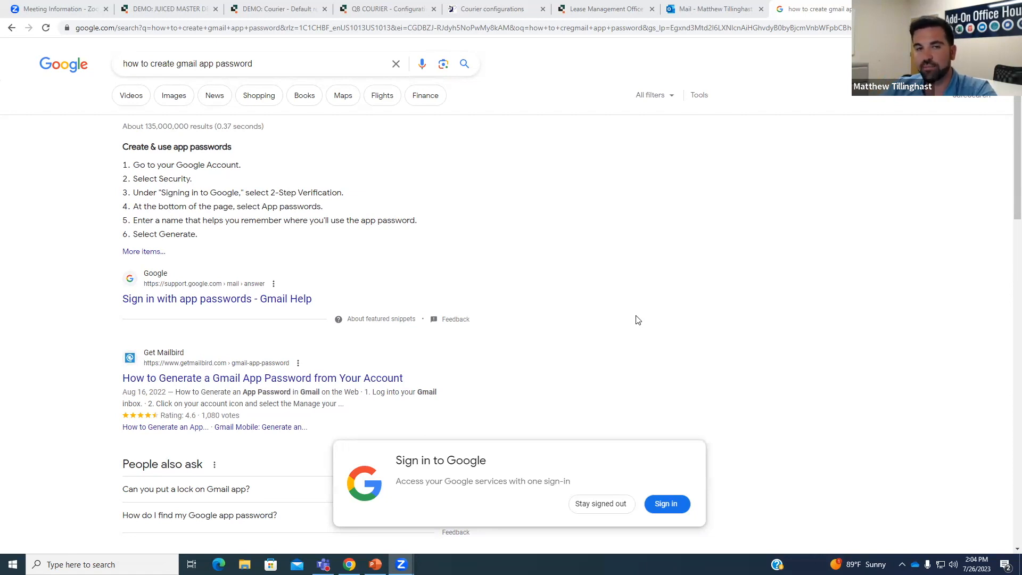
# Scroll the 'how to create gmail app password' results and choose 'Stay signed out' on the Google sign-in prompt.
pyautogui.scroll(-3, 639, 320)
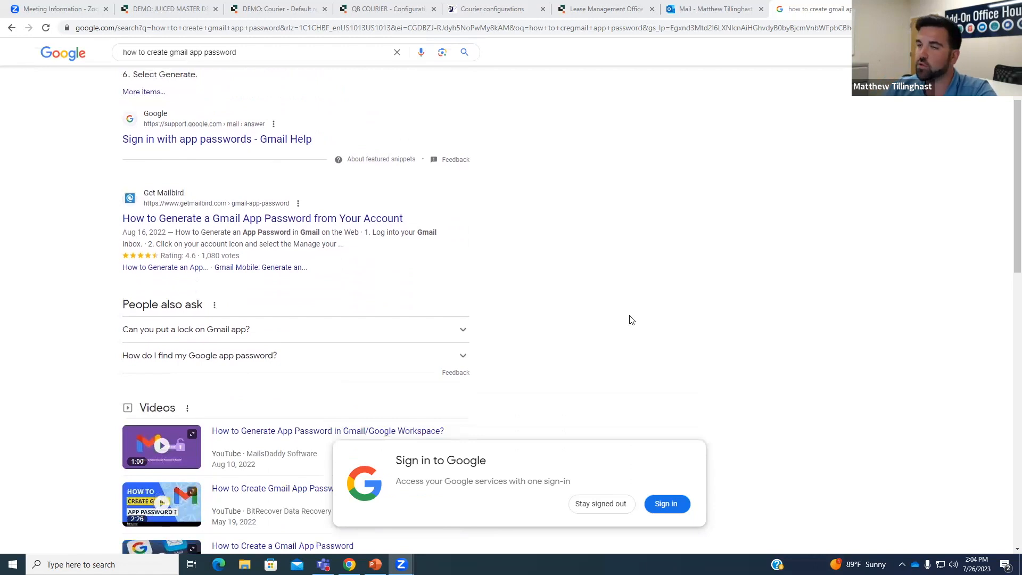
pyautogui.scroll(1, 632, 327)
pyautogui.scroll(2, 633, 327)
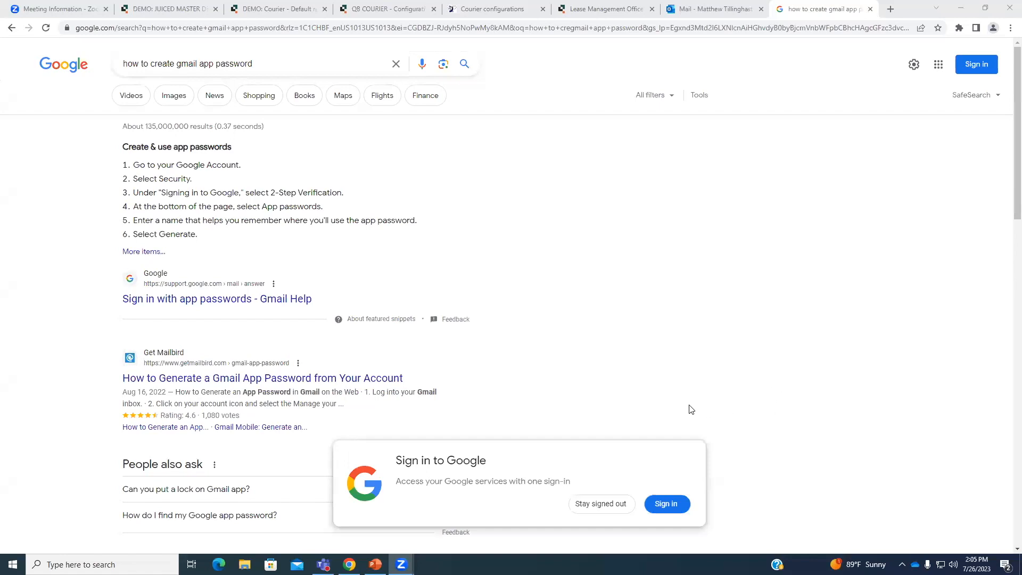
pyautogui.click(612, 509)
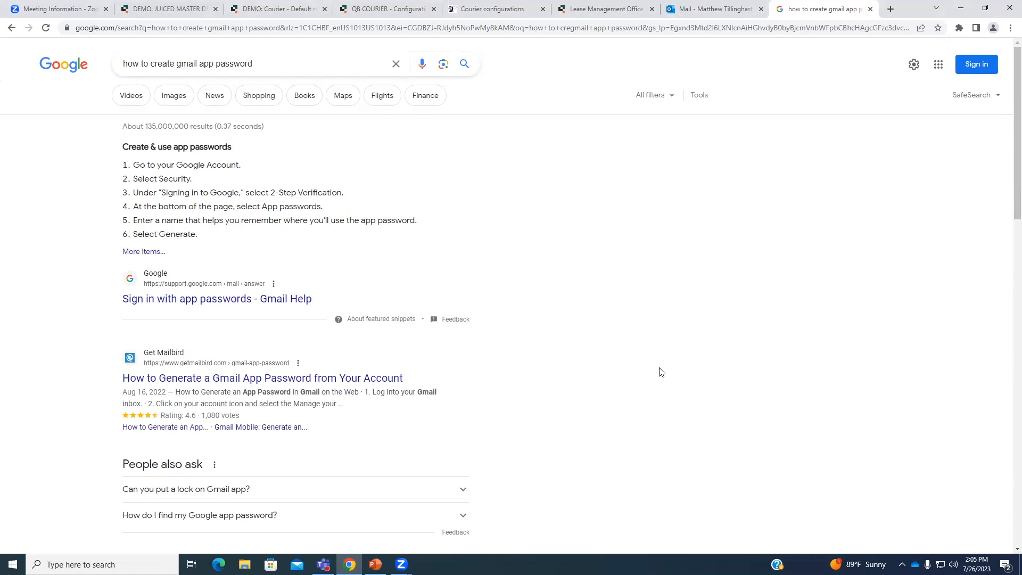
# Open the 'Sign in with app passwords - Gmail Help' article and select its web address.
pyautogui.click(294, 300)
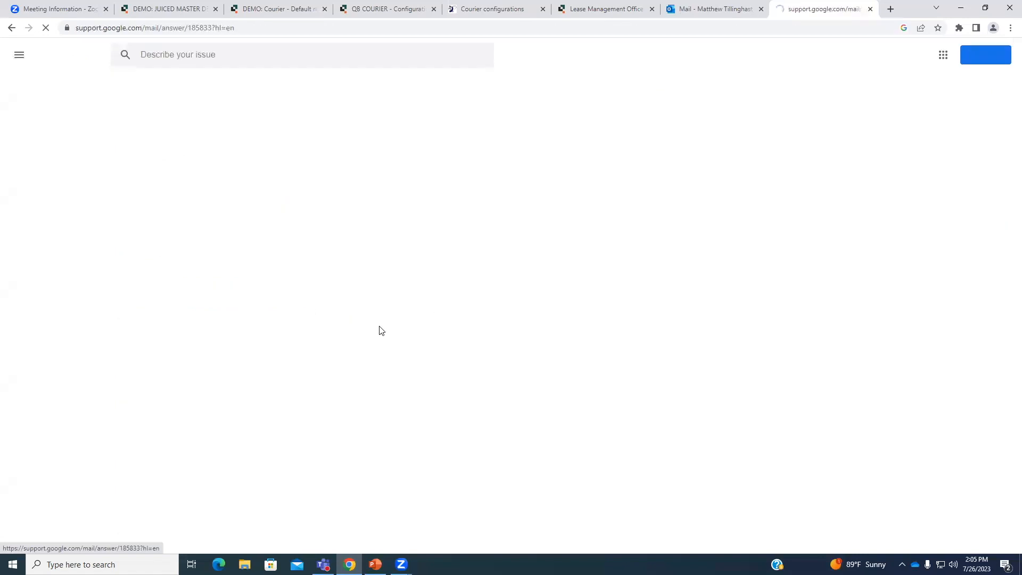
pyautogui.scroll(-2, 481, 344)
pyautogui.scroll(-2, 482, 345)
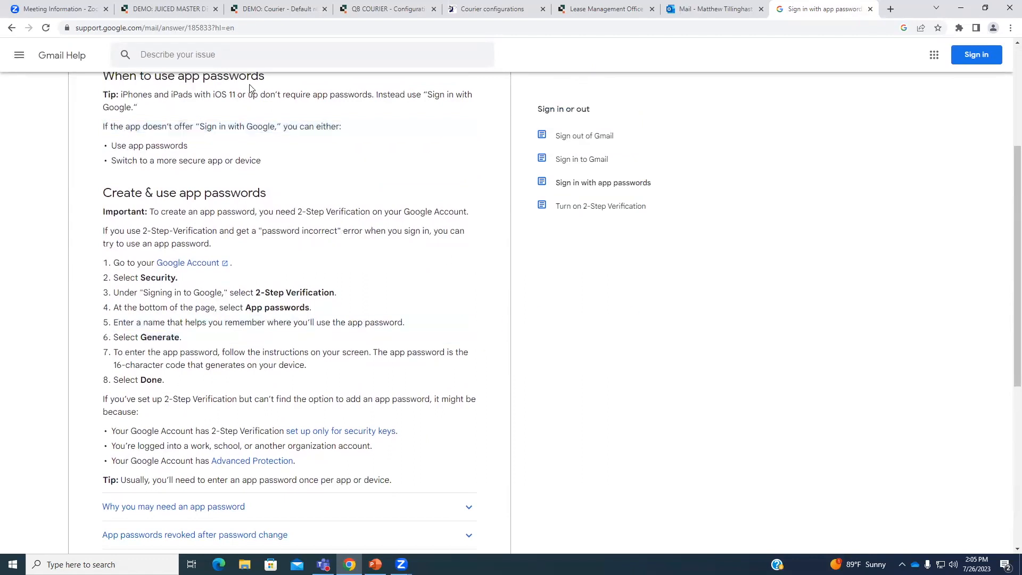
pyautogui.click(227, 27)
pyautogui.tripleClick(227, 26)
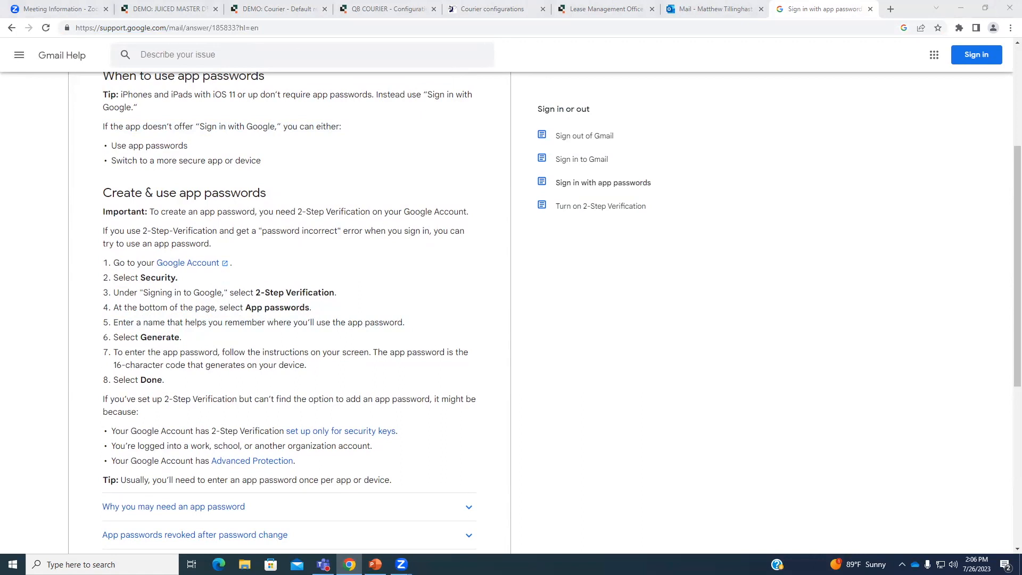
# Read through the app password setup steps, including selecting Security, then return to the Courier configurations.
pyautogui.scroll(-6, 800, 358)
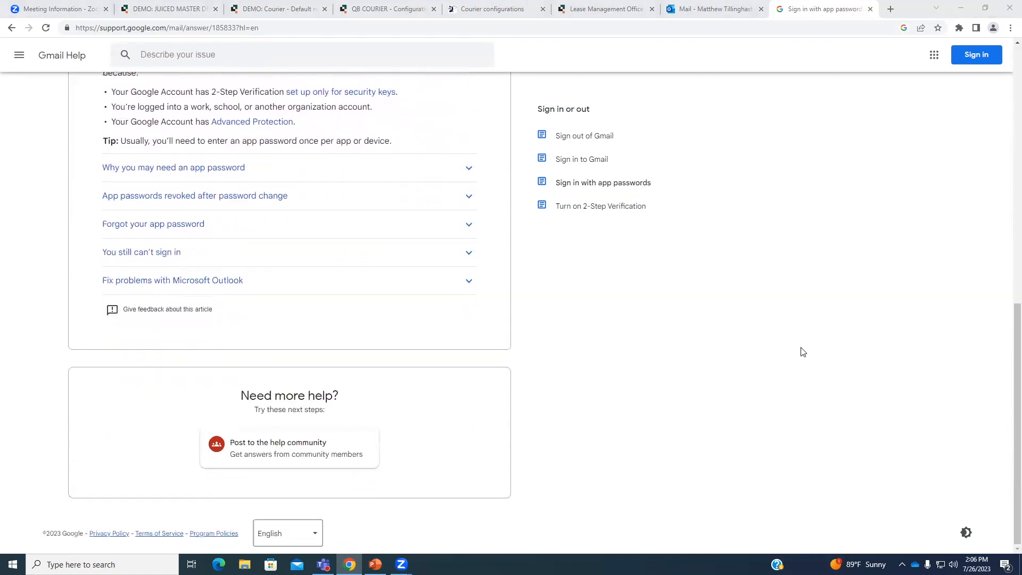
pyautogui.scroll(5, 803, 352)
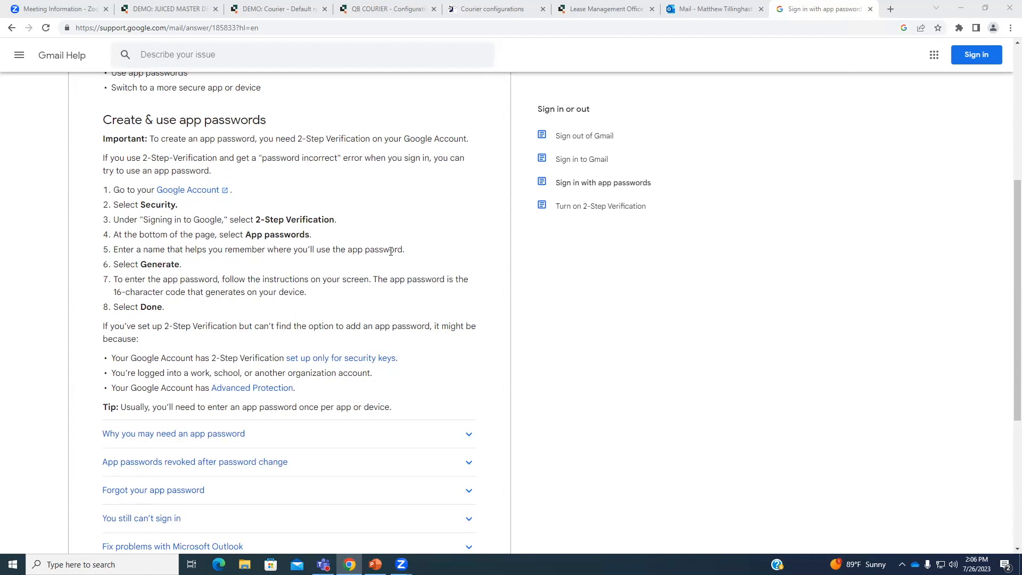
pyautogui.tripleClick(326, 205)
pyautogui.click(326, 177)
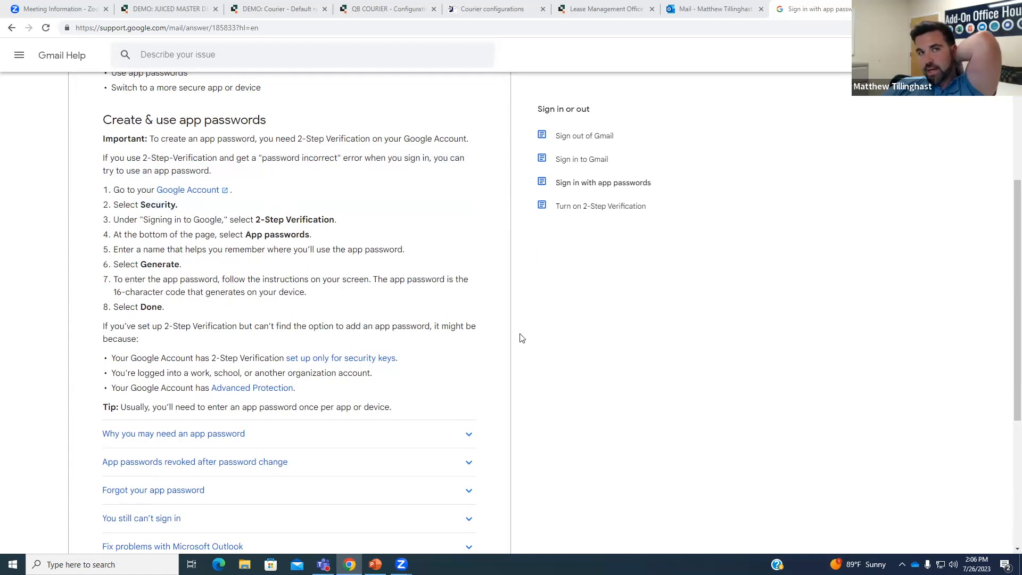
pyautogui.click(505, 7)
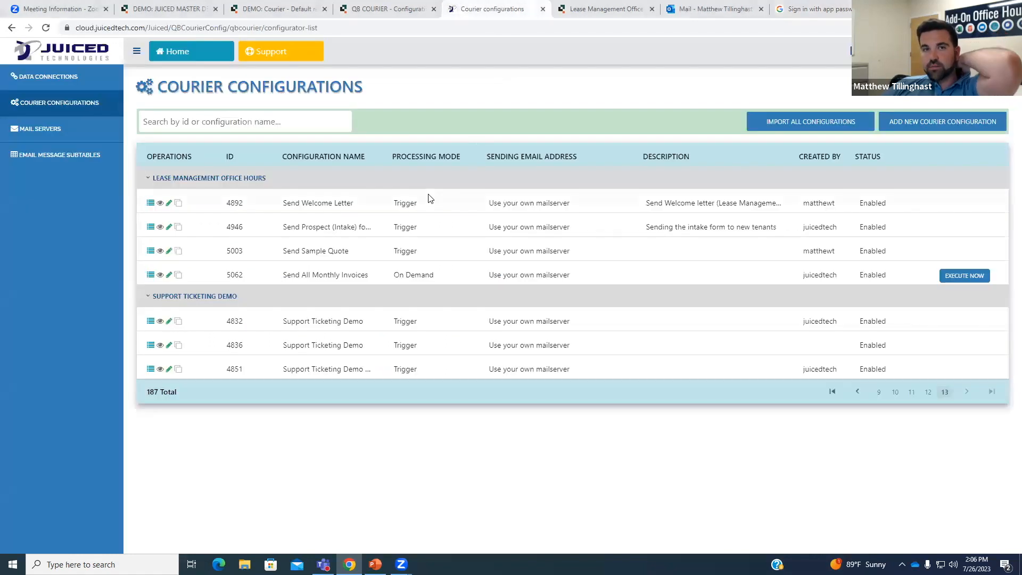
# Review the settings of the quickbaseemail.com mail server (295) from the Mail Servers list.
pyautogui.click(67, 133)
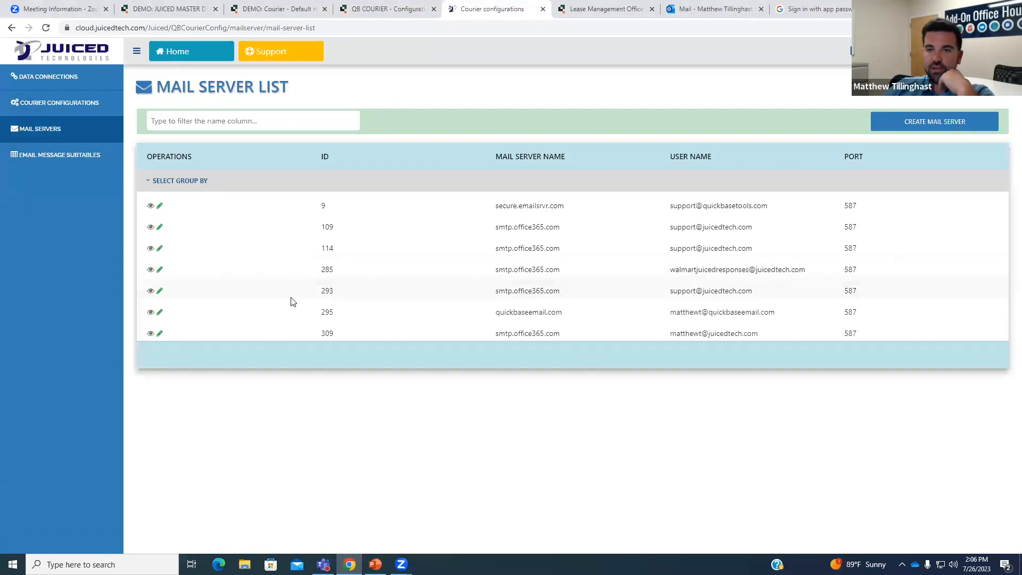
pyautogui.click(159, 312)
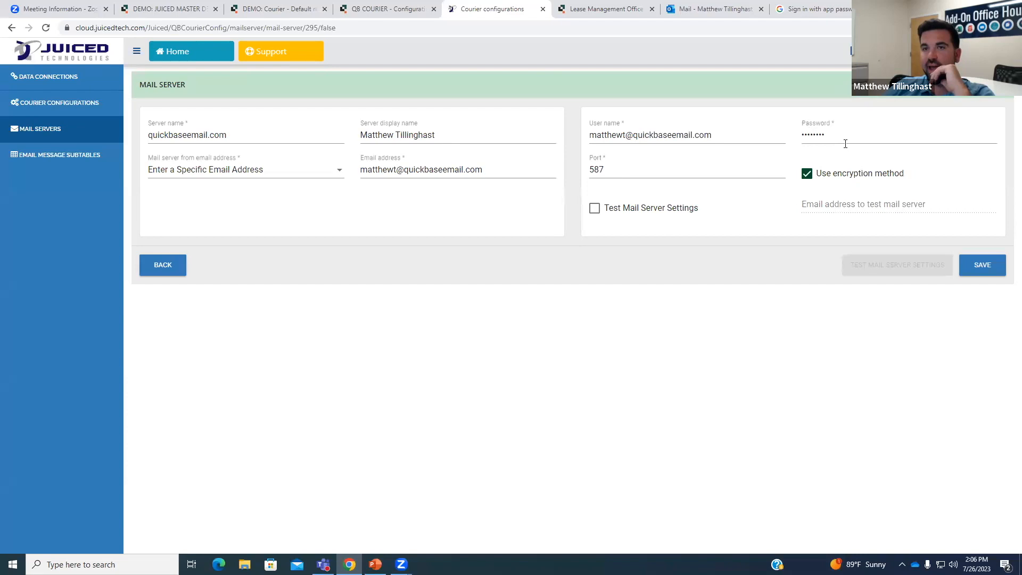
pyautogui.click(73, 130)
# Show the last page of courier configurations with the Lease Management Office Hours entries.
pyautogui.click(93, 104)
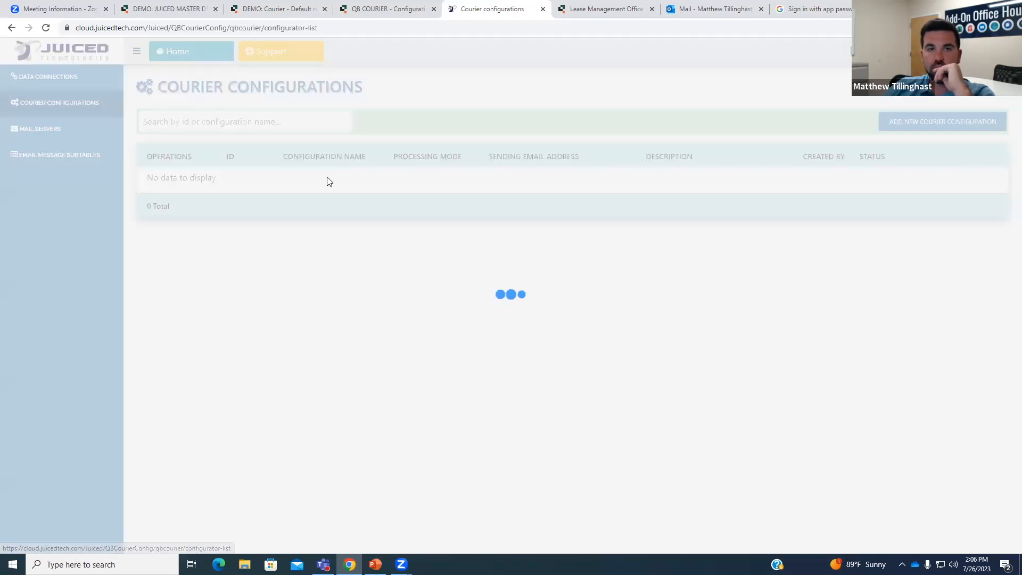
pyautogui.scroll(-1, 742, 342)
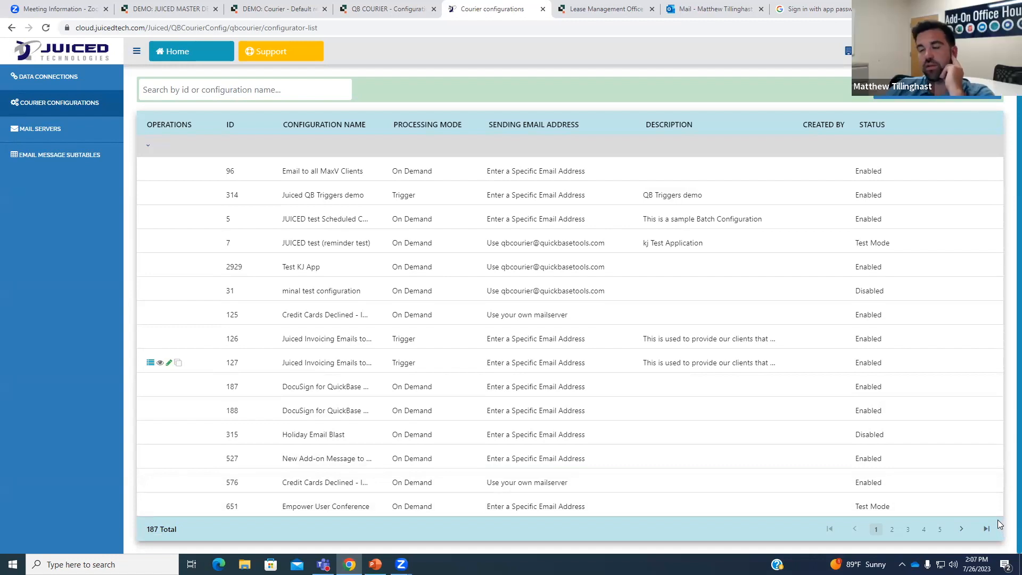
pyautogui.click(987, 530)
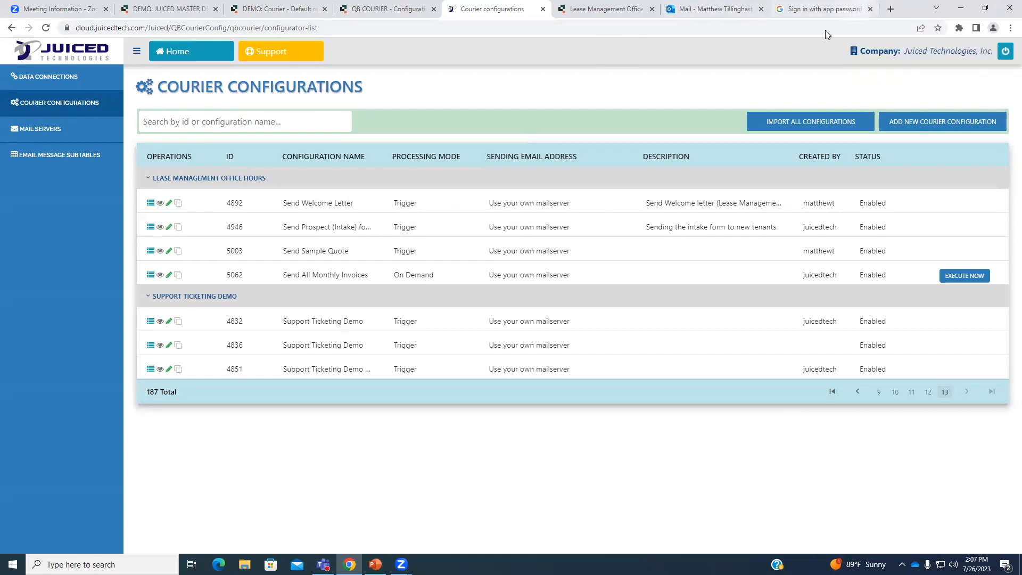
# Switch to the Gmail Help article tab.
pyautogui.click(820, 10)
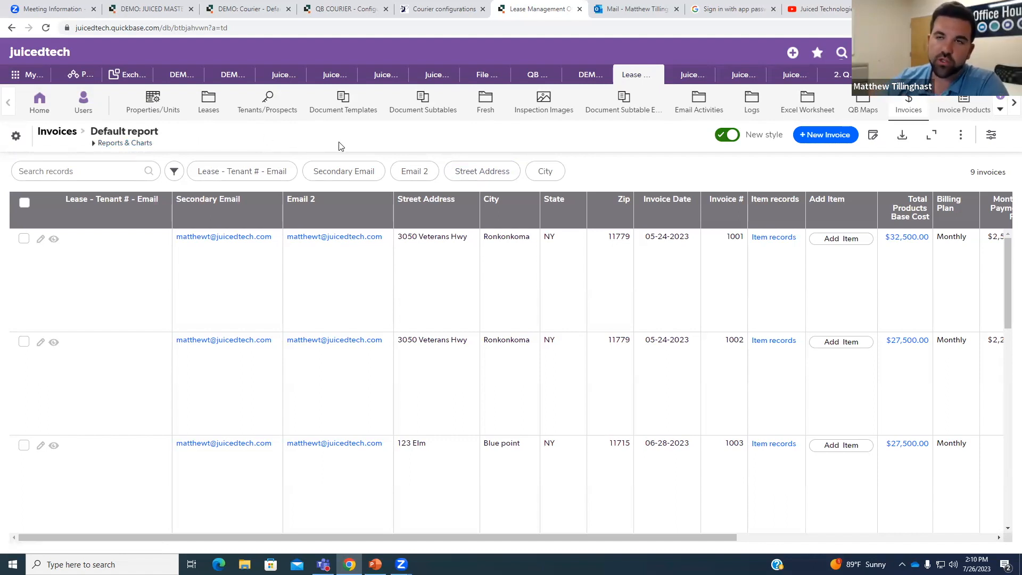
# Edit Send All Monthly Invoices (ID 5062) and expand its Processing Mode choices.
pyautogui.click(427, 7)
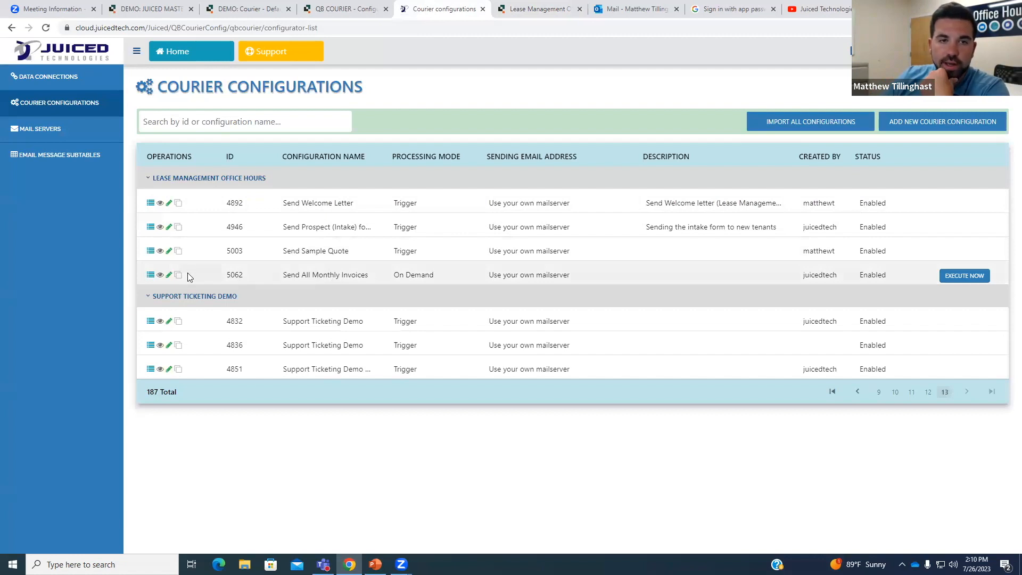
pyautogui.click(168, 275)
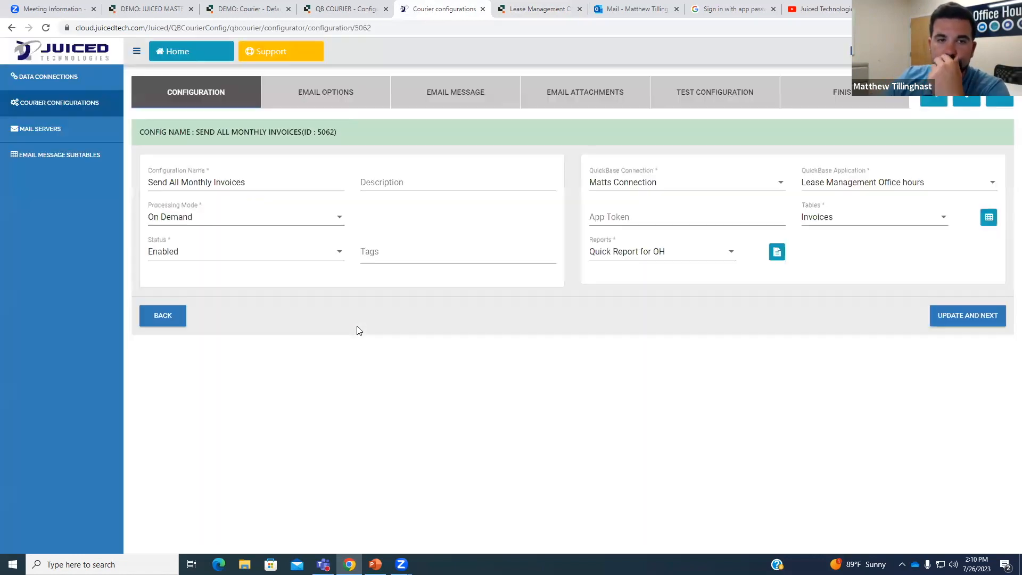
pyautogui.click(203, 223)
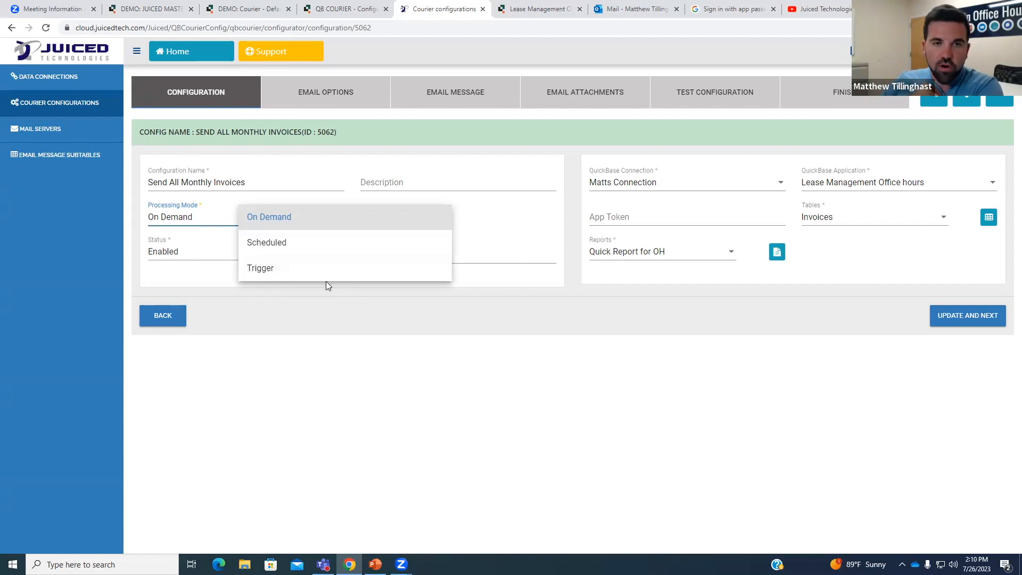
pyautogui.click(320, 248)
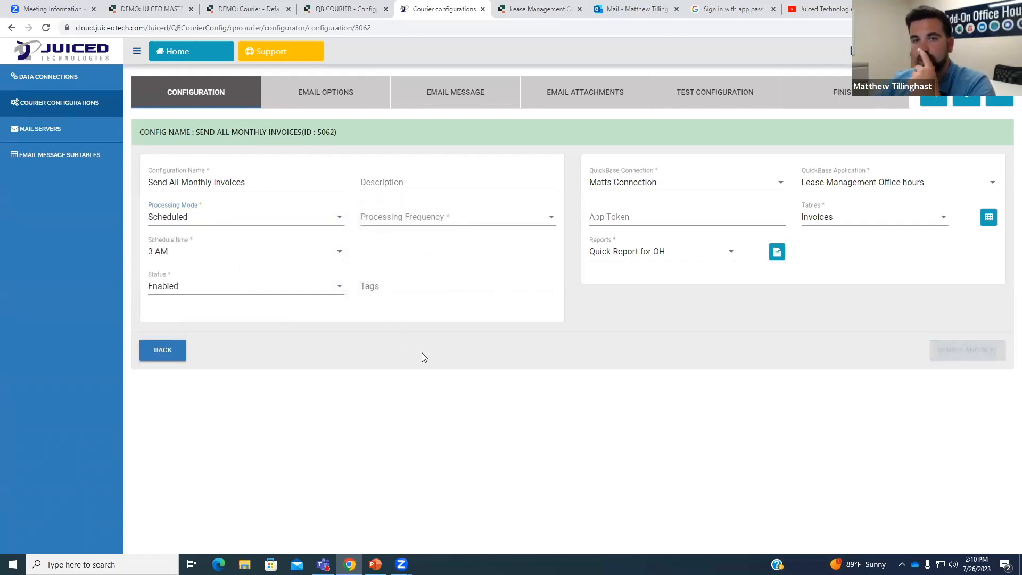
pyautogui.click(431, 217)
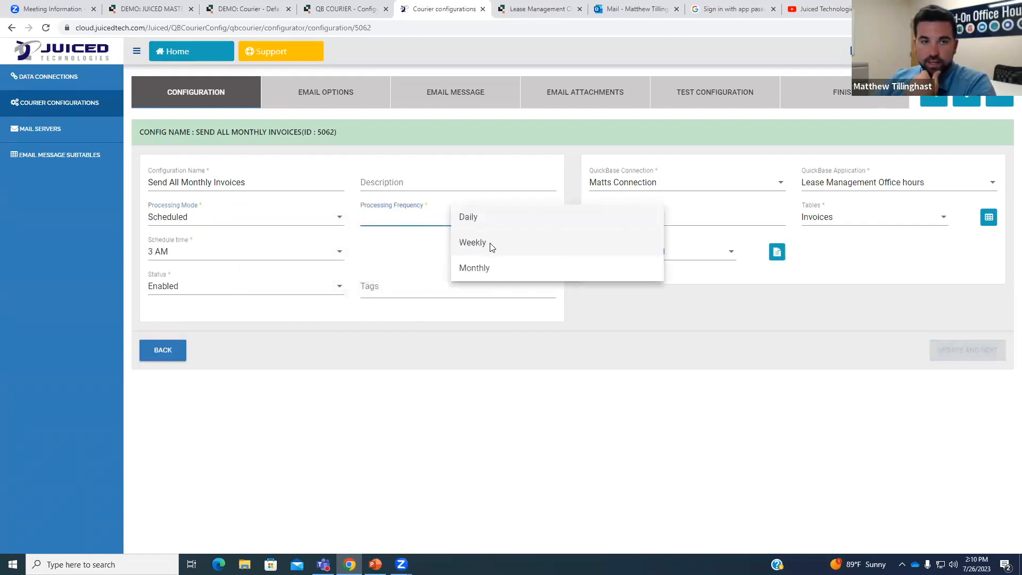
pyautogui.click(487, 243)
pyautogui.click(205, 254)
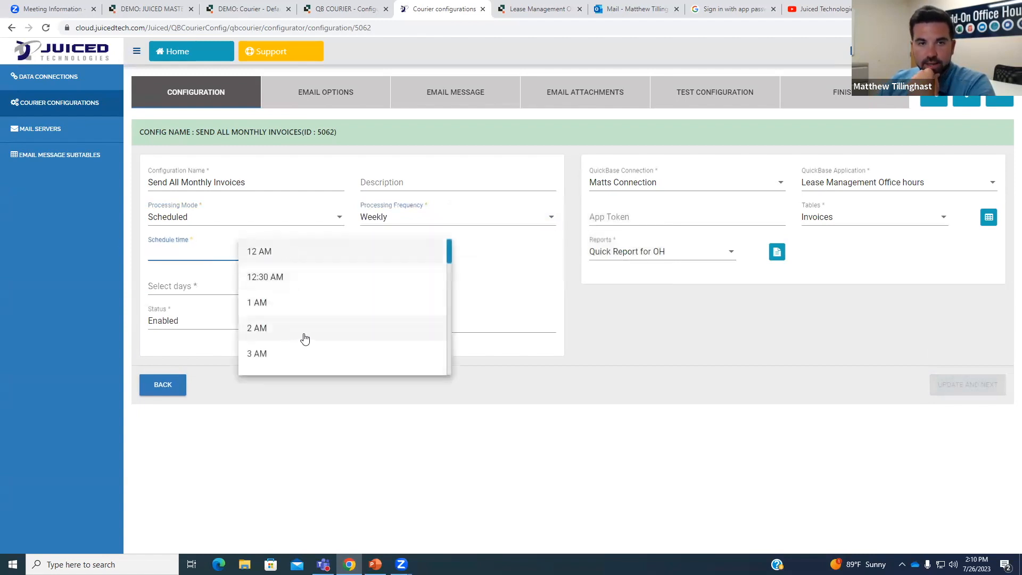
pyautogui.scroll(-2, 304, 337)
pyautogui.scroll(-3, 303, 338)
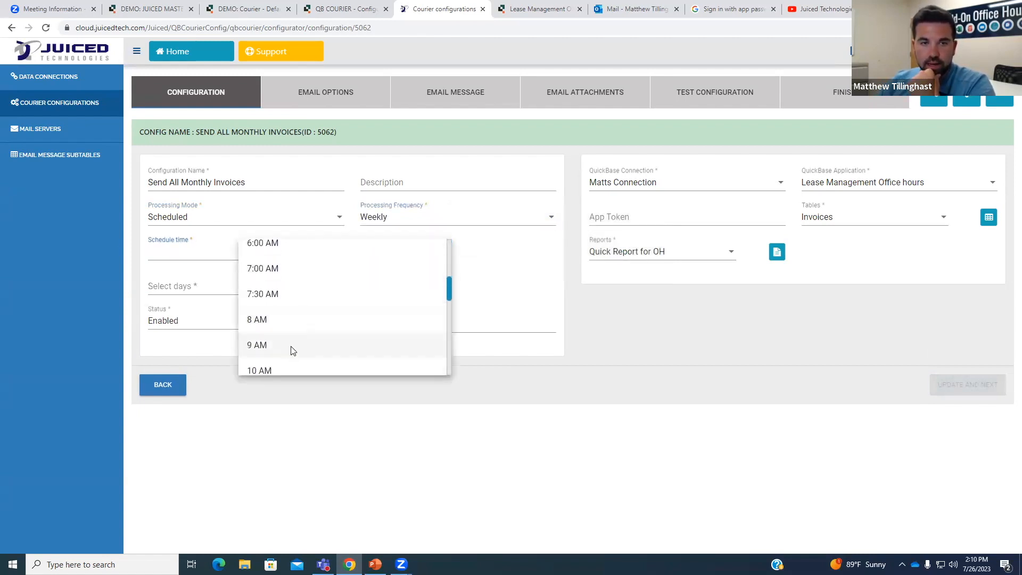
pyautogui.click(293, 346)
pyautogui.click(265, 292)
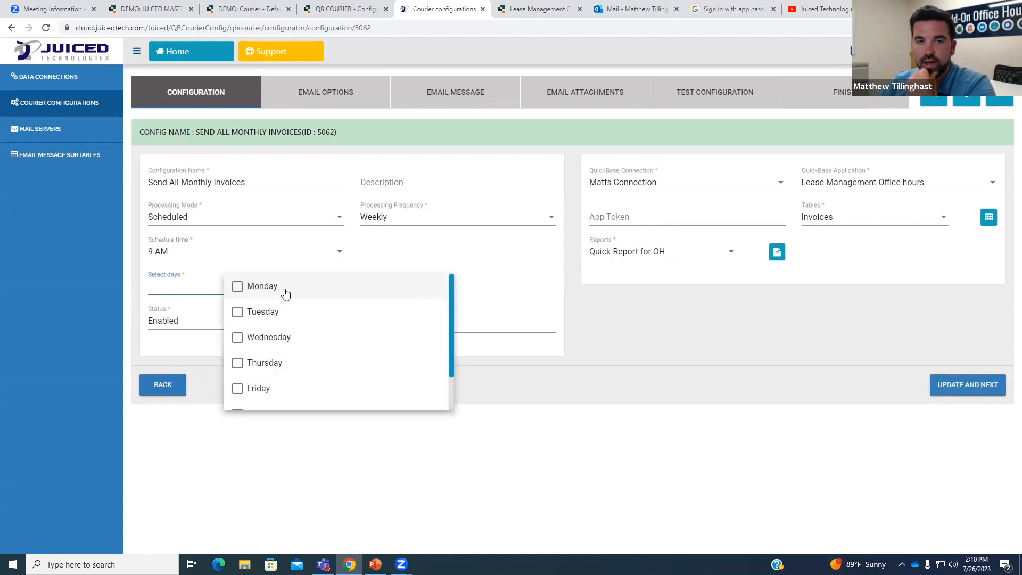
pyautogui.click(282, 342)
pyautogui.click(503, 388)
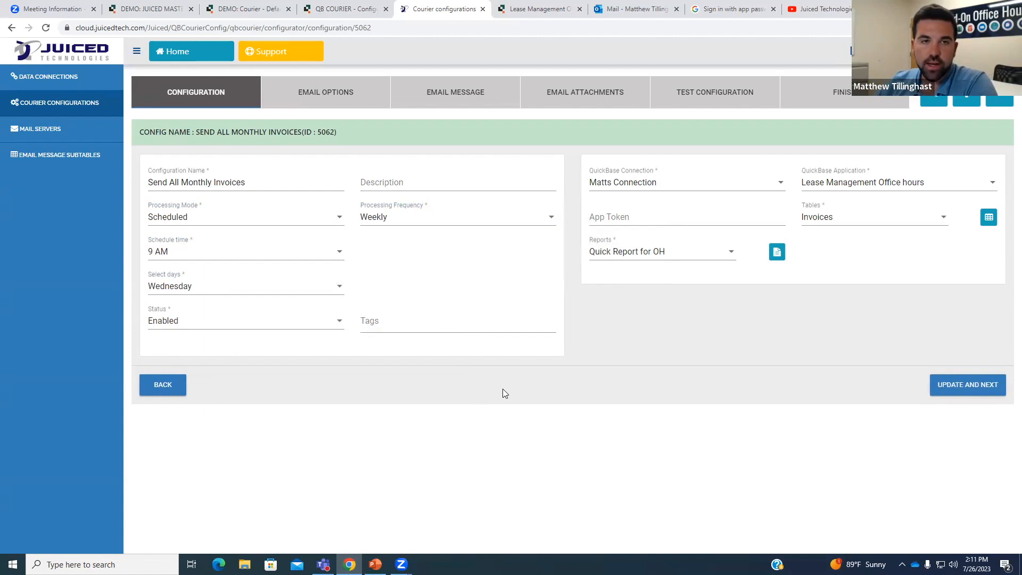
pyautogui.click(240, 217)
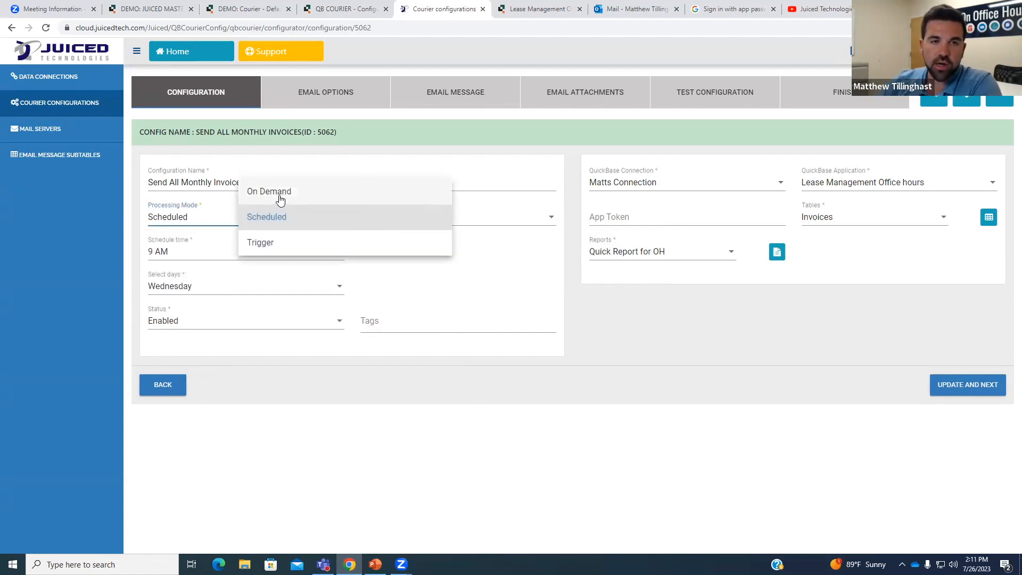
pyautogui.click(280, 198)
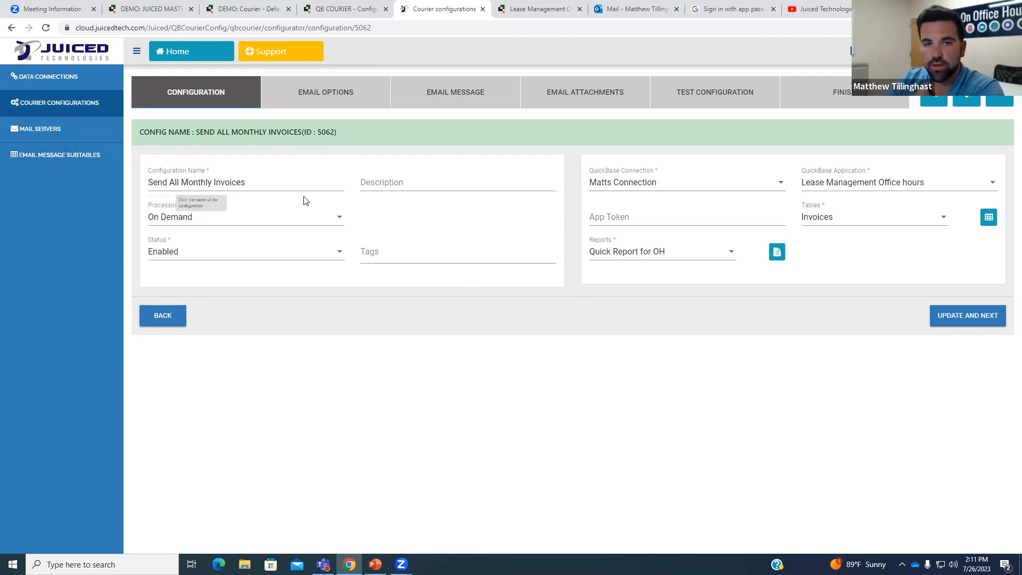
pyautogui.click(218, 260)
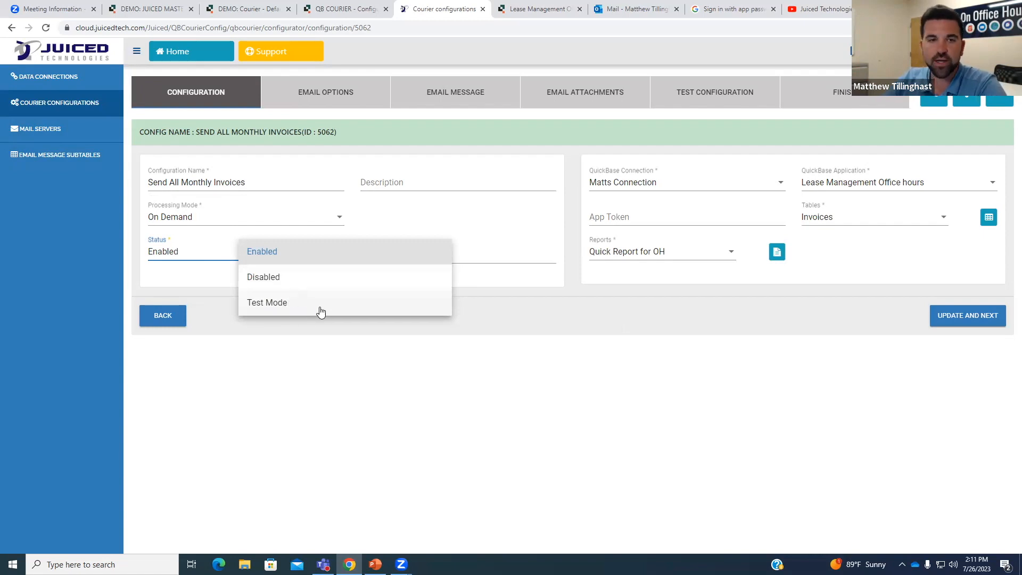
pyautogui.click(503, 322)
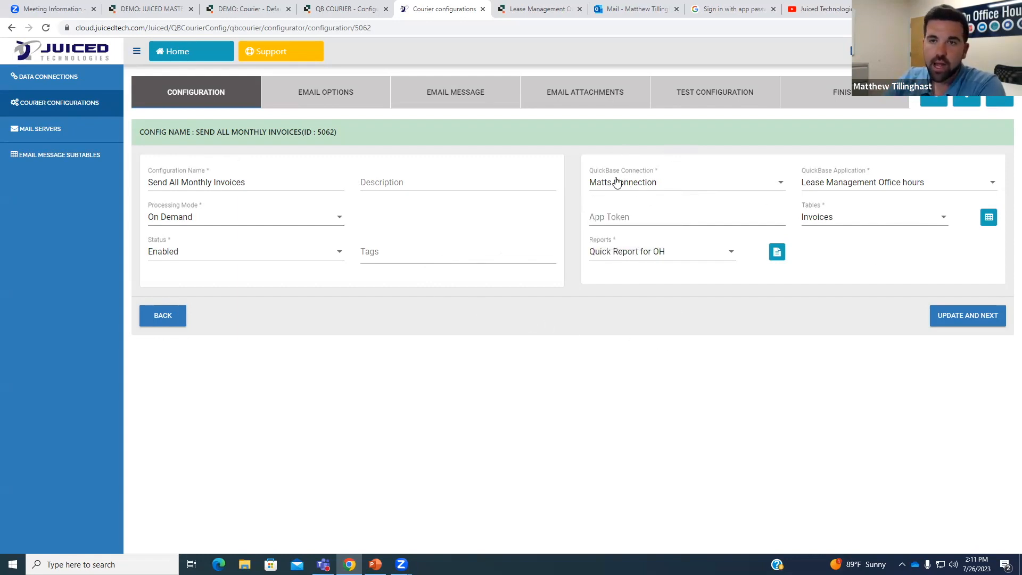
pyautogui.click(81, 77)
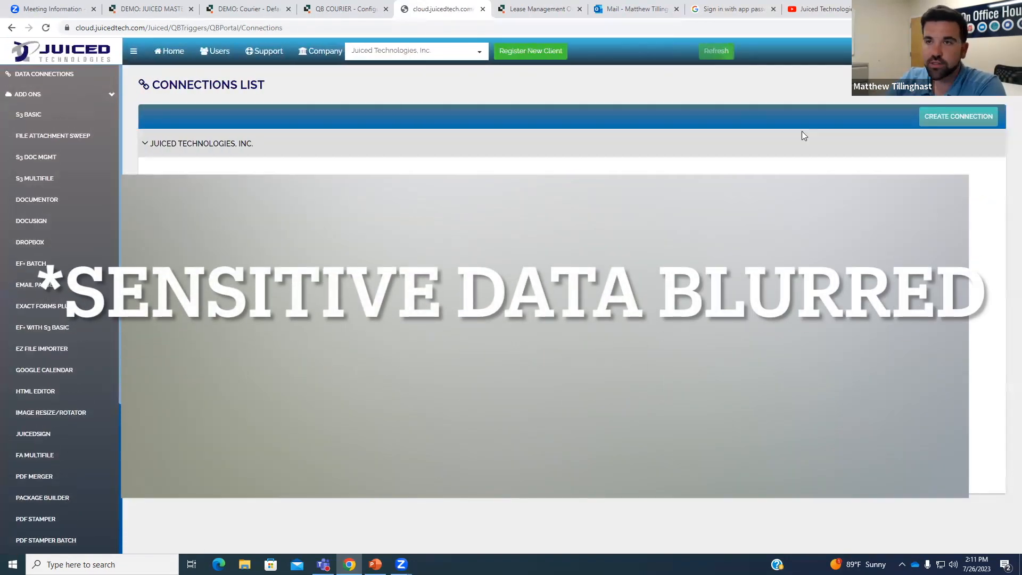
# Start a new QuickBase connection that signs in with a QuickBase user token.
pyautogui.click(953, 117)
pyautogui.click(377, 154)
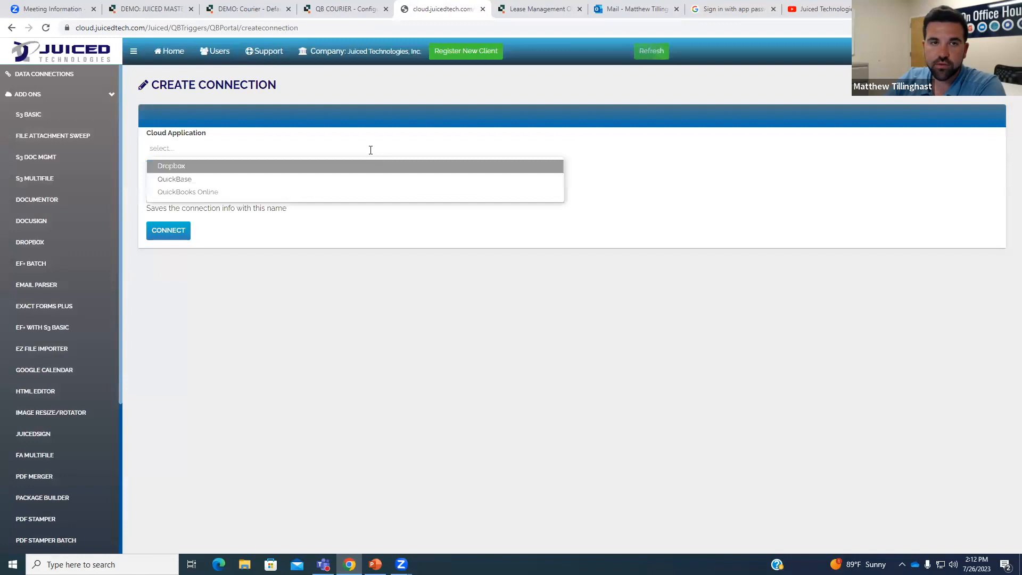
pyautogui.click(188, 181)
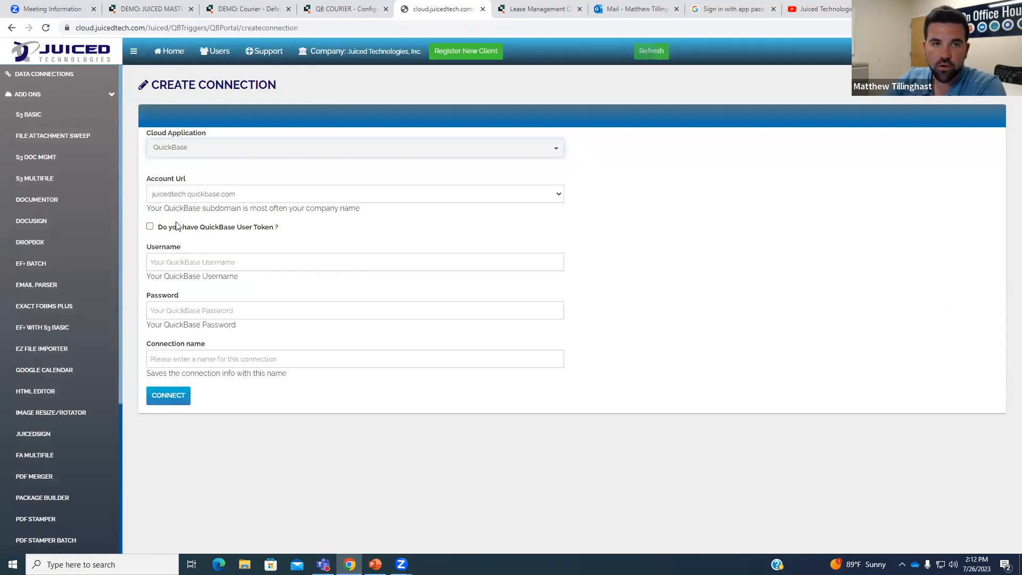
pyautogui.click(150, 228)
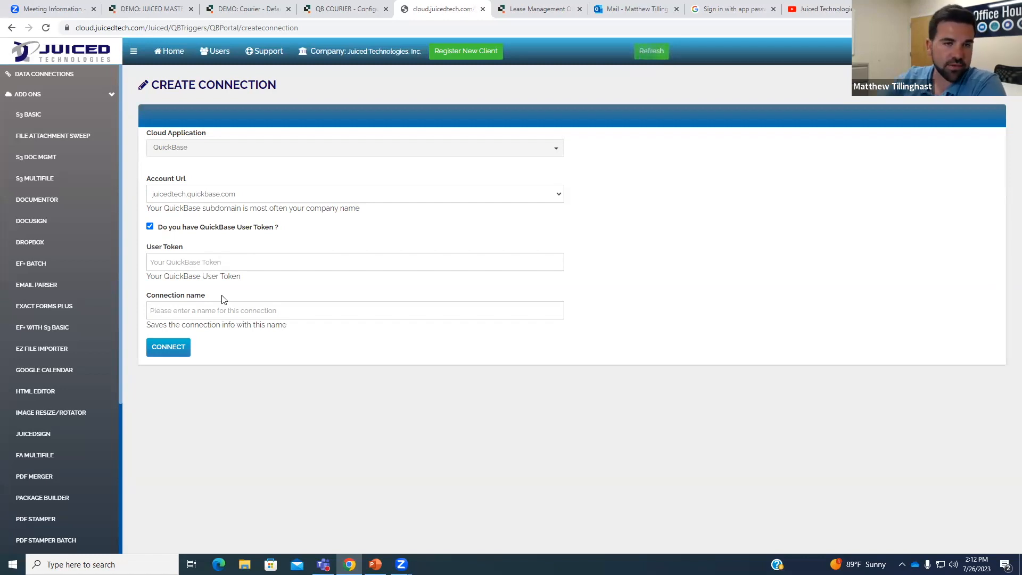
pyautogui.click(220, 261)
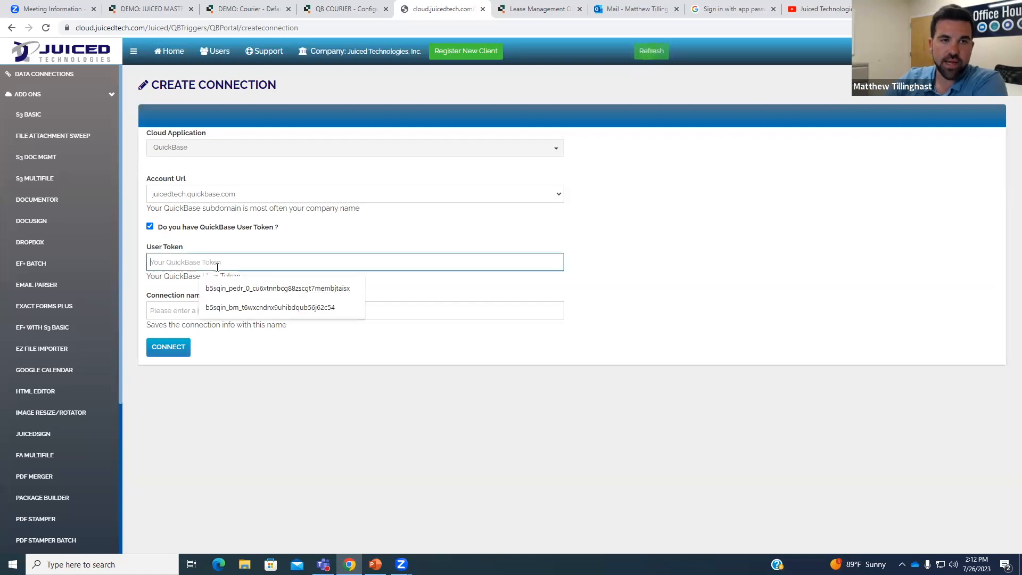
# Leave the token field unfilled and go to the QB Courier add-on dashboard.
pyautogui.click(392, 245)
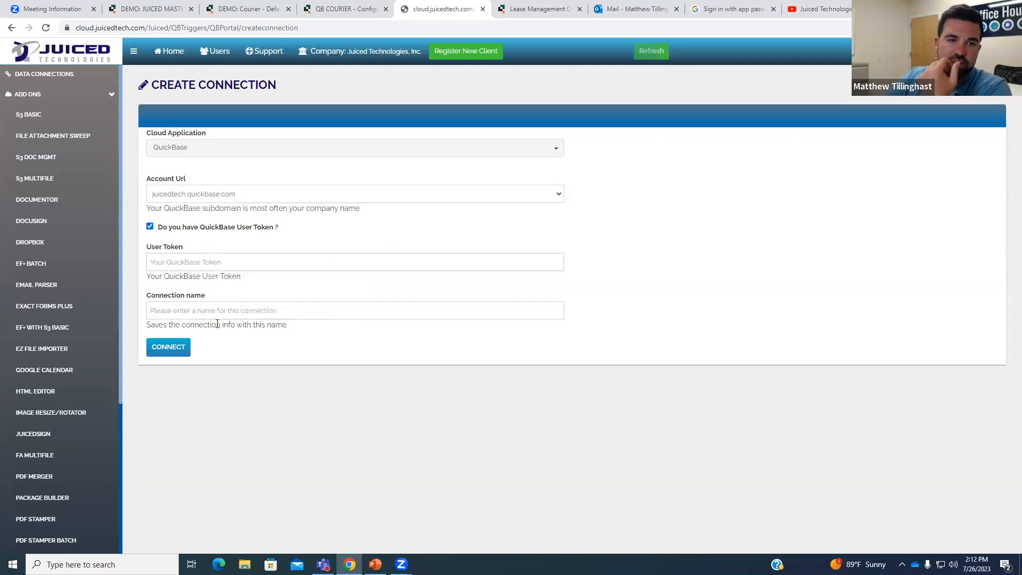
pyautogui.scroll(-3, 52, 296)
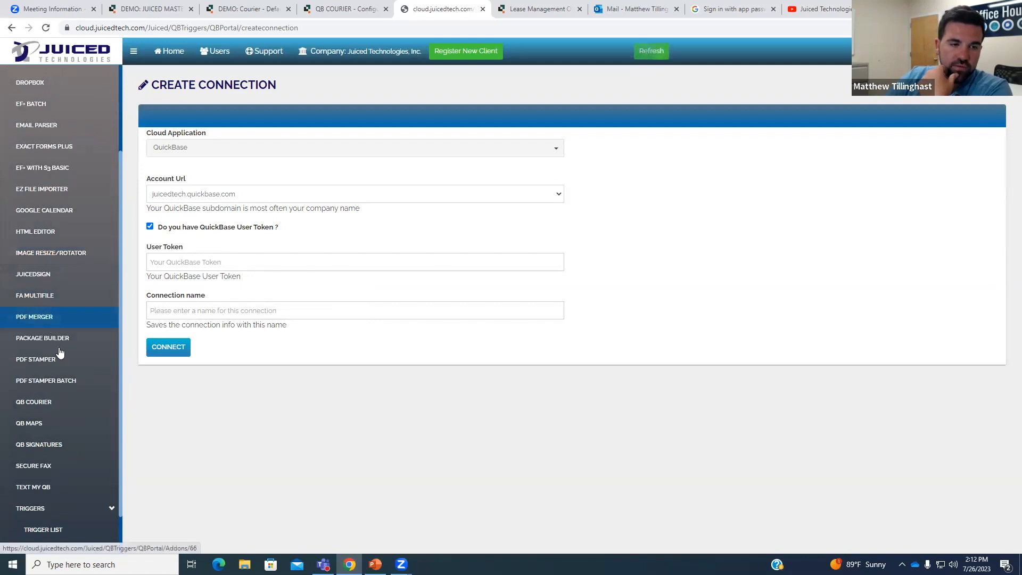
pyautogui.click(64, 403)
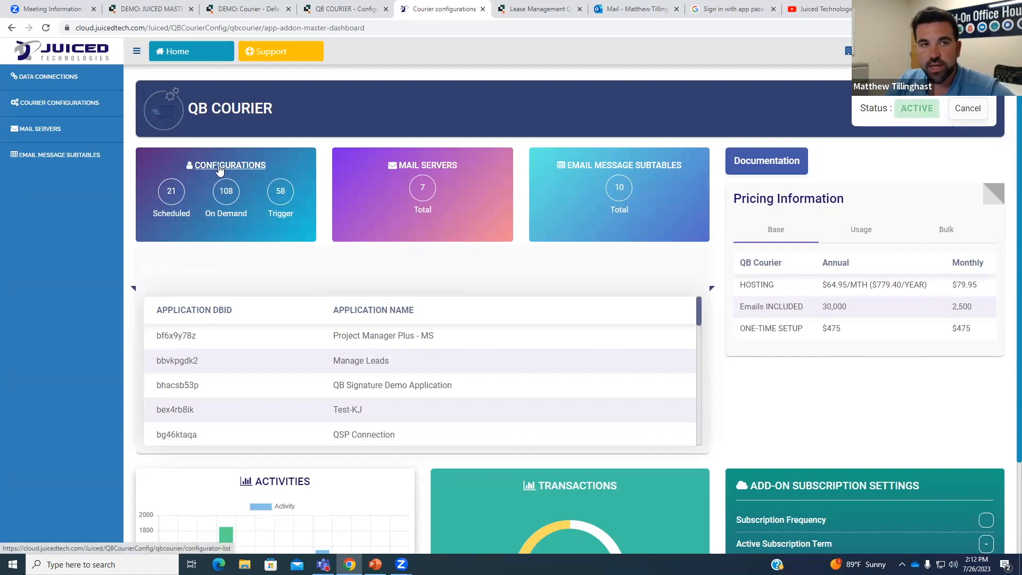
# Go to the last page of Courier Configurations and edit Send All Monthly Invoices (ID 5062).
pyautogui.click(58, 106)
pyautogui.scroll(-1, 954, 518)
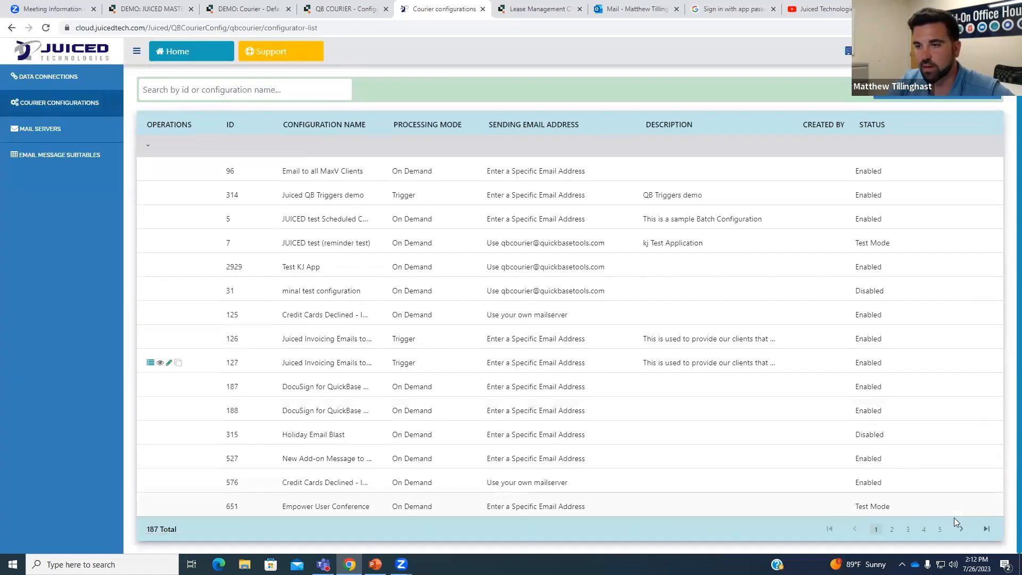
pyautogui.click(987, 529)
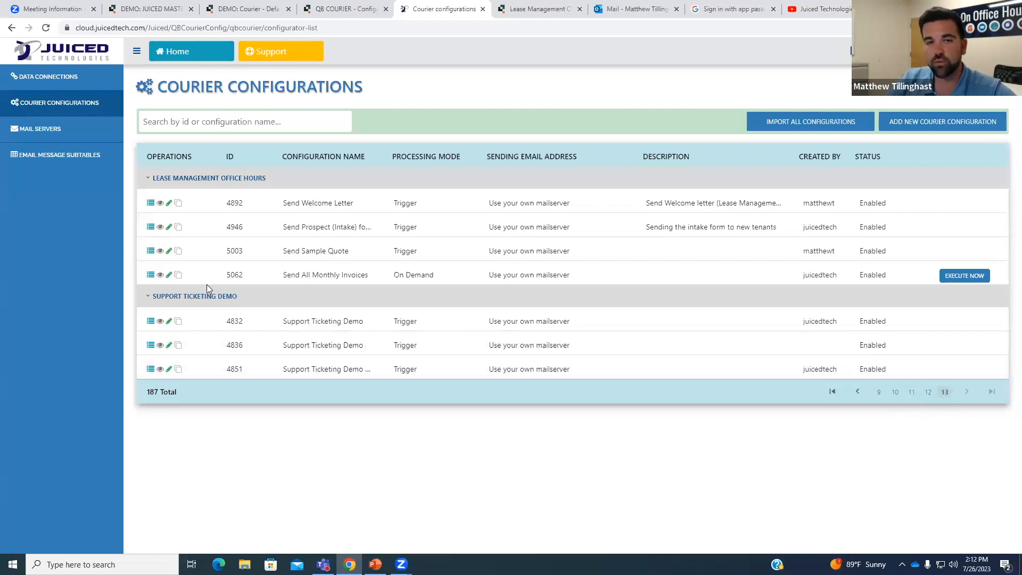
pyautogui.click(169, 277)
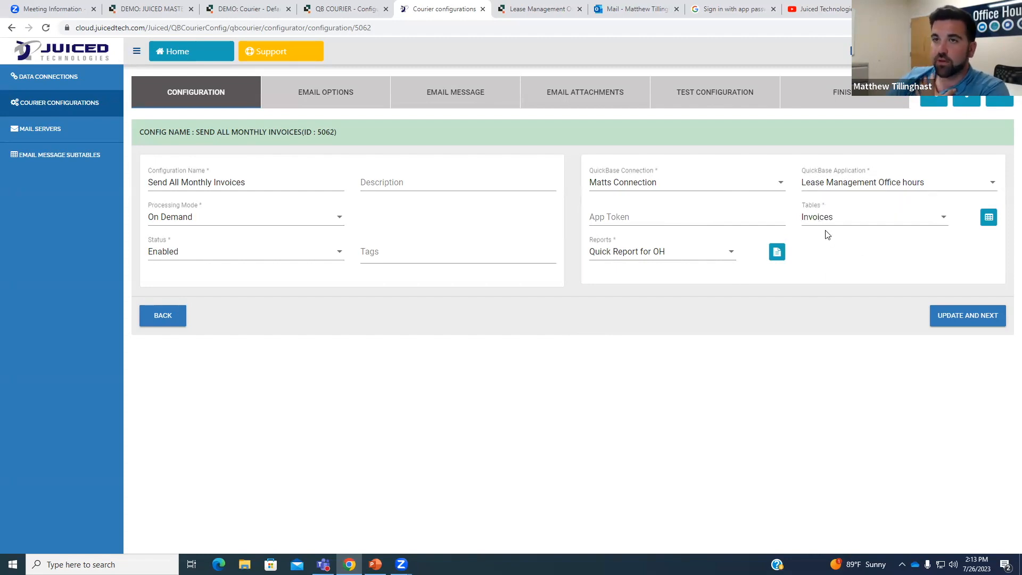
pyautogui.click(559, 9)
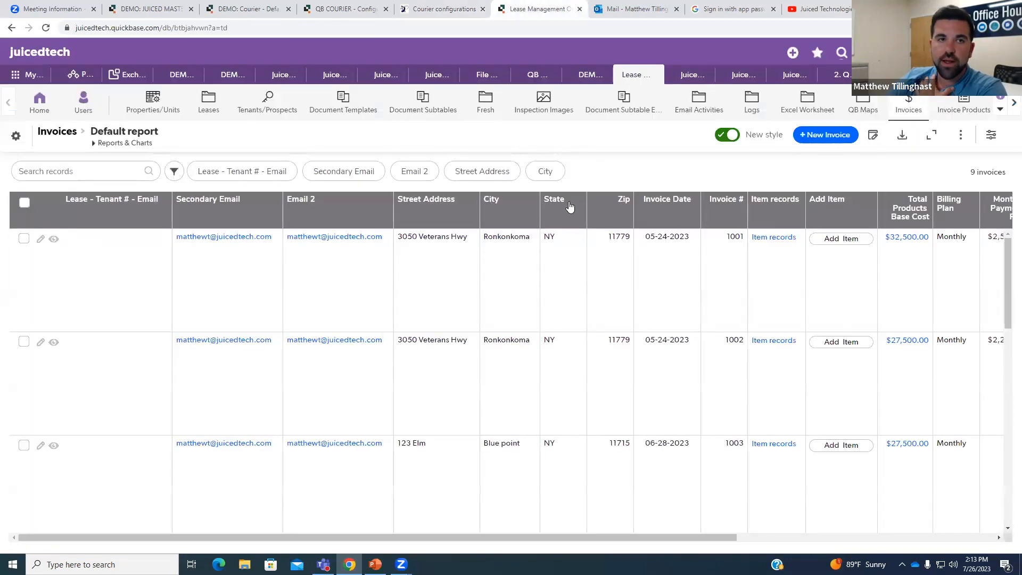
pyautogui.click(454, 11)
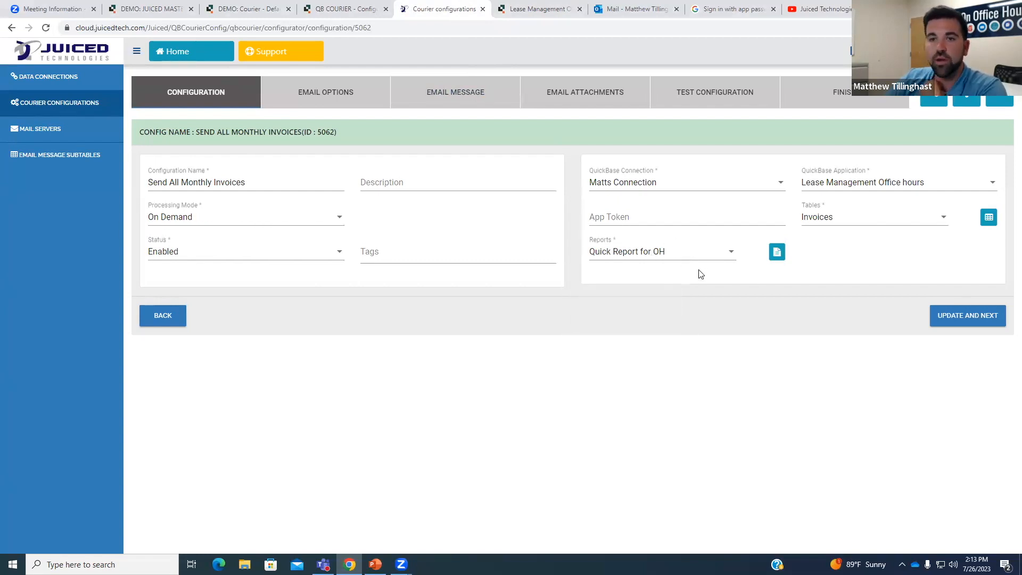
# Confirm Quick Report for OH in the Reports list and save with Update and Next.
pyautogui.moveTo(666, 261)
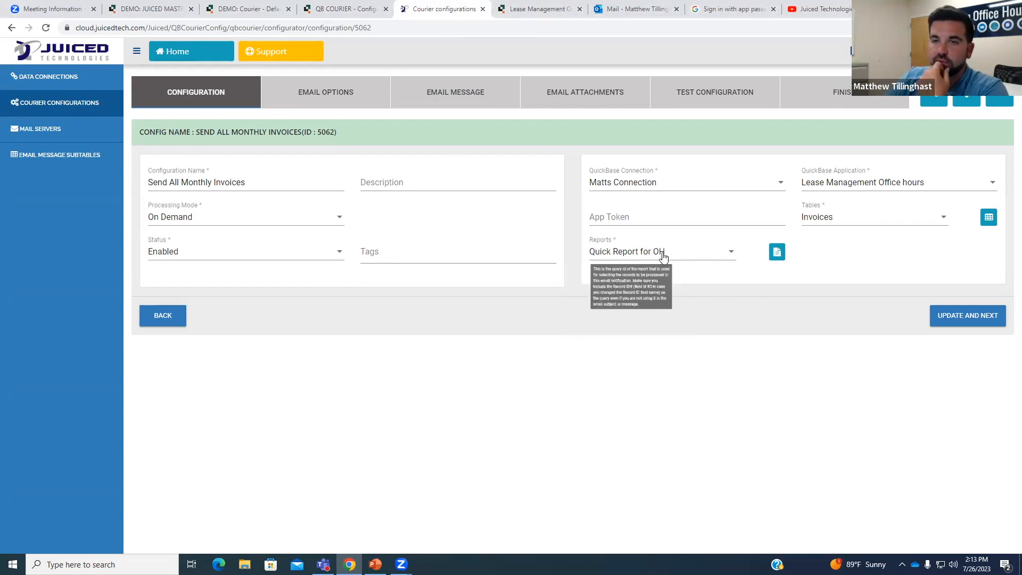
pyautogui.click(696, 254)
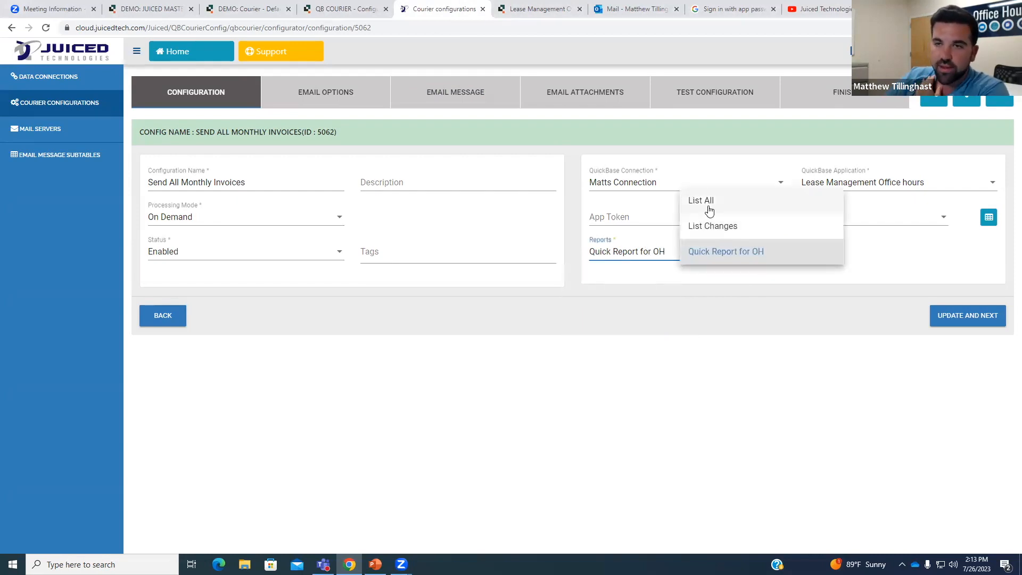
pyautogui.click(725, 254)
pyautogui.click(985, 321)
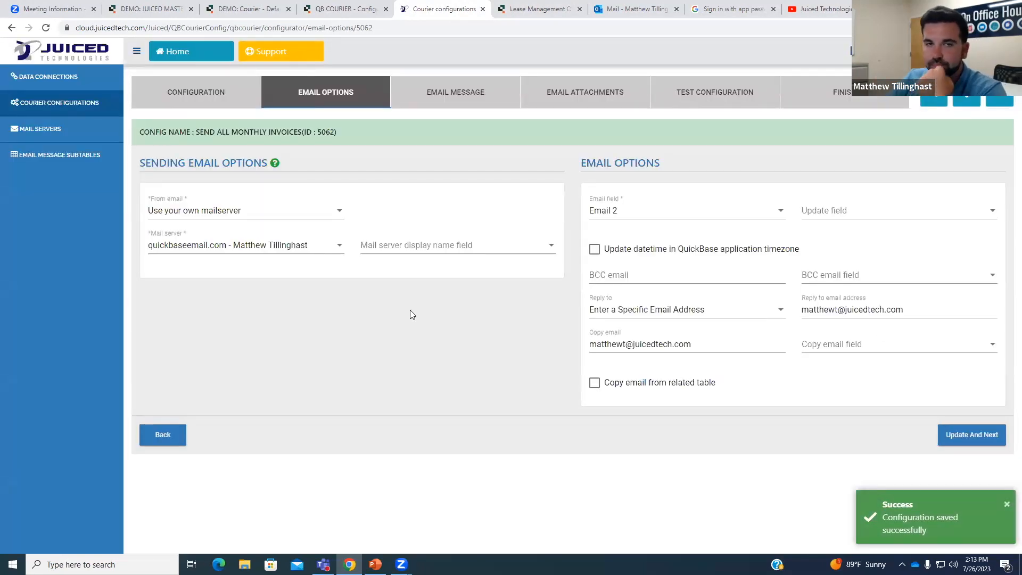
# Confirm the From email change and keep 'Use your own mailserver' as the sending option.
pyautogui.click(321, 214)
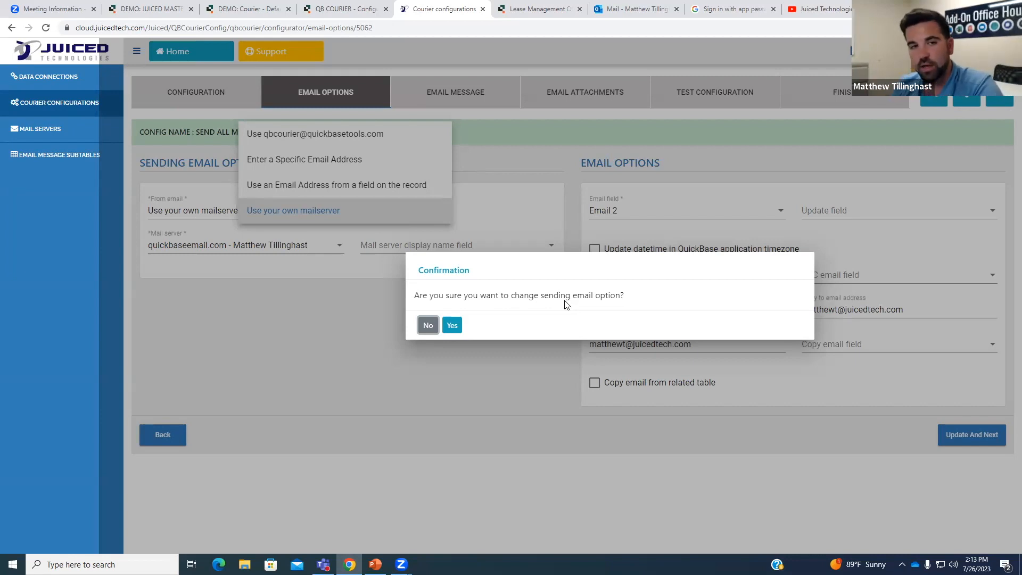
pyautogui.click(452, 325)
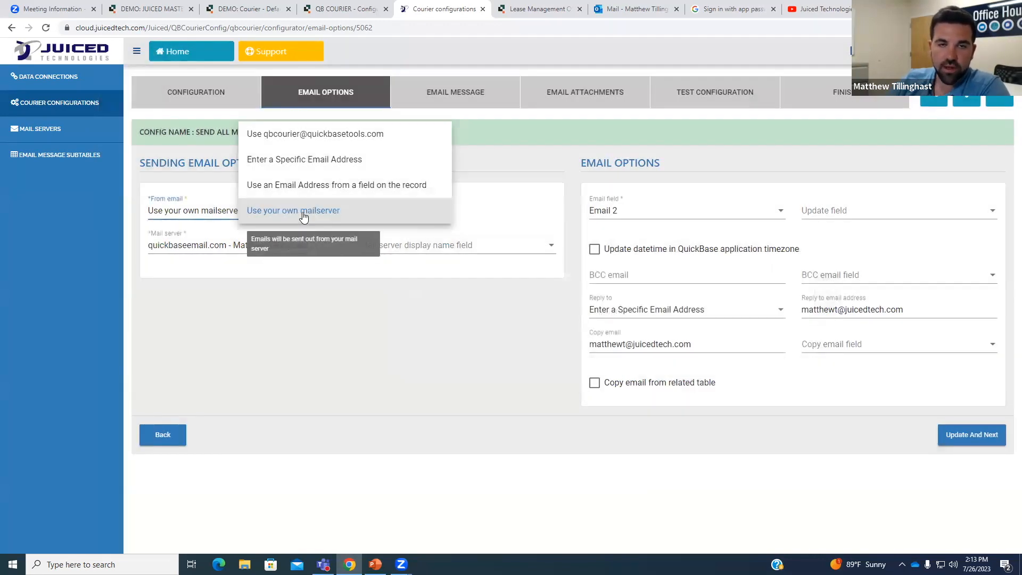
pyautogui.click(333, 287)
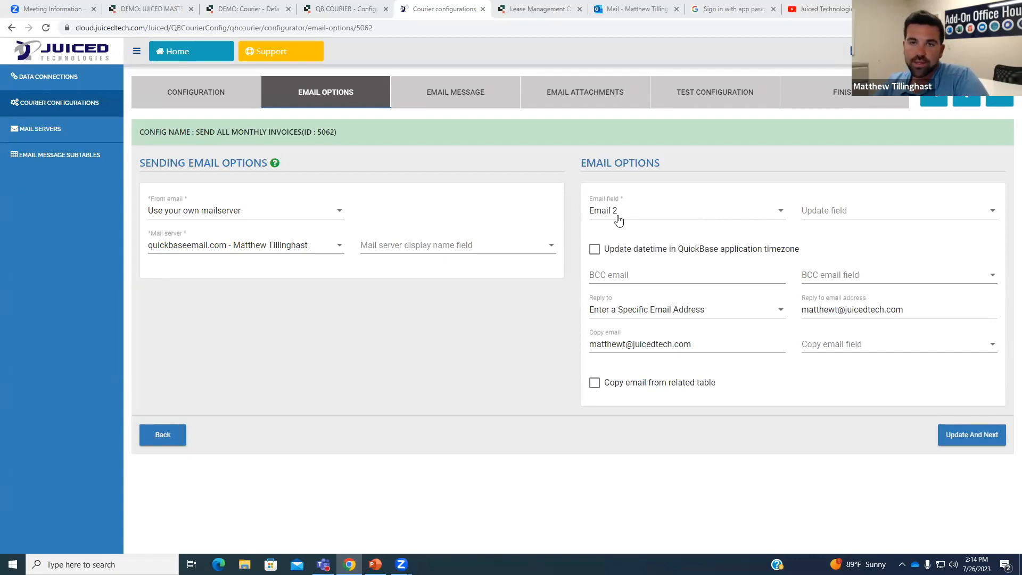
# Check the Quickbase Invoices report's email columns, then save the email options with Update And Next.
pyautogui.click(539, 14)
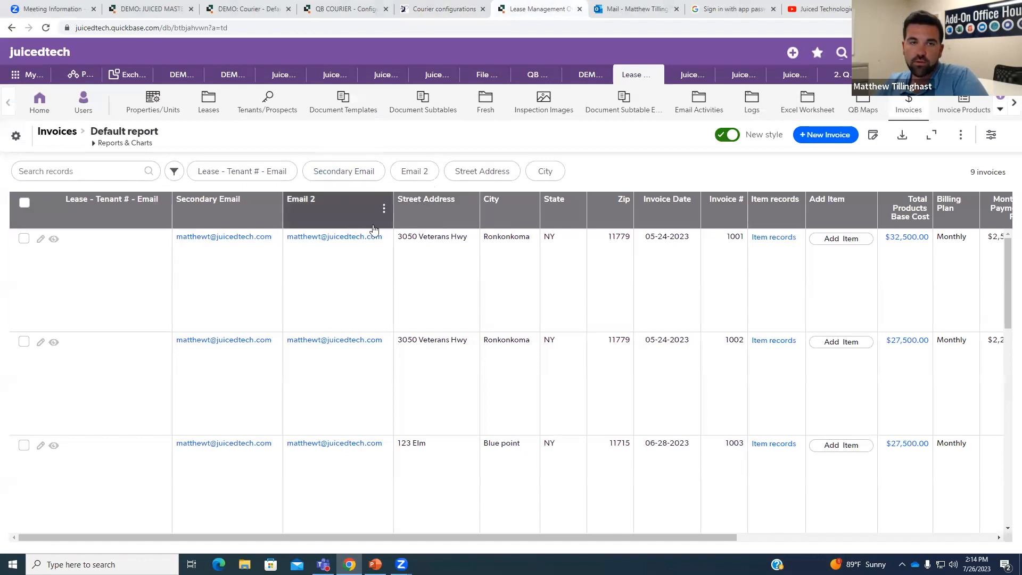
pyautogui.click(446, 15)
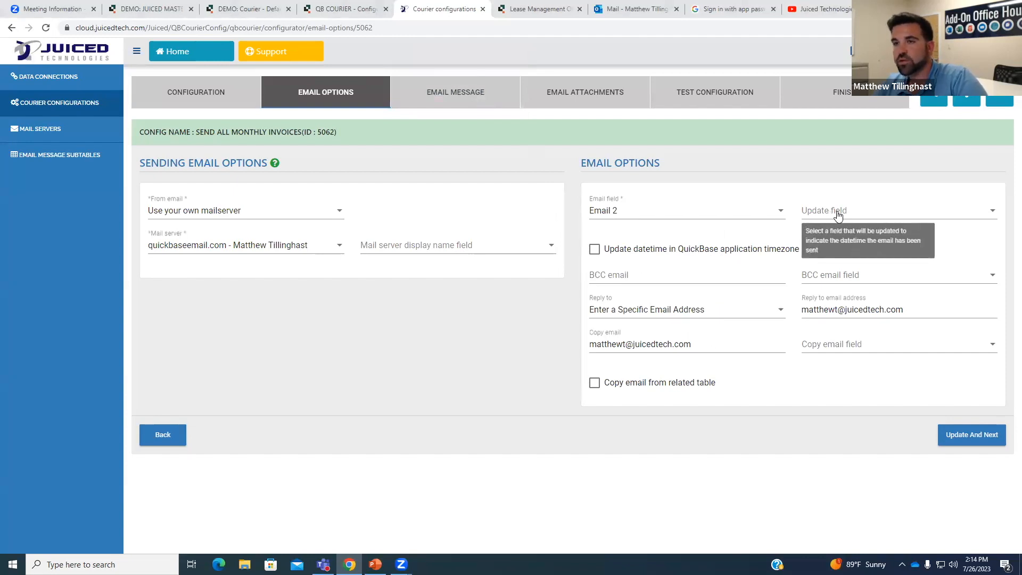
pyautogui.click(539, 13)
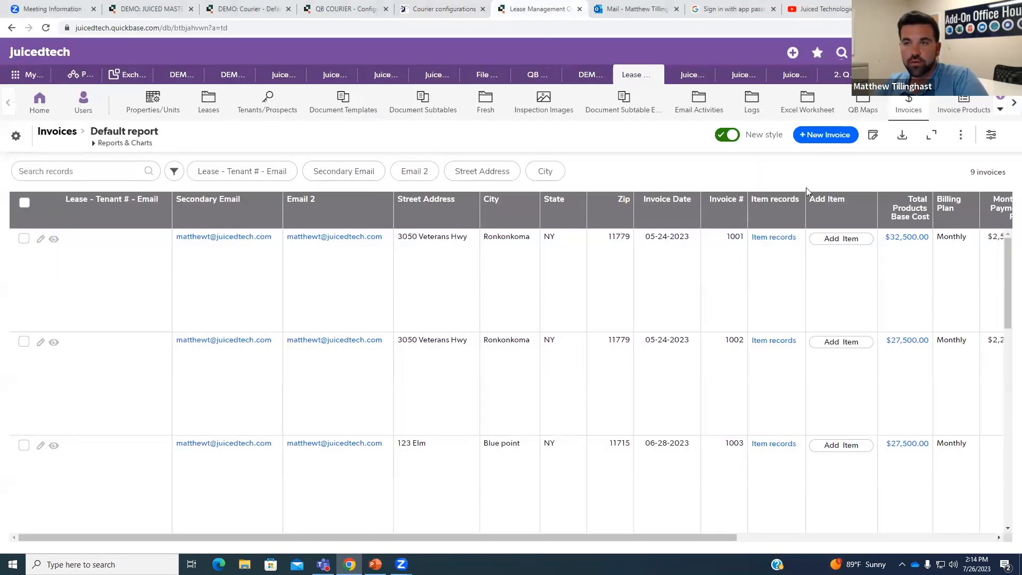
pyautogui.click(447, 13)
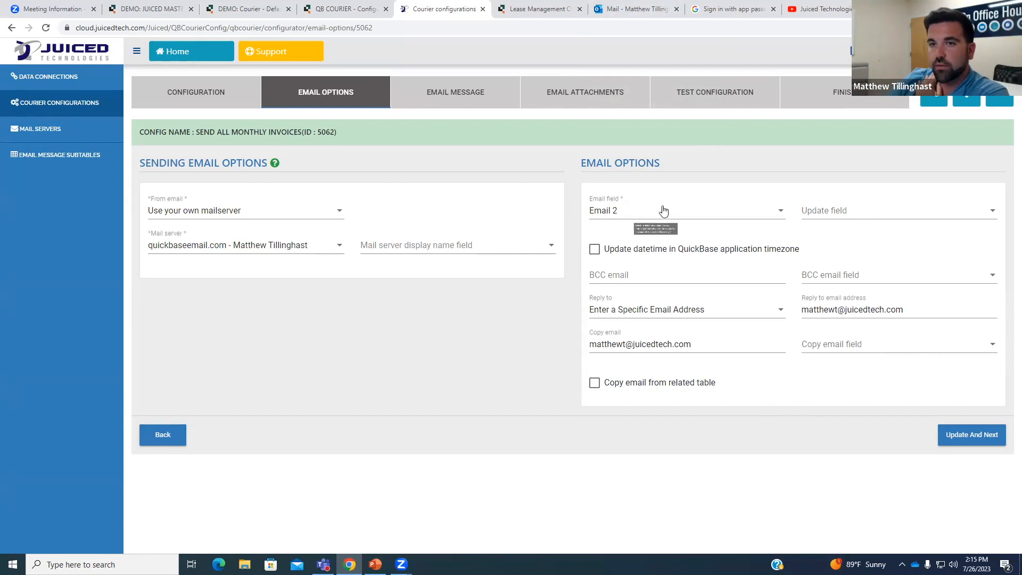
pyautogui.click(971, 441)
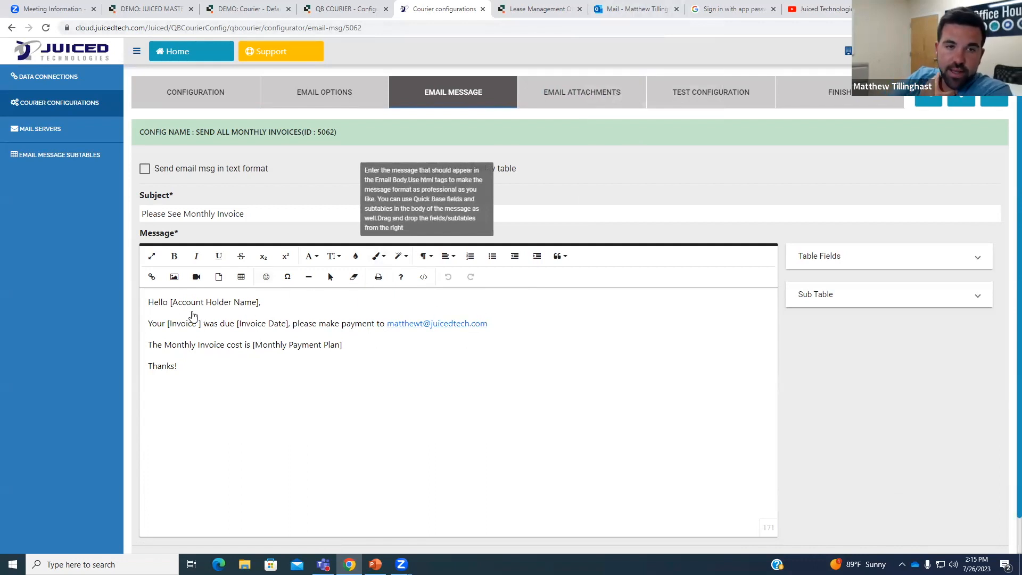
# Select, then deselect, the [Account Holder Name] placeholder in the message greeting.
pyautogui.moveTo(170, 309); pyautogui.dragTo(255, 305)
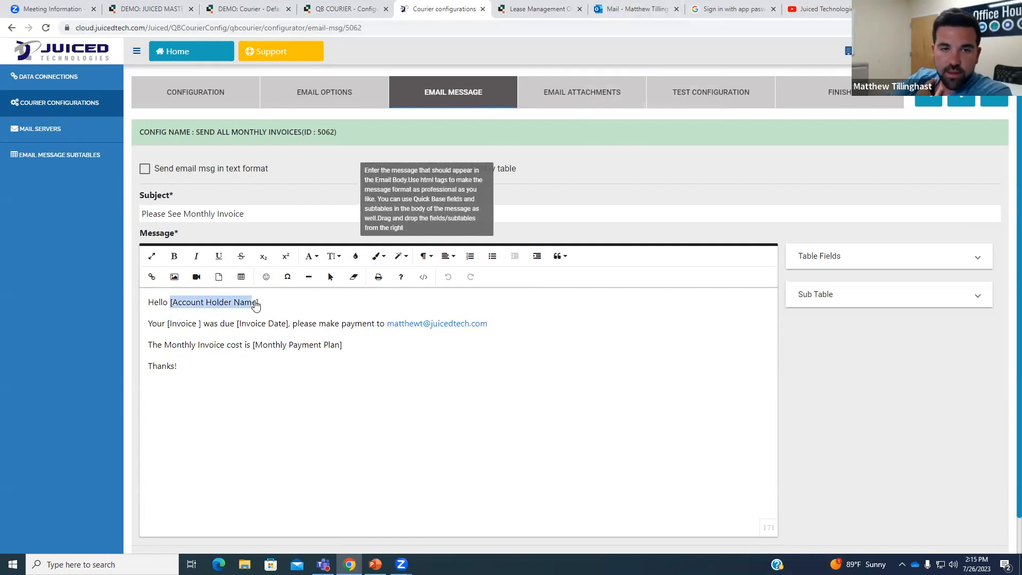
pyautogui.click(272, 310)
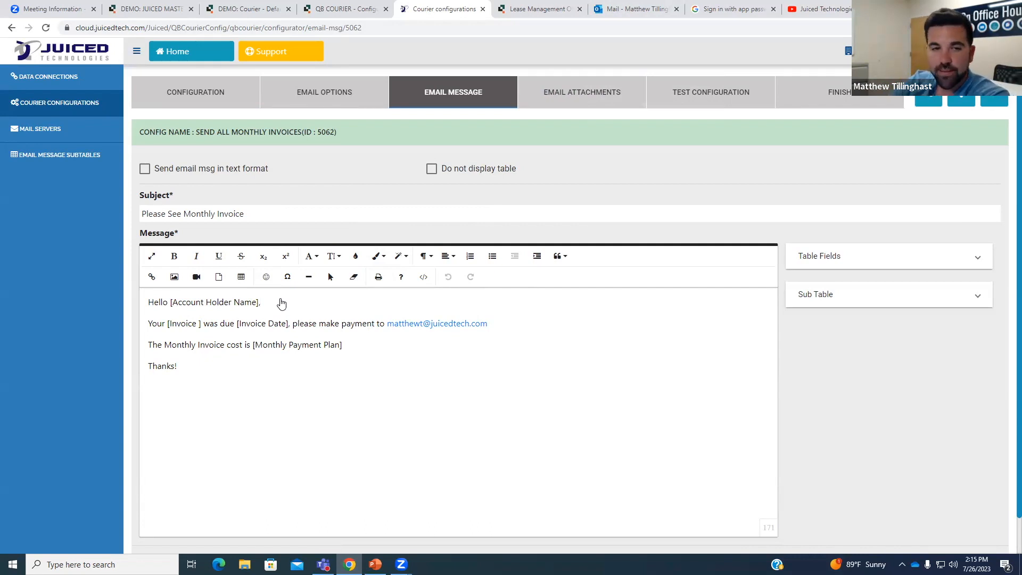
pyautogui.moveTo(169, 304); pyautogui.dragTo(265, 304)
pyautogui.click(268, 322)
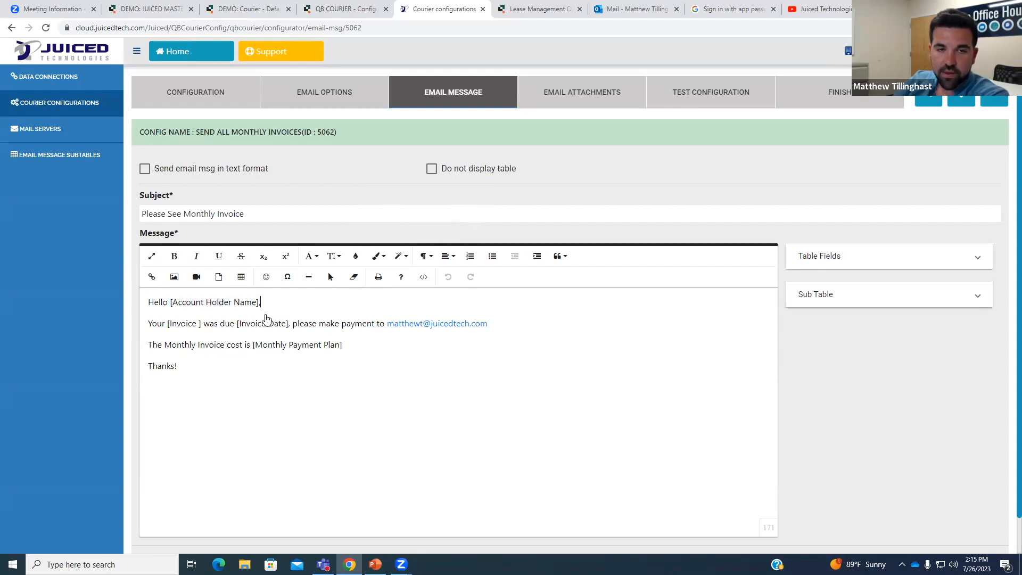
# Expand the Invoices Table Fields list and scroll through the available fields.
pyautogui.click(847, 258)
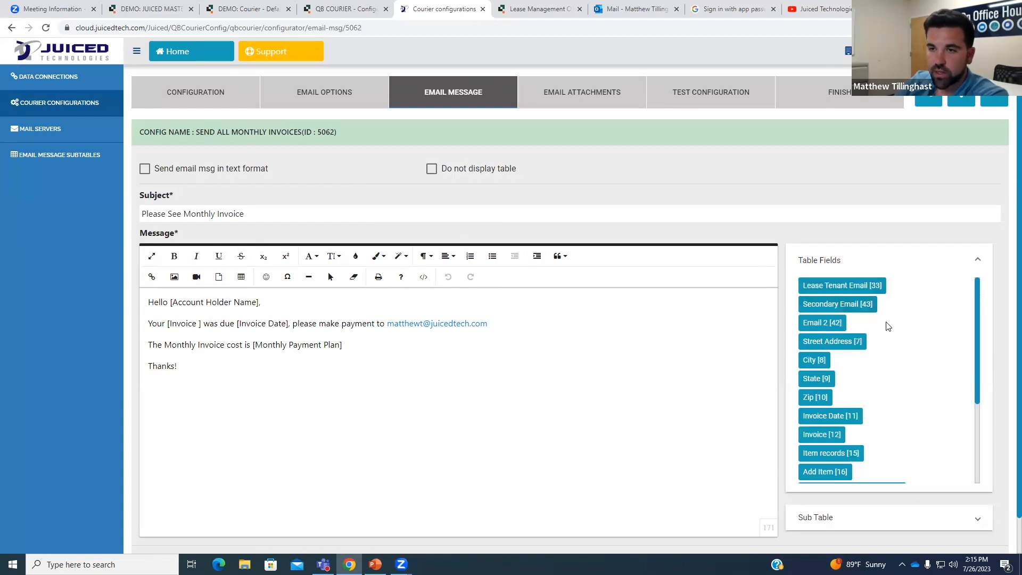
pyautogui.scroll(-2, 888, 326)
pyautogui.scroll(-3, 889, 327)
pyautogui.scroll(5, 887, 348)
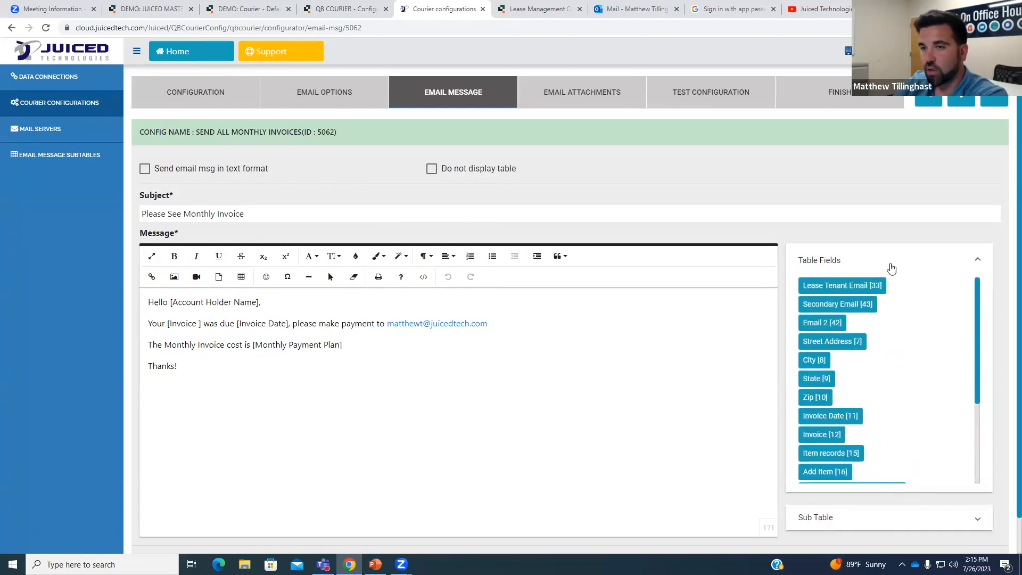
pyautogui.scroll(-1, 953, 198)
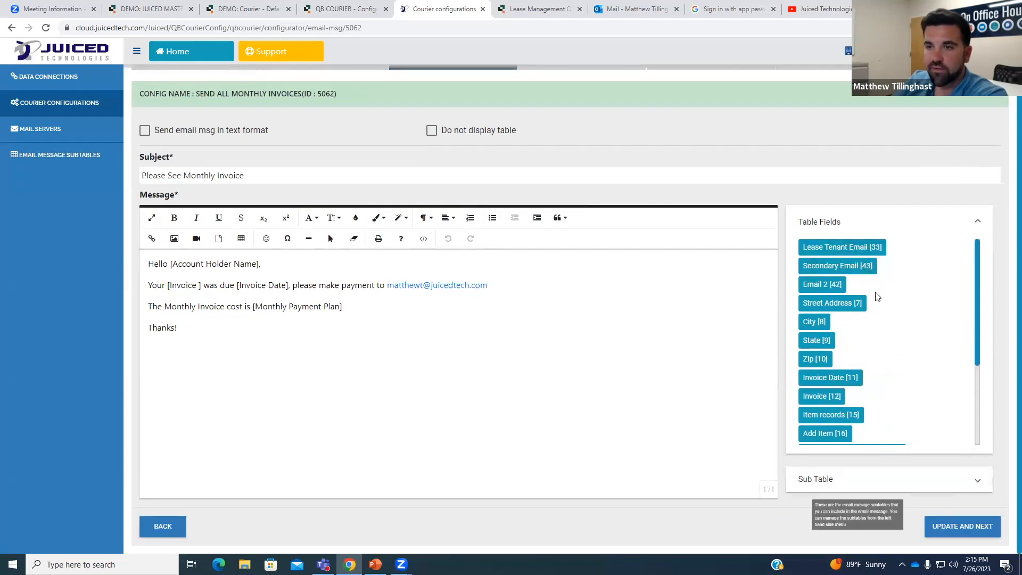
# Open the Invoices 'Quick Report for OH' under Reports & Charts, then return to Courier's message step.
pyautogui.click(559, 10)
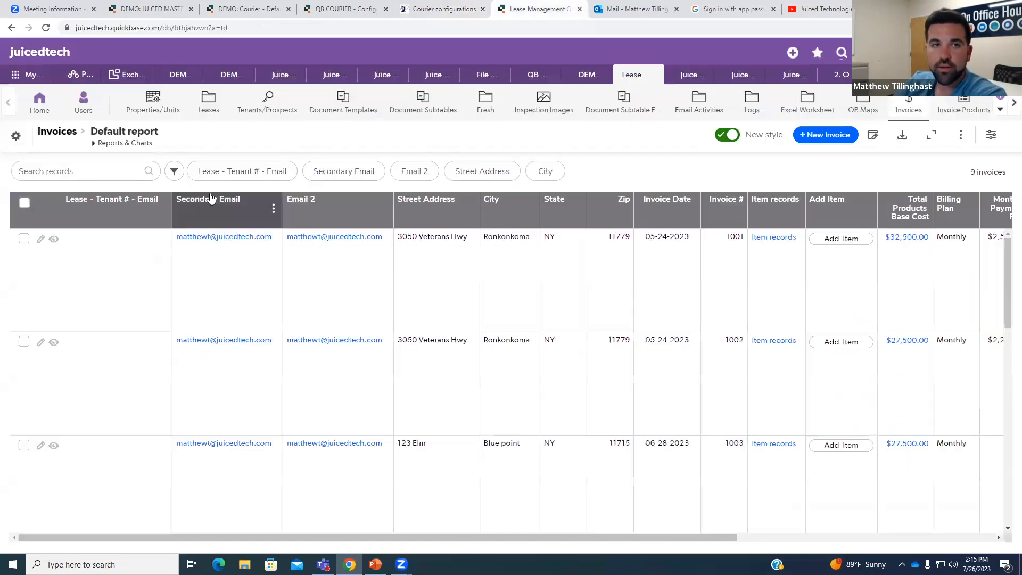
pyautogui.click(130, 144)
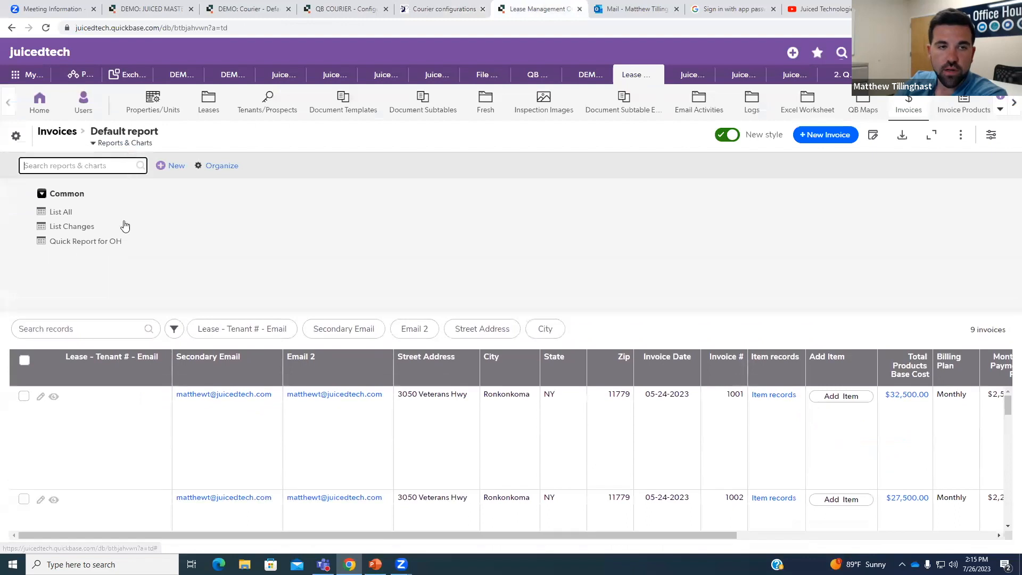
pyautogui.click(104, 242)
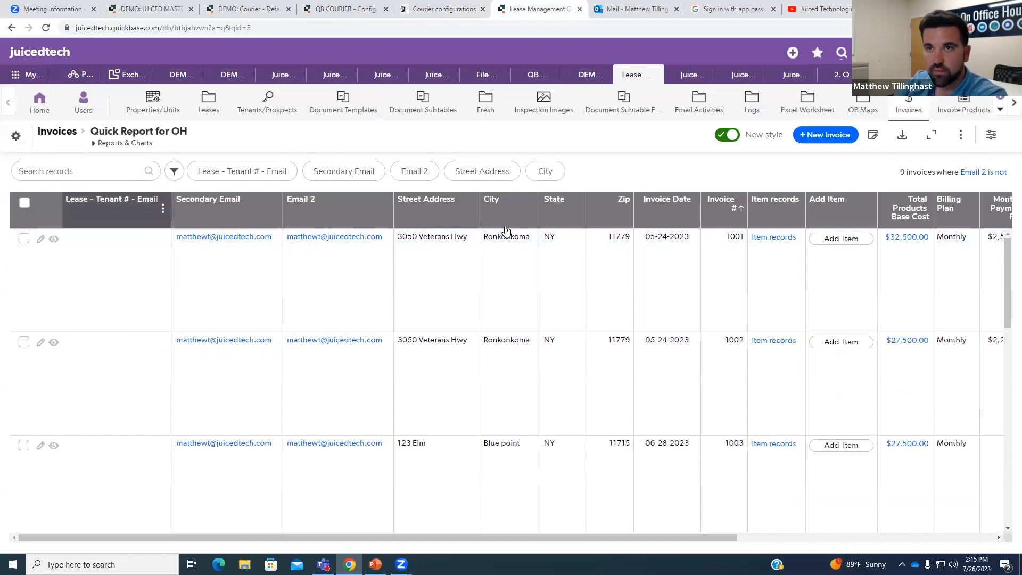
pyautogui.click(446, 10)
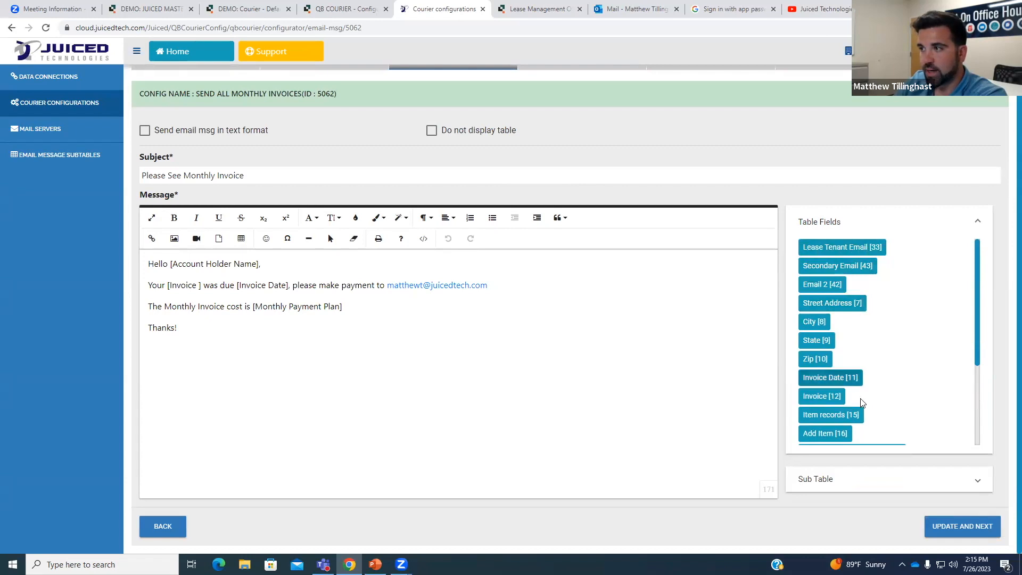
# Insert the Billing Plan field into the message body, then delete it again.
pyautogui.scroll(-2, 868, 441)
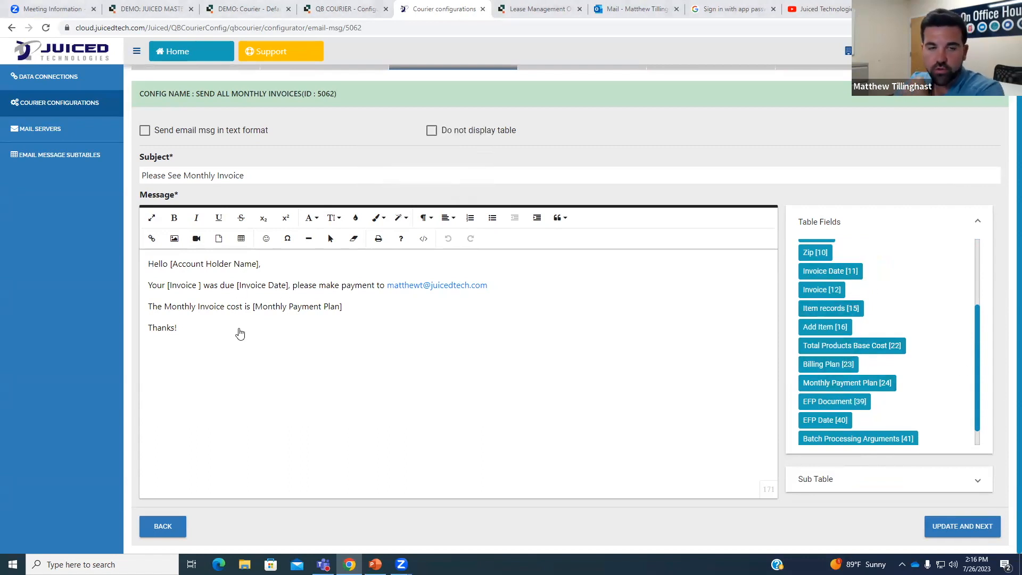
pyautogui.click(225, 337)
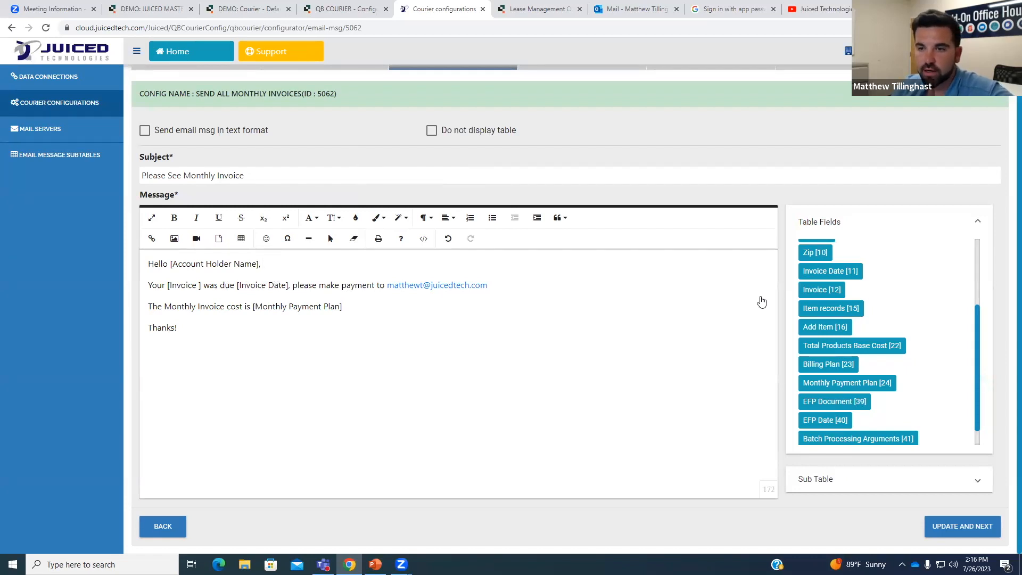
pyautogui.moveTo(844, 370); pyautogui.dragTo(561, 368)
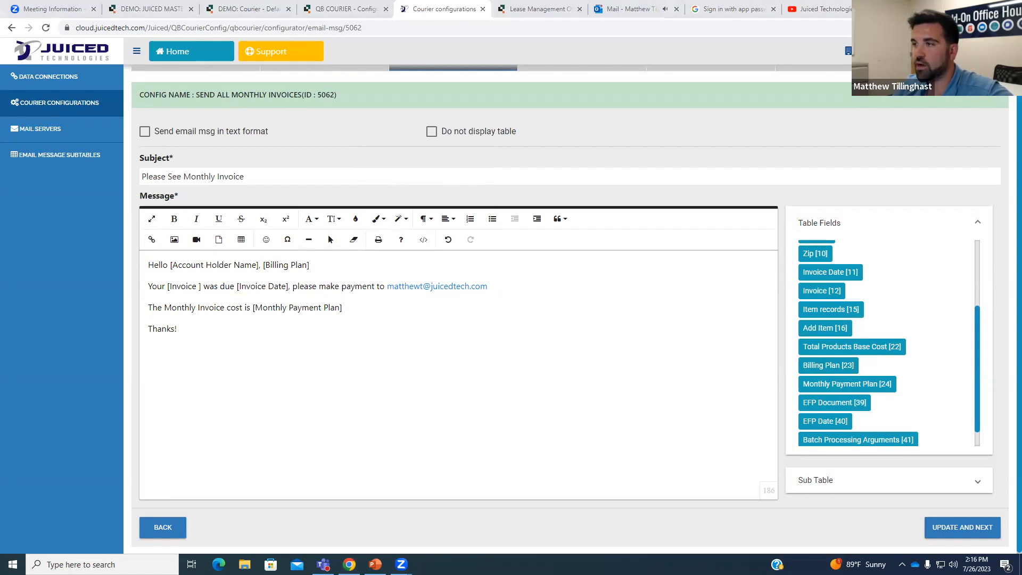
pyautogui.moveTo(310, 266); pyautogui.dragTo(261, 272)
pyautogui.press('BackSpace')
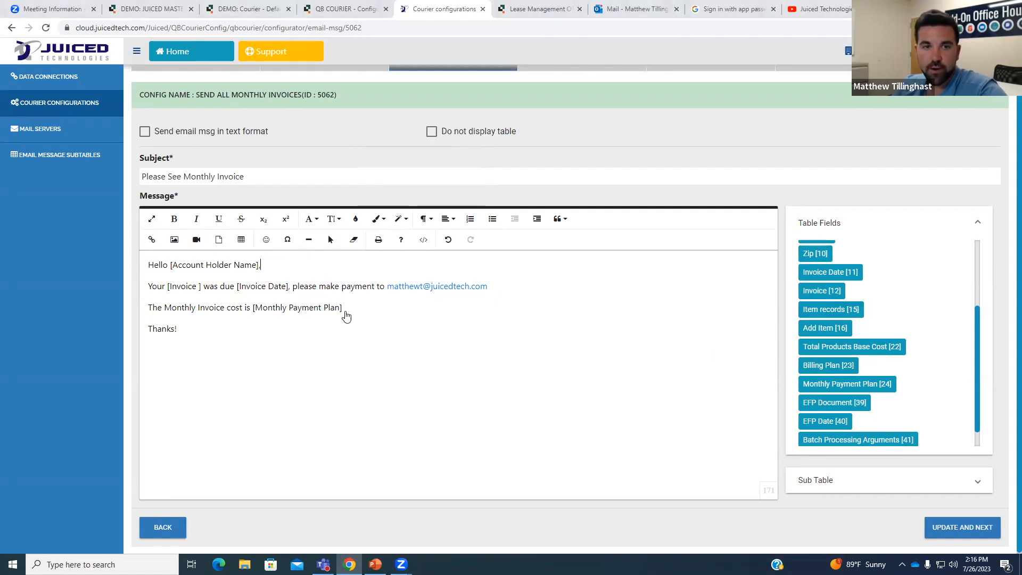
# Drag the Record ID [3] field onto the end of the email subject.
pyautogui.scroll(2, 901, 338)
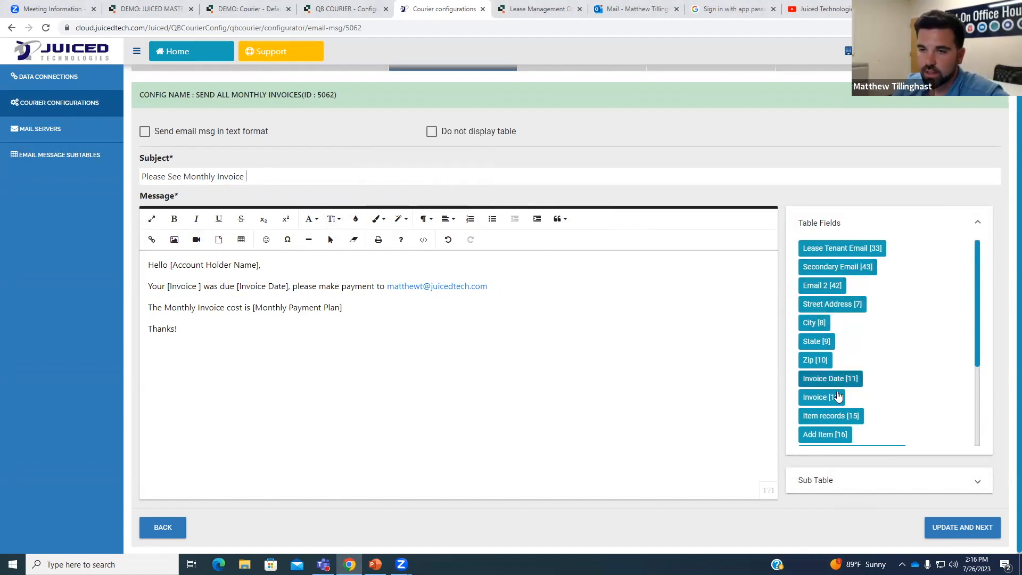
pyautogui.scroll(-1, 836, 398)
pyautogui.scroll(-2, 841, 375)
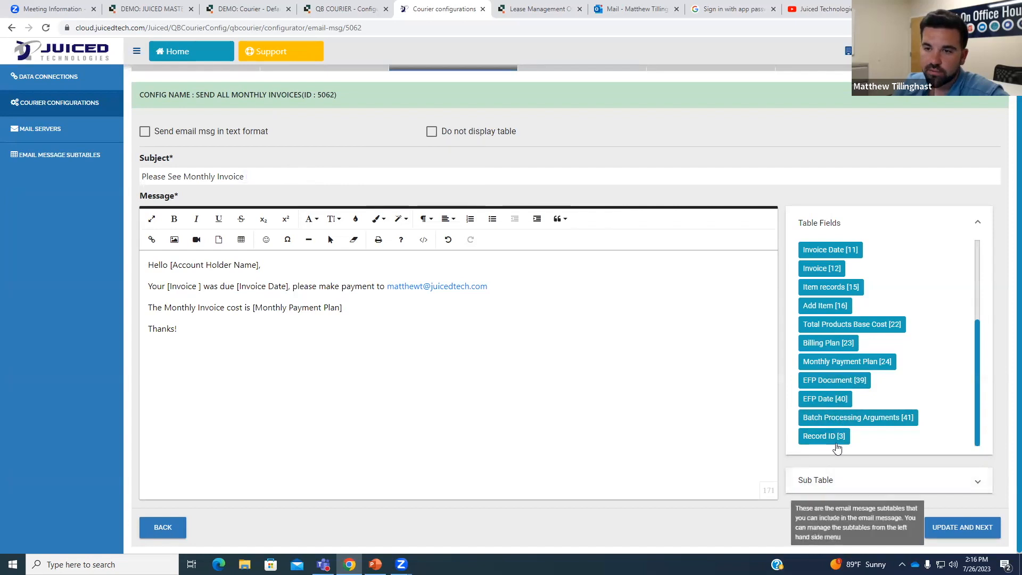
pyautogui.moveTo(833, 441); pyautogui.dragTo(325, 177)
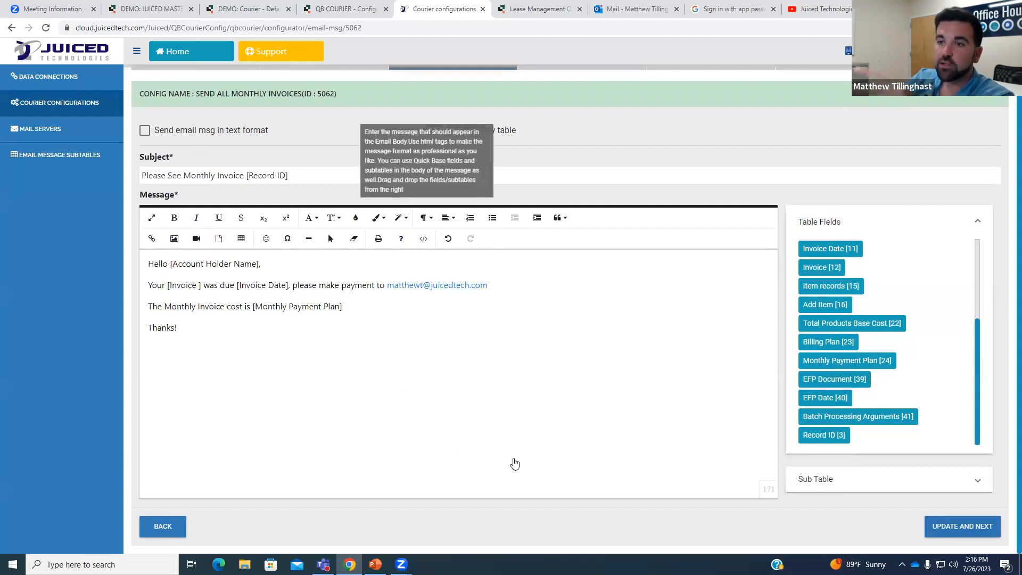
pyautogui.scroll(2, 923, 399)
pyautogui.scroll(1, 926, 399)
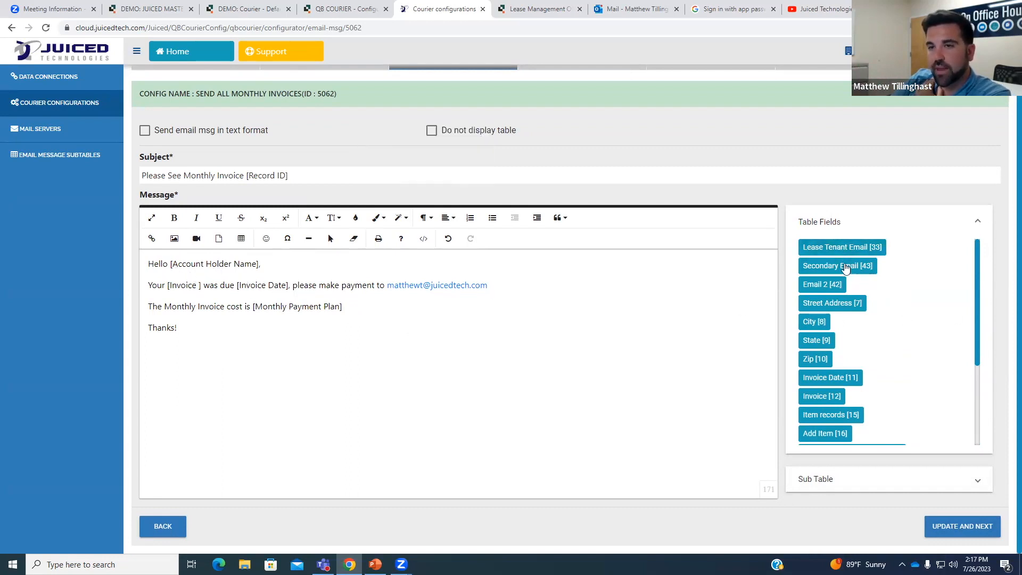
pyautogui.scroll(-3, 847, 320)
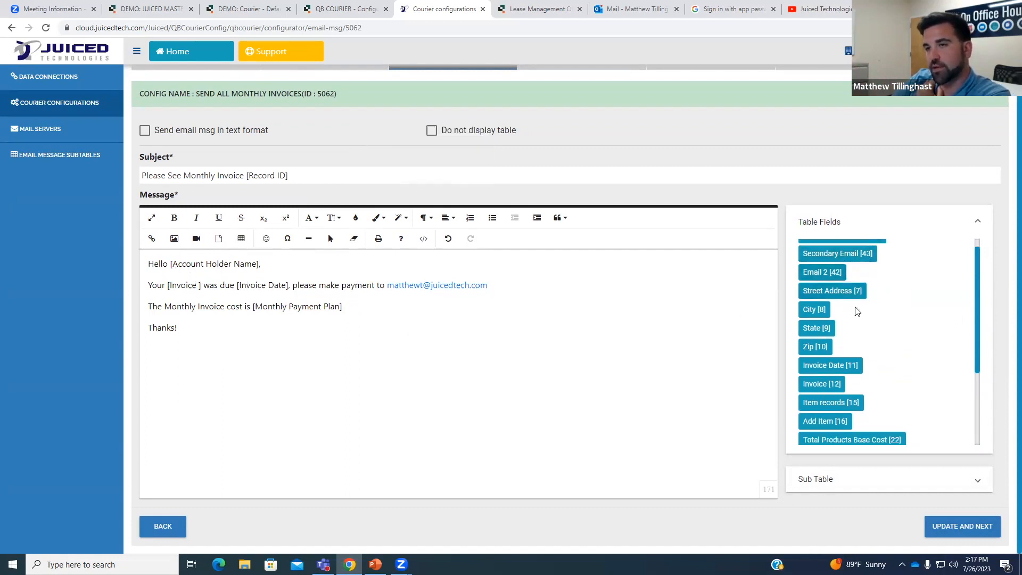
# Compare the Courier message setup against the Quickbase Invoices report.
pyautogui.click(532, 9)
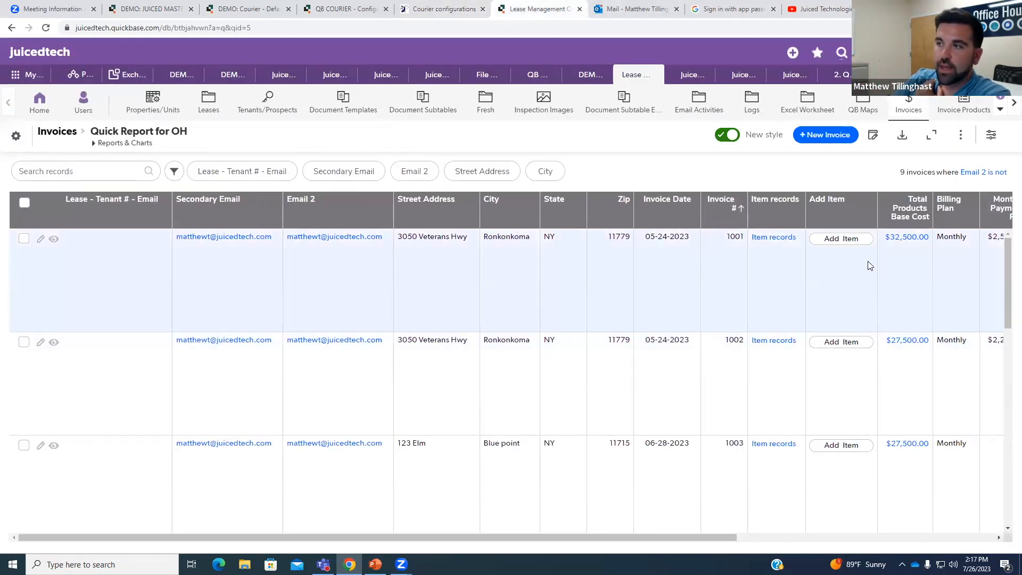
pyautogui.click(447, 9)
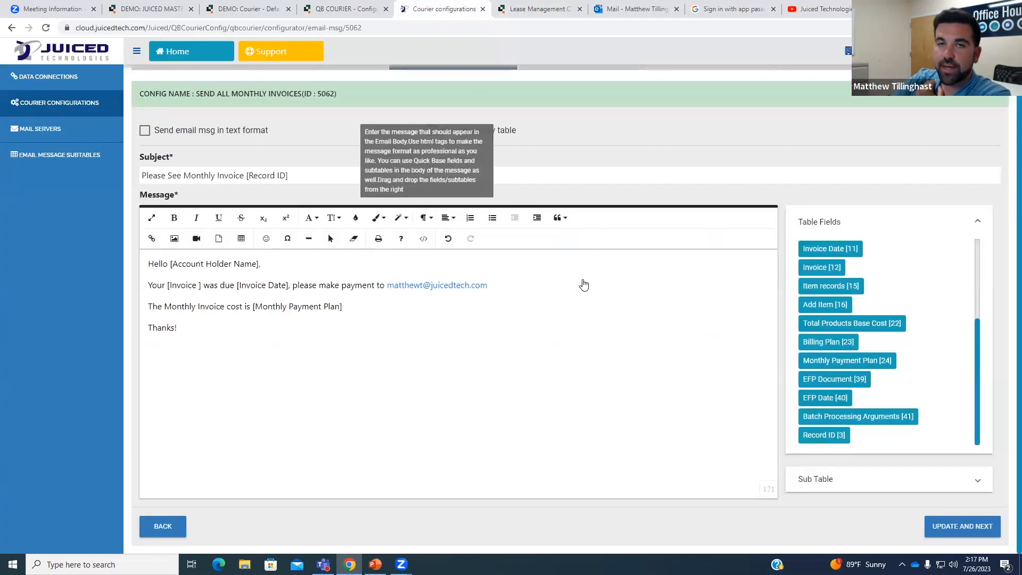
pyautogui.click(530, 9)
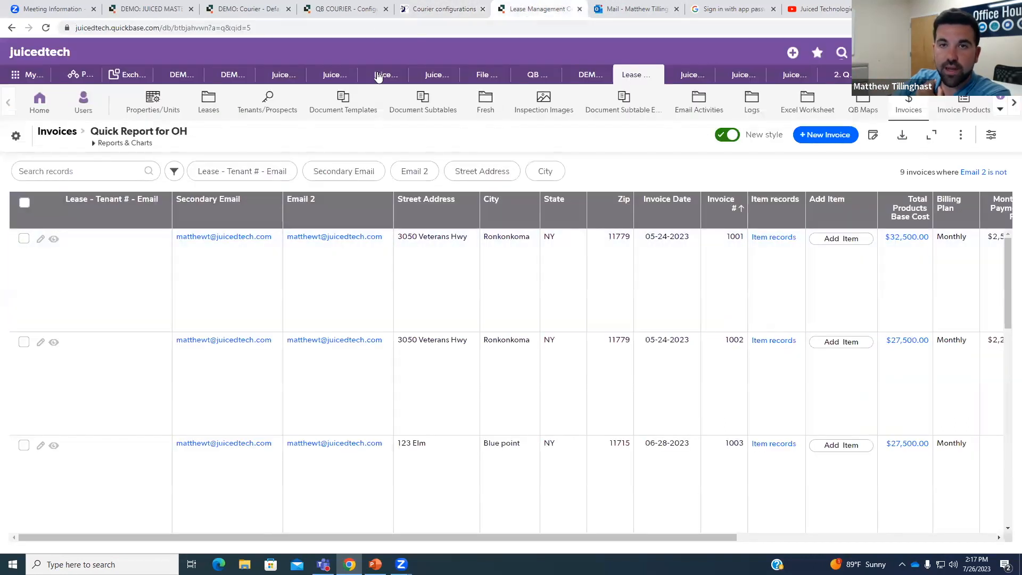
pyautogui.click(425, 11)
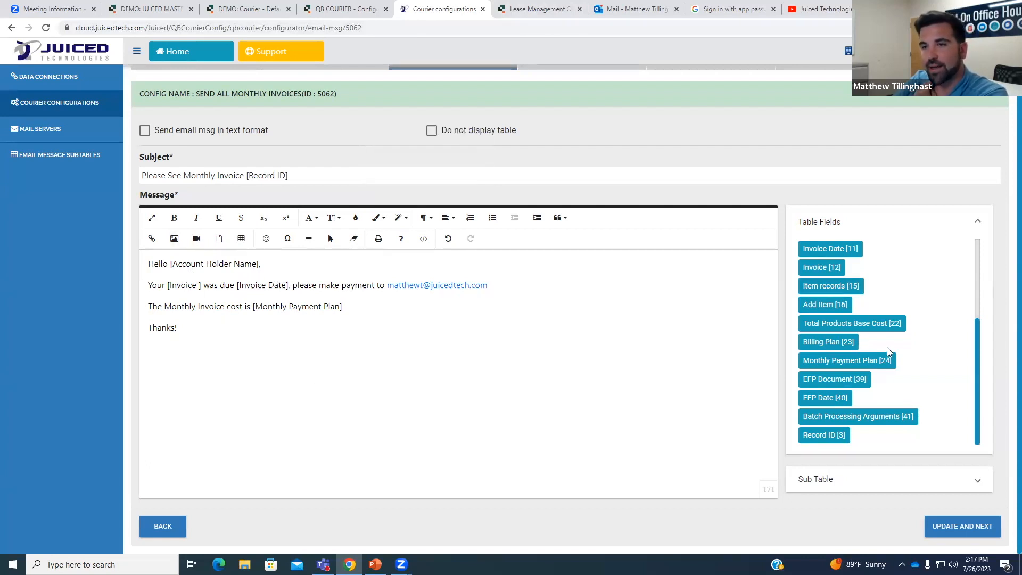
# Delete the duplicated [Account Holder Name] field from the 'Hello [Account Holder Name],' greeting.
pyautogui.scroll(3, 888, 347)
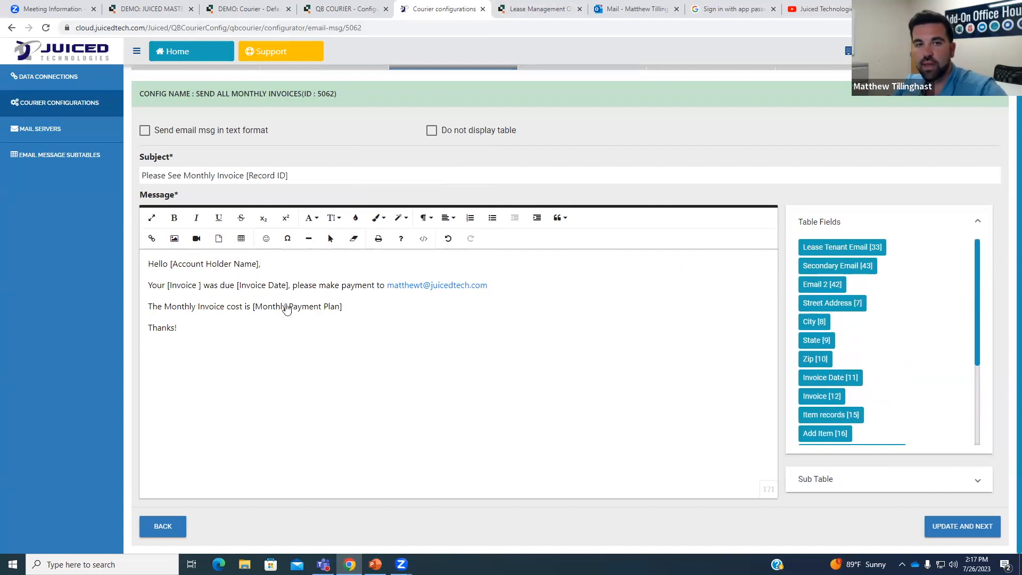
pyautogui.click(330, 266)
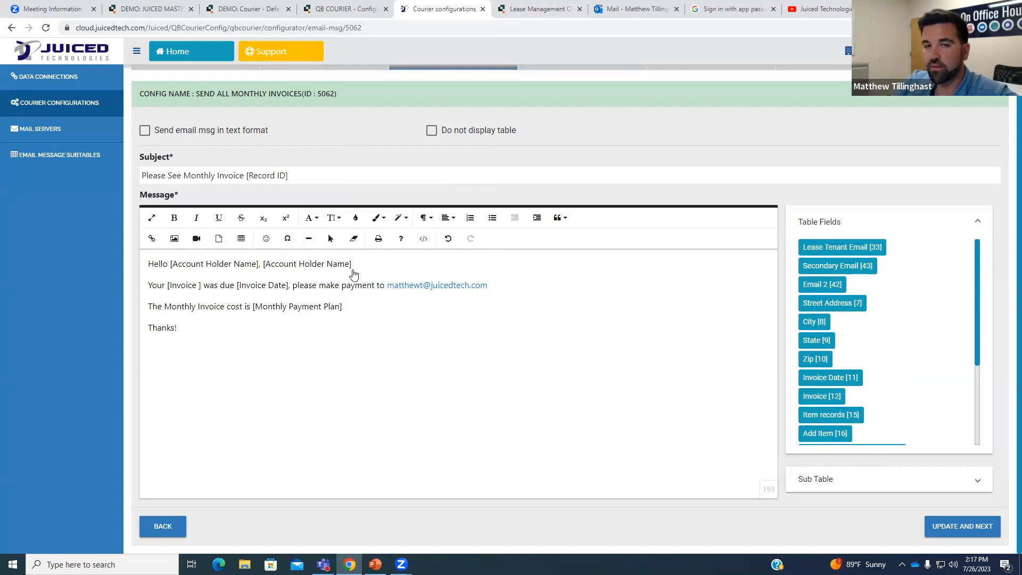
pyautogui.moveTo(352, 265); pyautogui.dragTo(266, 271)
pyautogui.press('BackSpace')
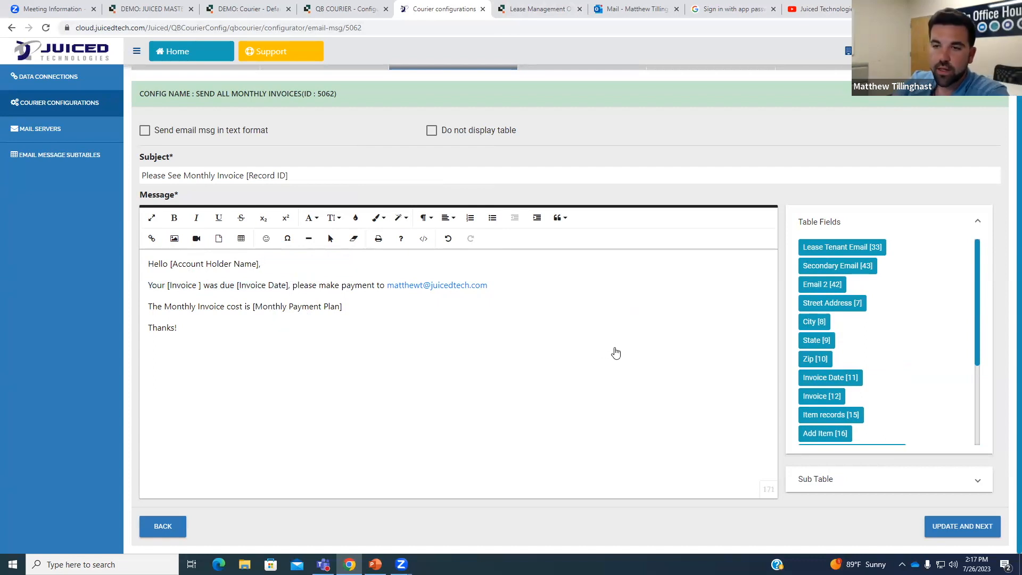
pyautogui.scroll(1, 858, 398)
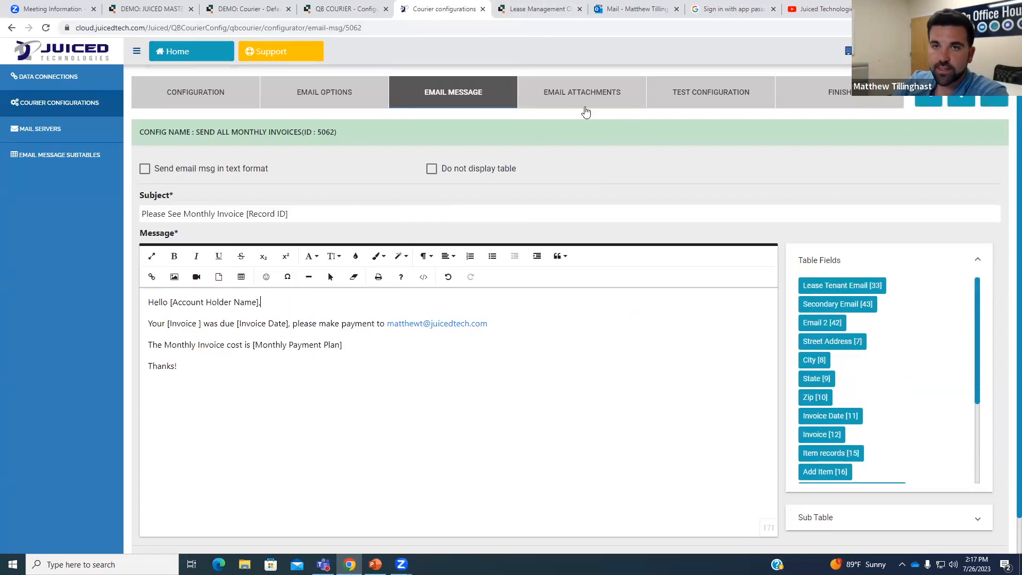
pyautogui.scroll(-1, 817, 421)
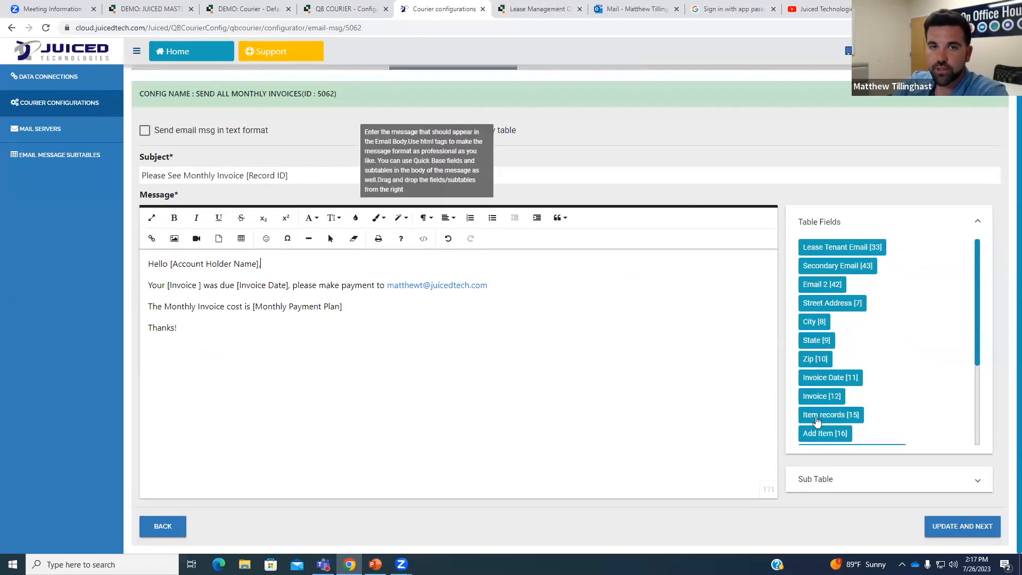
# Save the message, keep 'File attachment field(s)' as the attachment source, and proceed to Test Configuration.
pyautogui.click(947, 531)
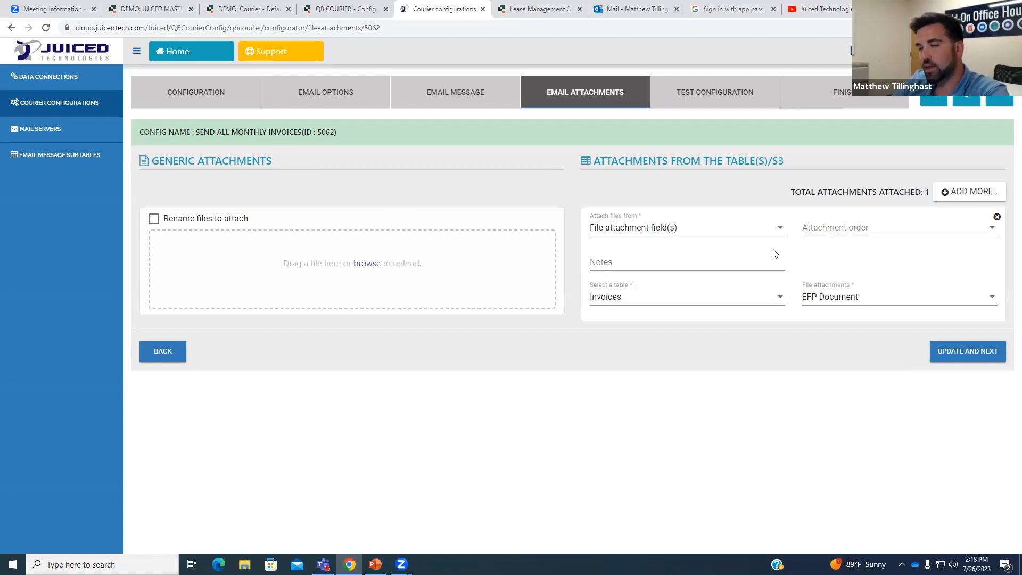
pyautogui.click(663, 233)
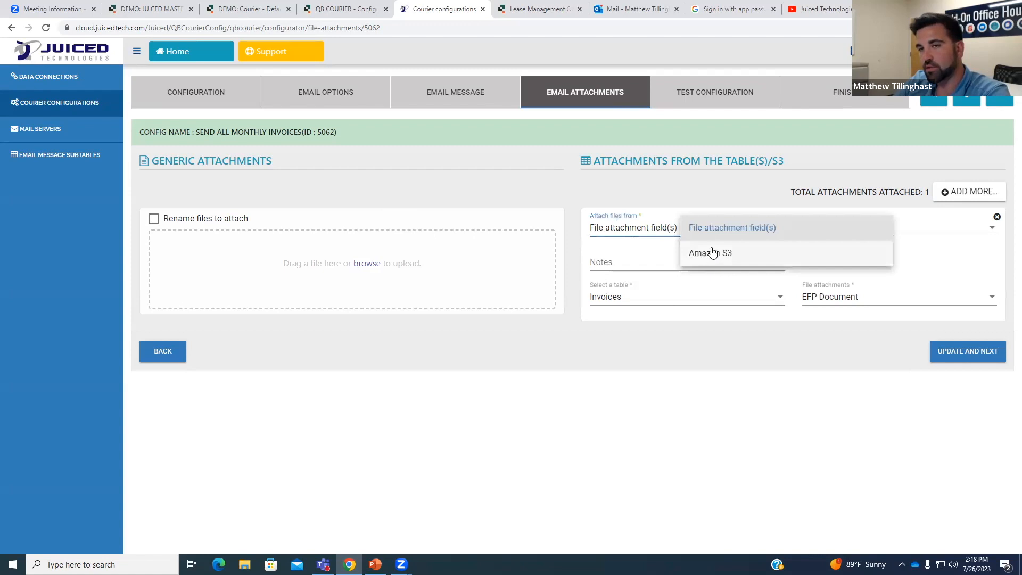
pyautogui.click(717, 201)
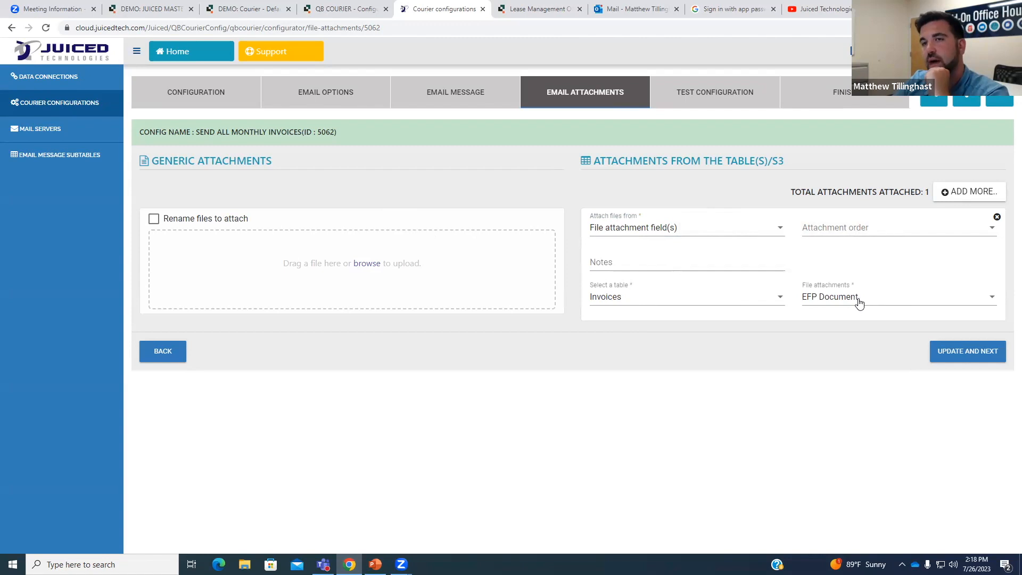
pyautogui.click(734, 96)
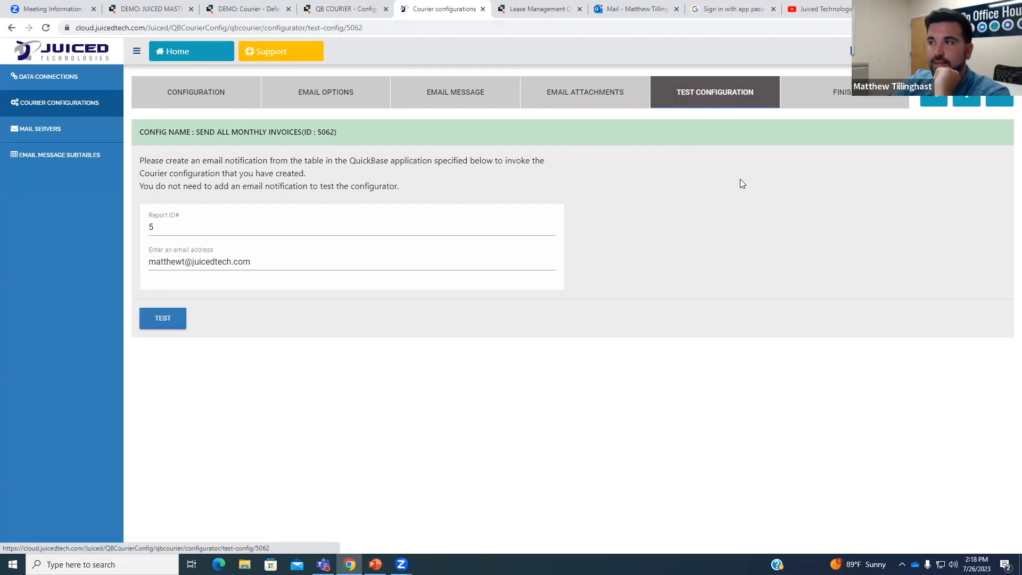
# Review the Finish step's notification setup, go back to Test Configuration, then switch to the Quickbase Invoices tab.
pyautogui.click(817, 99)
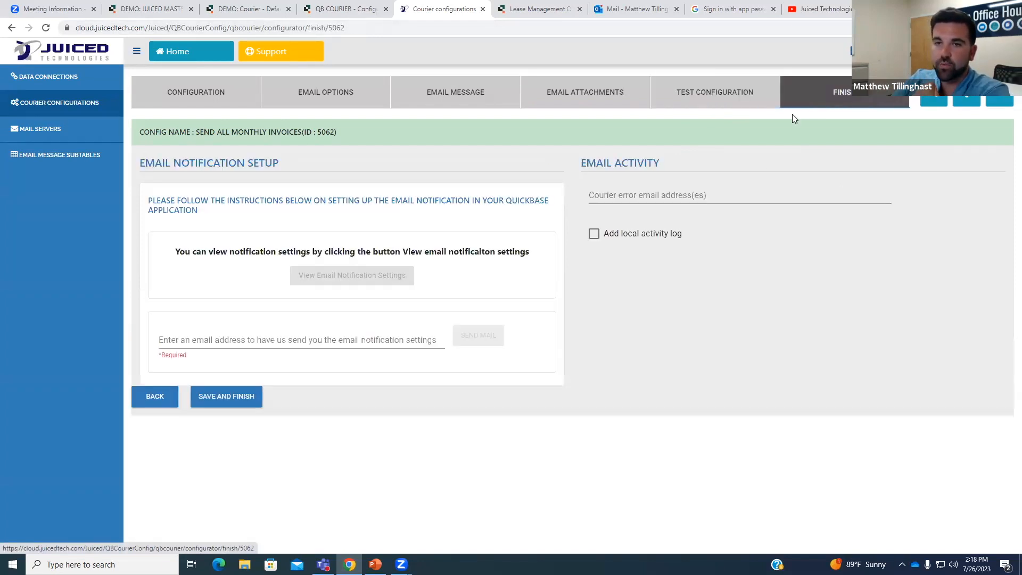
pyautogui.click(739, 104)
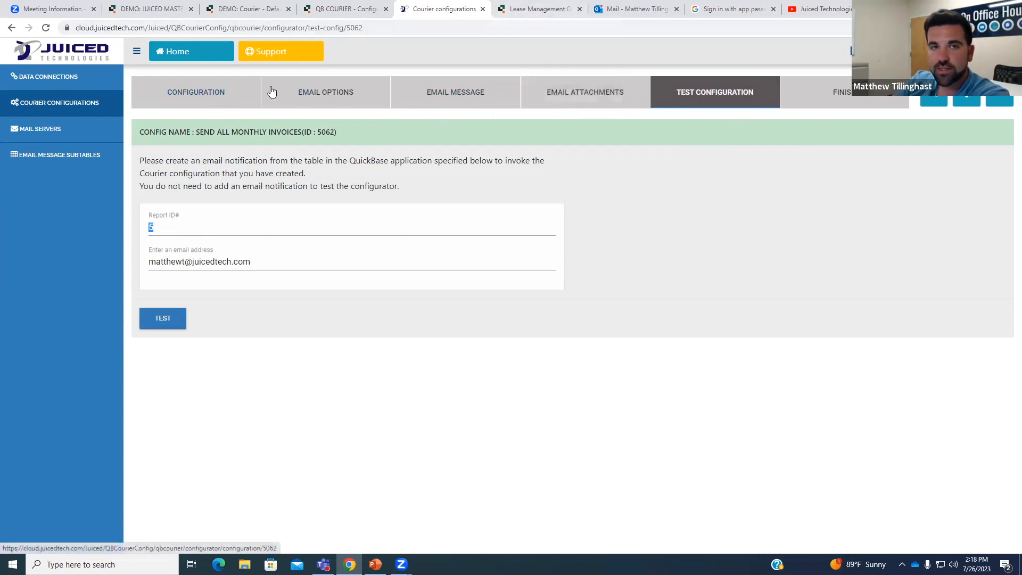
pyautogui.hotkey('ctrl', 'Tab')
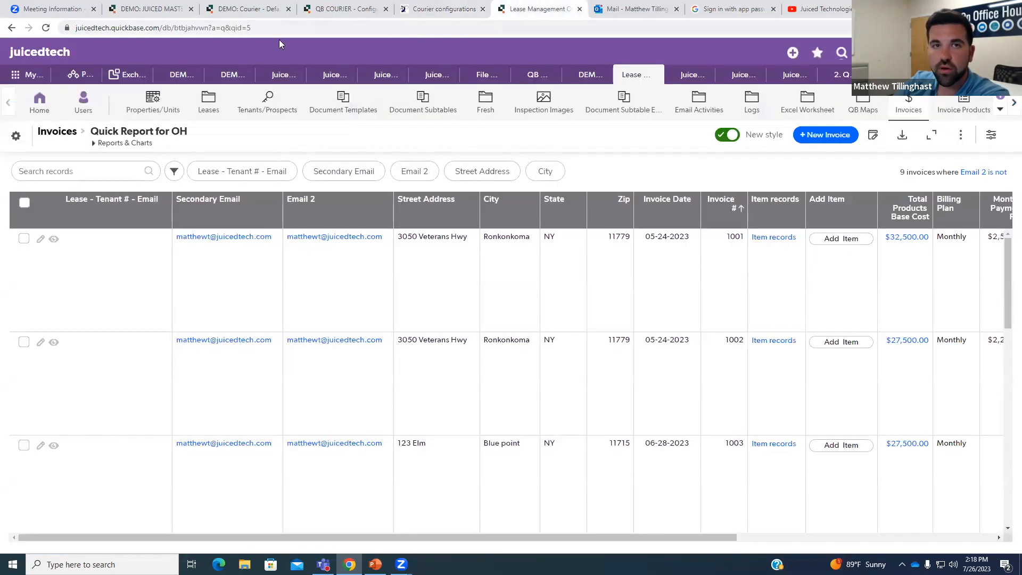
# Confirm the Invoices report address shows qid=5, then return to the Courier test configuration.
pyautogui.click(249, 28)
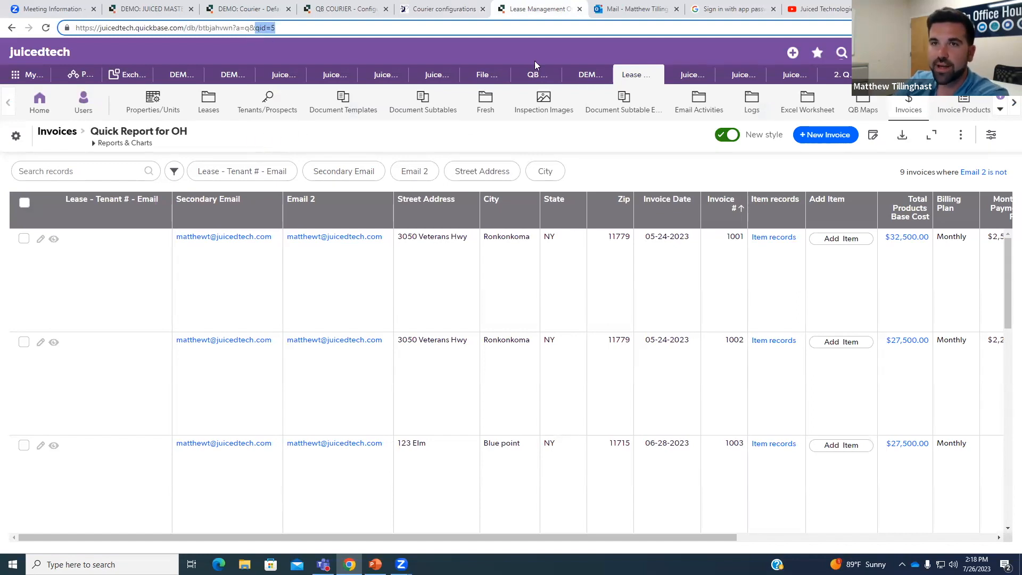
pyautogui.click(444, 11)
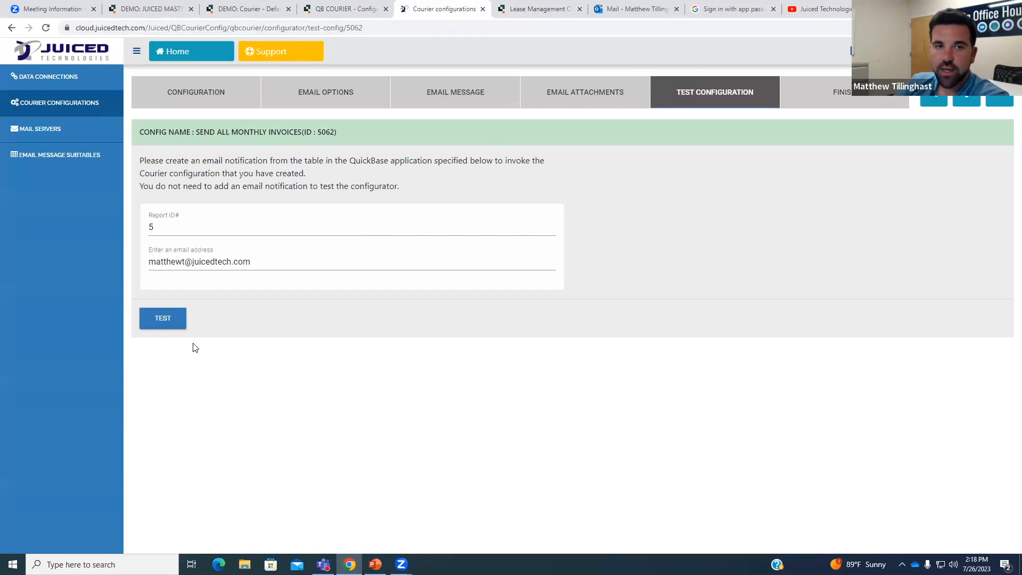
# Send a test email for report ID 5 to the recipient address and dismiss the Success toast.
pyautogui.click(257, 261)
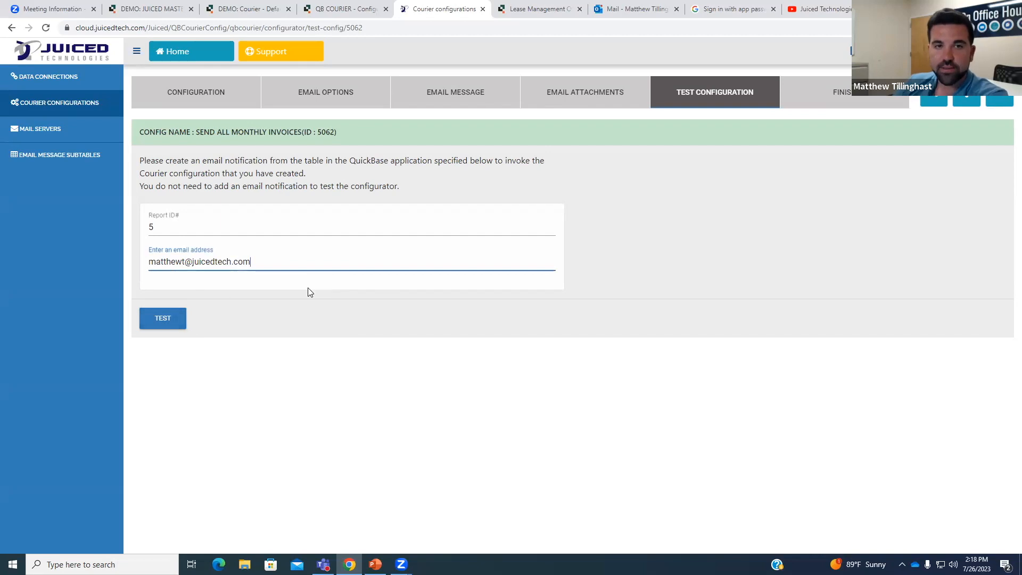
pyautogui.click(185, 323)
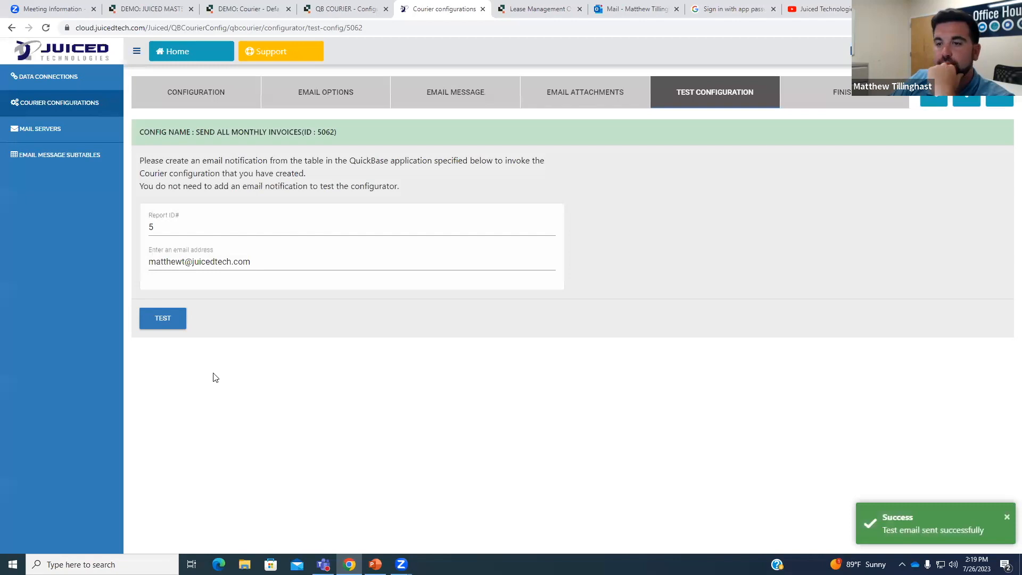
pyautogui.click(900, 539)
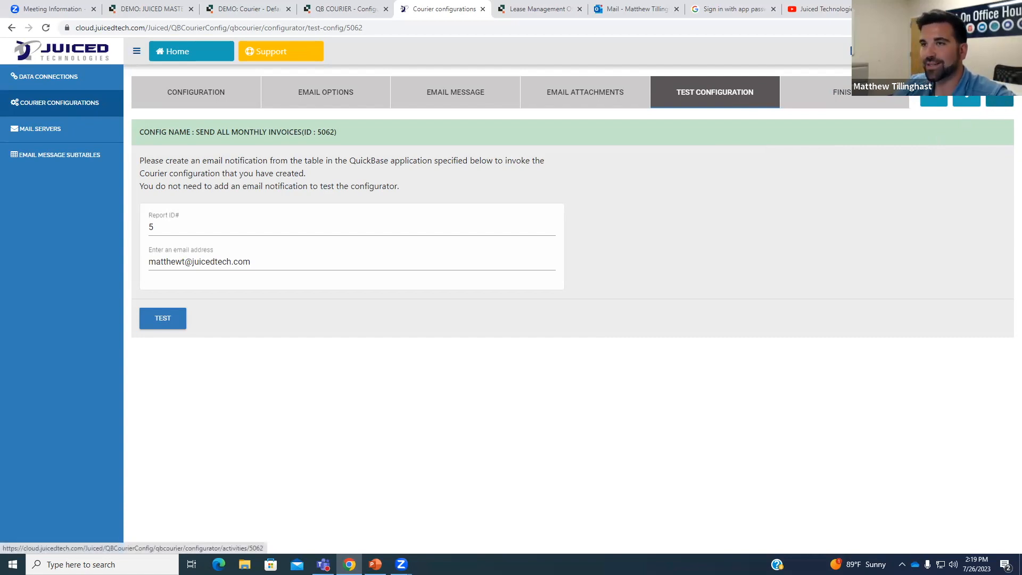
pyautogui.click(1004, 103)
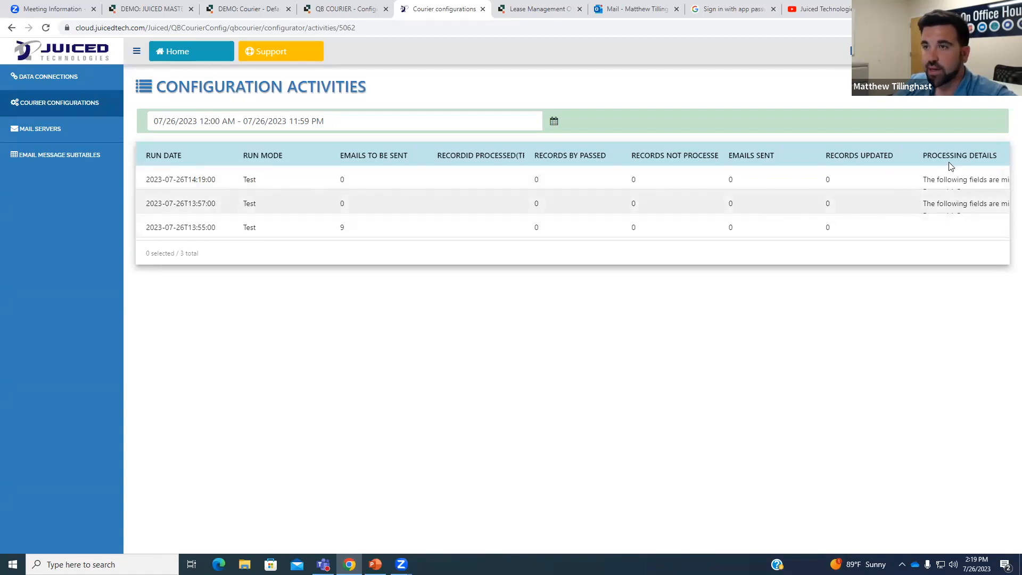
# Widen Processing Details to see the latest test queued 0 emails, then return to the test step.
pyautogui.moveTo(930, 160); pyautogui.dragTo(968, 156)
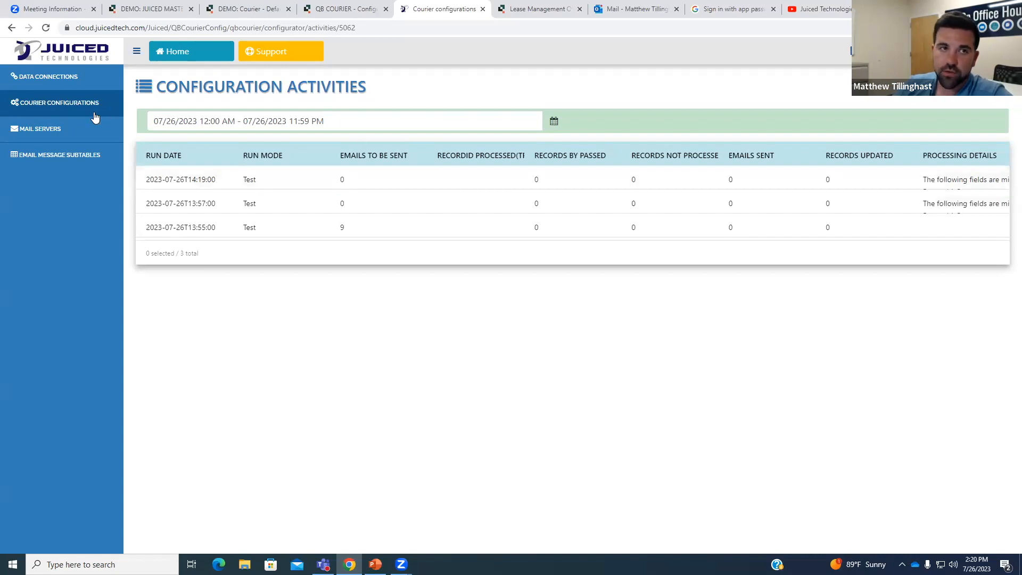
pyautogui.click(11, 31)
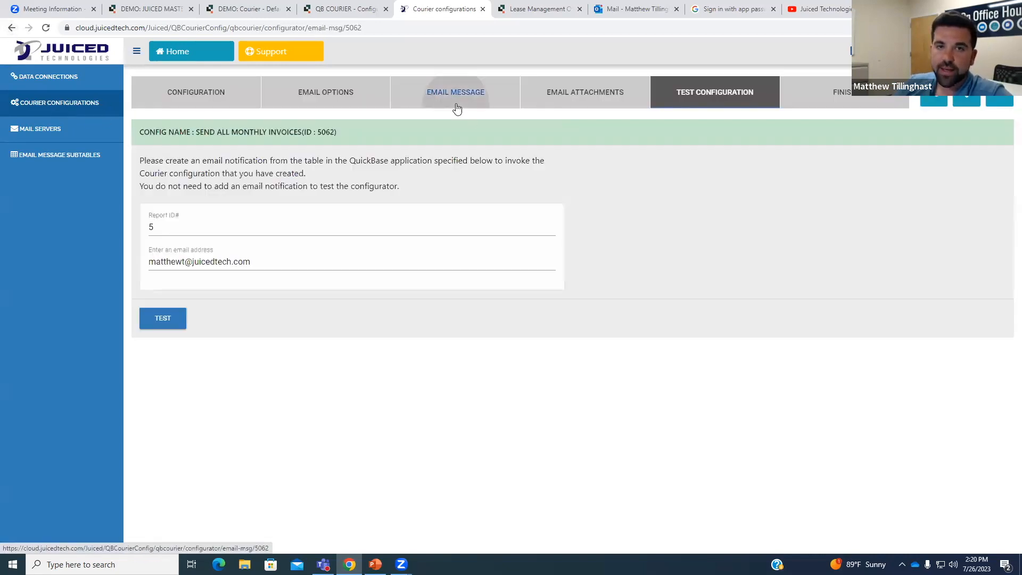
# Reopen the Email Message step and select, then deselect, the greeting's name placeholder.
pyautogui.click(457, 108)
pyautogui.moveTo(171, 305); pyautogui.dragTo(259, 306)
pyautogui.click(271, 308)
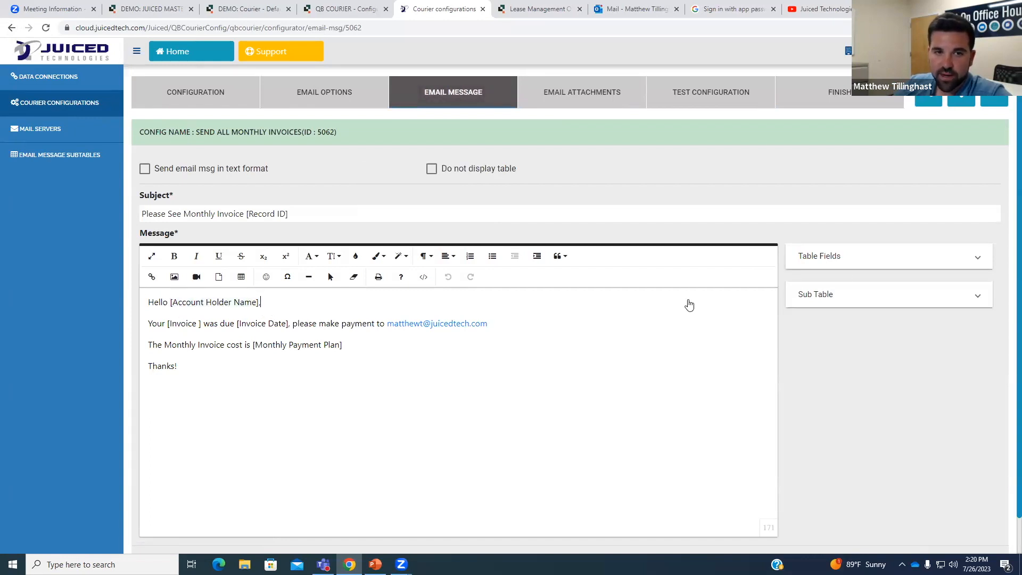
# Scroll the expanded Table Fields list, then switch to the Quickbase Invoices Quick Report for OH.
pyautogui.click(863, 260)
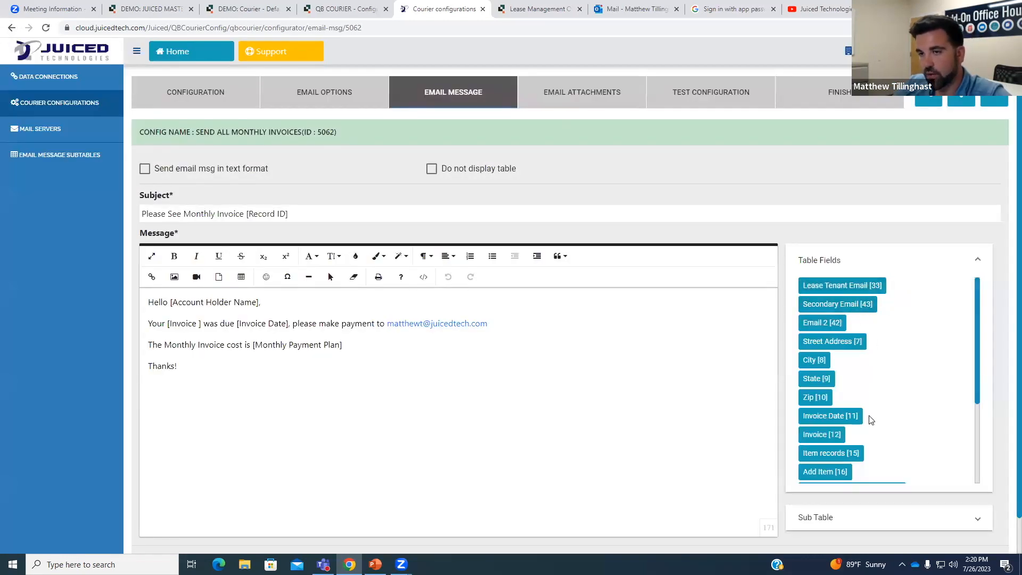
pyautogui.scroll(-1, 857, 335)
pyautogui.scroll(-1, 874, 416)
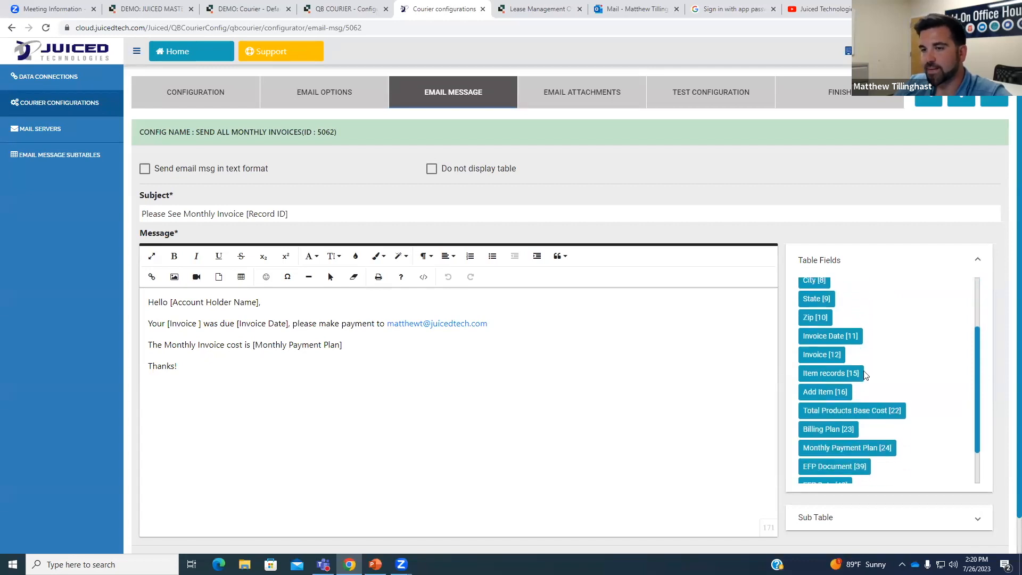
pyautogui.scroll(-1, 874, 349)
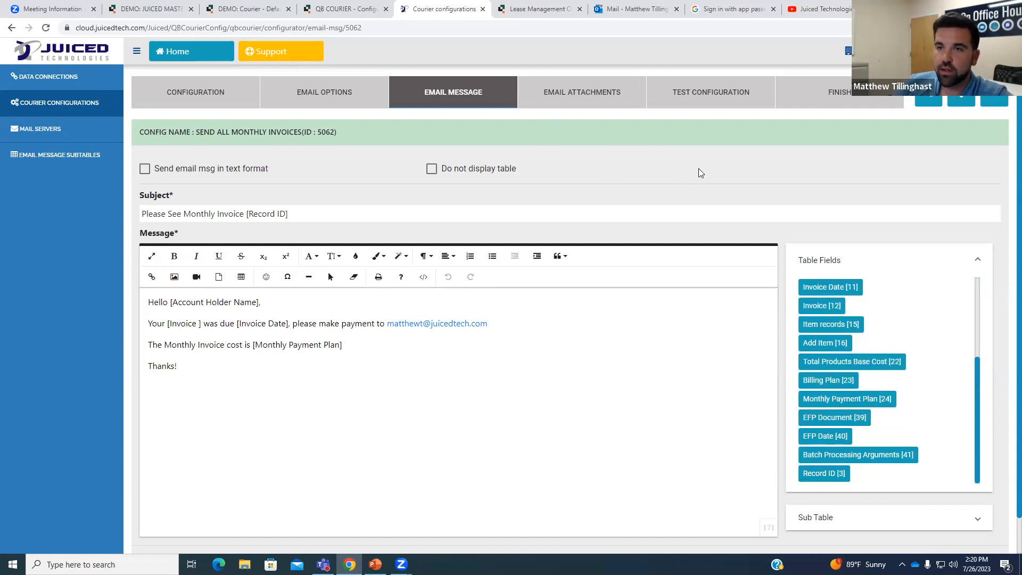
pyautogui.click(539, 9)
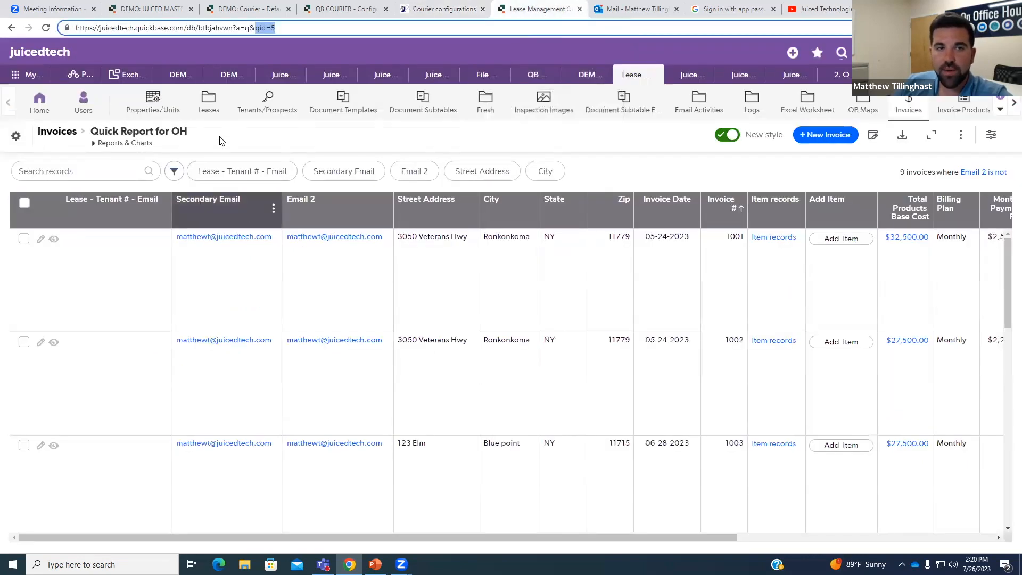
# Add Account Holder Name to the Invoices default columns through Change defaults, save, and return to Courier.
pyautogui.click(991, 136)
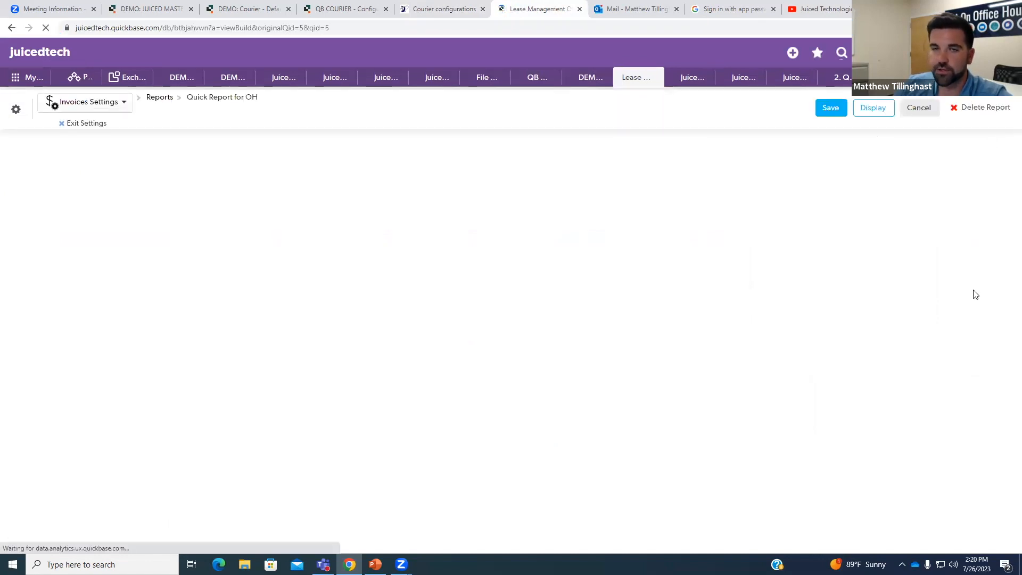
pyautogui.scroll(-3, 329, 367)
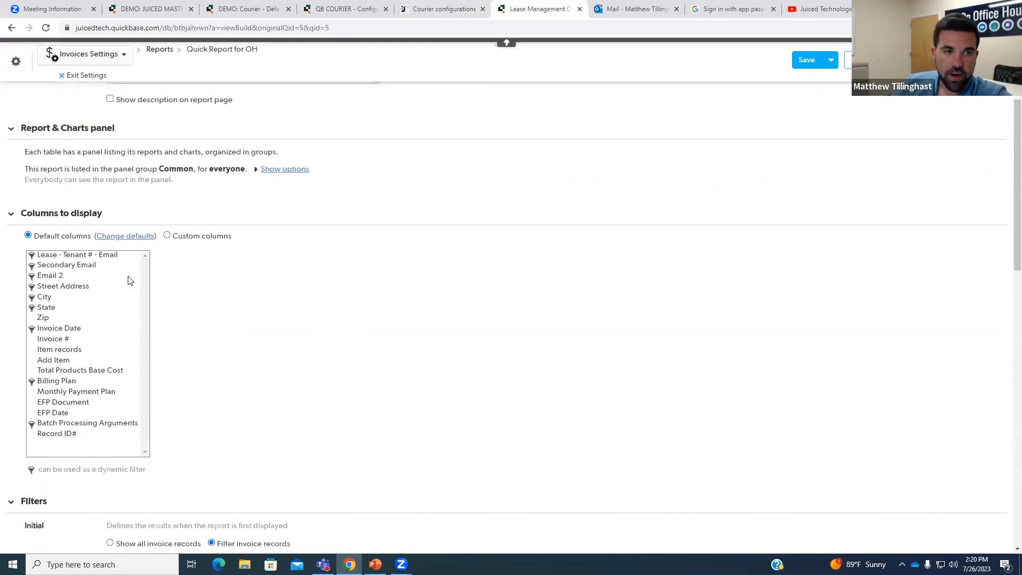
pyautogui.click(123, 236)
pyautogui.click(564, 120)
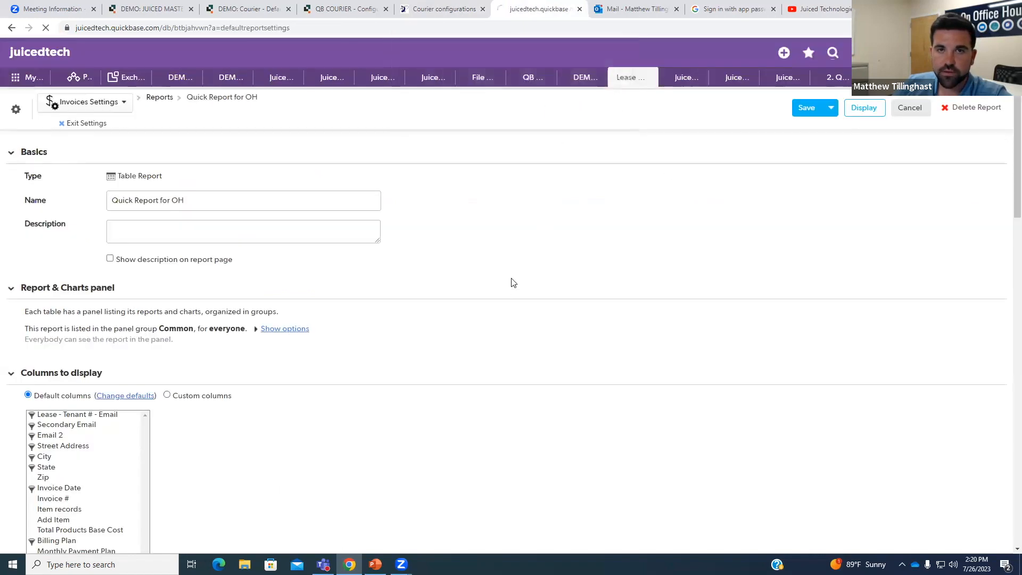
pyautogui.click(96, 190)
pyautogui.moveTo(131, 207); pyautogui.dragTo(261, 349)
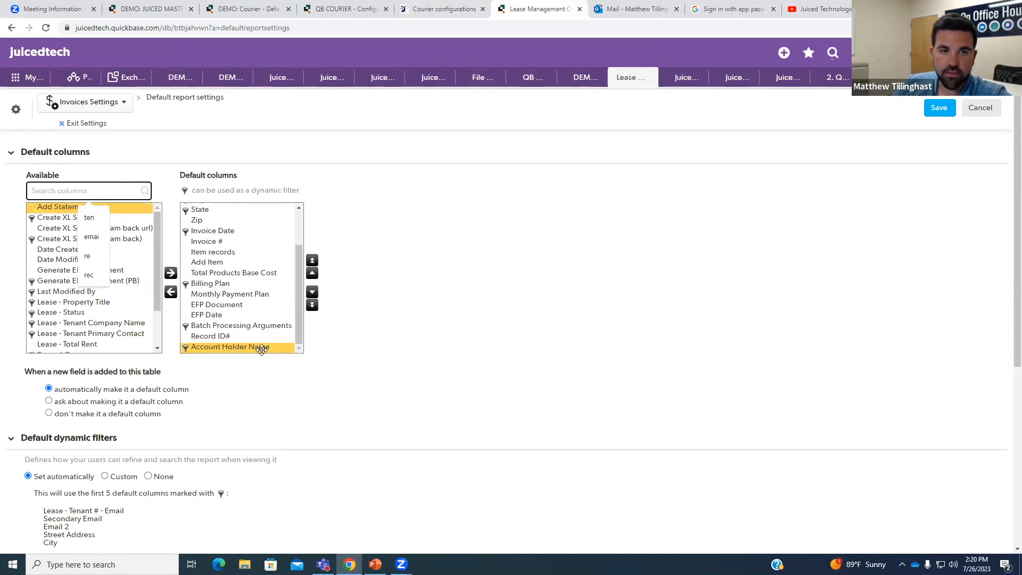
pyautogui.click(388, 347)
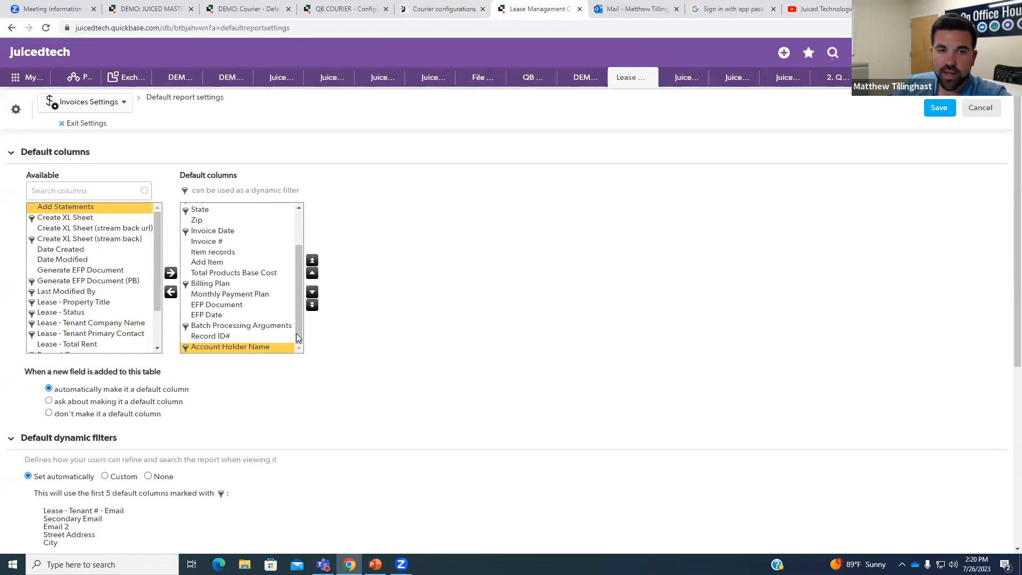
pyautogui.click(938, 109)
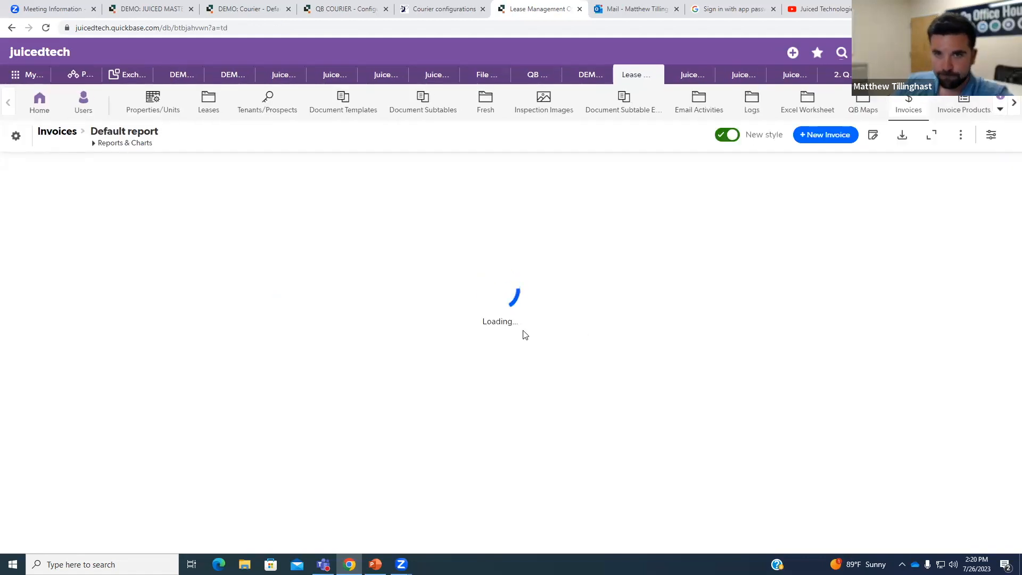
pyautogui.click(445, 11)
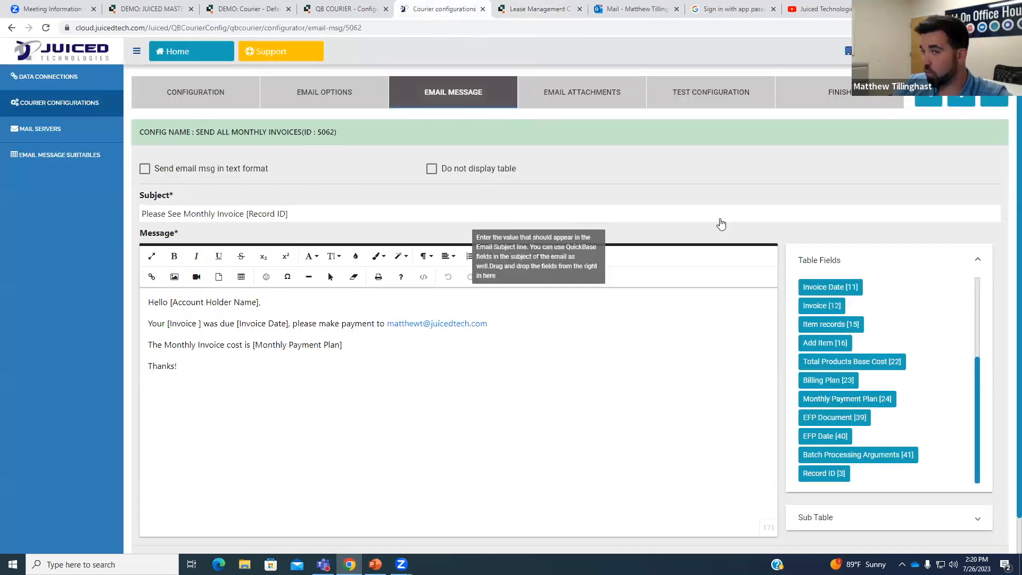
# Reopen the Send All Monthly Invoices configuration (5062) at its Email Message step.
pyautogui.scroll(-1, 980, 513)
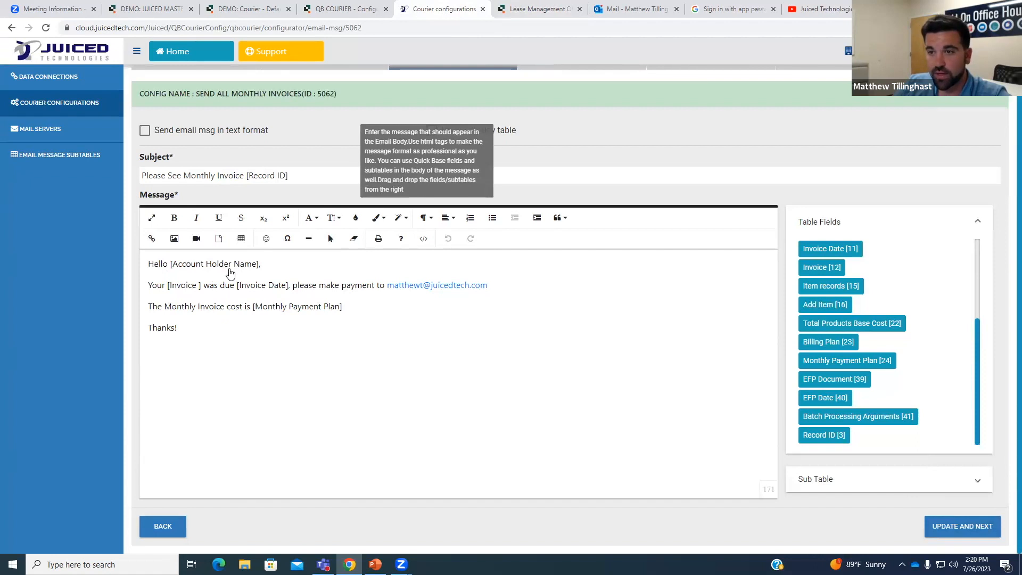
pyautogui.scroll(1, 213, 176)
pyautogui.click(32, 106)
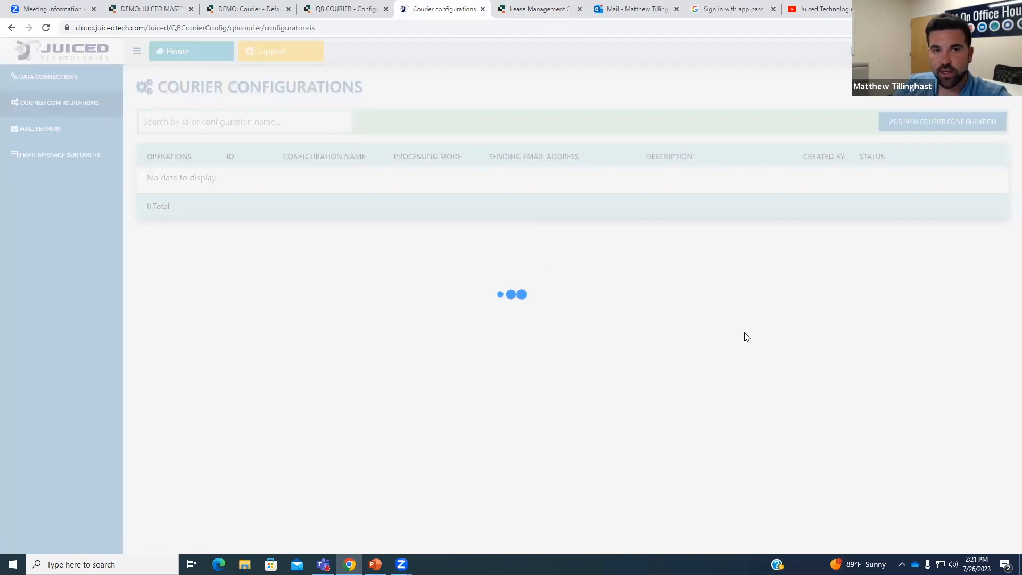
pyautogui.click(986, 529)
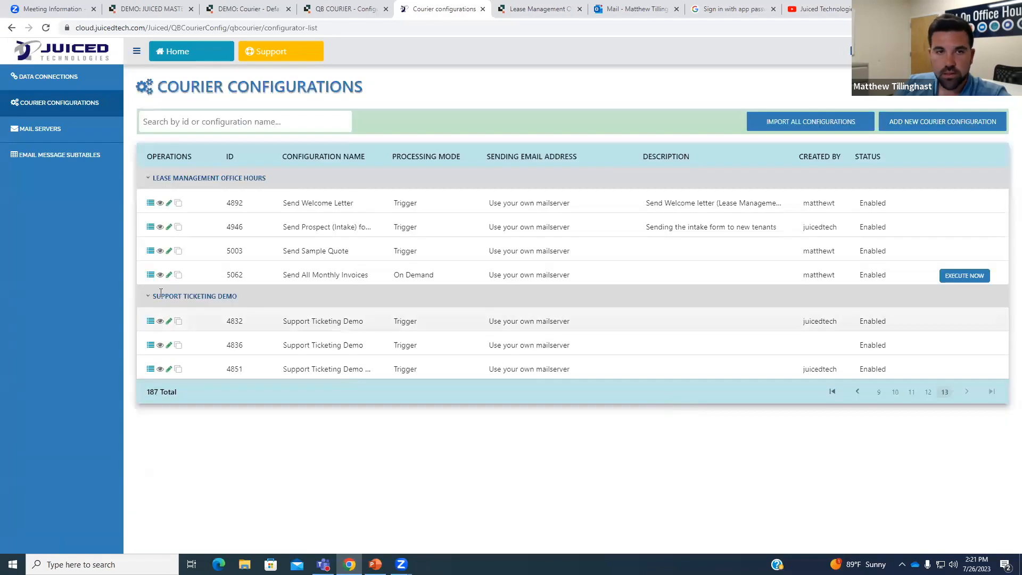
pyautogui.click(169, 275)
pyautogui.click(464, 102)
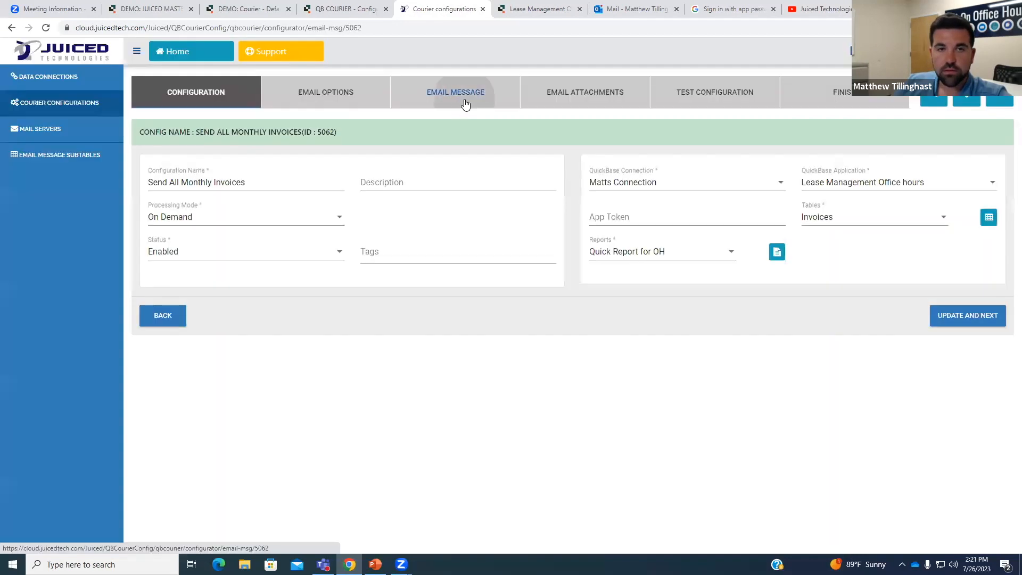
# Replace the greeting's name placeholder with the Account Holder Name [6] field and save the message.
pyautogui.click(882, 267)
pyautogui.scroll(-3, 928, 334)
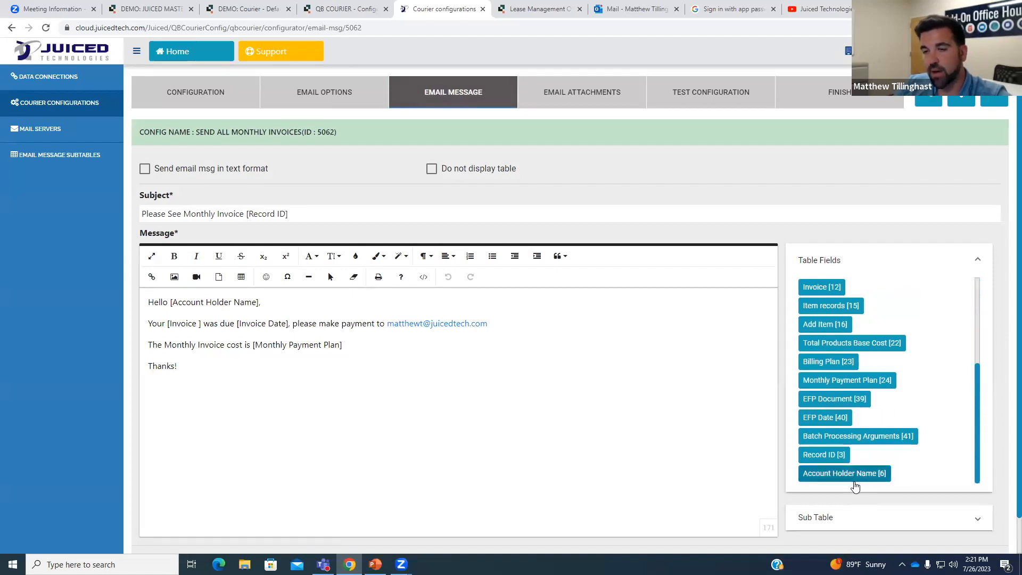
pyautogui.click(259, 303)
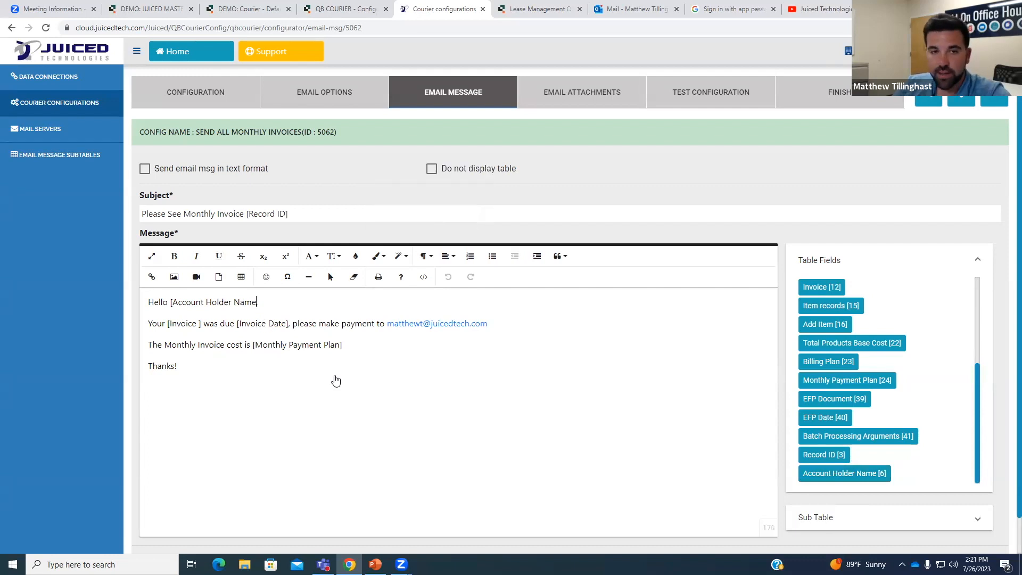
pyautogui.press('BackSpace')
pyautogui.press('BackSpace')
pyautogui.press('BackSpace')
pyautogui.press('BackSpace')
pyautogui.press('BackSpace')
pyautogui.press('BackSpace')
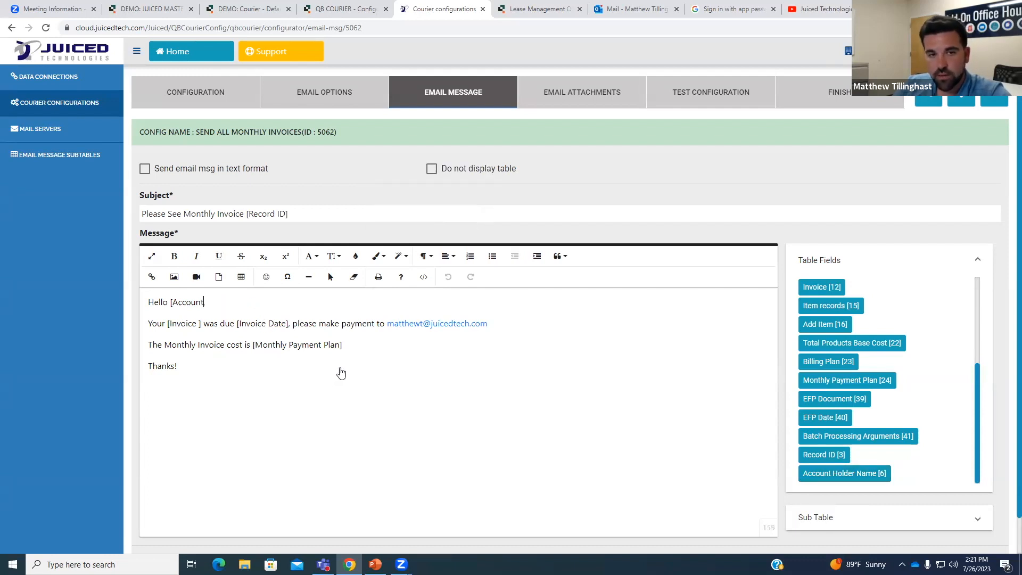
pyautogui.moveTo(845, 482); pyautogui.dragTo(598, 430)
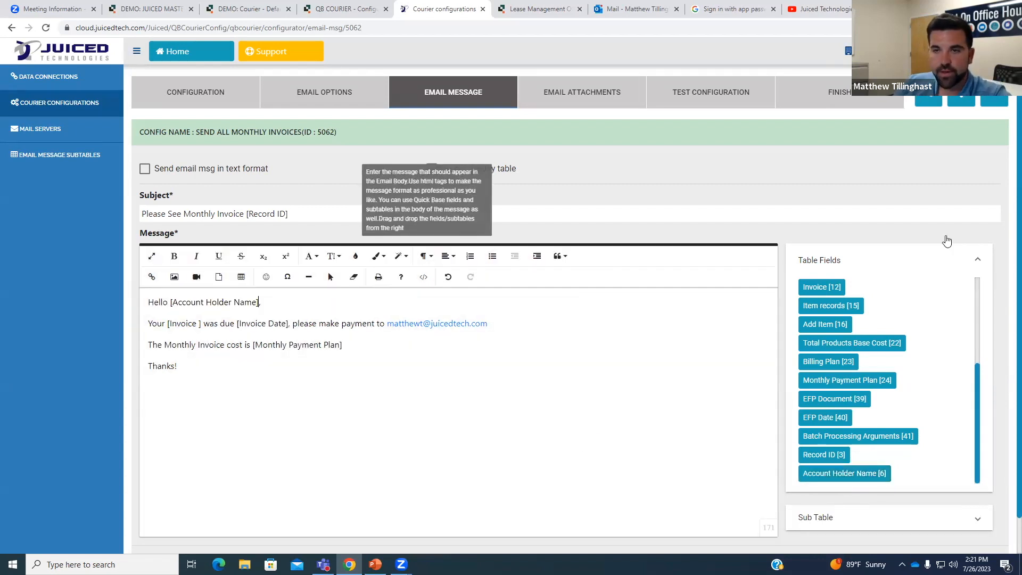
pyautogui.scroll(-1, 858, 228)
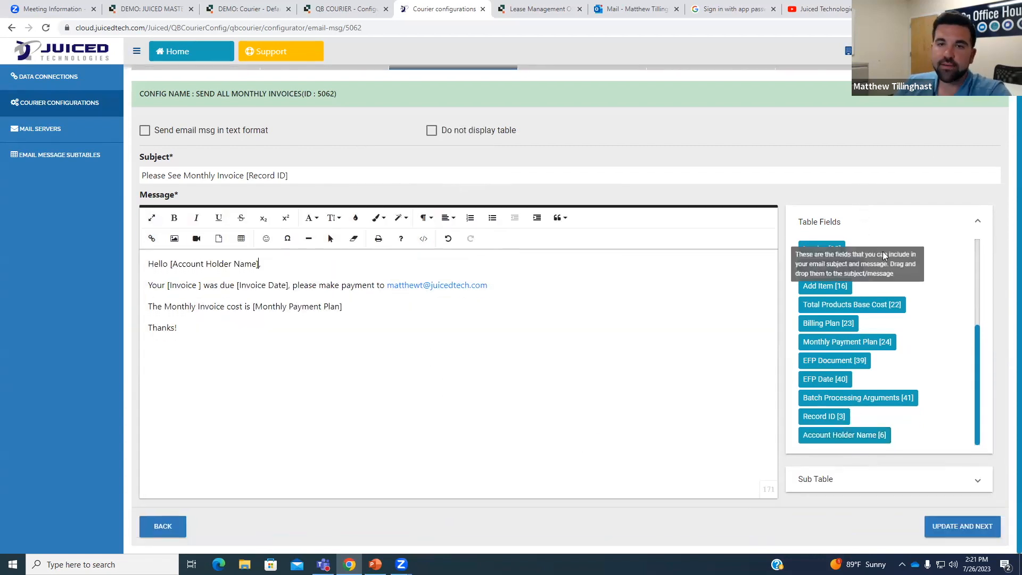
pyautogui.click(959, 524)
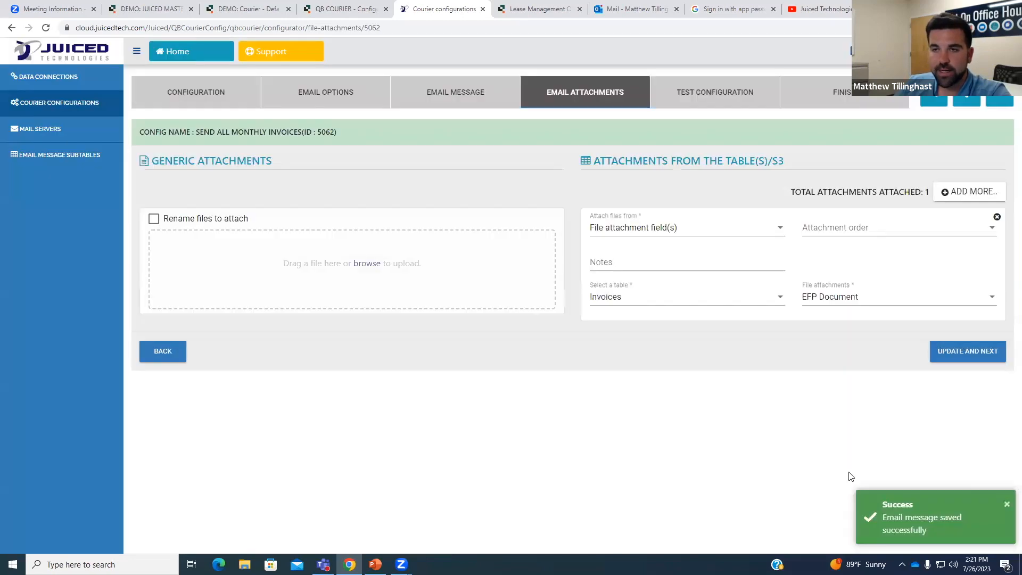
# Run a test send for report ID 5 and check the mailbox for the 'Please See Monthly Invoice 1' email.
pyautogui.click(702, 100)
pyautogui.click(176, 321)
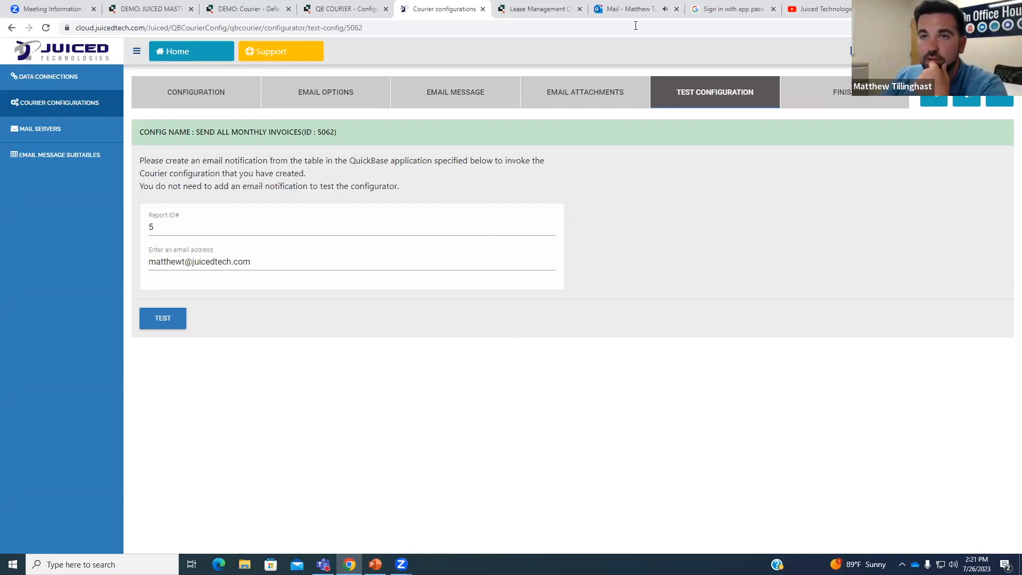
pyautogui.moveTo(628, 9); pyautogui.dragTo(1021, 21)
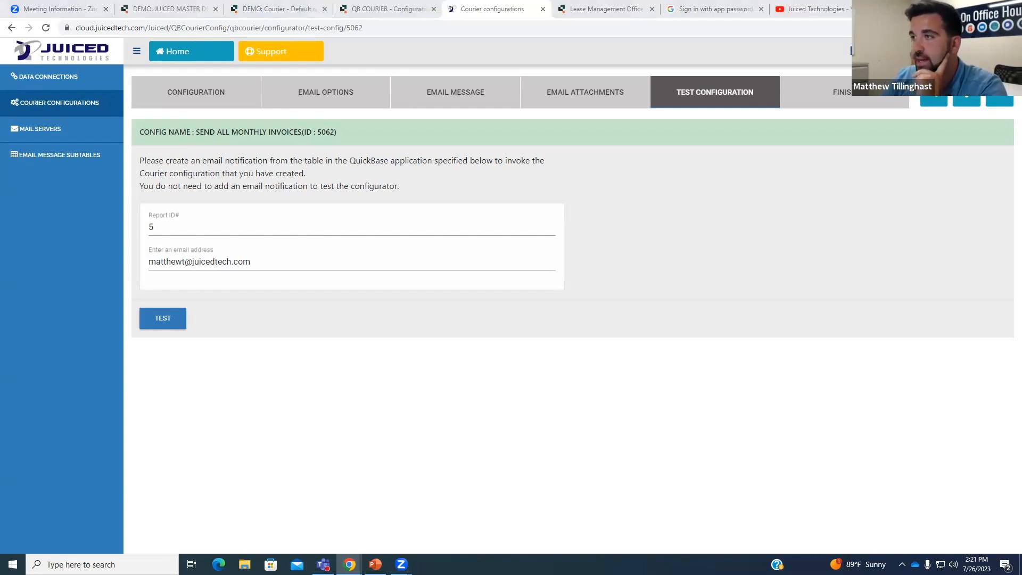
pyautogui.moveTo(541, 72); pyautogui.dragTo(542, 71)
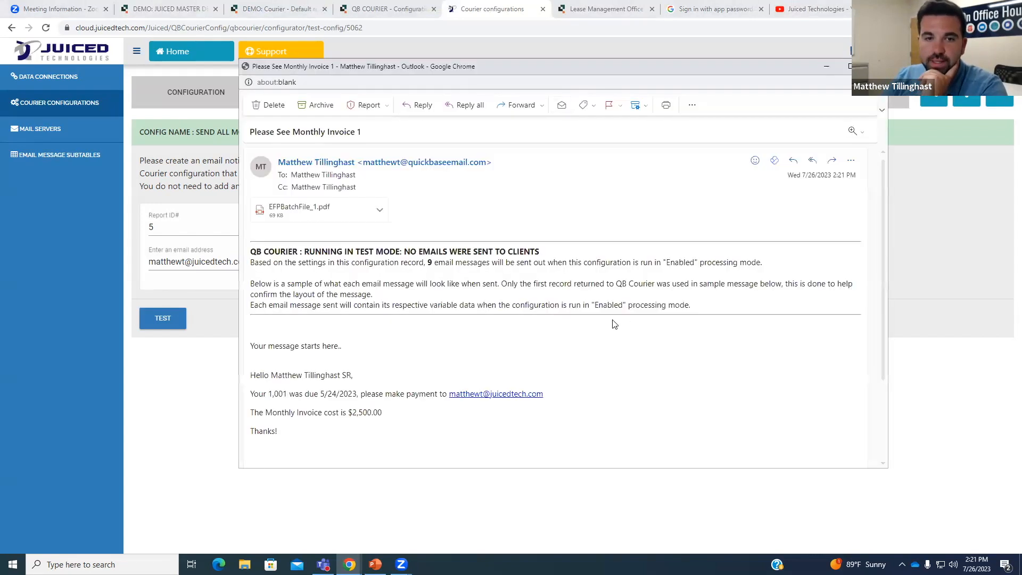
pyautogui.scroll(-1, 611, 341)
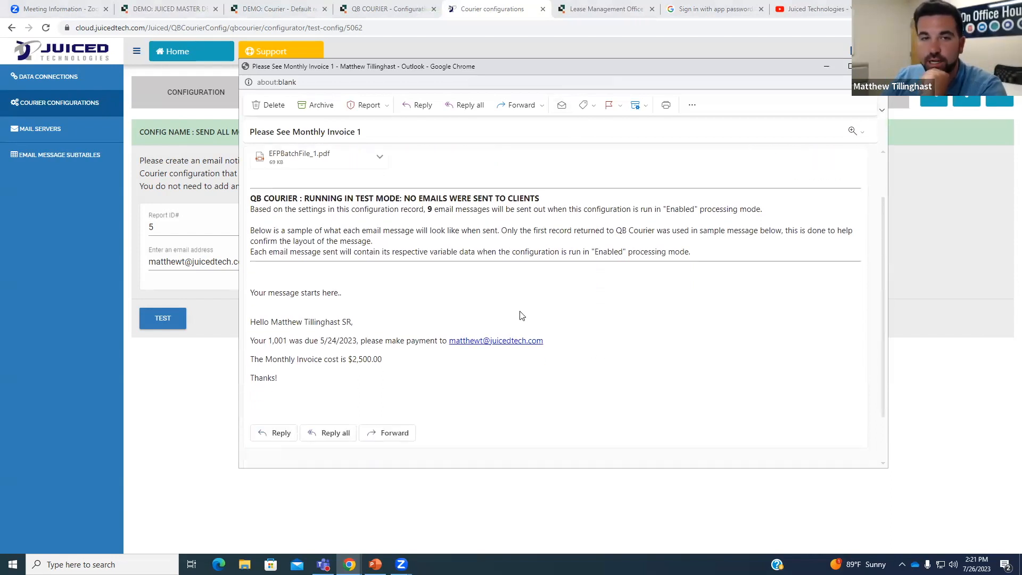
pyautogui.scroll(1, 523, 317)
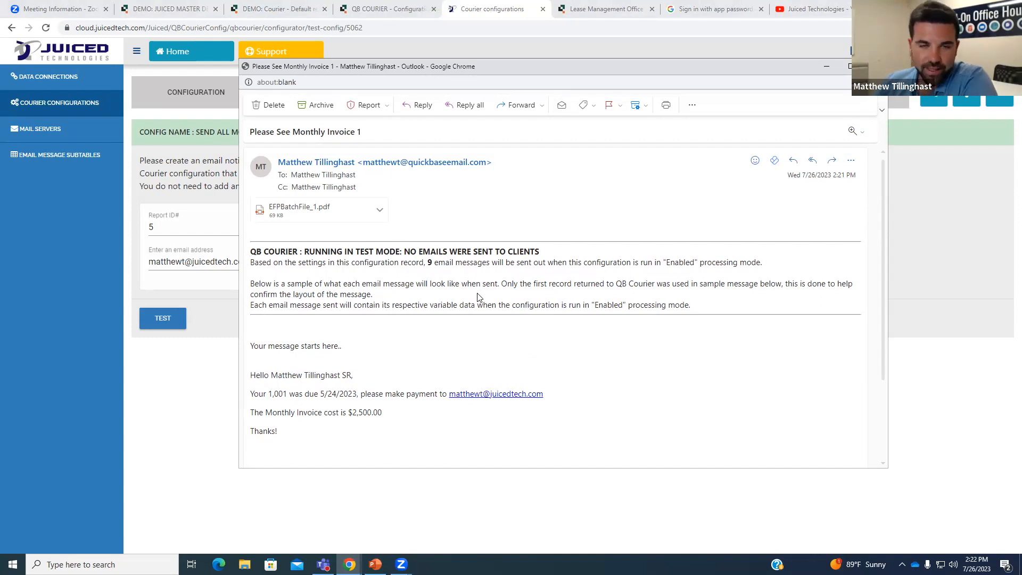
pyautogui.moveTo(304, 252); pyautogui.dragTo(547, 258)
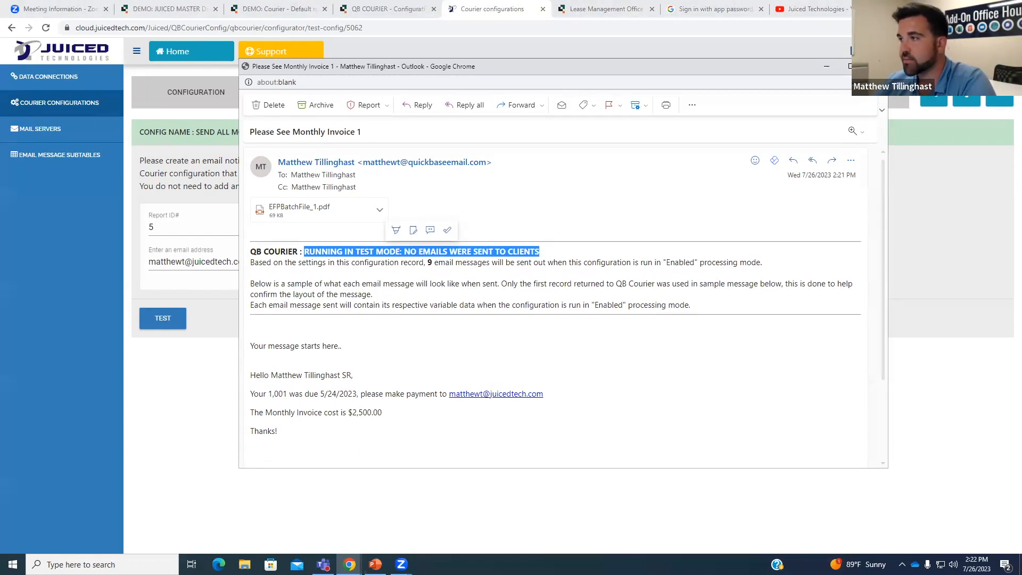
pyautogui.click(313, 282)
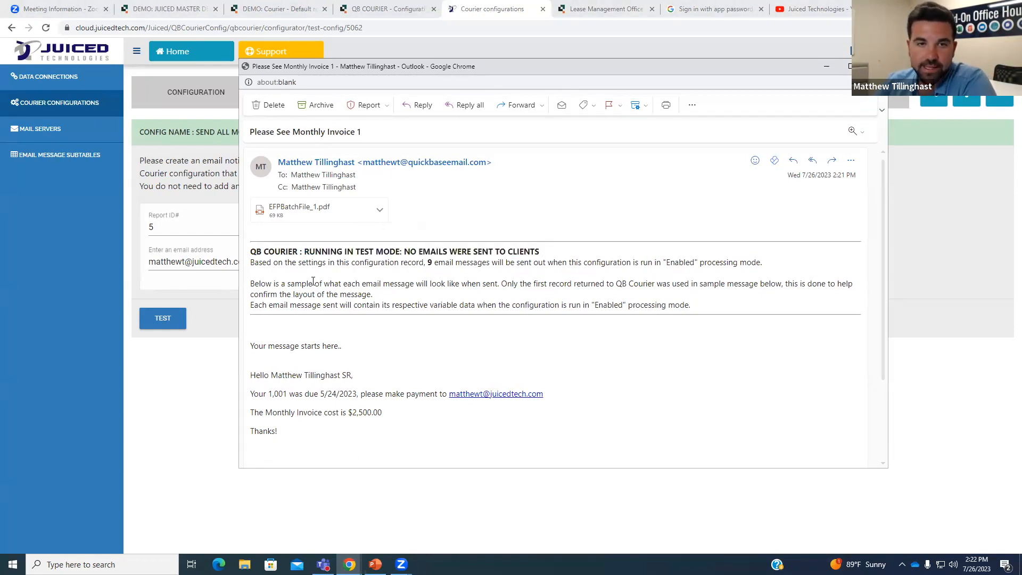
pyautogui.moveTo(428, 262); pyautogui.dragTo(435, 262)
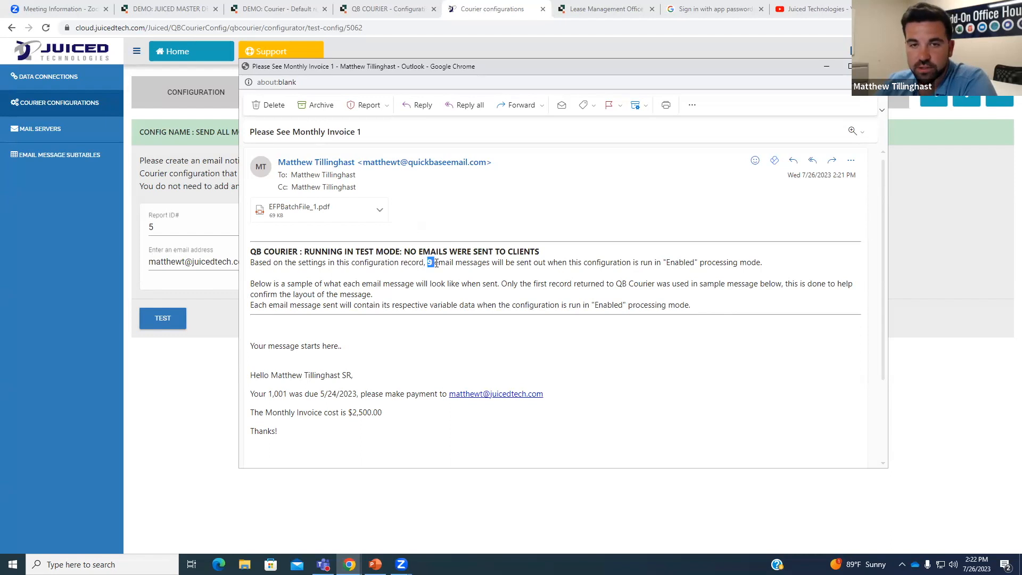
pyautogui.click(493, 303)
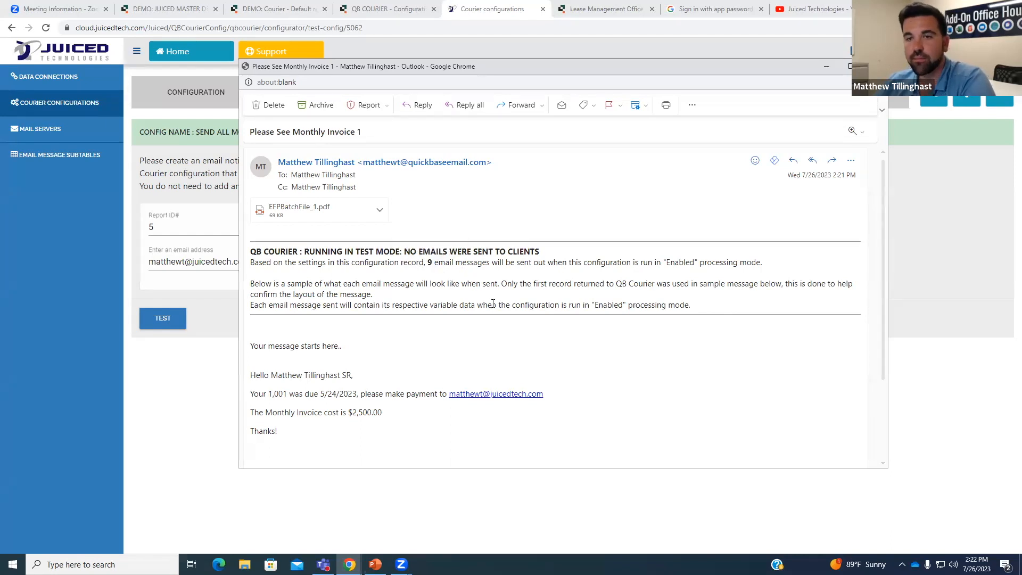
pyautogui.moveTo(660, 262); pyautogui.dragTo(698, 263)
pyautogui.click(649, 330)
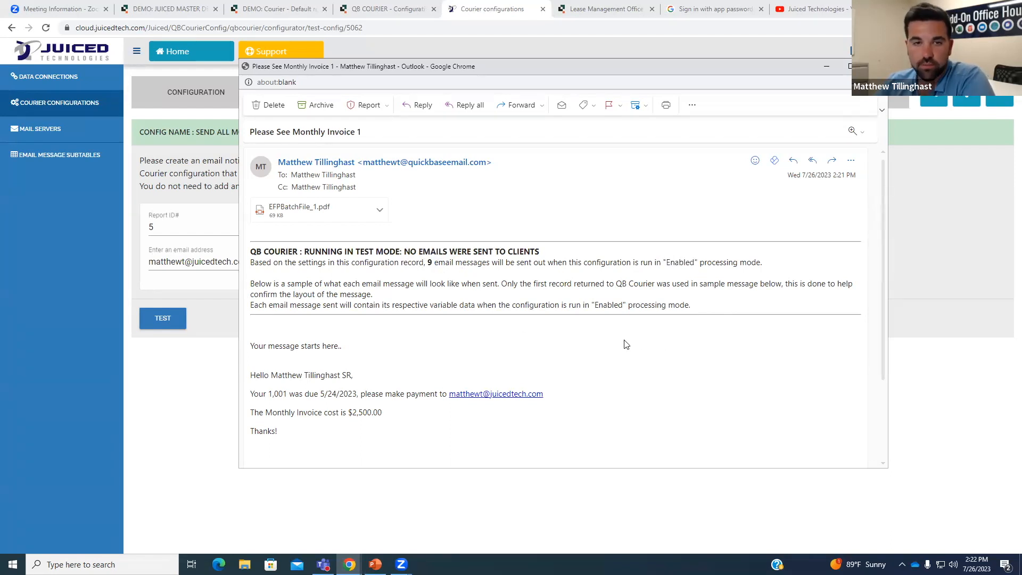
pyautogui.moveTo(251, 375); pyautogui.dragTo(454, 430)
pyautogui.click(453, 431)
pyautogui.scroll(-1, 290, 329)
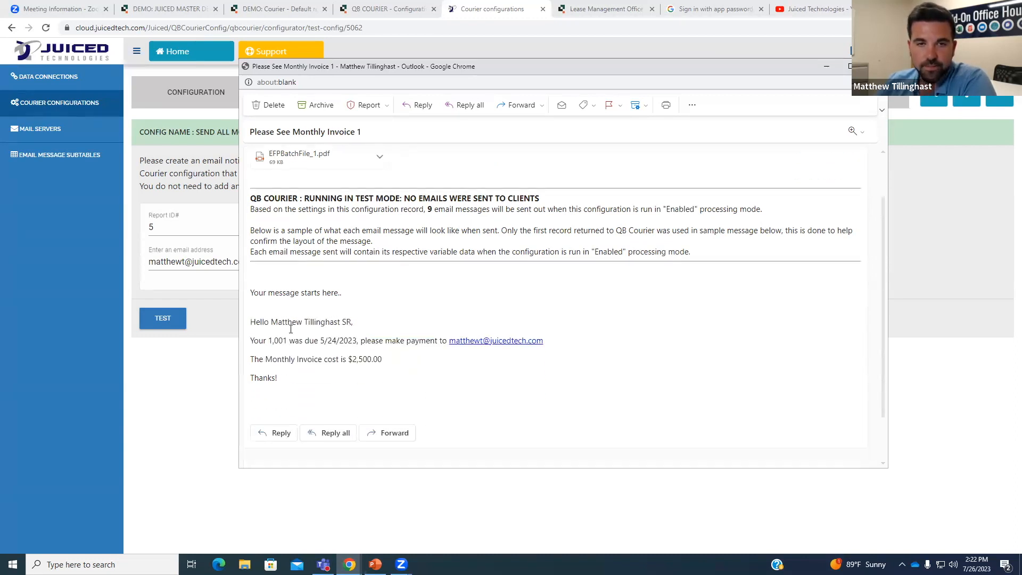
pyautogui.moveTo(289, 322); pyautogui.dragTo(351, 323)
pyautogui.click(319, 340)
pyautogui.moveTo(268, 340); pyautogui.dragTo(384, 341)
pyautogui.click(413, 342)
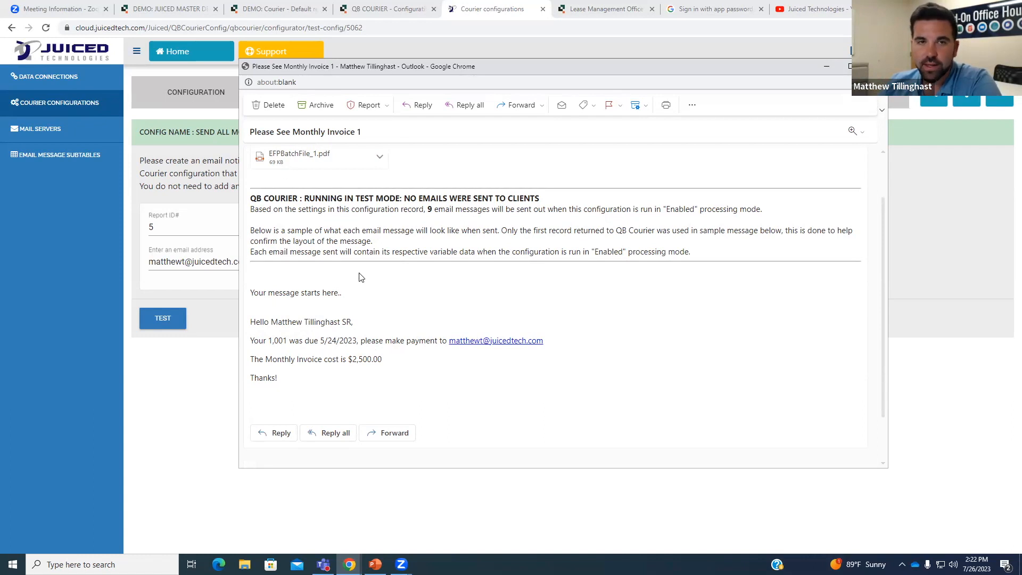
pyautogui.scroll(1, 326, 226)
pyautogui.click(326, 226)
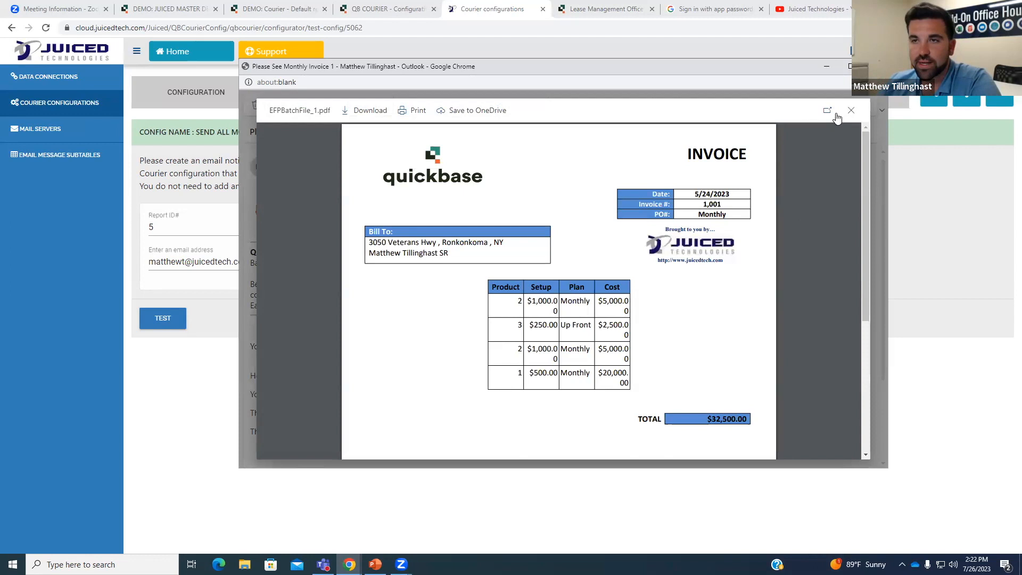
pyautogui.click(851, 111)
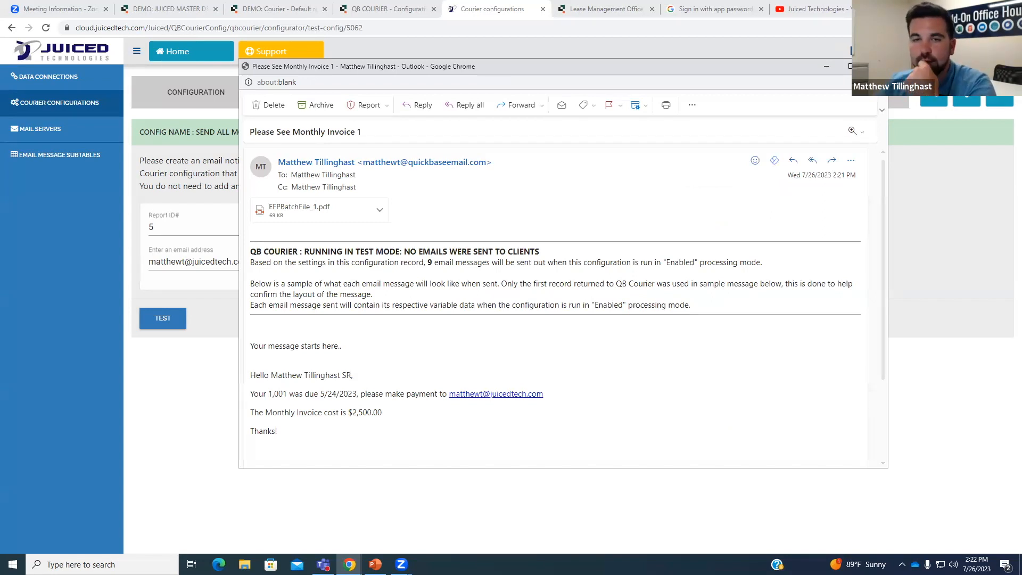
pyautogui.click(875, 67)
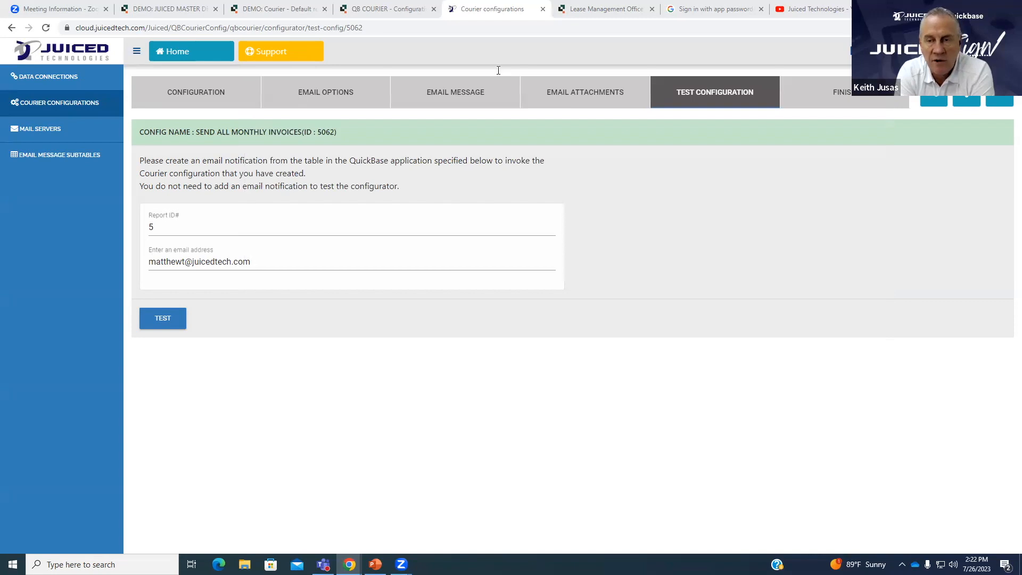
pyautogui.hotkey('alt', 'Tab')
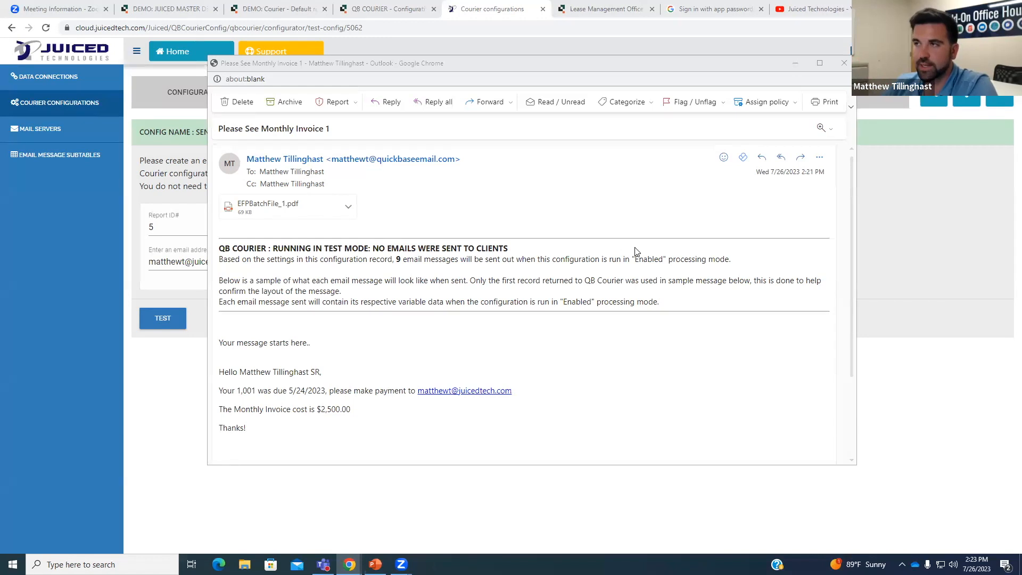
# Highlight the message count of 9, deselect it, and close the test invoice email window.
pyautogui.moveTo(396, 259); pyautogui.dragTo(402, 259)
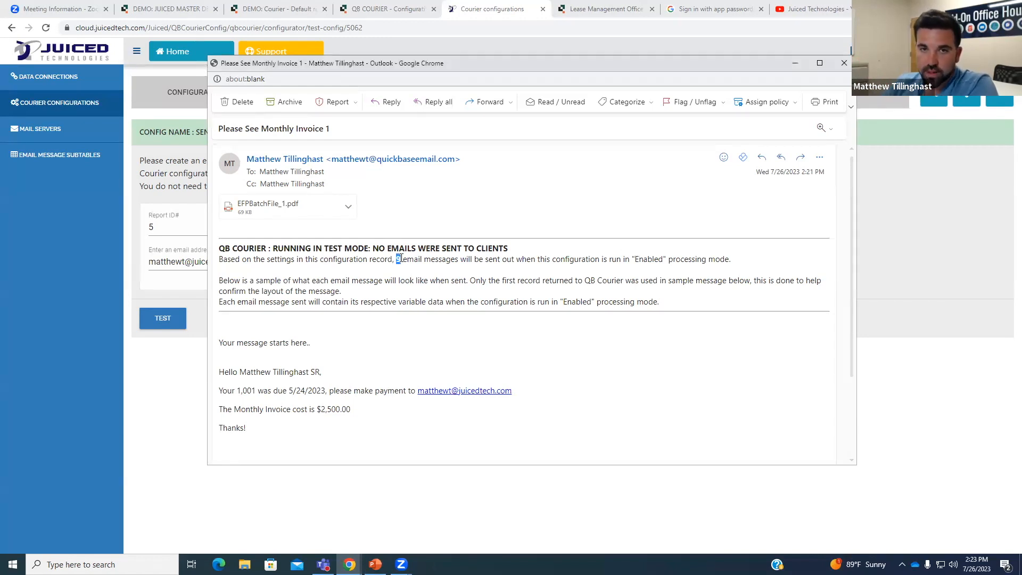
pyautogui.click(421, 274)
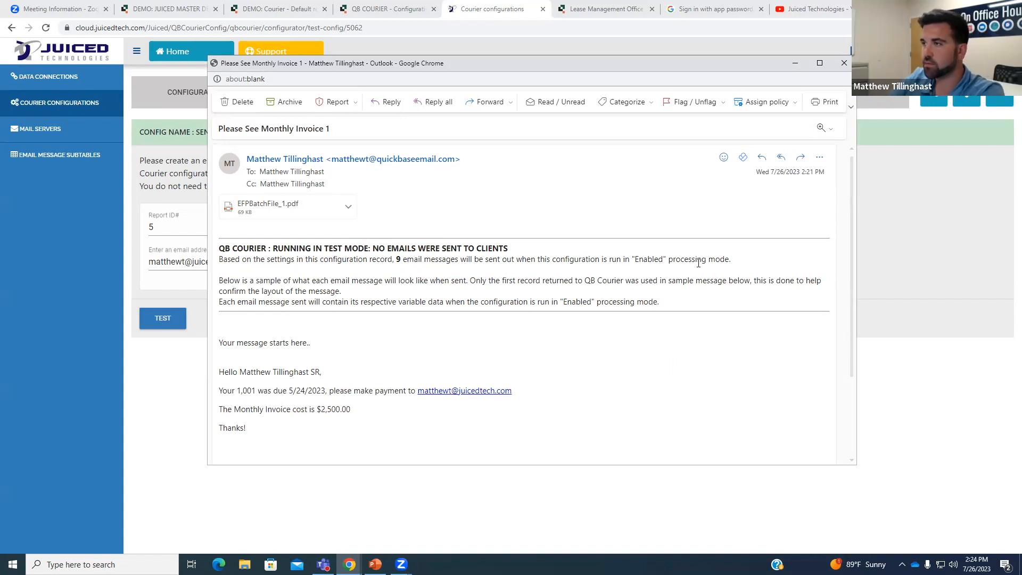
pyautogui.click(844, 64)
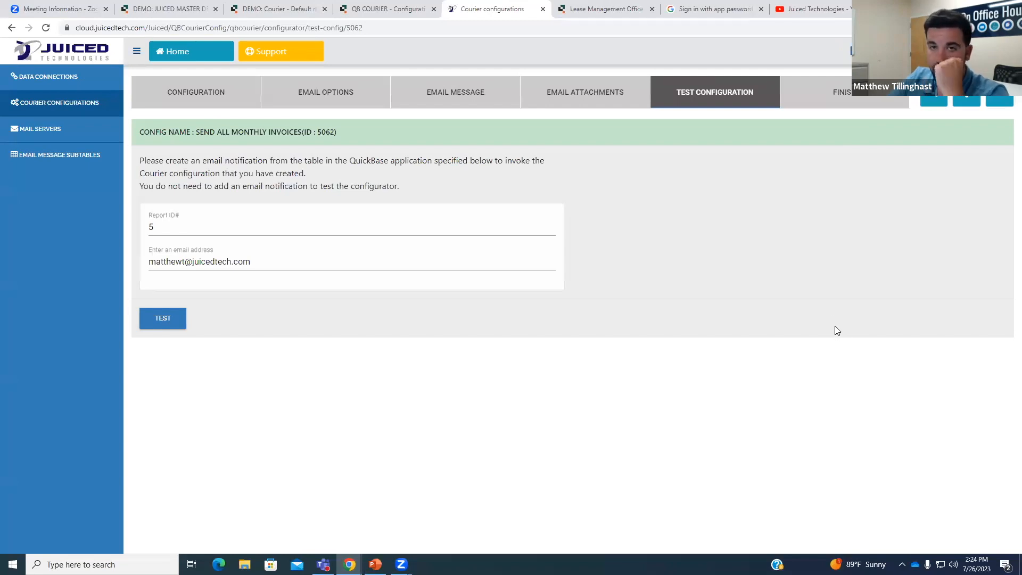
# Review the main configuration settings and the email message of Send All Monthly Invoices.
pyautogui.click(213, 93)
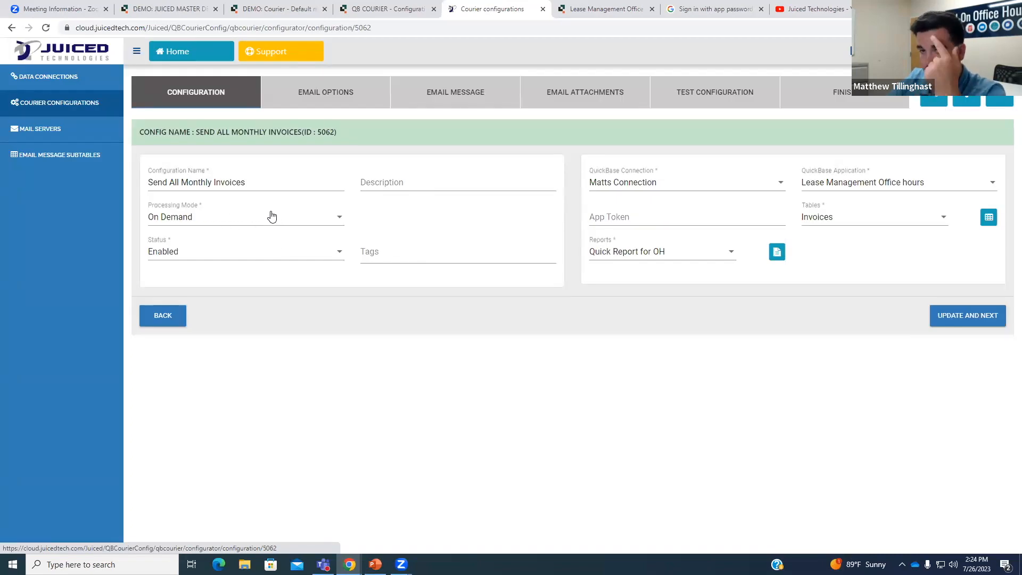
pyautogui.moveTo(269, 217)
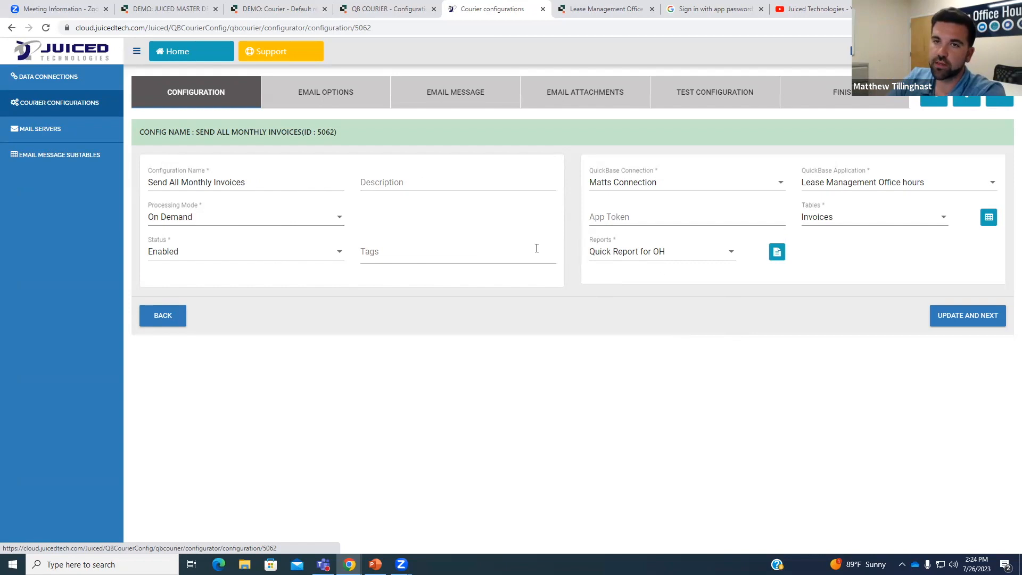
pyautogui.click(433, 86)
pyautogui.scroll(-1, 532, 298)
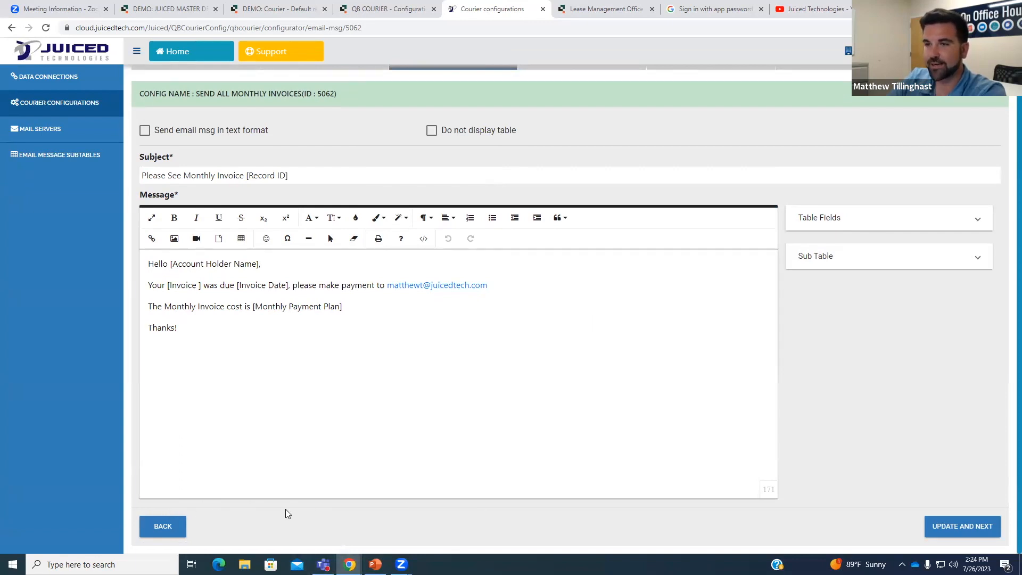
pyautogui.scroll(1, 286, 509)
# Set Processing Mode to Trigger, save the configuration and email options, and return to testing.
pyautogui.click(196, 92)
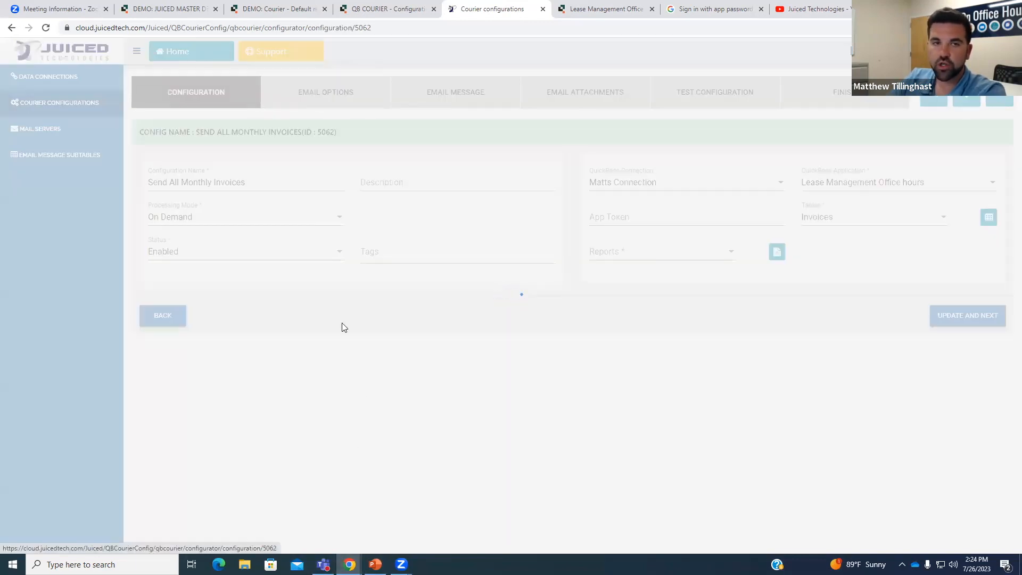
pyautogui.click(273, 219)
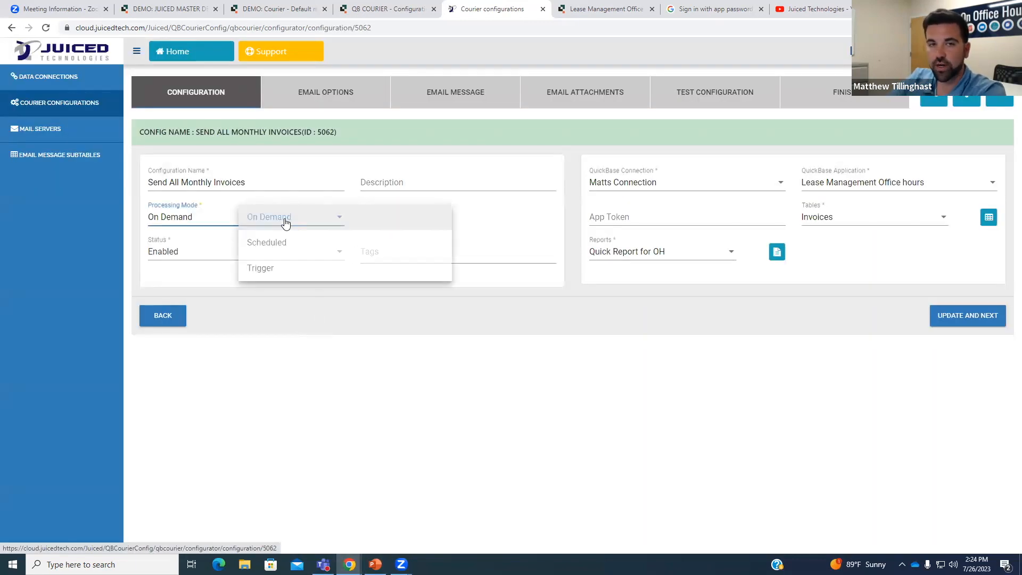
pyautogui.click(307, 268)
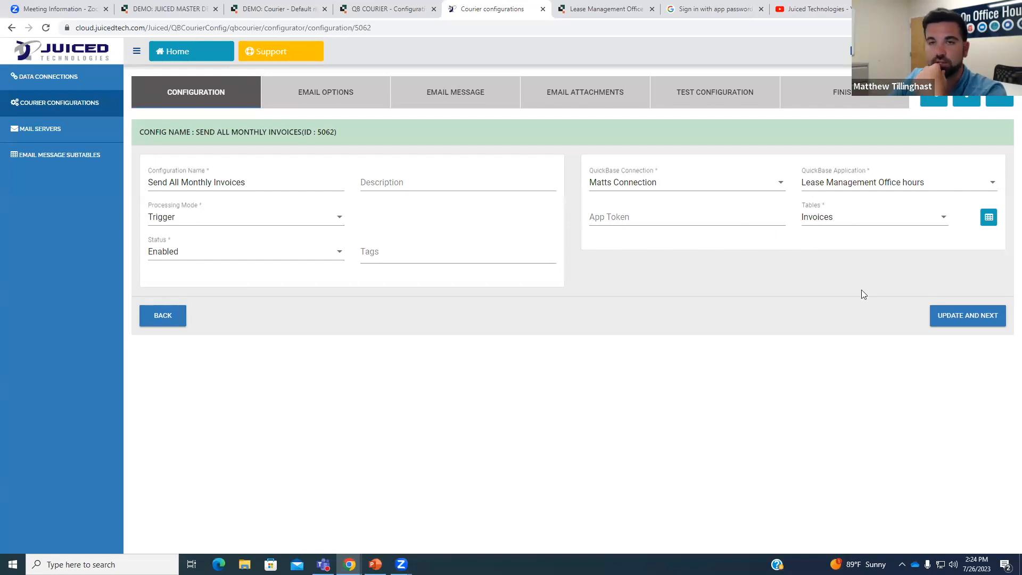
pyautogui.click(978, 323)
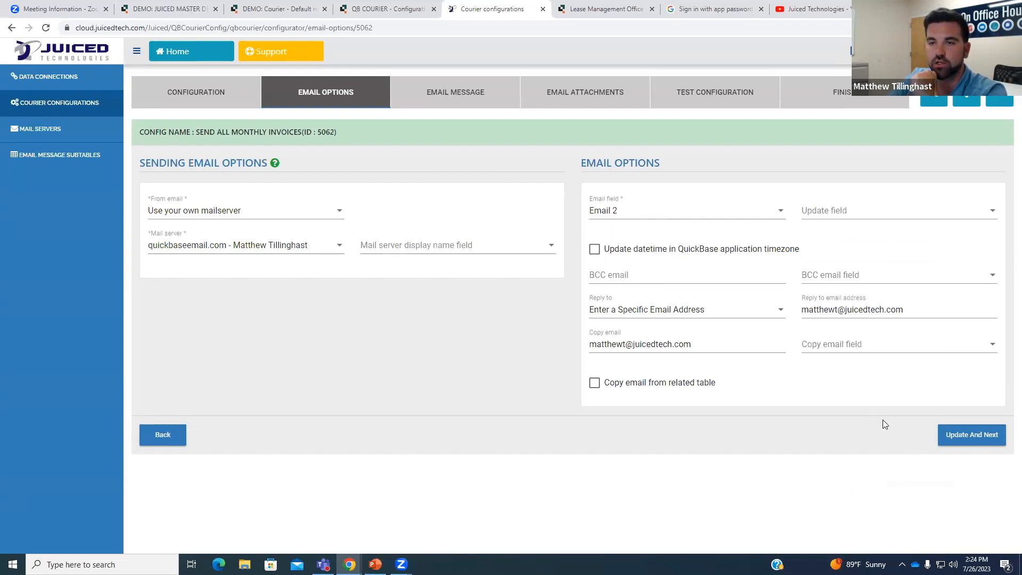
pyautogui.click(954, 437)
pyautogui.scroll(-1, 871, 366)
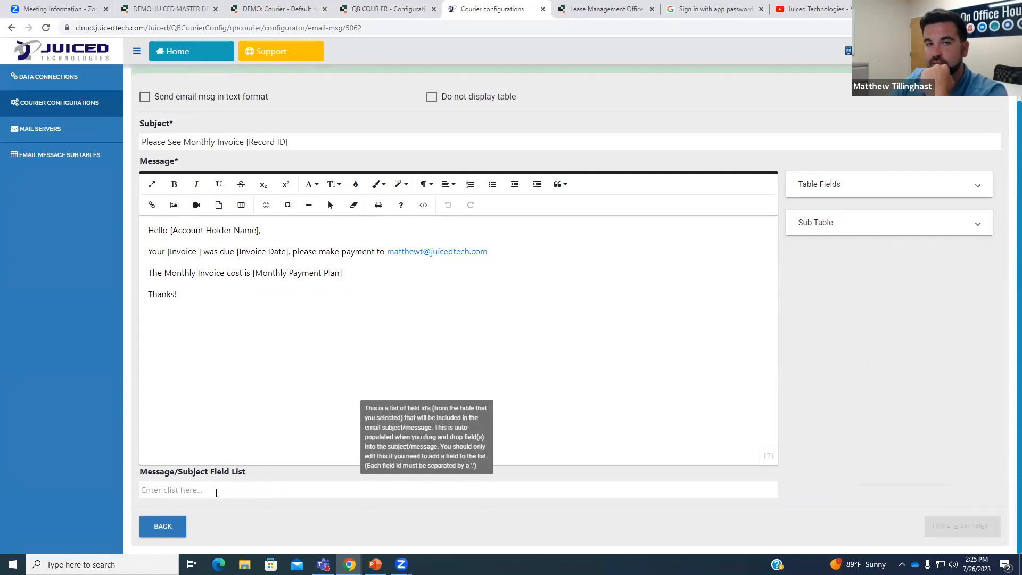
pyautogui.scroll(1, 802, 362)
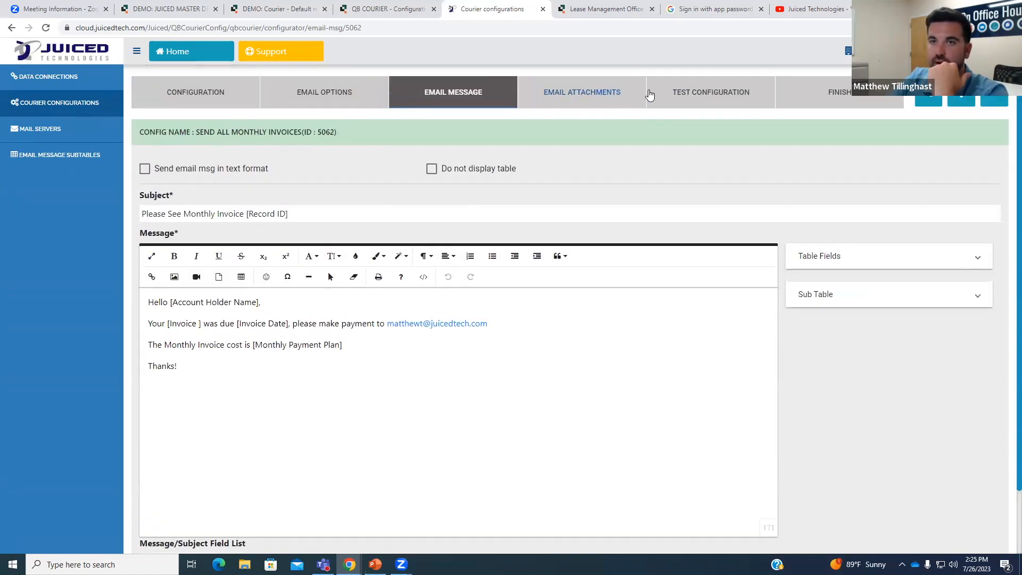
pyautogui.click(691, 107)
# Confirm Invoice #1's record ID in Quickbase, send a test email for record 1, and reopen Email Message.
pyautogui.click(187, 228)
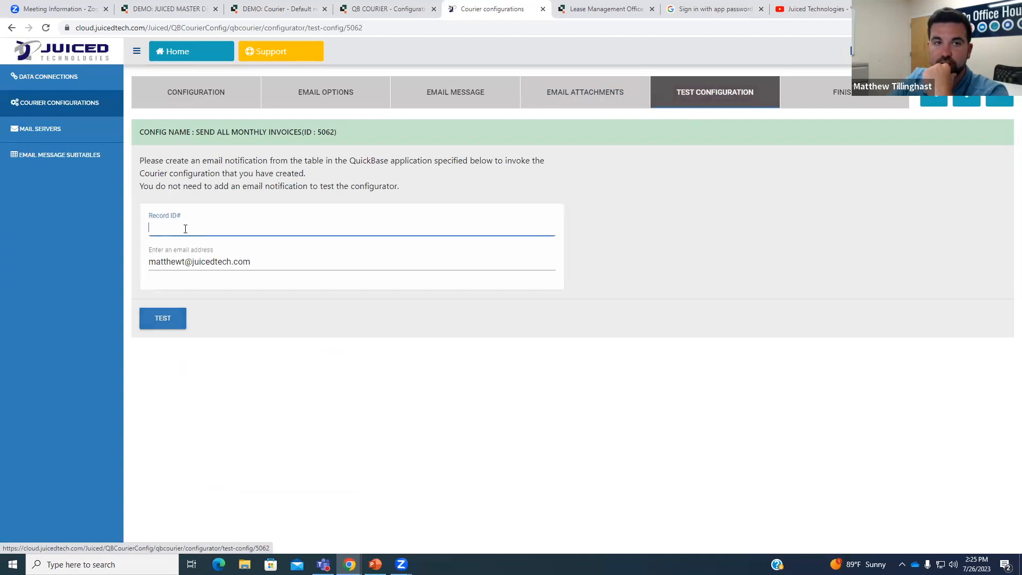
pyautogui.click(594, 8)
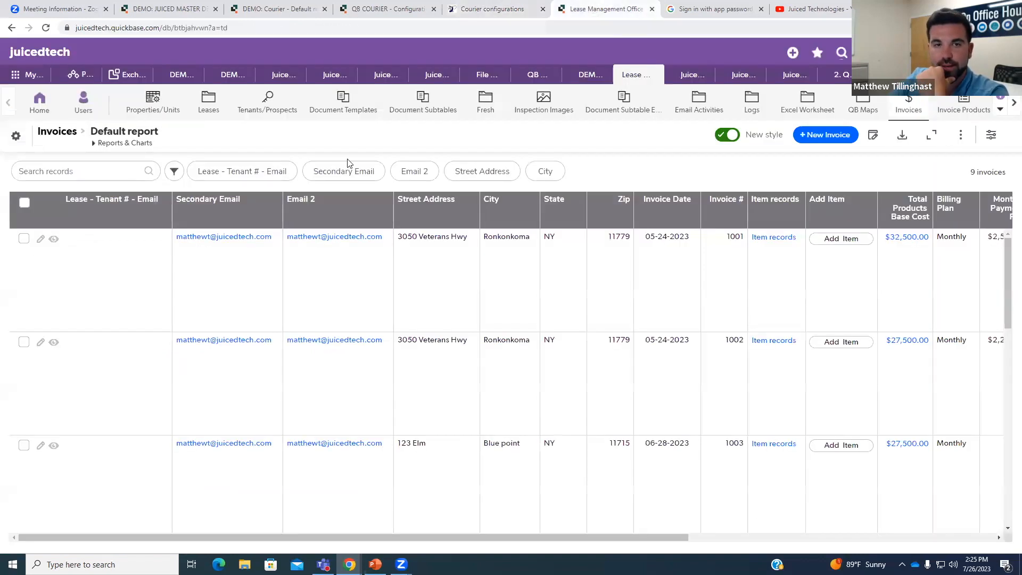
pyautogui.click(53, 239)
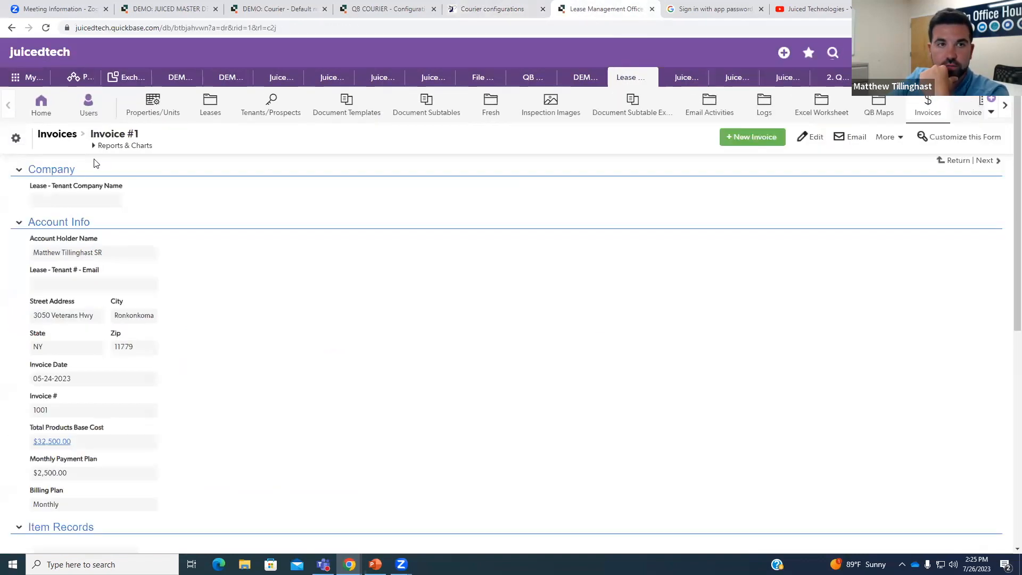
pyautogui.click(471, 10)
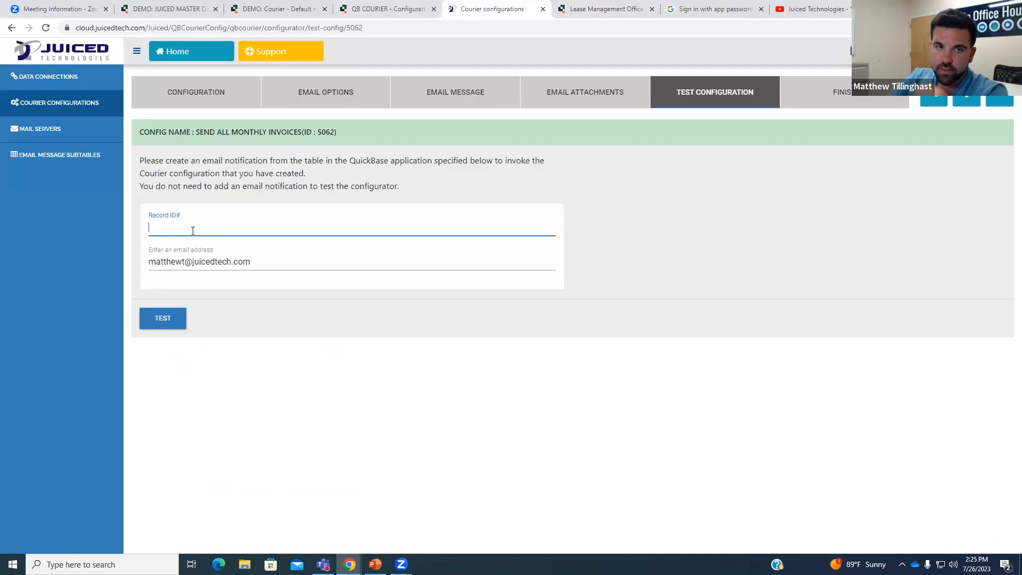
pyautogui.click(176, 318)
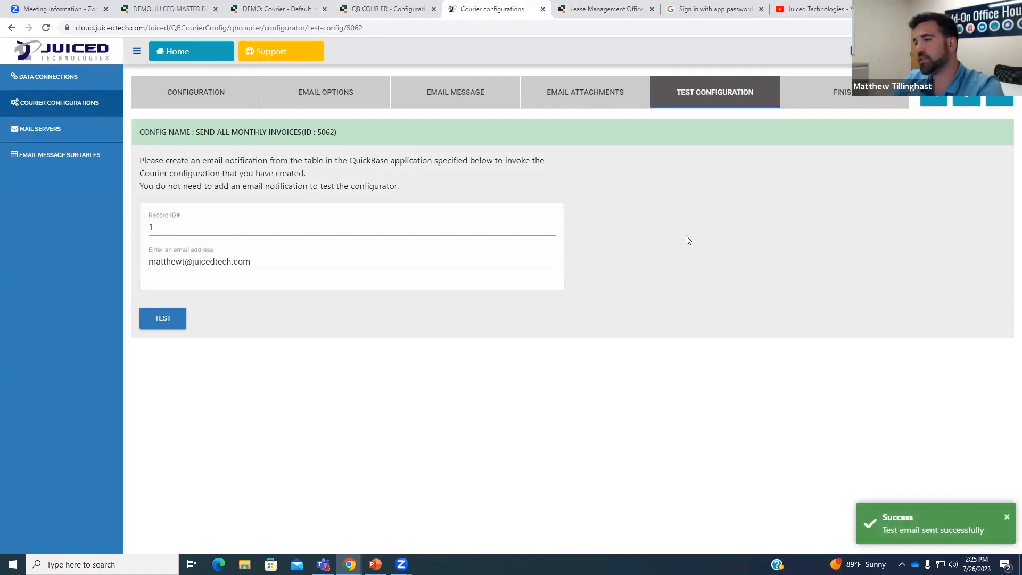
pyautogui.click(450, 101)
pyautogui.scroll(-2, 594, 232)
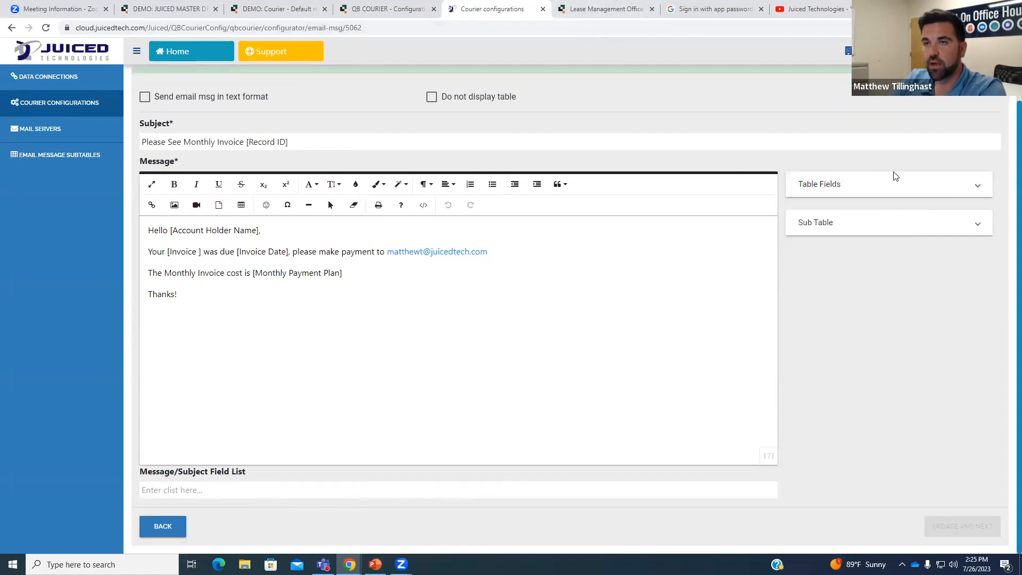
# Expand the Table Fields list and scroll through the available field chips.
pyautogui.click(909, 191)
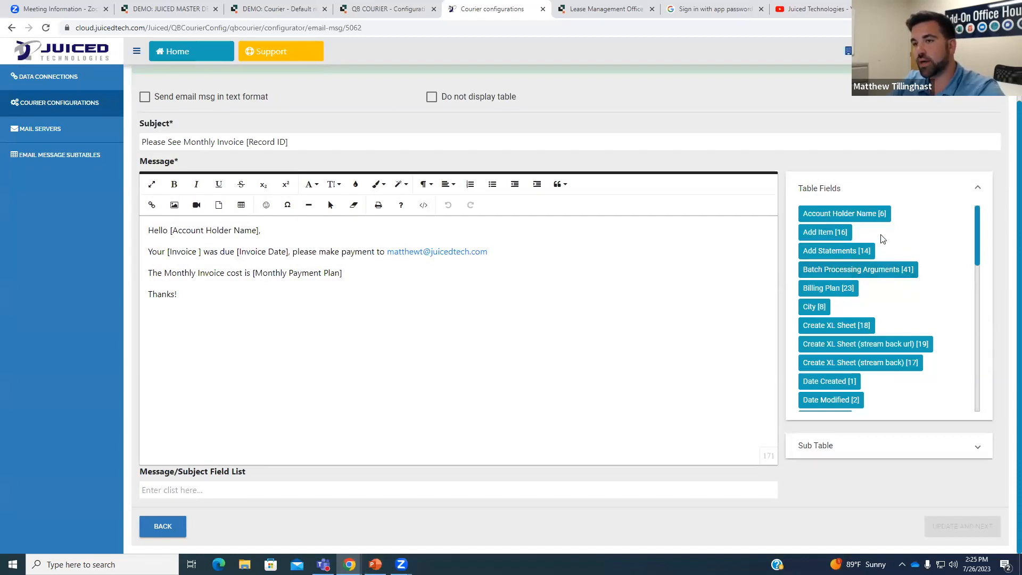
pyautogui.scroll(-1, 881, 235)
pyautogui.scroll(-9, 881, 237)
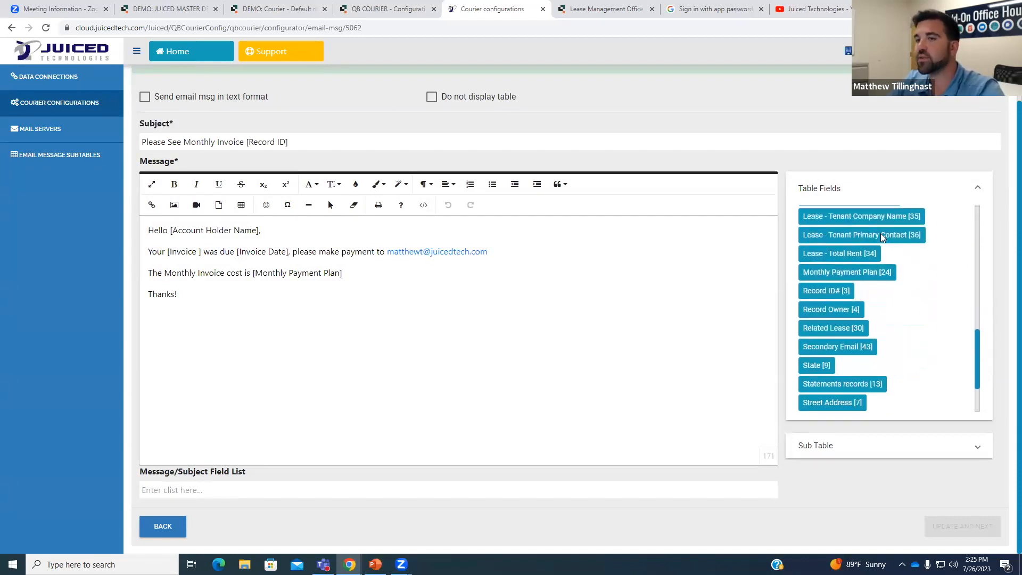
pyautogui.scroll(-1, 882, 239)
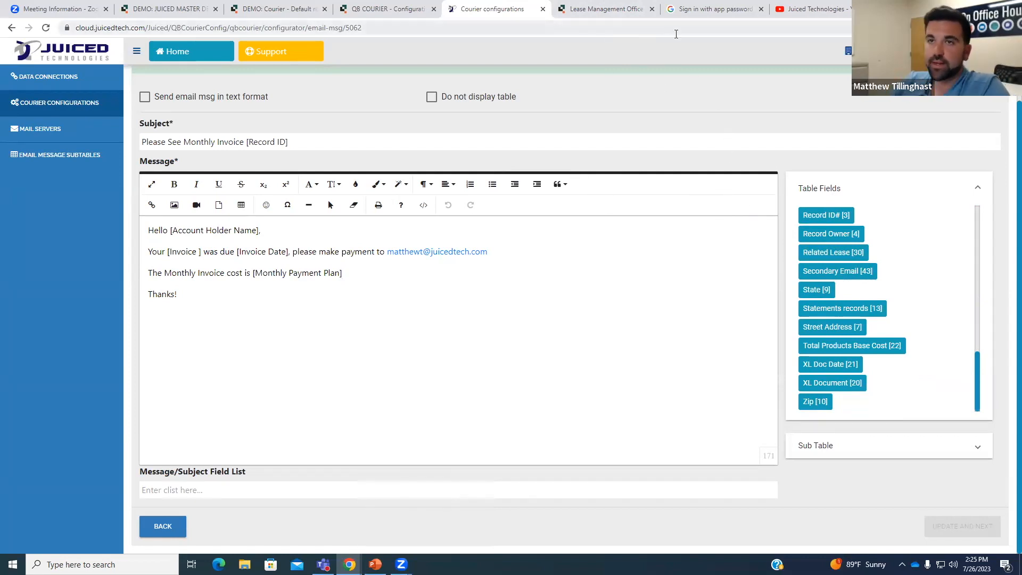
pyautogui.scroll(2, 810, 158)
pyautogui.click(994, 96)
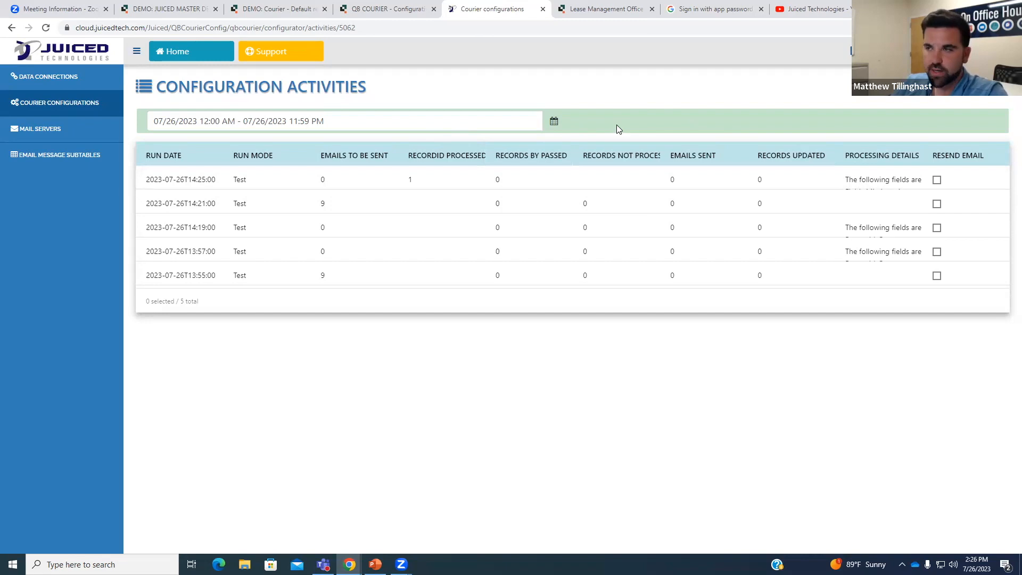
pyautogui.click(11, 28)
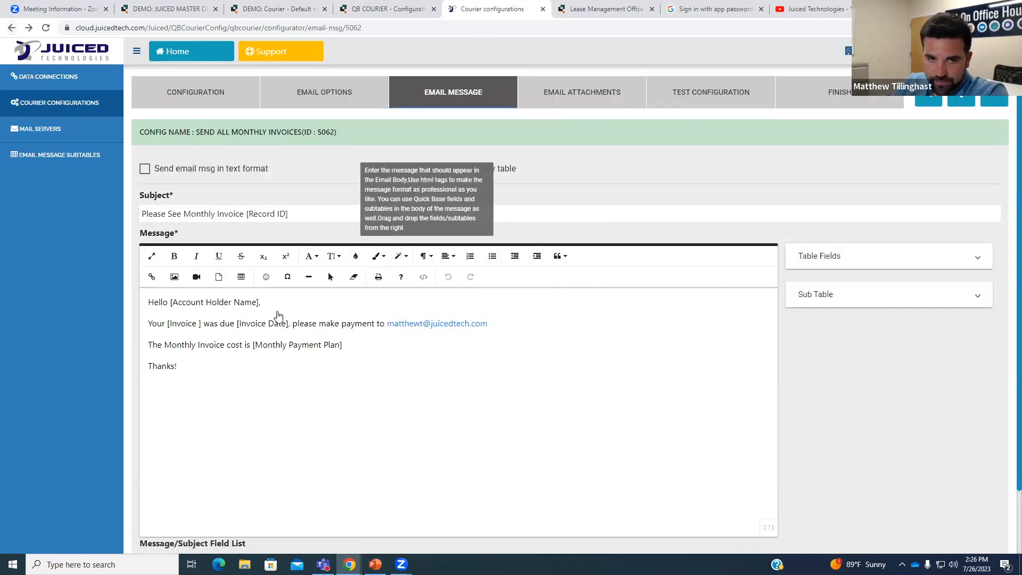
# Insert the Account Holder Name field after 'Hello' and the Invoice # field after 'Your', replacing the old placeholders.
pyautogui.scroll(-1, 277, 271)
pyautogui.click(260, 255)
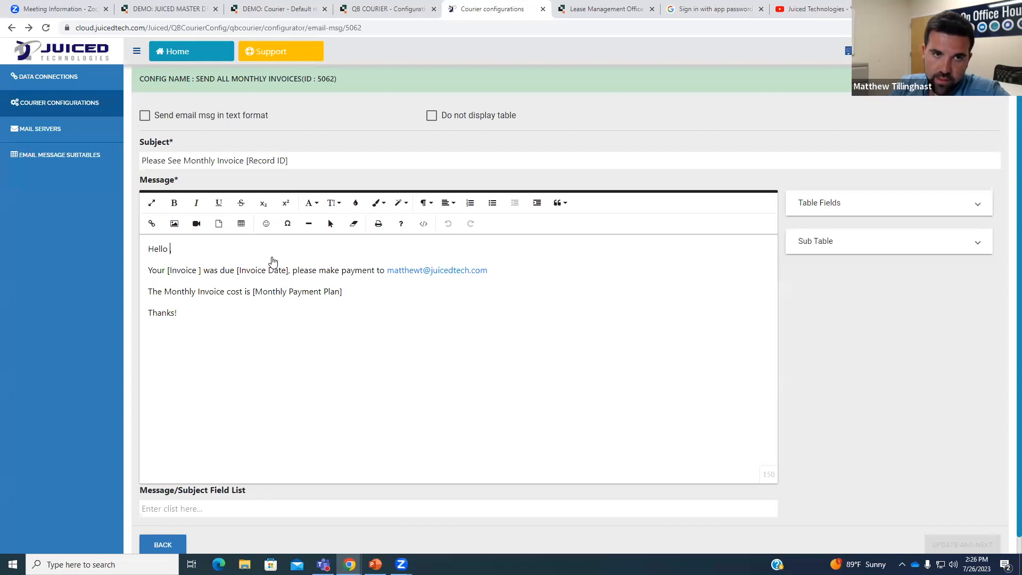
pyautogui.click(901, 203)
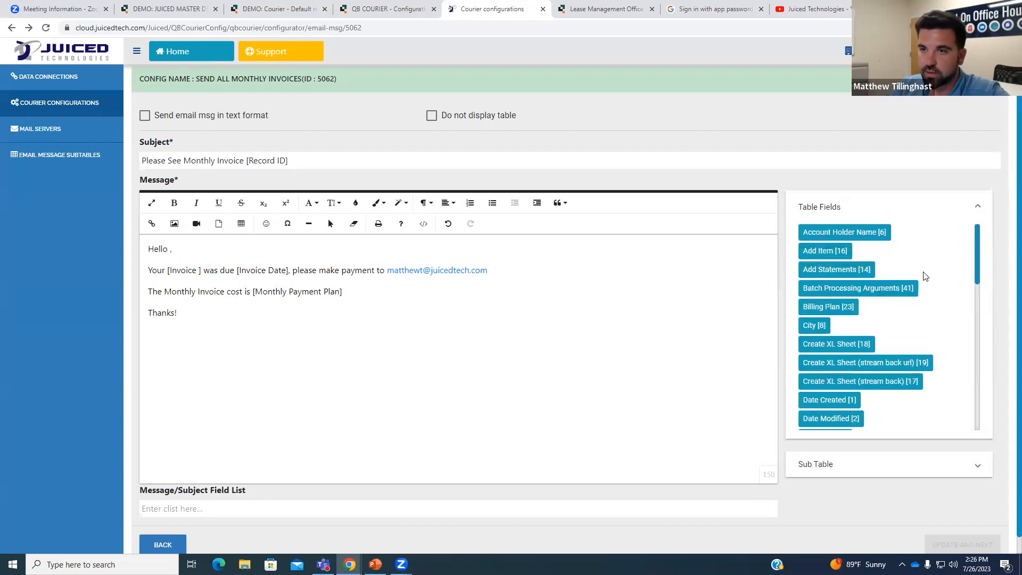
pyautogui.click(172, 258)
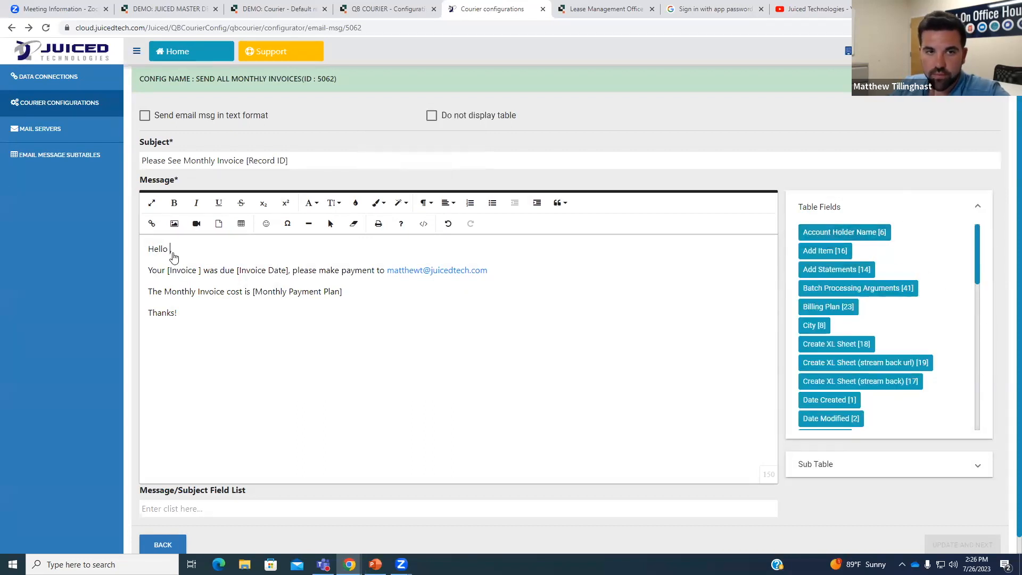
pyautogui.moveTo(890, 235); pyautogui.dragTo(466, 306)
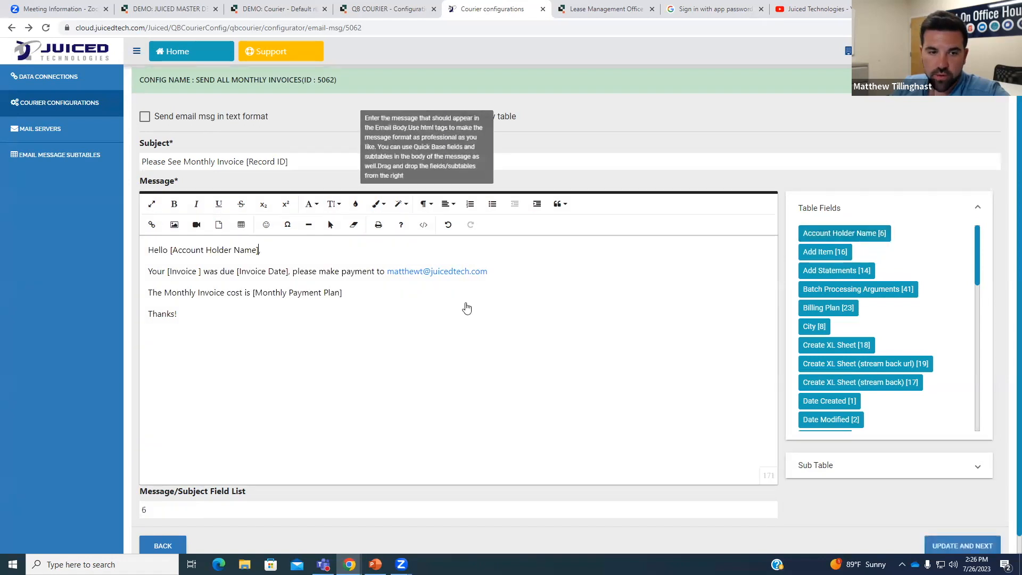
pyautogui.click(201, 271)
pyautogui.press('BackSpace')
pyautogui.press('BackSpace')
pyautogui.press('BackSpace')
pyautogui.press('BackSpace')
pyautogui.press('BackSpace')
pyautogui.press('BackSpace')
pyautogui.press('BackSpace')
pyautogui.press('BackSpace')
pyautogui.press('BackSpace')
pyautogui.press('BackSpace')
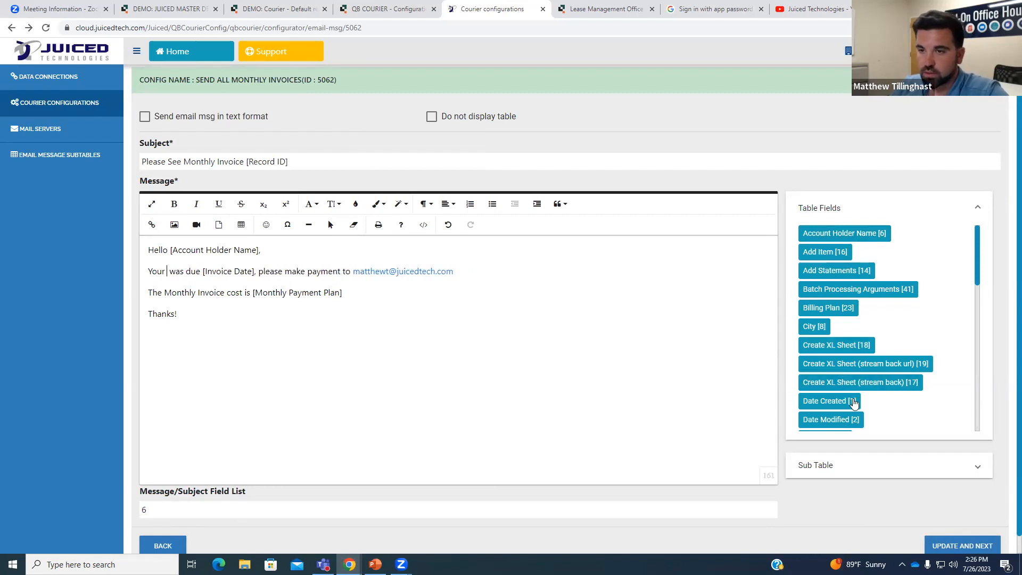
pyautogui.scroll(-3, 854, 403)
pyautogui.click(826, 372)
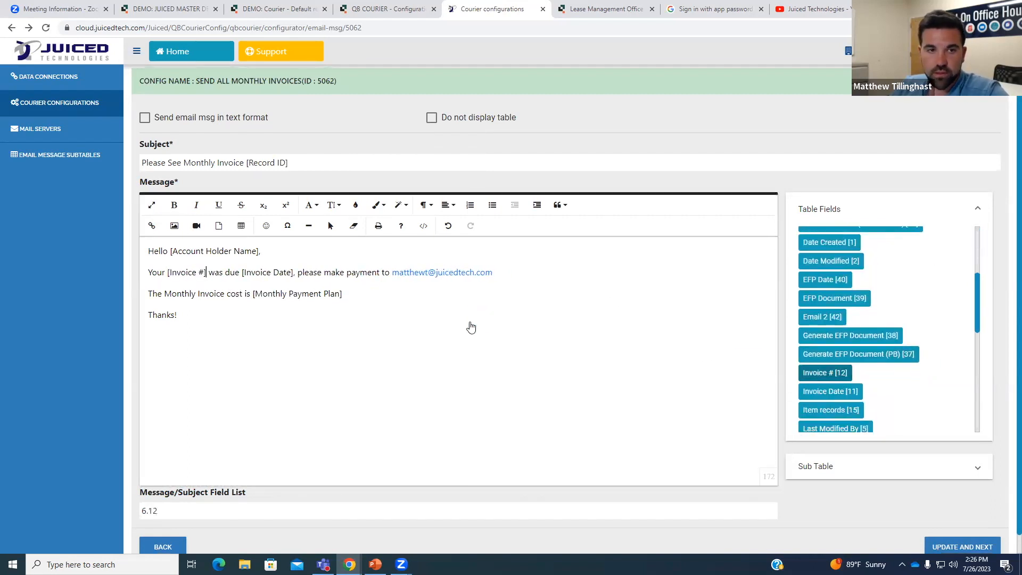
# Replace the Invoice Date and Monthly Payment Plan placeholders with their table fields.
pyautogui.click(294, 272)
pyautogui.press('BackSpace')
pyautogui.press('BackSpace')
pyautogui.press('BackSpace')
pyautogui.press('BackSpace')
pyautogui.press('BackSpace')
pyautogui.press('BackSpace')
pyautogui.press('BackSpace')
pyautogui.press('BackSpace')
pyautogui.press('BackSpace')
pyautogui.press('BackSpace')
pyautogui.press('BackSpace')
pyautogui.press('BackSpace')
pyautogui.press('BackSpace')
pyautogui.press('BackSpace')
pyautogui.press('BackSpace')
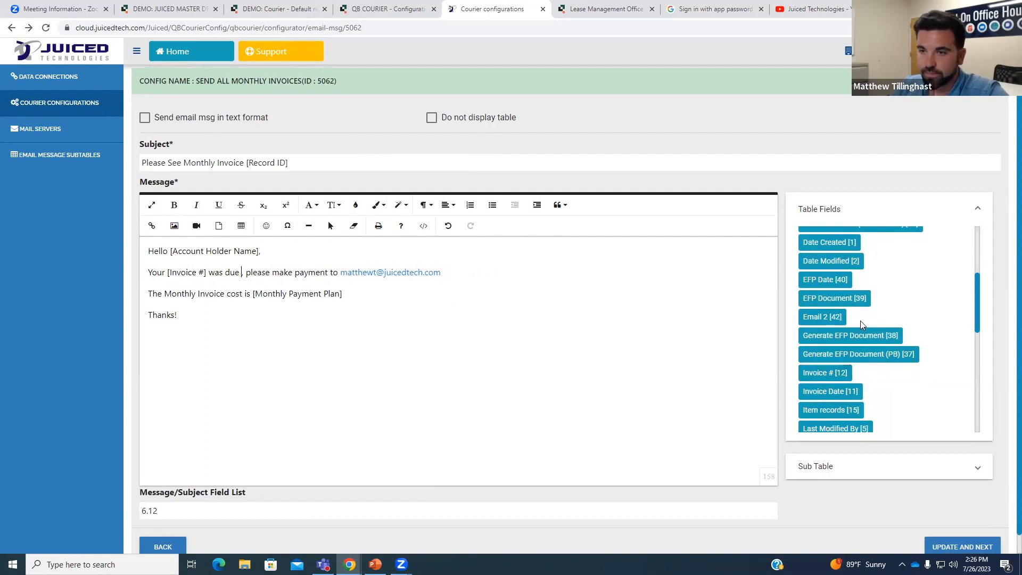
pyautogui.moveTo(846, 401); pyautogui.dragTo(461, 339)
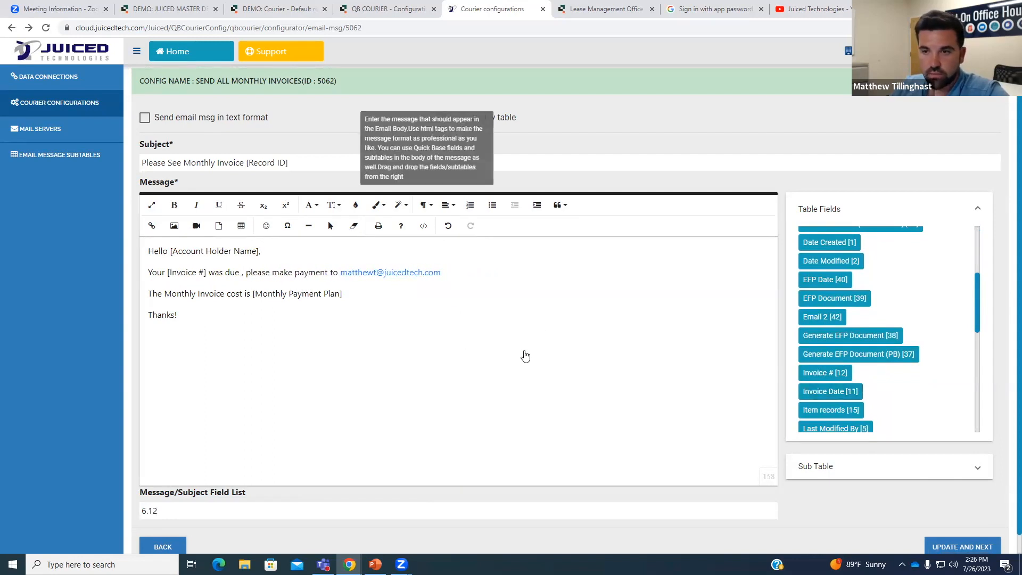
pyautogui.scroll(1, 427, 349)
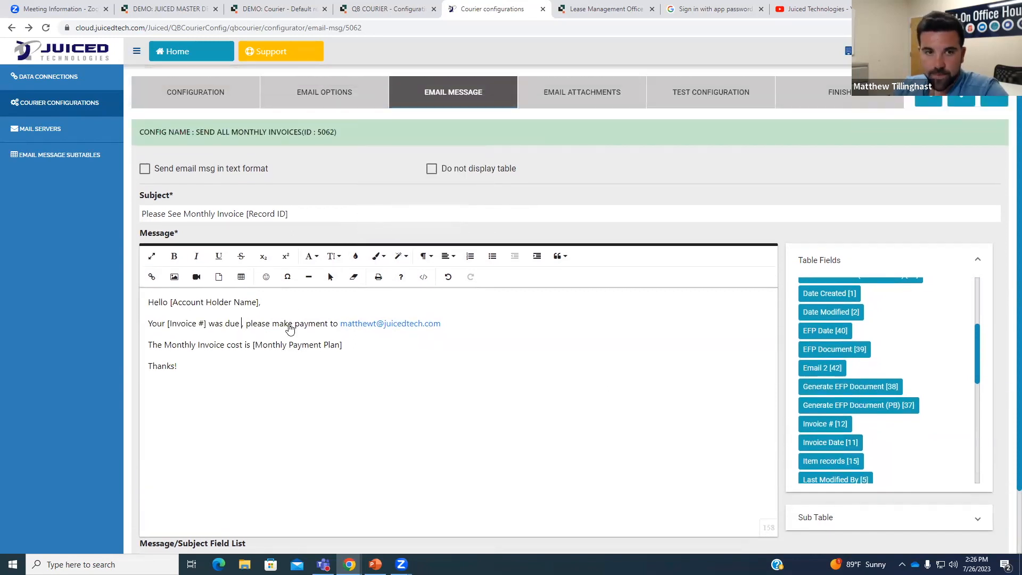
pyautogui.moveTo(830, 443); pyautogui.dragTo(375, 345)
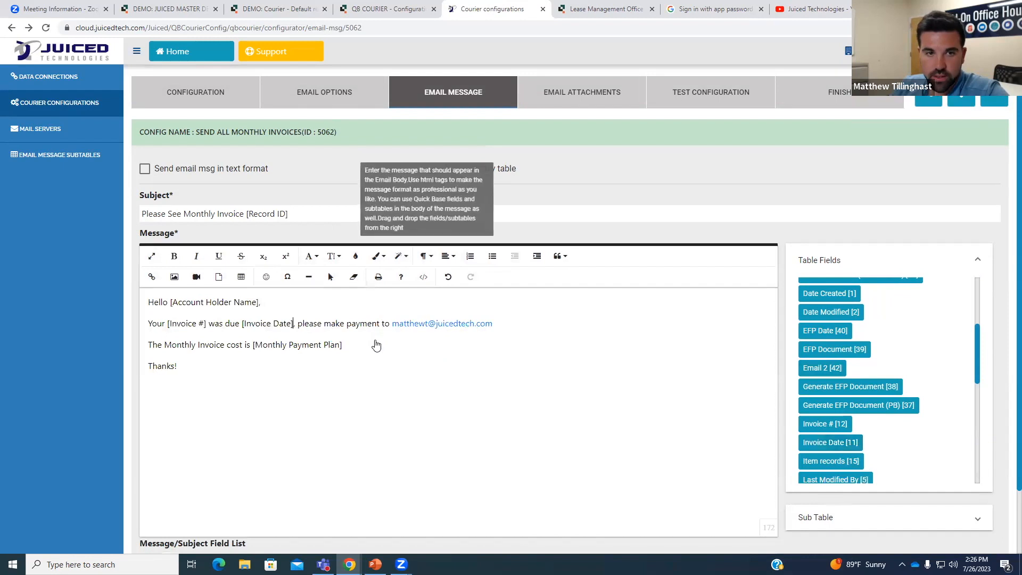
pyautogui.scroll(-1, 450, 368)
pyautogui.click(349, 296)
pyautogui.press('BackSpace')
pyautogui.press('BackSpace')
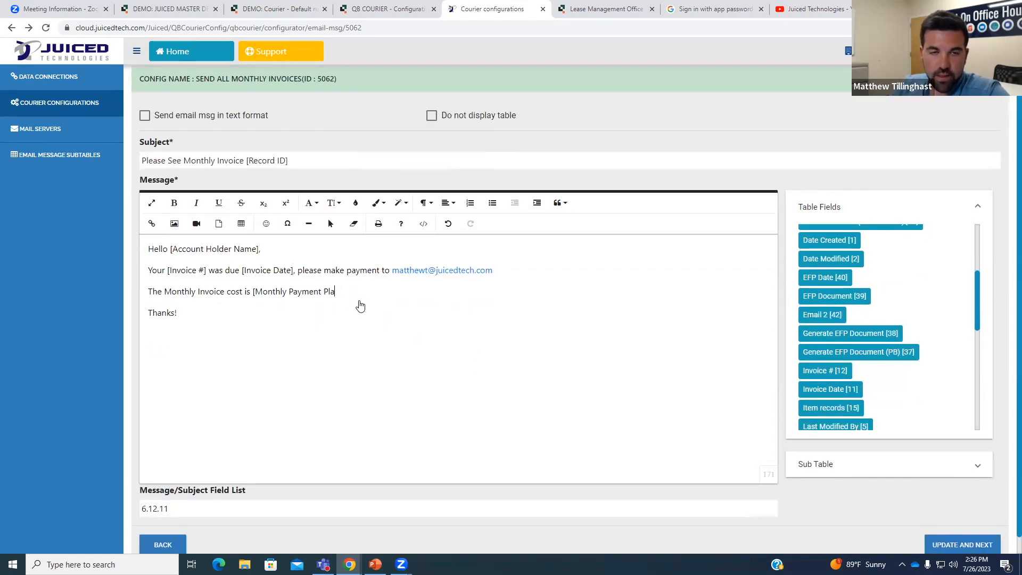
pyautogui.press('BackSpace')
pyautogui.press('BackSpace')
pyautogui.press('BackSpace')
pyautogui.press('BackSpace')
pyautogui.press('BackSpace')
pyautogui.press('BackSpace')
pyautogui.press('BackSpace')
pyautogui.press('BackSpace')
pyautogui.press('BackSpace')
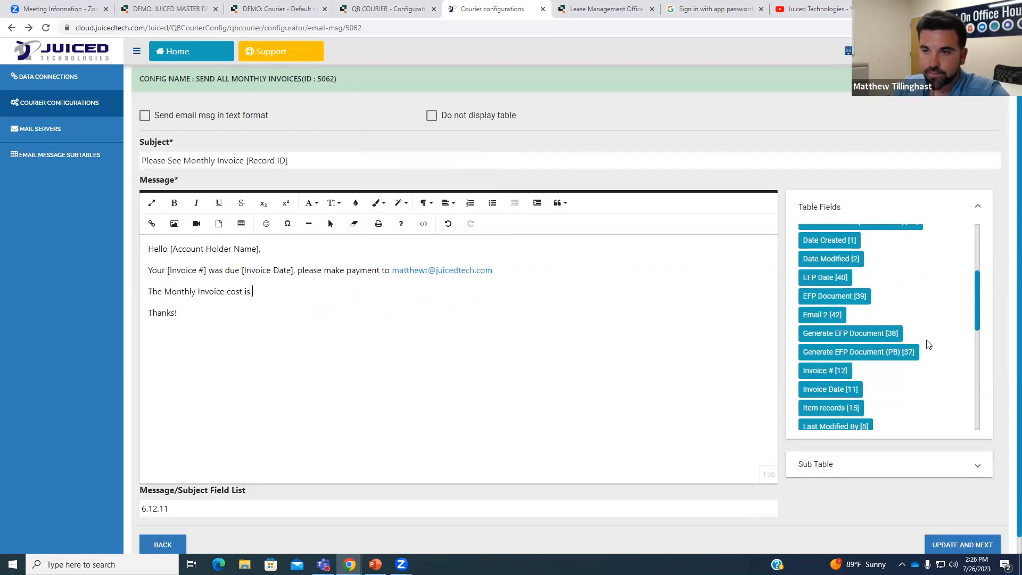
pyautogui.scroll(-4, 927, 345)
pyautogui.moveTo(887, 346); pyautogui.dragTo(276, 294)
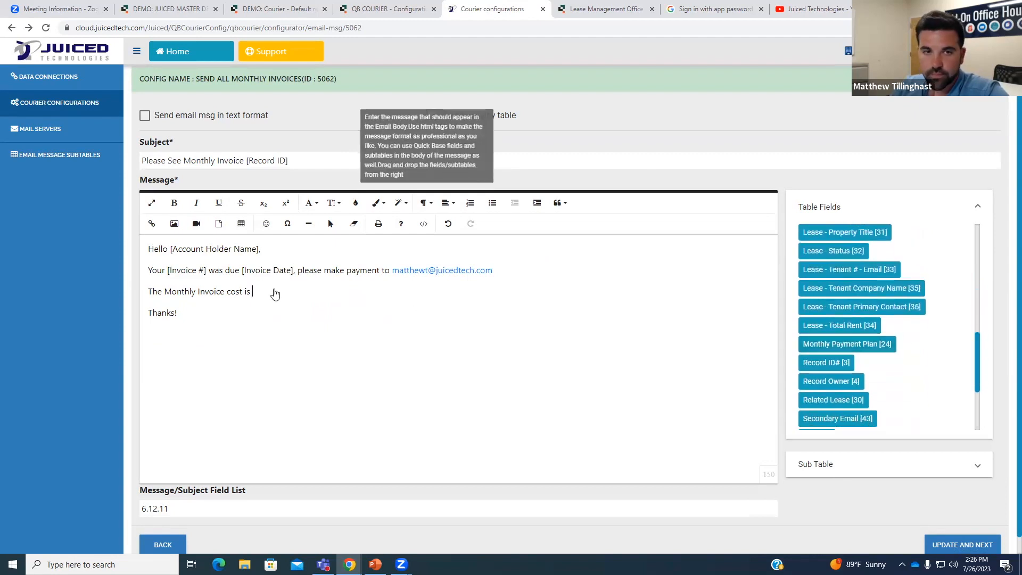
pyautogui.moveTo(815, 342); pyautogui.dragTo(660, 279)
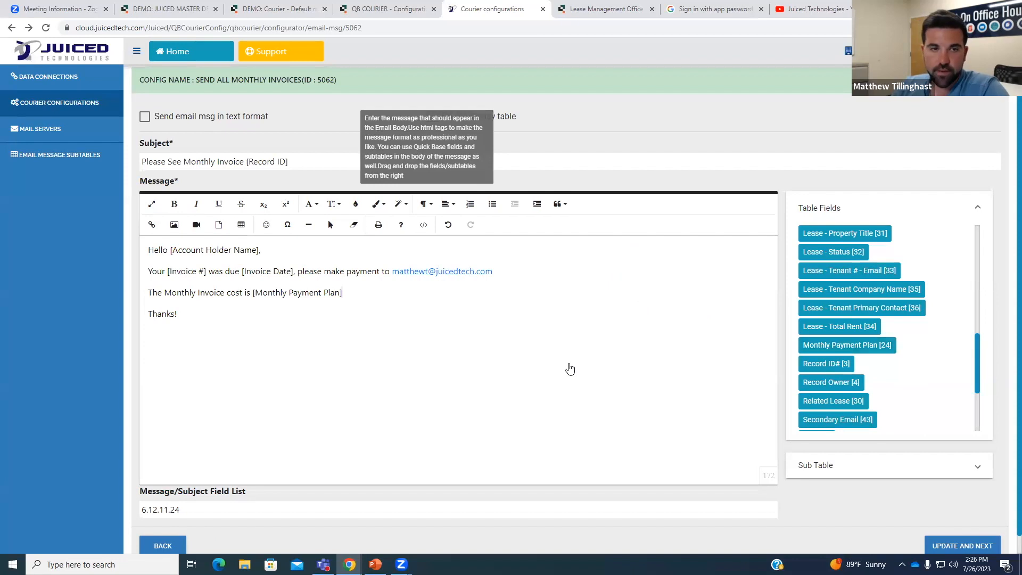
# Swap the subject's Record ID placeholder for the Record ID# [3] field and save the message.
pyautogui.scroll(-1, 445, 372)
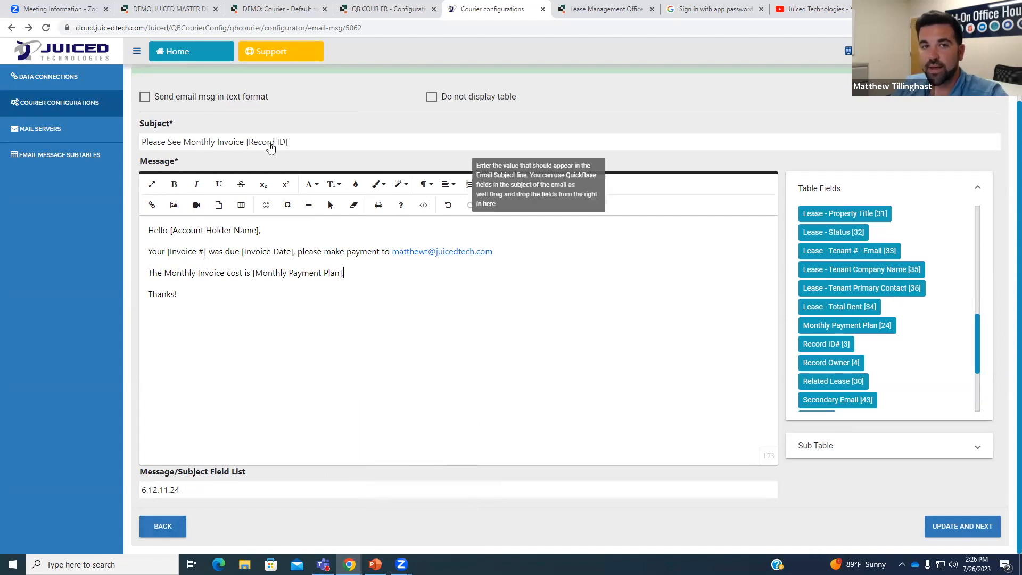
pyautogui.moveTo(289, 143); pyautogui.dragTo(251, 148)
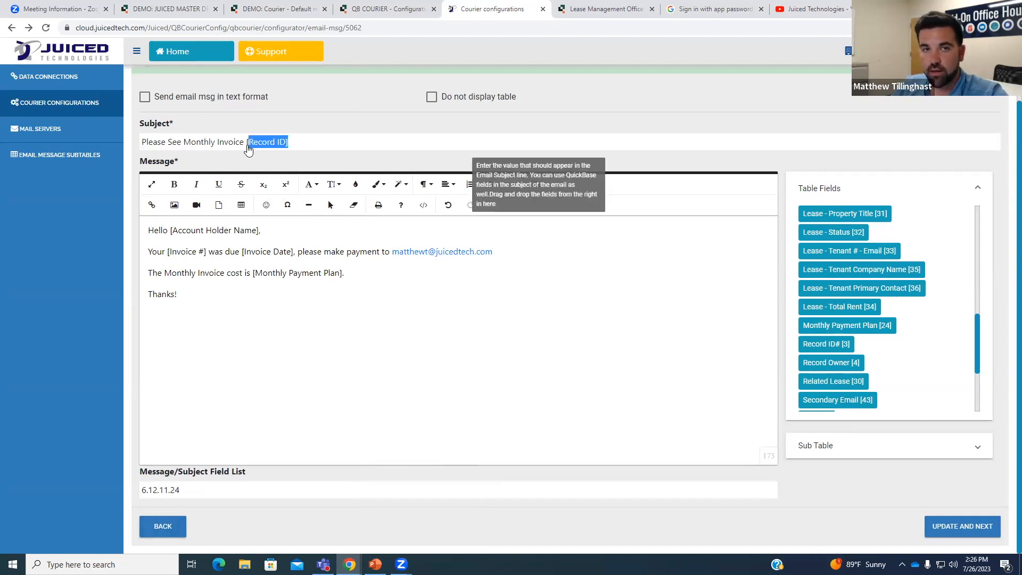
pyautogui.press('BackSpace')
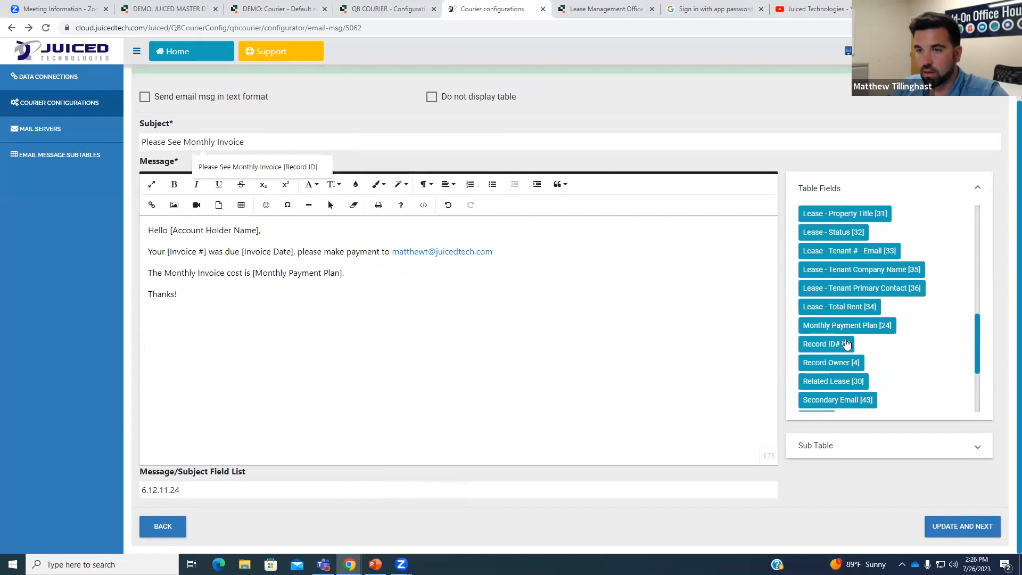
pyautogui.scroll(-3, 847, 347)
pyautogui.scroll(3, 861, 375)
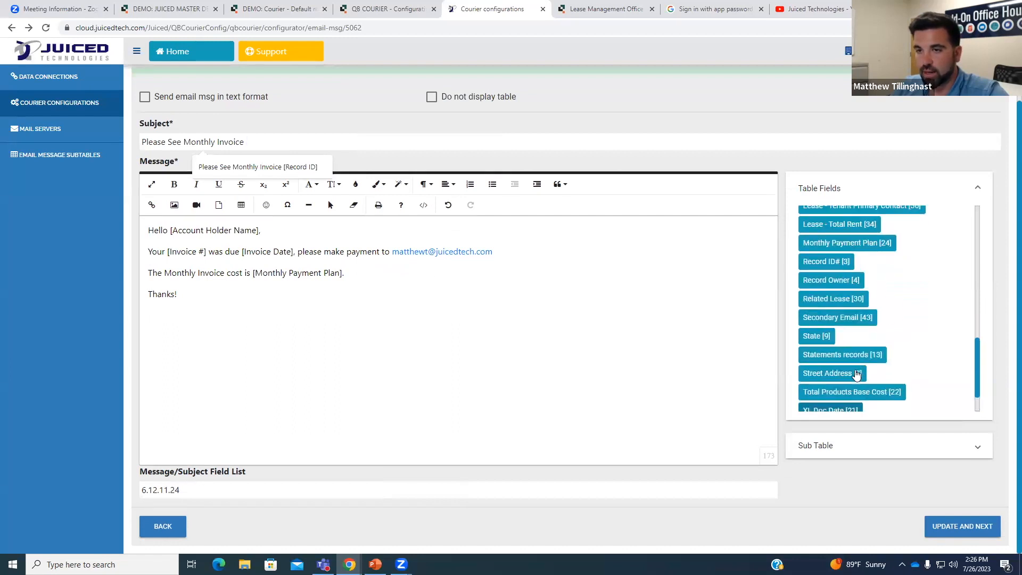
pyautogui.scroll(-2, 861, 371)
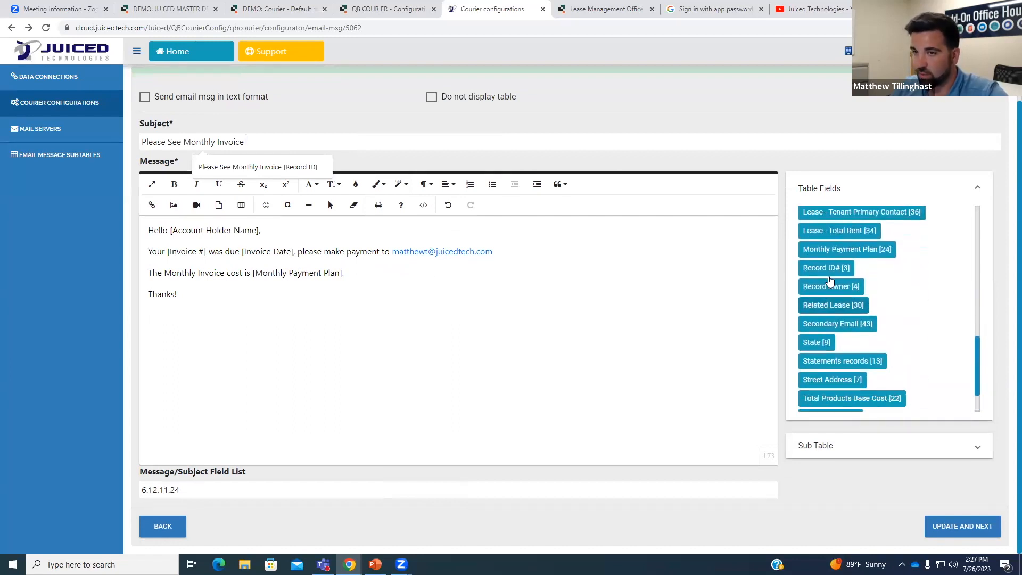
pyautogui.moveTo(810, 271); pyautogui.dragTo(299, 143)
pyautogui.scroll(-2, 806, 375)
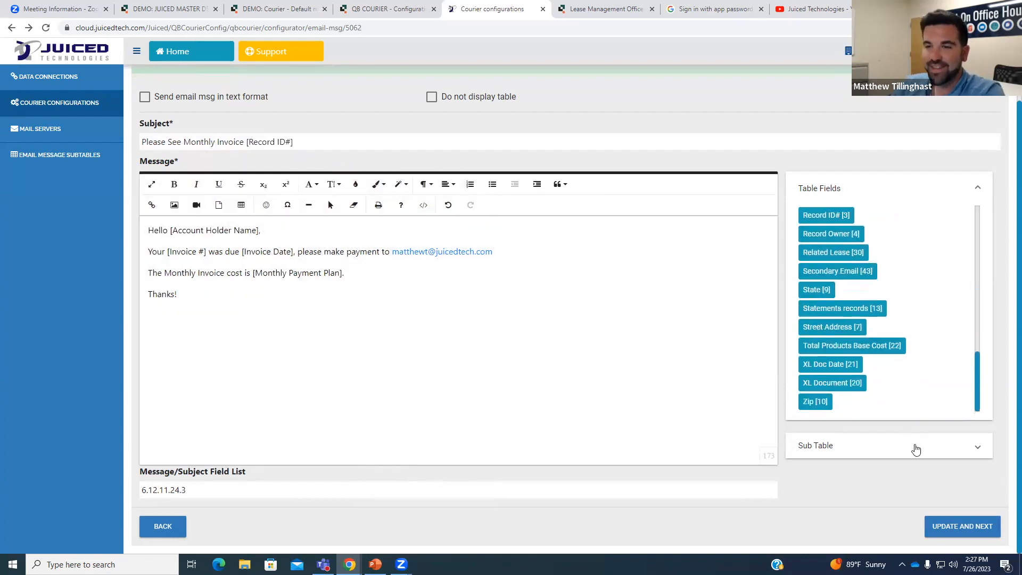
pyautogui.click(962, 529)
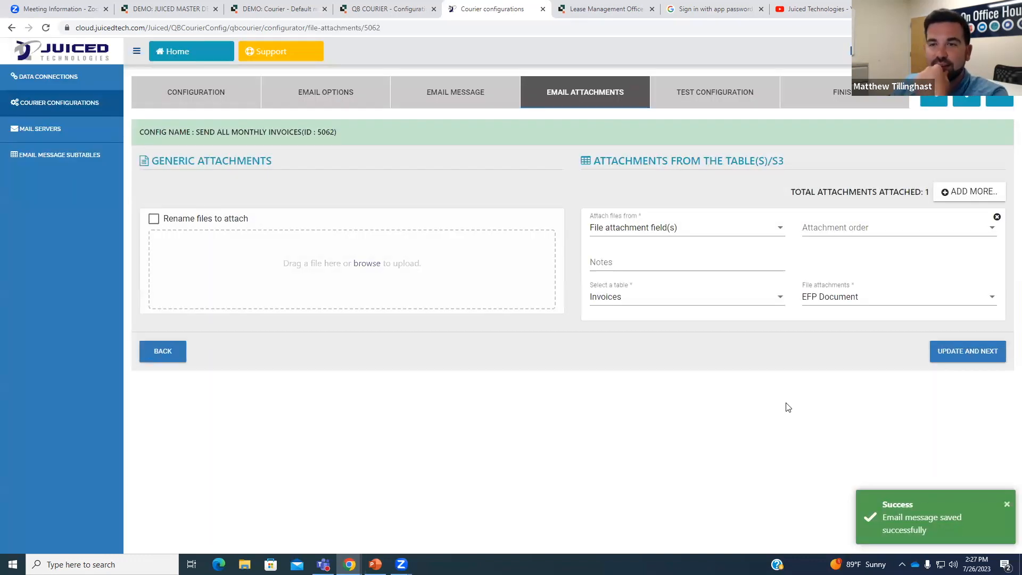
# Test the monthly invoice email with Record ID# 1, review the sample, then view the 14:27 run in Configuration Activities.
pyautogui.click(691, 92)
pyautogui.click(200, 228)
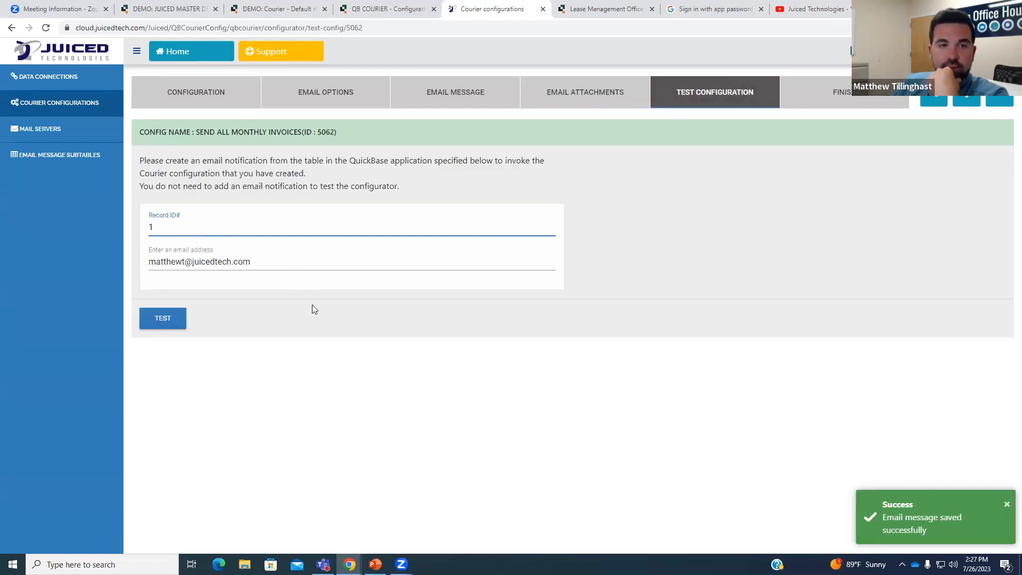
pyautogui.write('1')
pyautogui.click(142, 321)
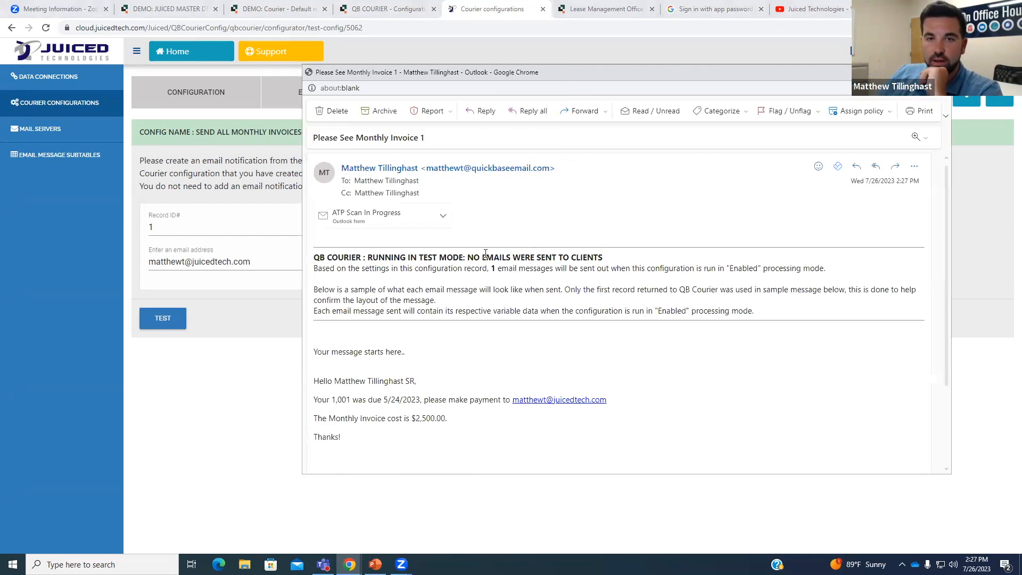
pyautogui.scroll(-1, 527, 282)
pyautogui.moveTo(490, 215); pyautogui.dragTo(533, 217)
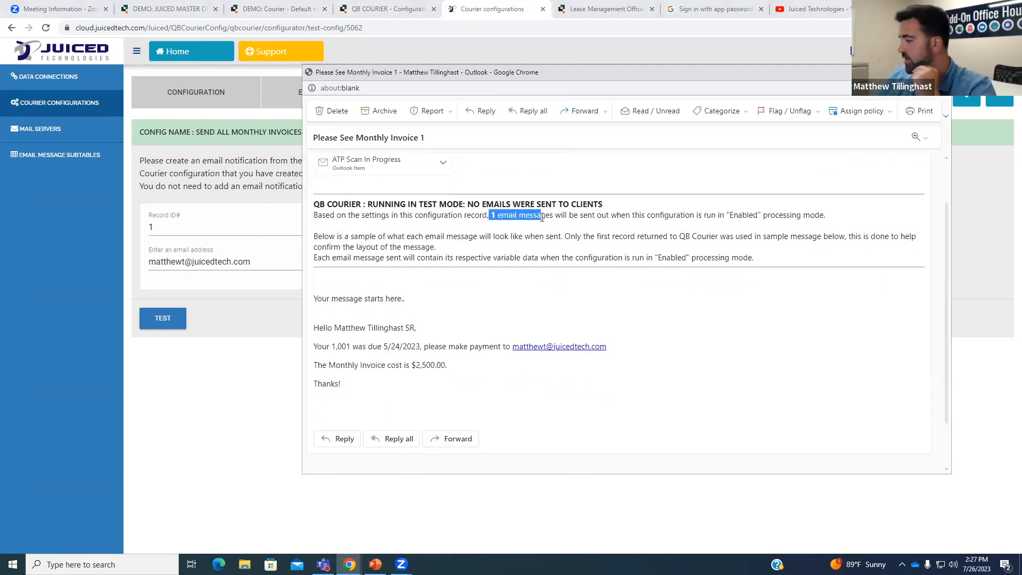
pyautogui.click(547, 230)
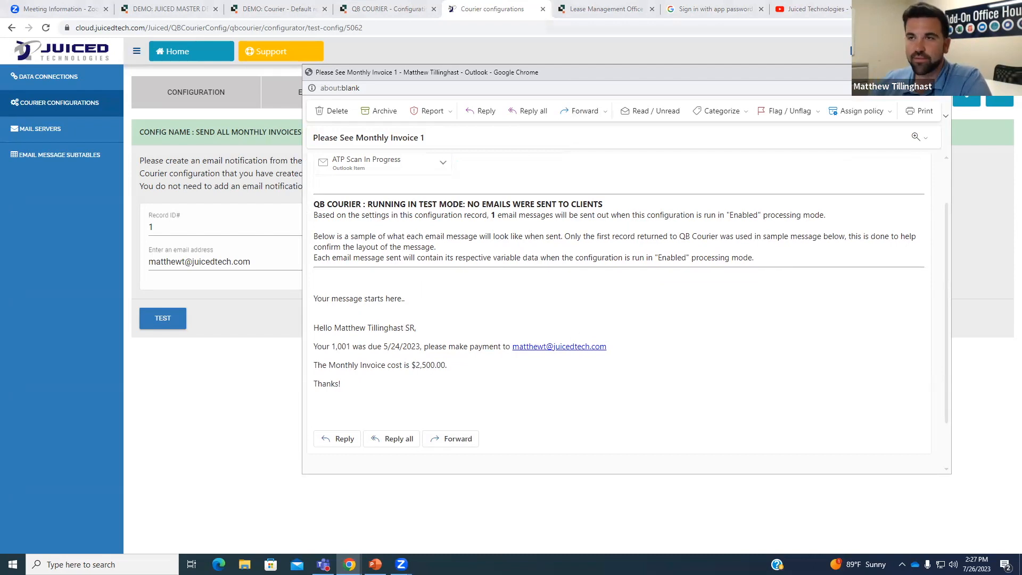
pyautogui.click(940, 72)
pyautogui.click(1000, 103)
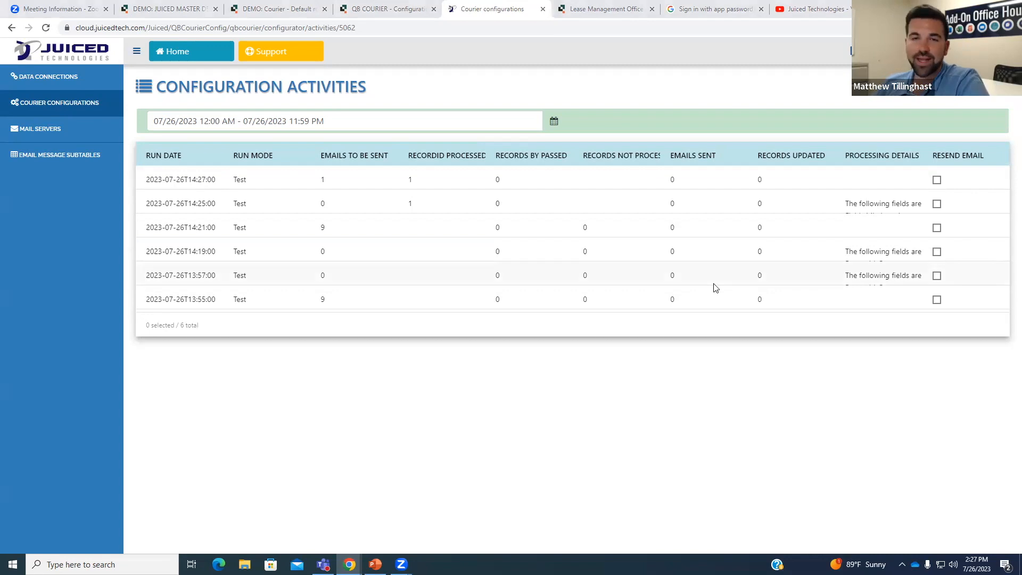
# Reopen configuration 5062's Email Options to check its Update field, then switch to Quickbase.
pyautogui.click(53, 105)
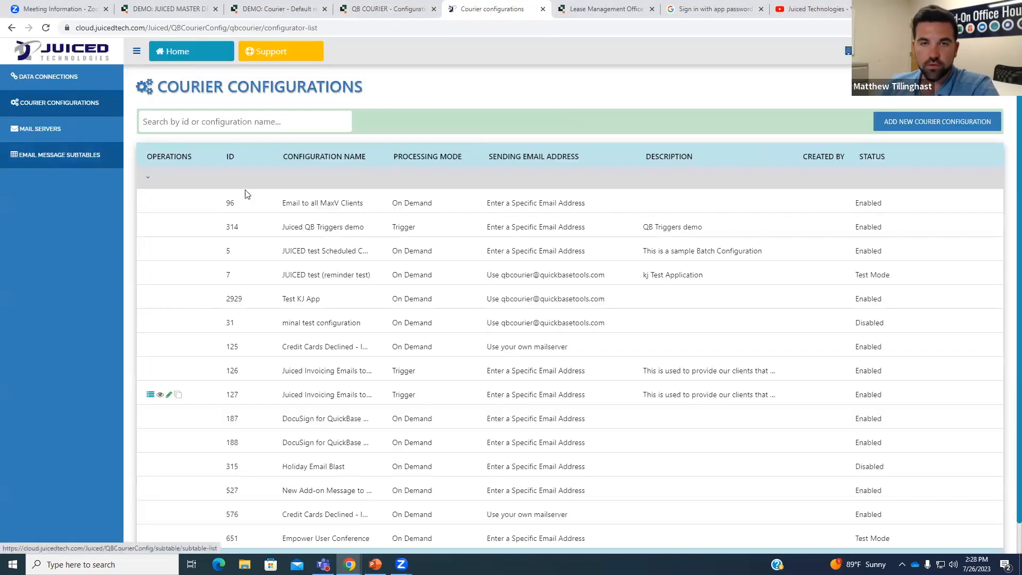
pyautogui.scroll(-2, 886, 480)
pyautogui.click(986, 529)
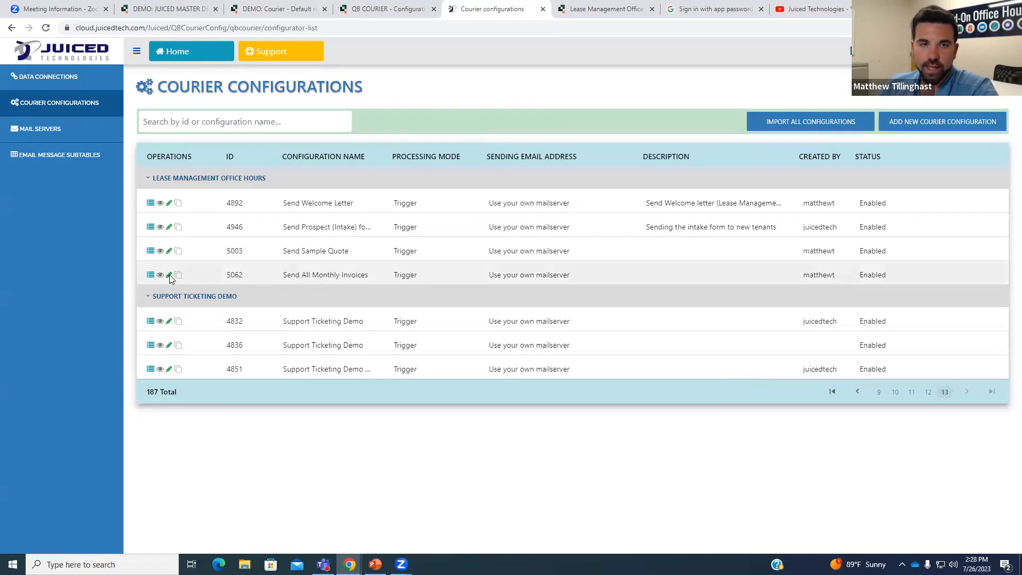
pyautogui.click(170, 275)
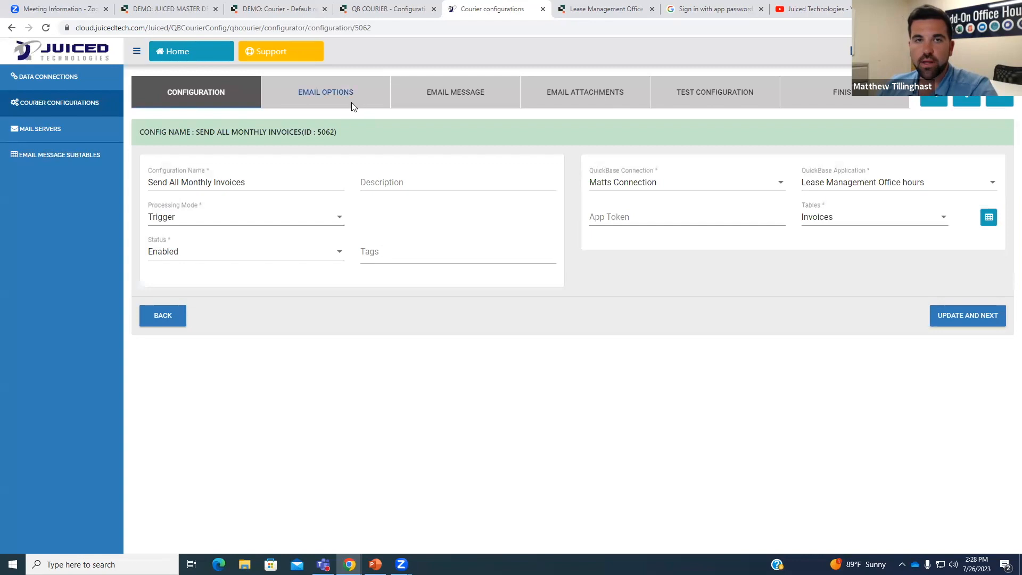
pyautogui.click(352, 106)
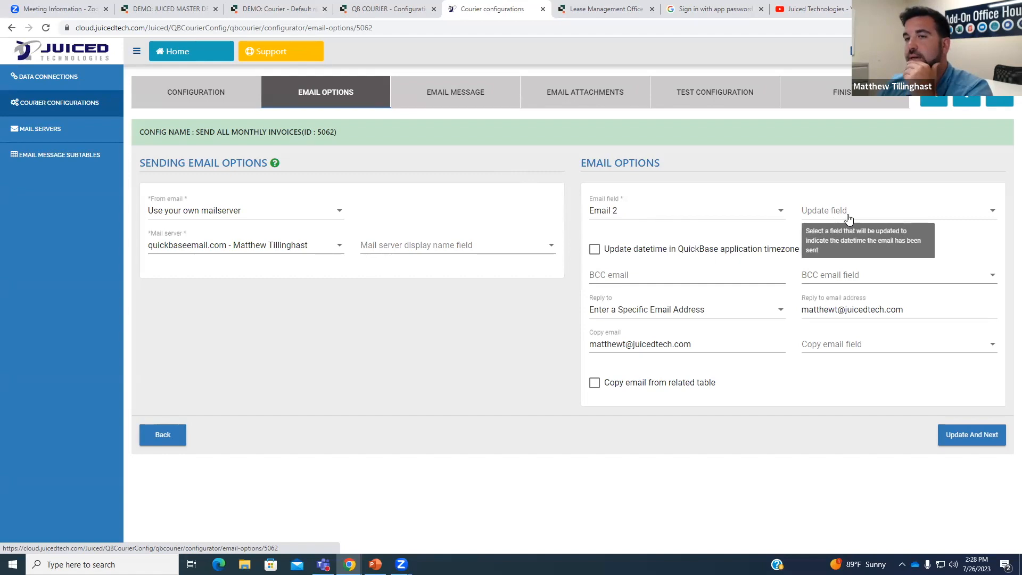
pyautogui.click(586, 11)
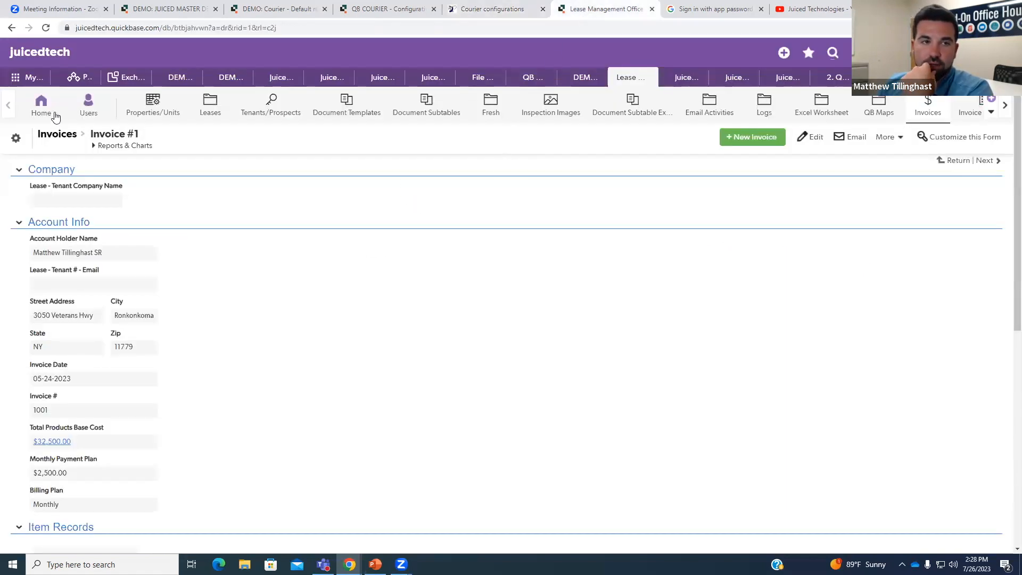
# Open the Invoices report and view the Email 2 field properties with the Secondary Email fallback formula.
pyautogui.click(50, 138)
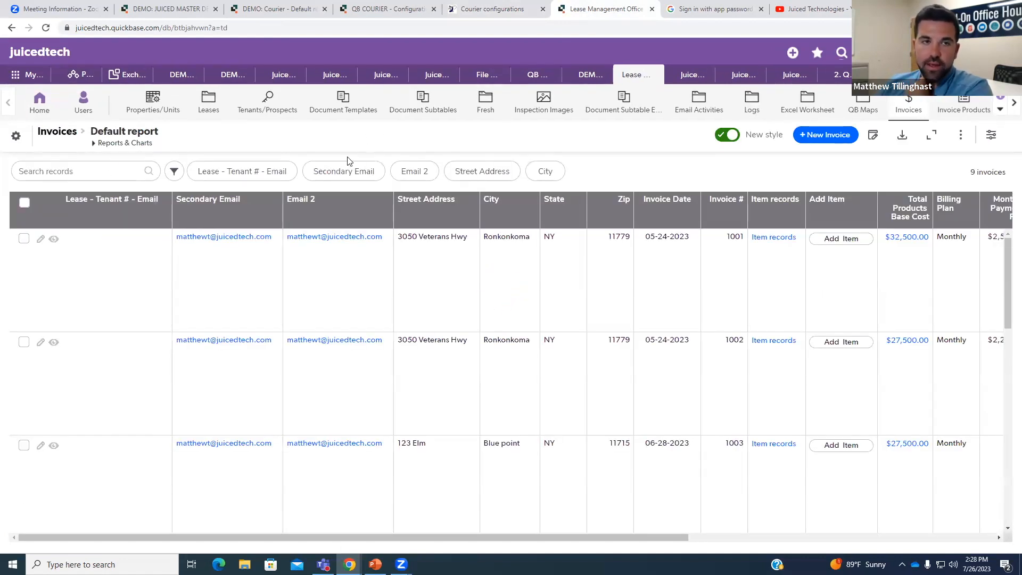
pyautogui.scroll(-5, 140, 271)
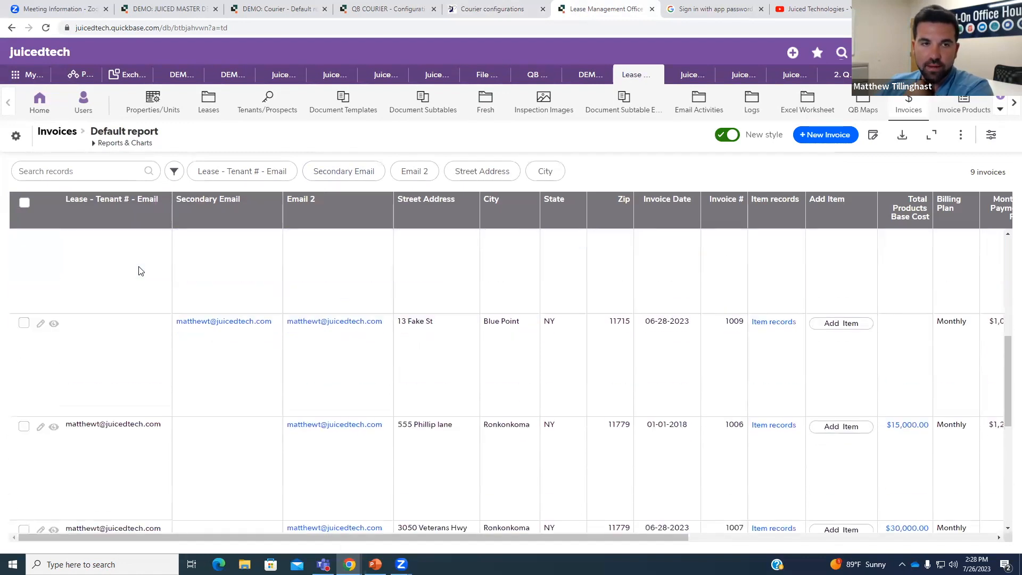
pyautogui.scroll(-1, 151, 288)
pyautogui.scroll(-1, 154, 380)
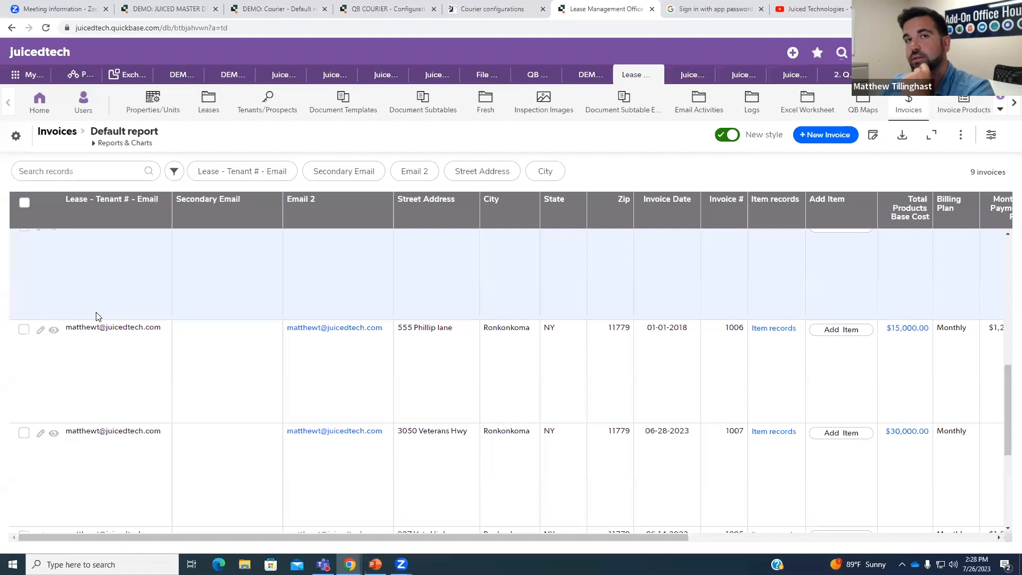
pyautogui.scroll(1, 160, 332)
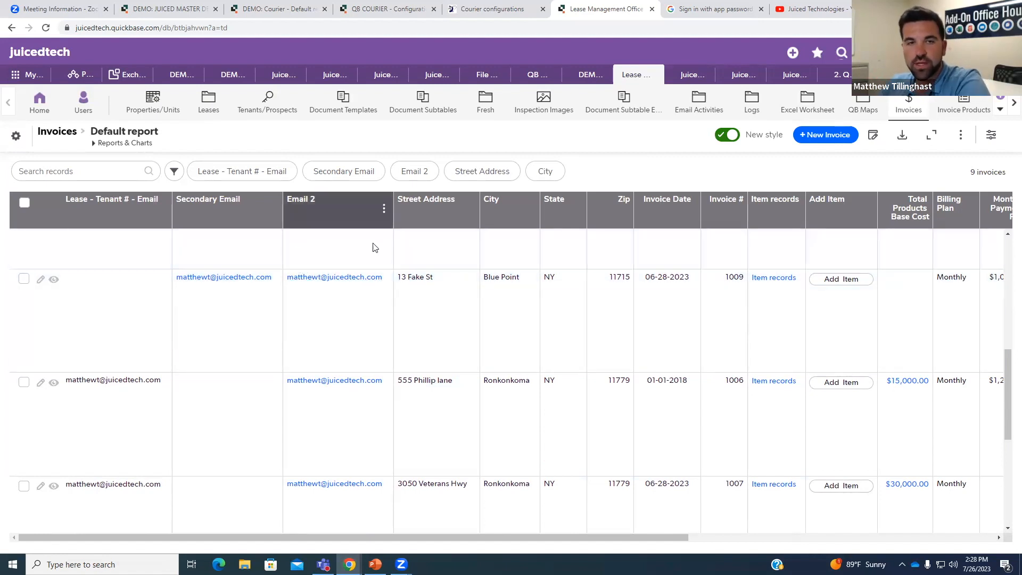
pyautogui.click(385, 215)
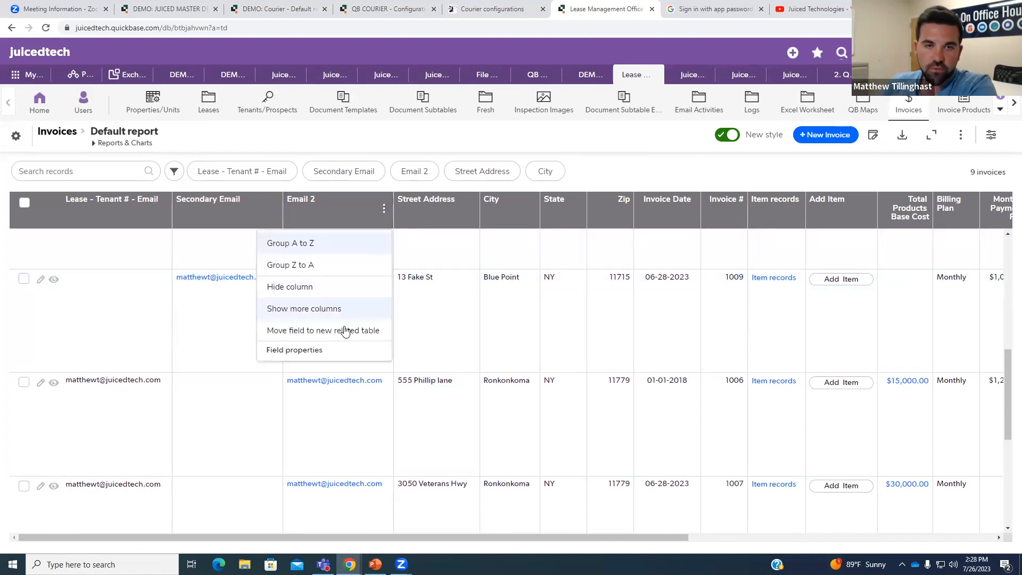
pyautogui.click(344, 351)
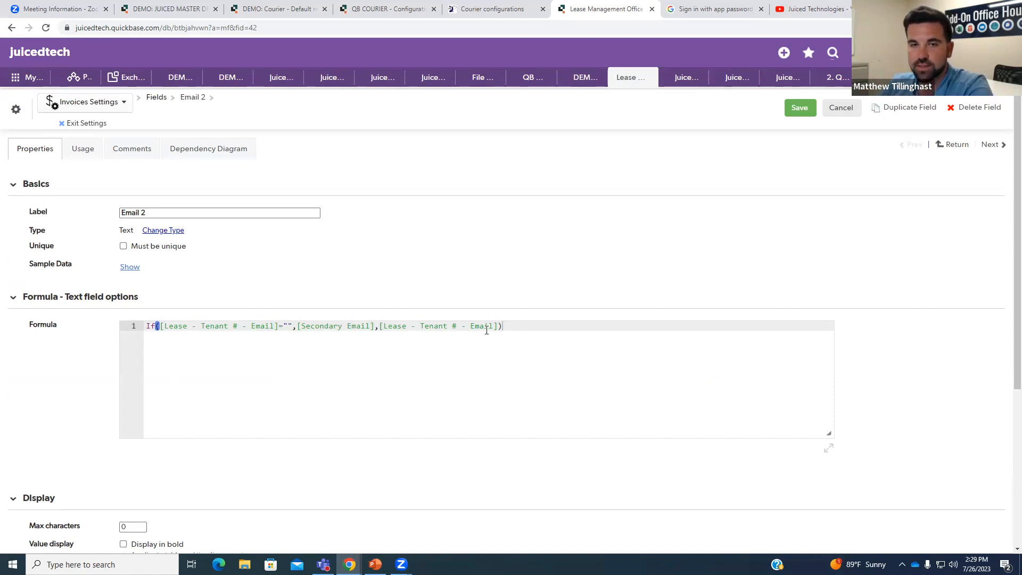
# Exit the Email 2 field settings, look over the Invoices report rows, then go back to Courier.
pyautogui.click(87, 123)
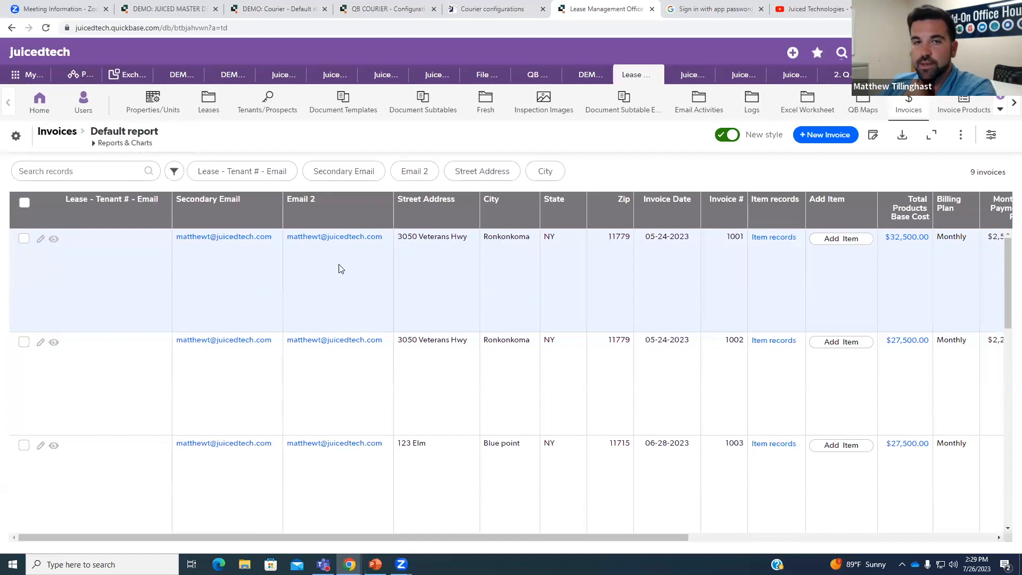
pyautogui.scroll(-3, 342, 271)
pyautogui.scroll(-5, 343, 249)
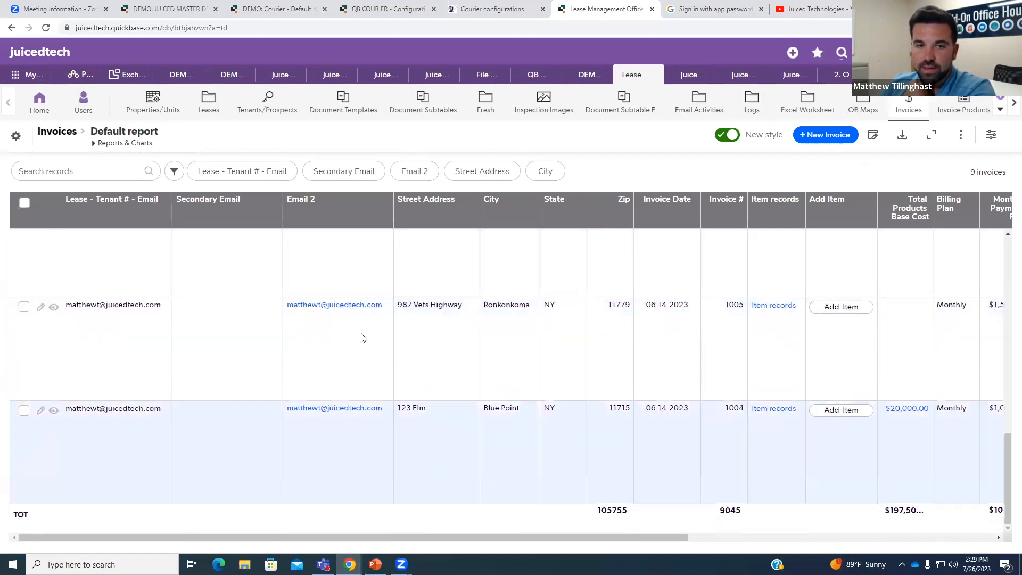
pyautogui.scroll(5, 340, 377)
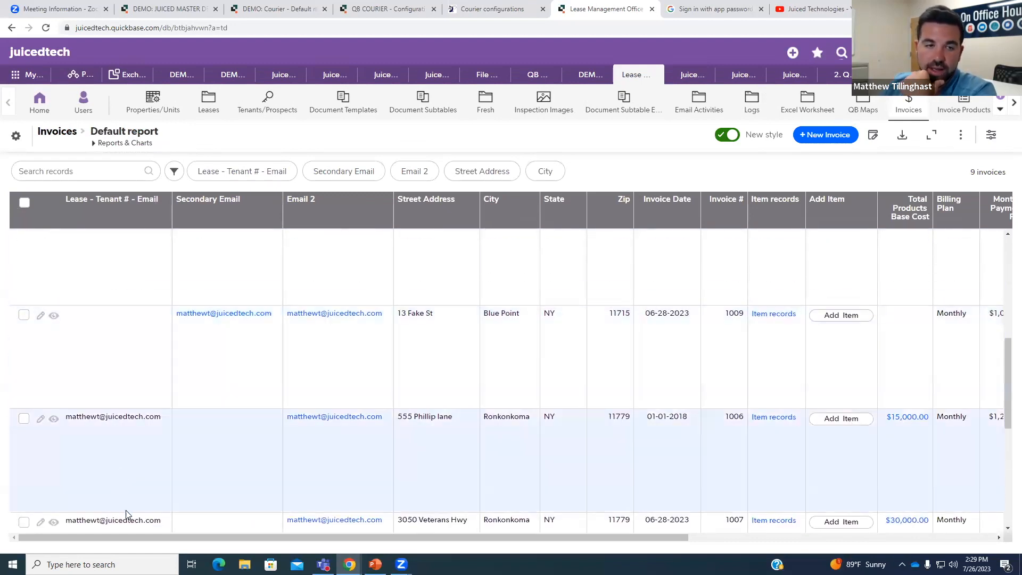
pyautogui.scroll(5, 241, 386)
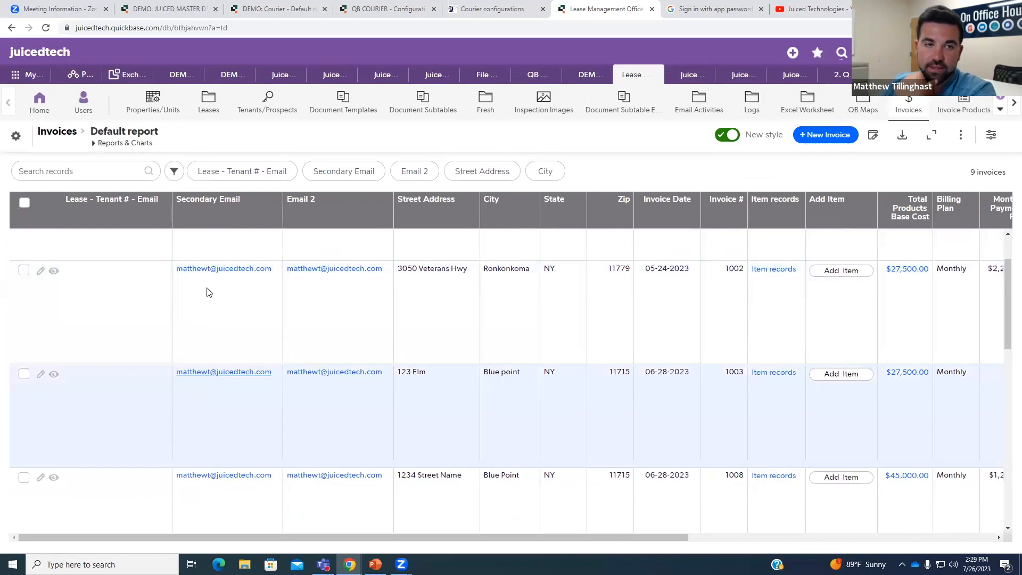
pyautogui.scroll(-10, 346, 267)
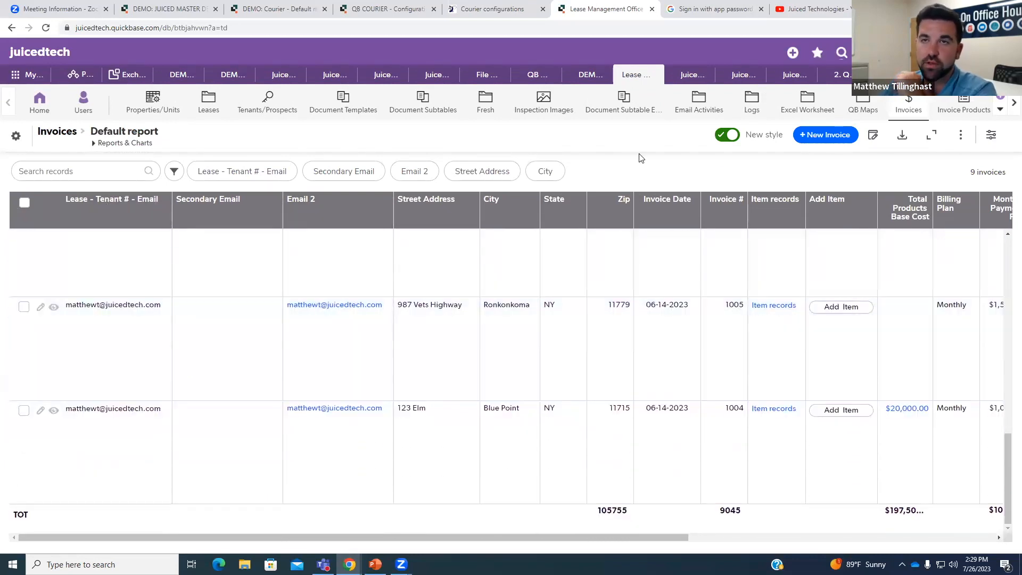
pyautogui.click(476, 11)
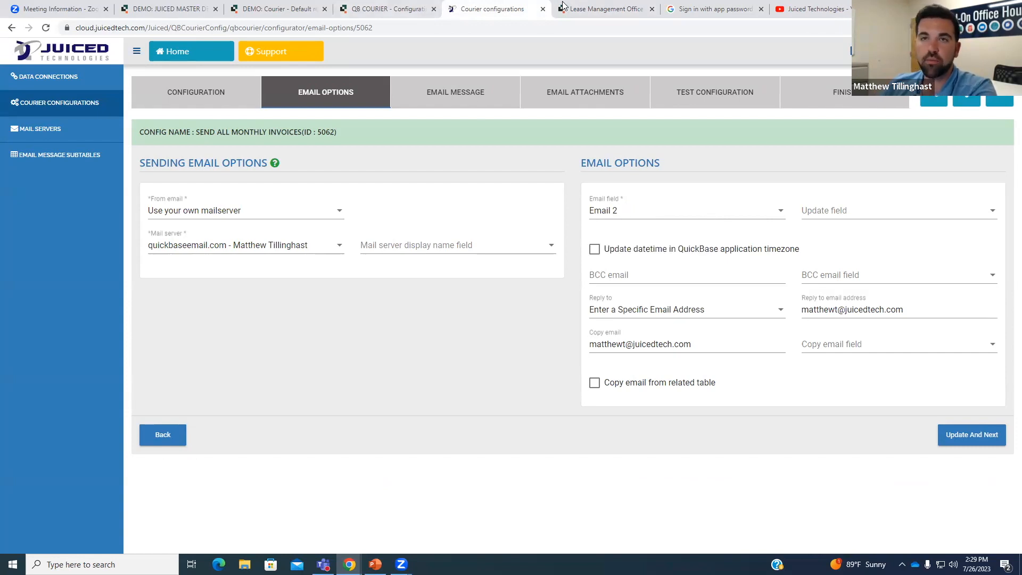
# Open invoice 1005's full record and scroll down to its Item Records and Generate Invoices details.
pyautogui.click(602, 9)
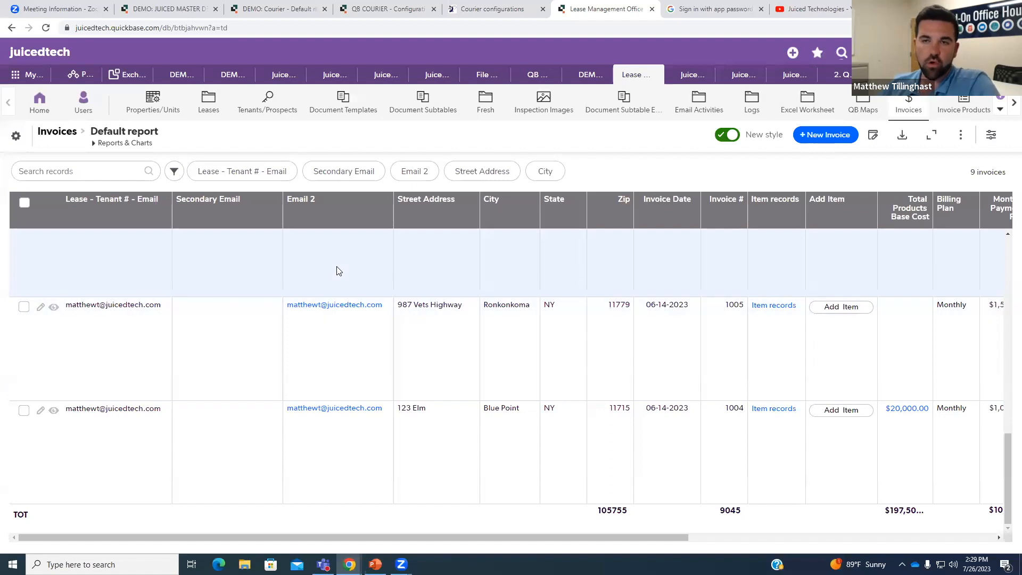
pyautogui.click(517, 16)
pyautogui.click(593, 16)
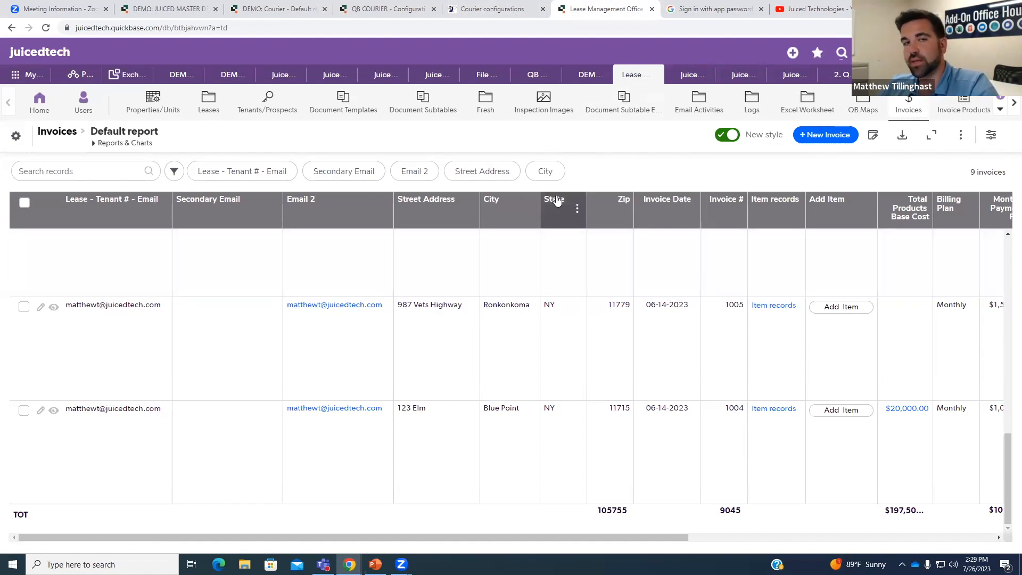
pyautogui.click(54, 308)
pyautogui.scroll(-7, 210, 382)
pyautogui.scroll(-1, 236, 338)
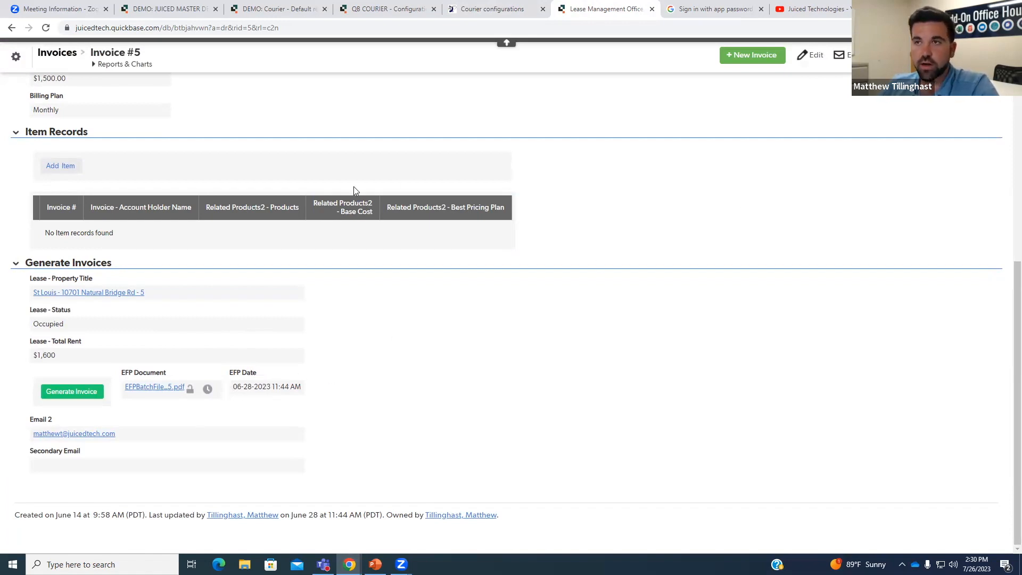
# Start a new field in the Invoices table settings and label it 'Courier Sent Date'.
pyautogui.click(18, 55)
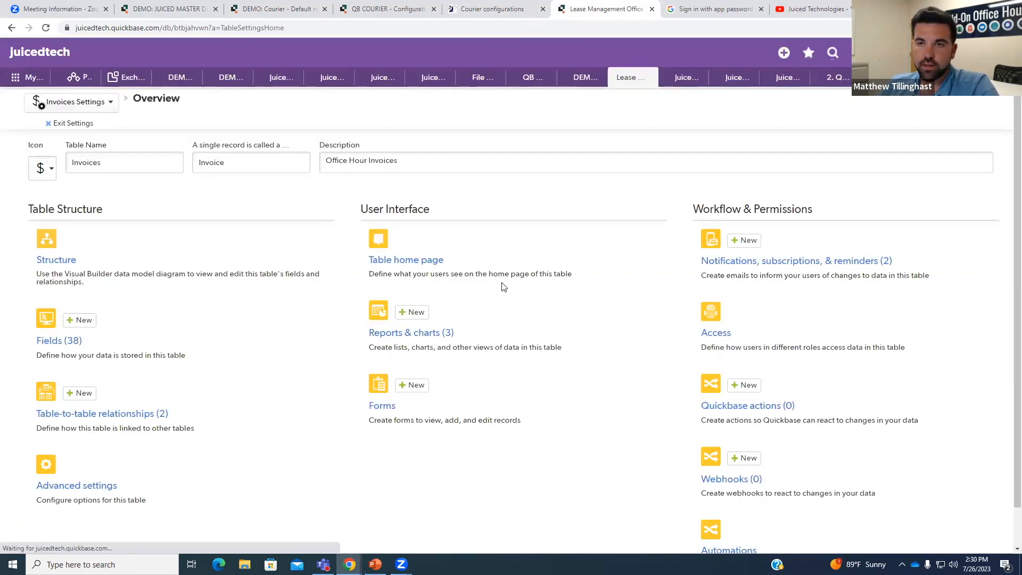
pyautogui.click(84, 321)
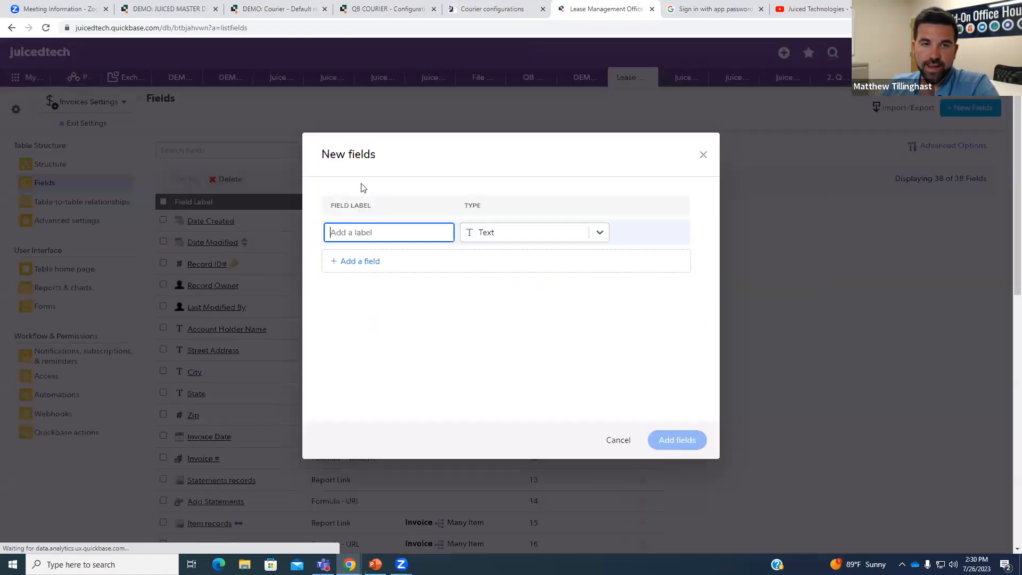
pyautogui.click(357, 234)
pyautogui.click(356, 238)
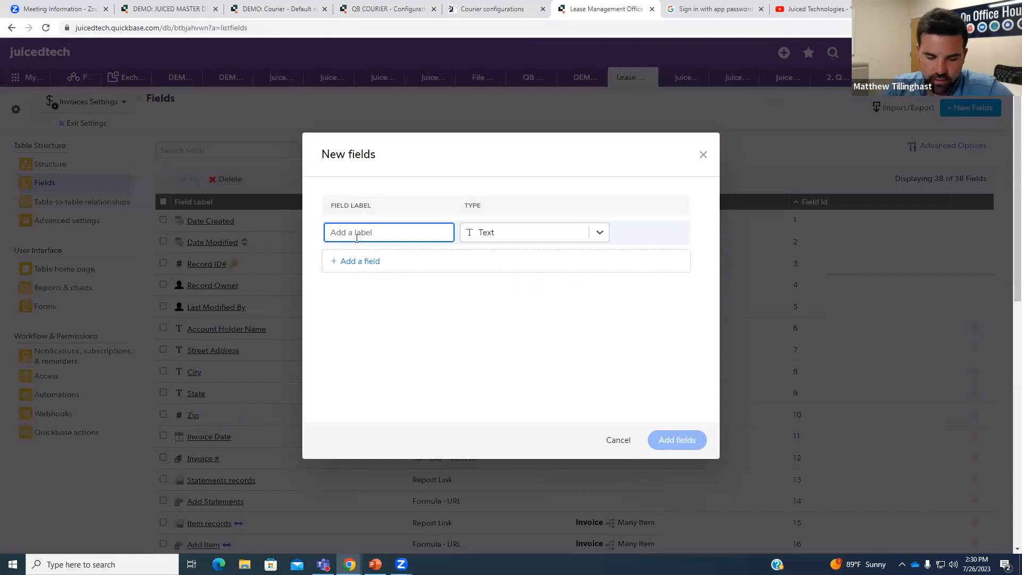
pyautogui.write('Courier S')
pyautogui.write('ent')
pyautogui.press('BackSpace')
pyautogui.write('nt Date')
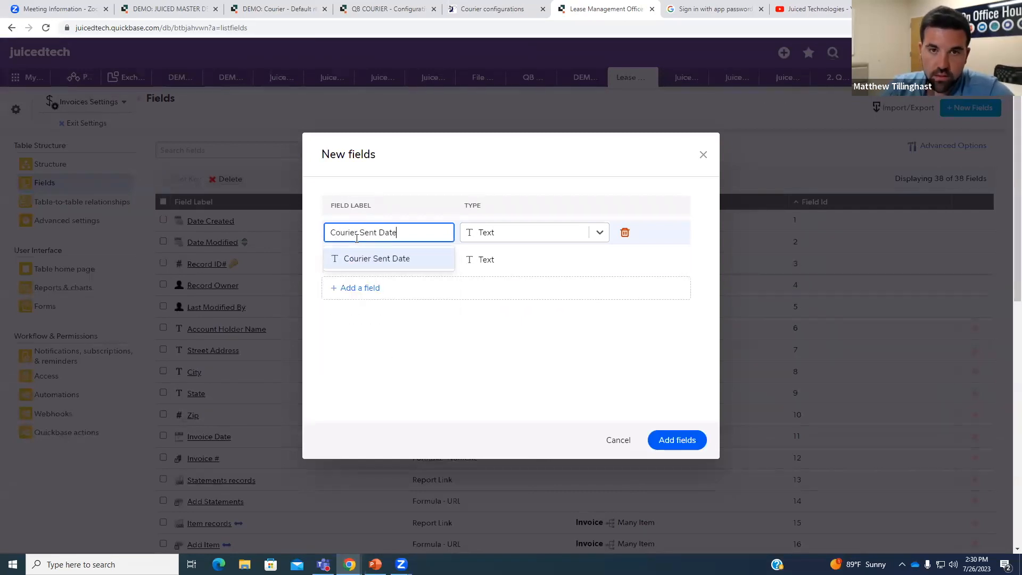
# Set the new field's type to Date / time and add it to Invoices.
pyautogui.click(605, 232)
pyautogui.click(588, 241)
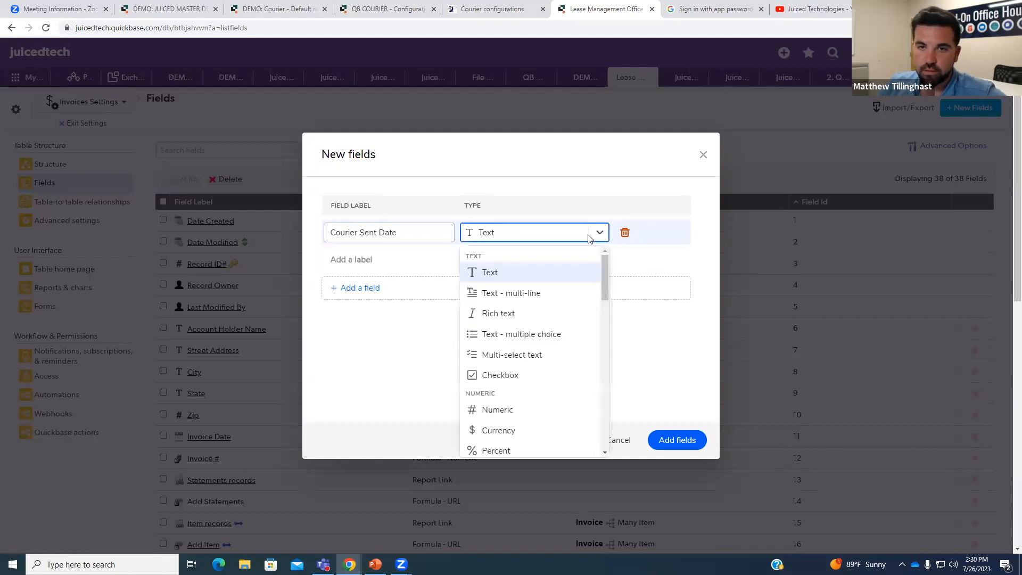
pyautogui.scroll(-3, 568, 289)
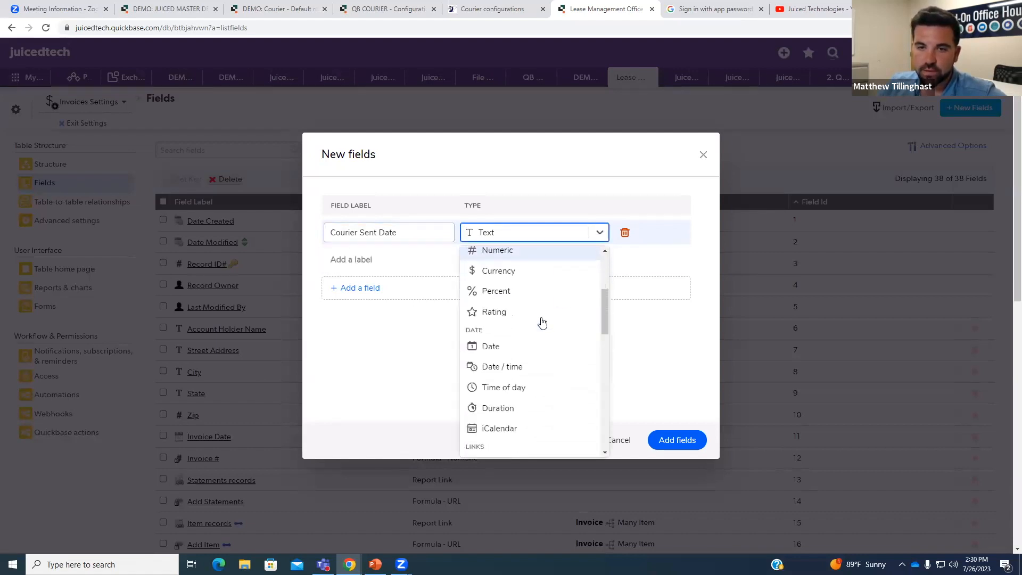
pyautogui.click(530, 368)
pyautogui.click(666, 440)
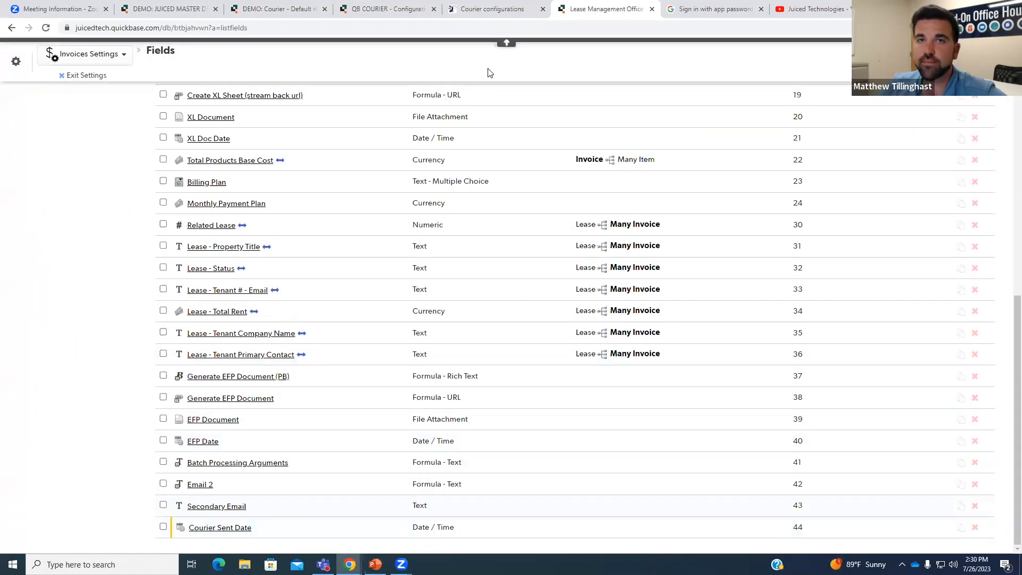
pyautogui.click(492, 9)
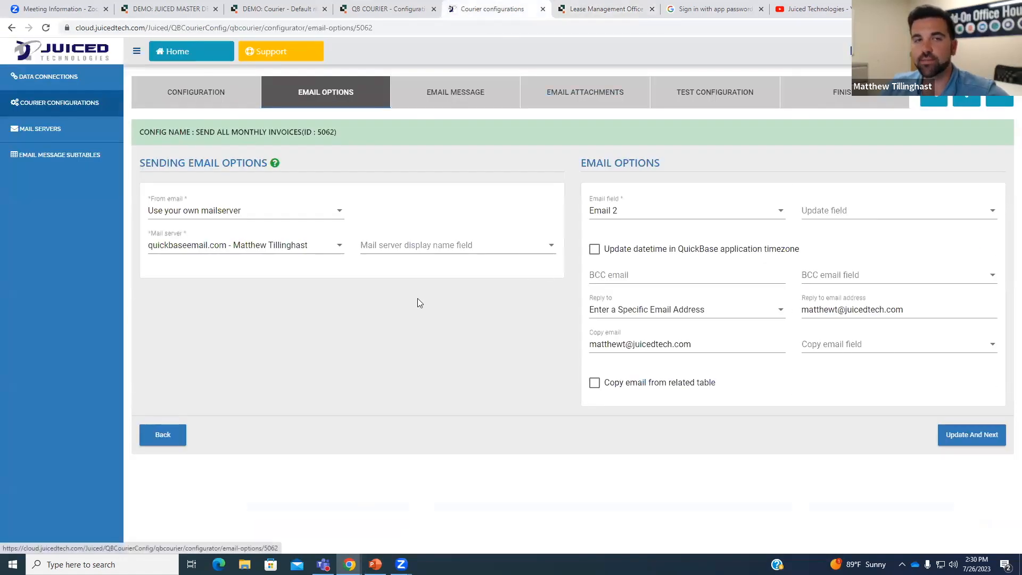
pyautogui.click(176, 435)
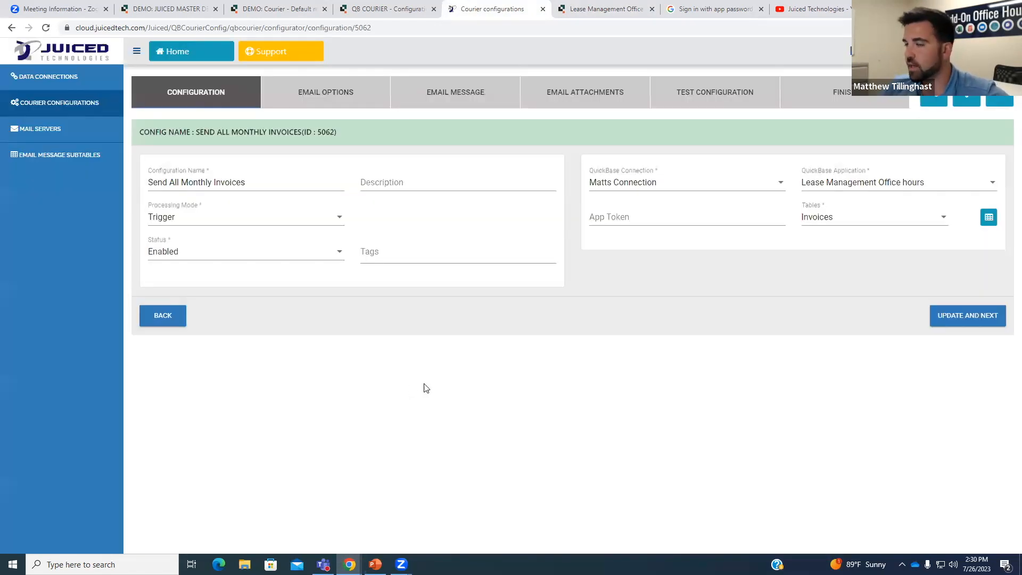
pyautogui.click(959, 318)
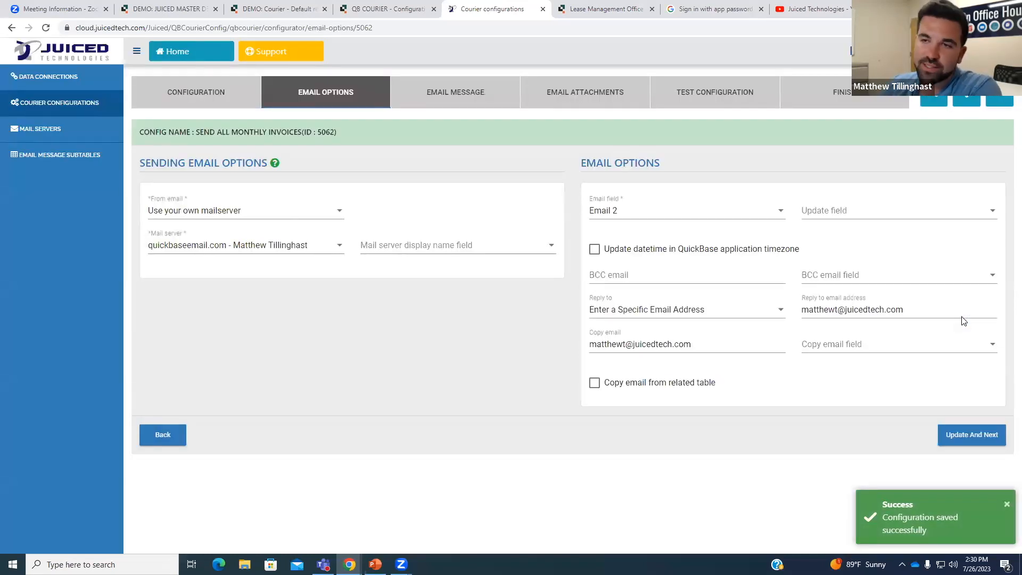
pyautogui.click(883, 210)
pyautogui.scroll(-2, 839, 242)
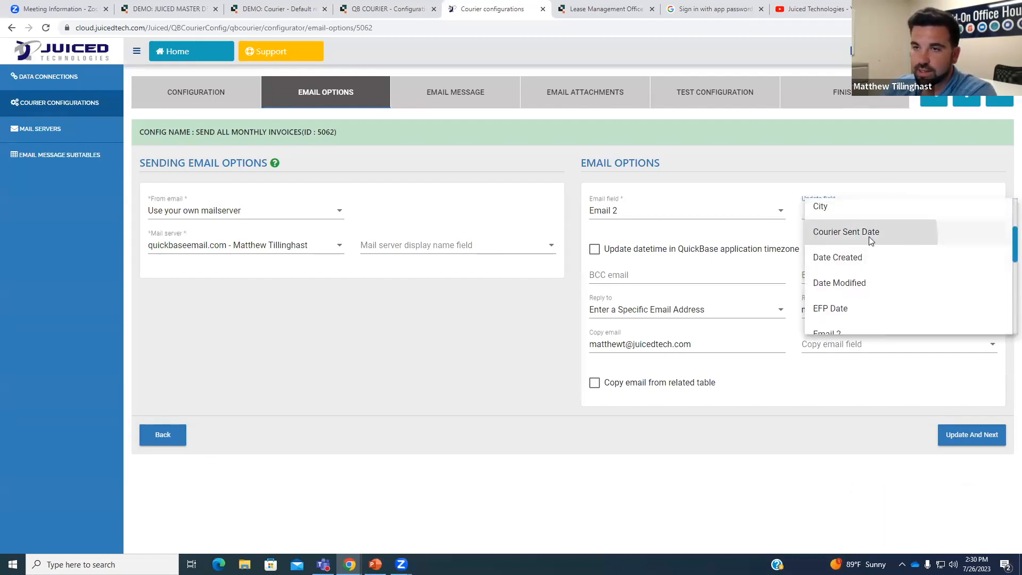
pyautogui.click(869, 235)
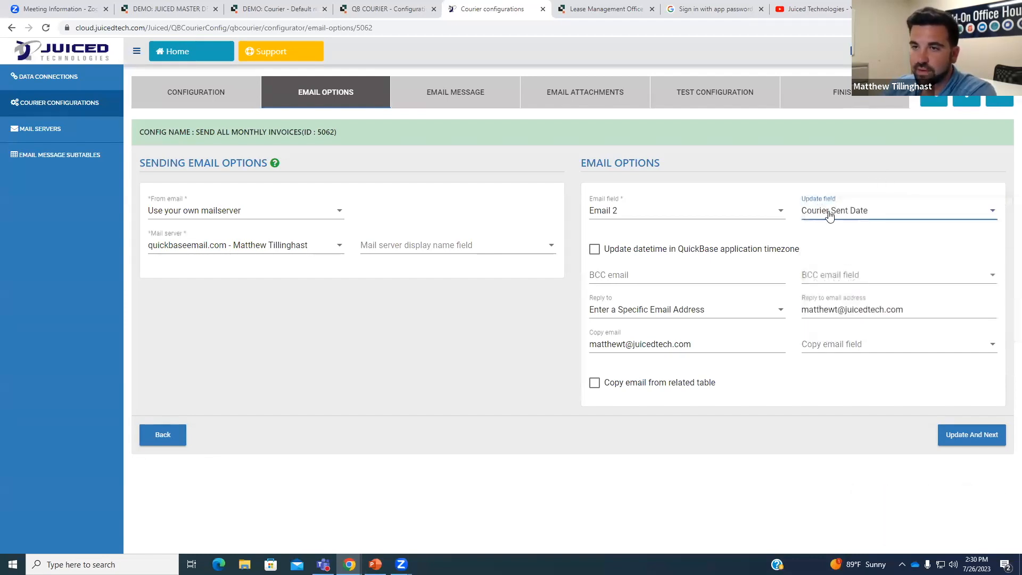
# Save the email options and move on to the configuration's Finish step.
pyautogui.click(884, 421)
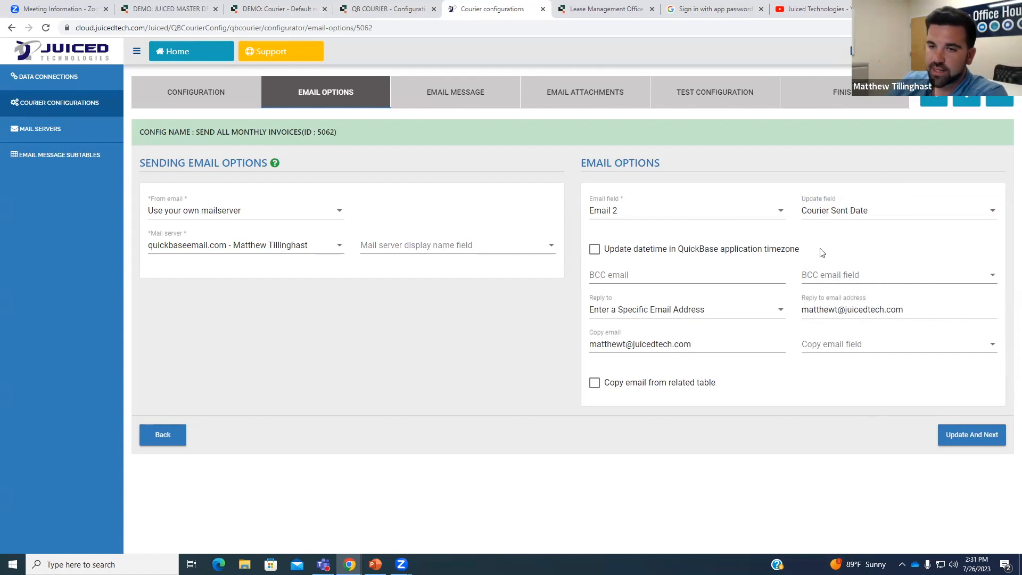
pyautogui.click(985, 435)
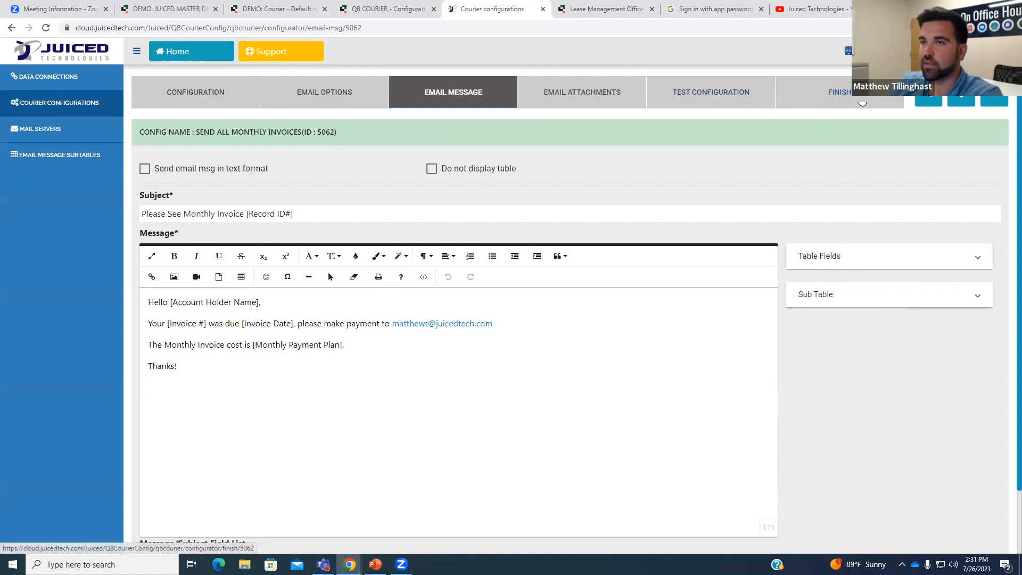
pyautogui.click(862, 103)
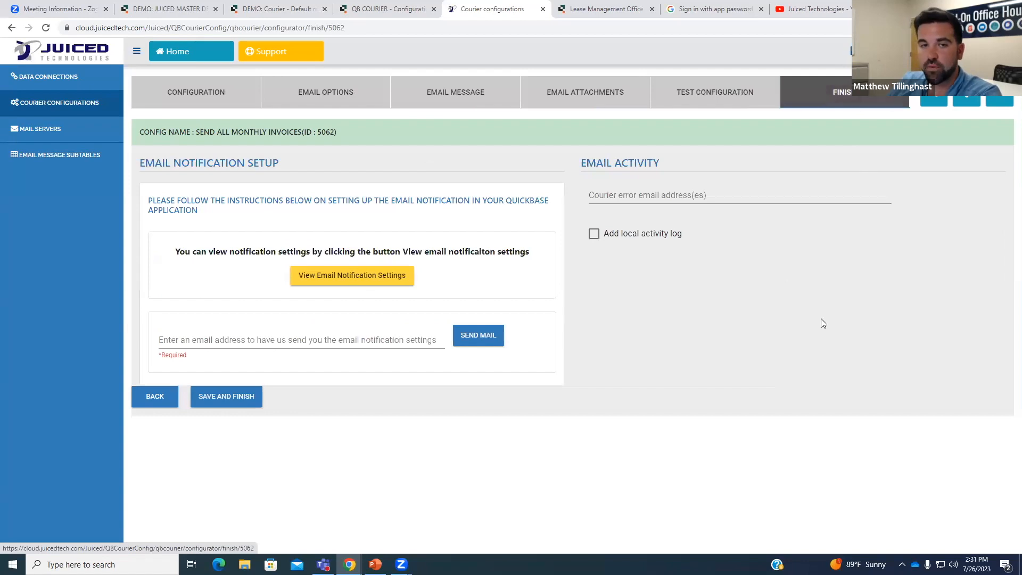
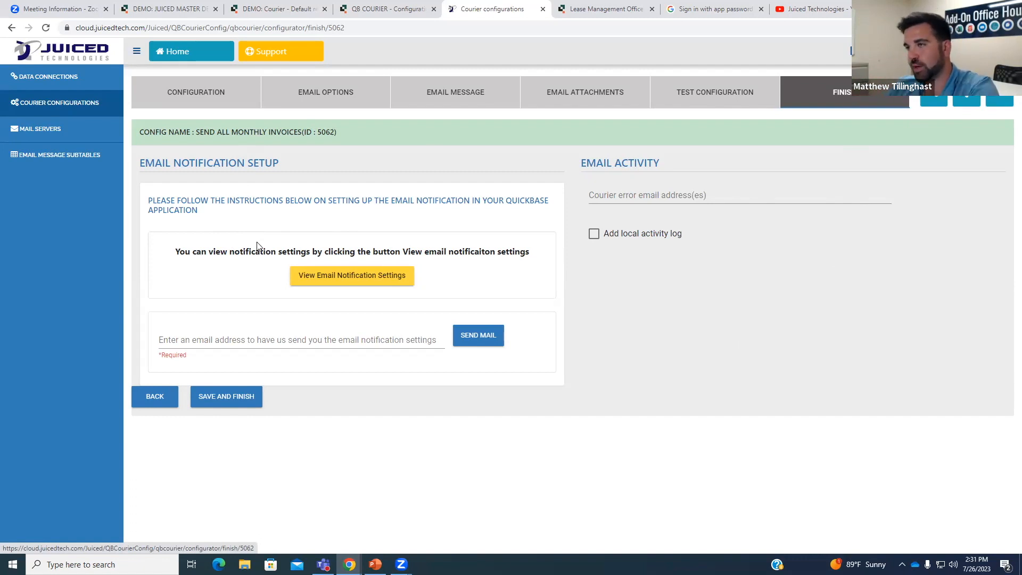
# In Lease Management, leave the Invoices table settings and open the Leases table settings.
pyautogui.click(607, 9)
pyautogui.scroll(8, 377, 228)
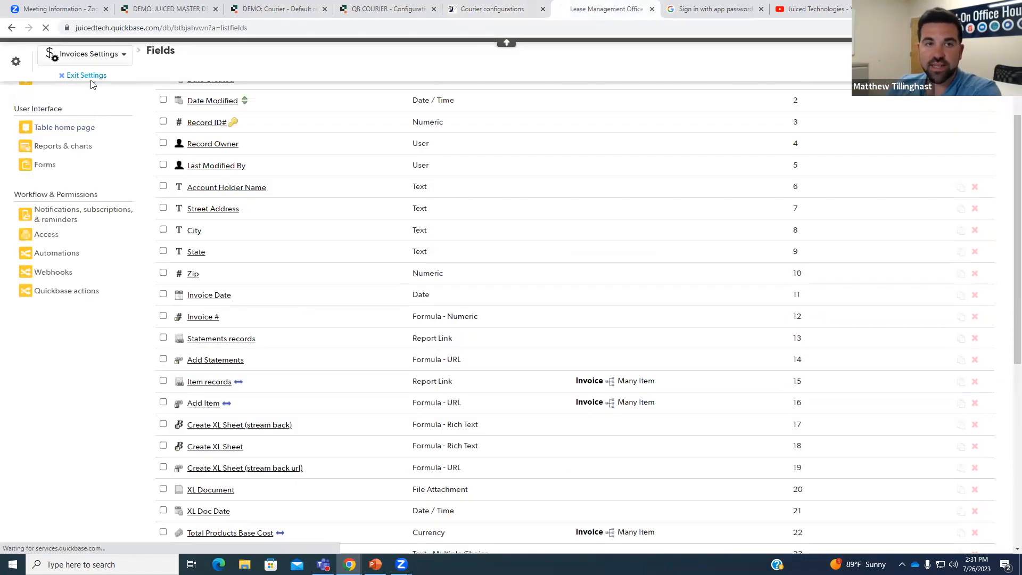
pyautogui.click(85, 76)
pyautogui.click(212, 110)
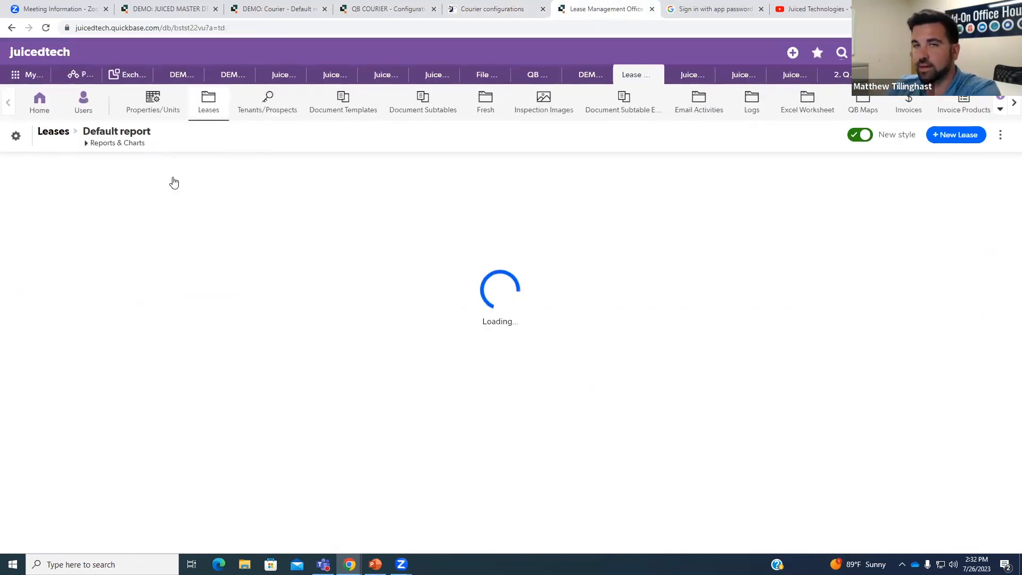
pyautogui.click(16, 136)
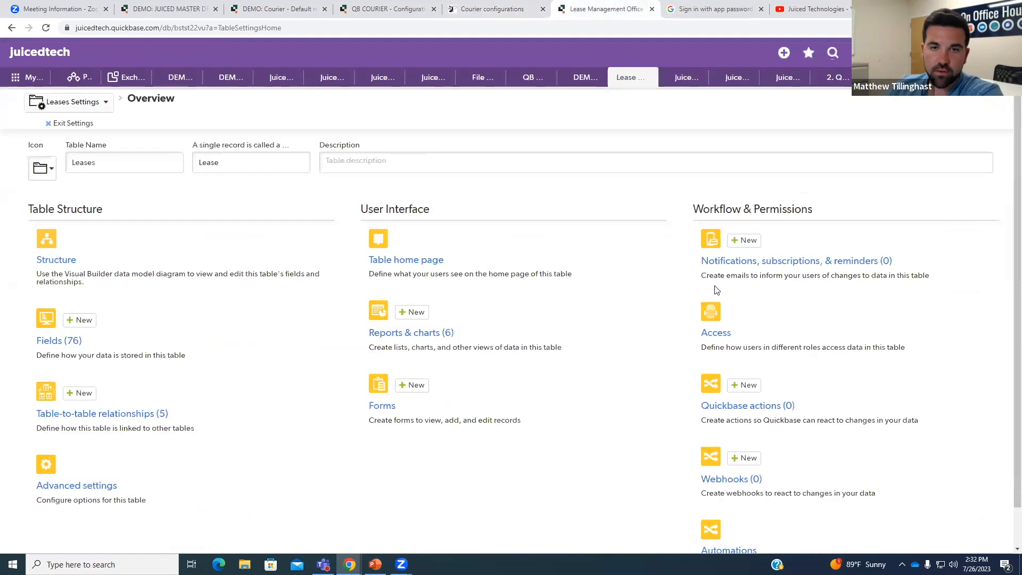
# Open the Tenants/Prospects Welcome Letter Email copy notification, then start a new browser tab.
pyautogui.click(775, 265)
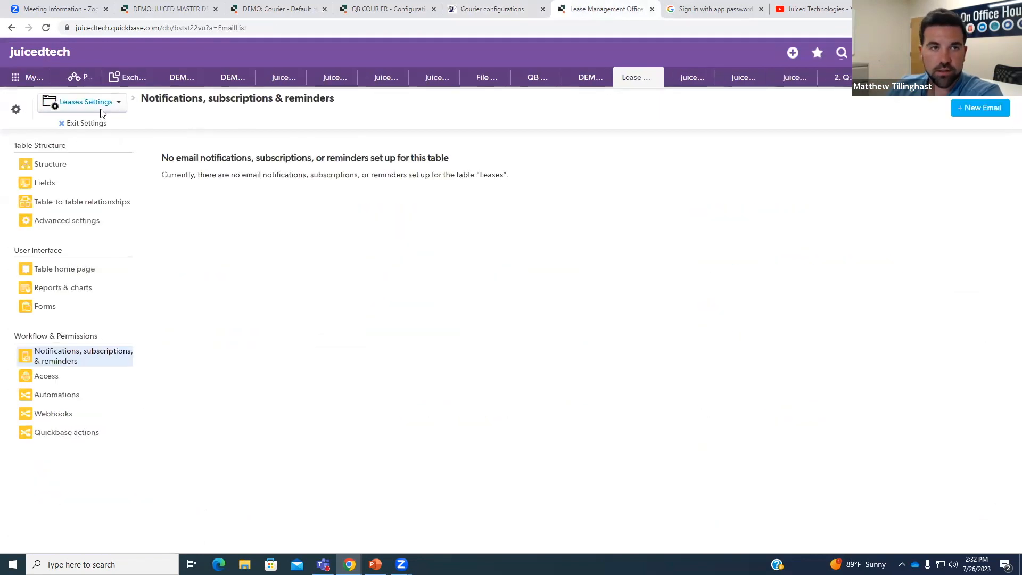
pyautogui.click(85, 101)
pyautogui.click(108, 228)
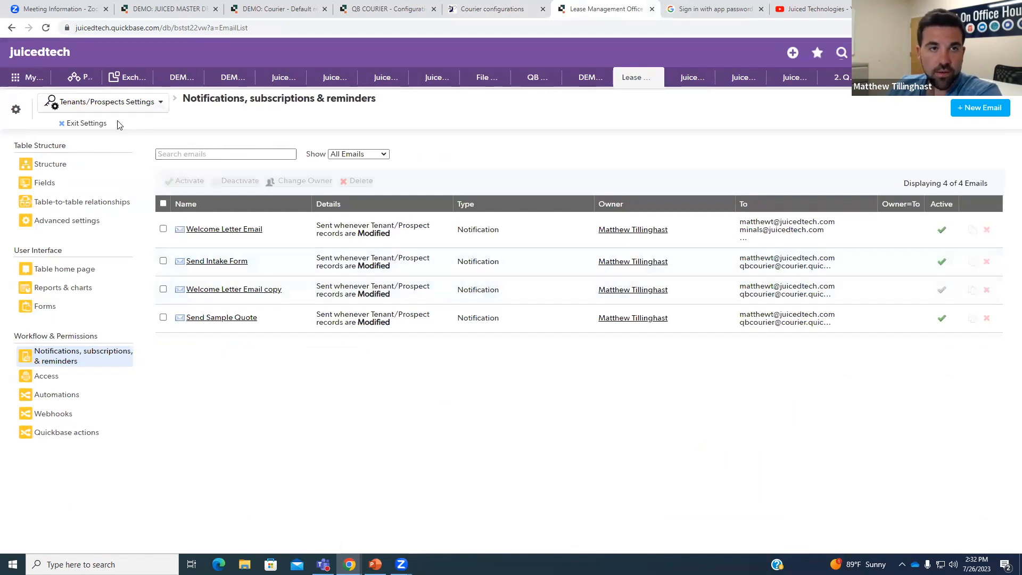
pyautogui.click(272, 296)
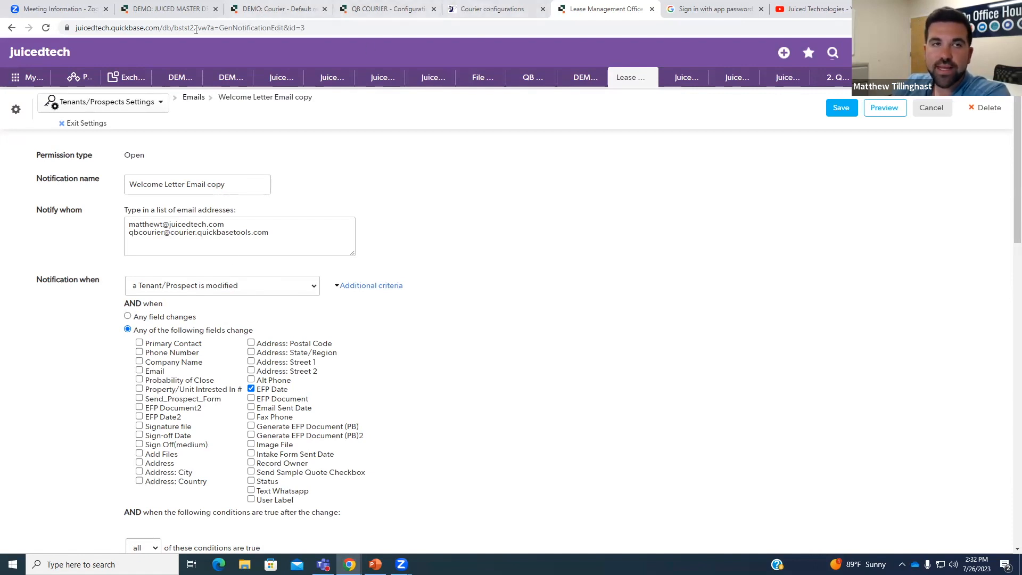
pyautogui.click(891, 9)
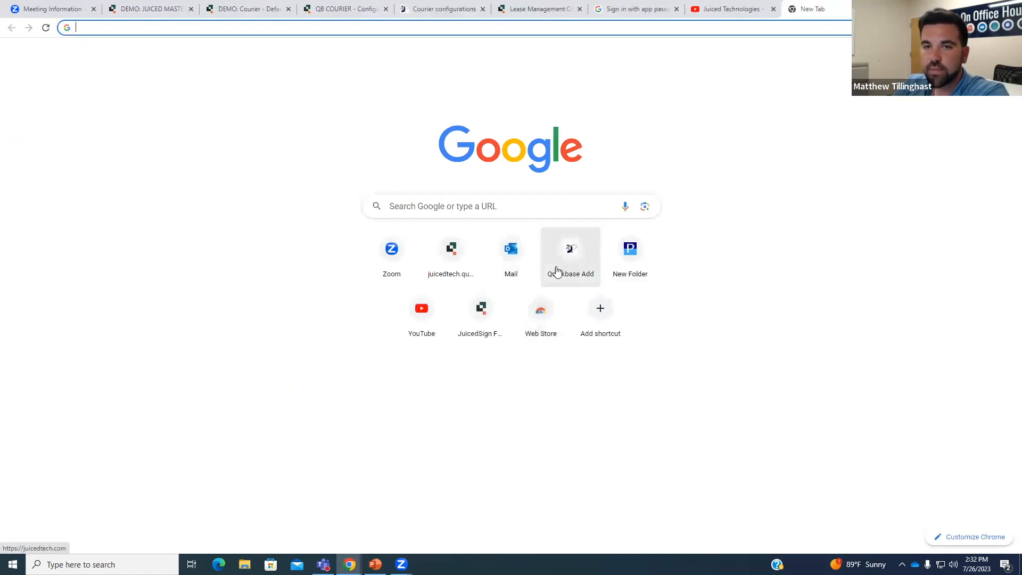
# Browse the Juiced help site to Email/Text Processing > Courier for Quick Base > How To's.
pyautogui.click(574, 270)
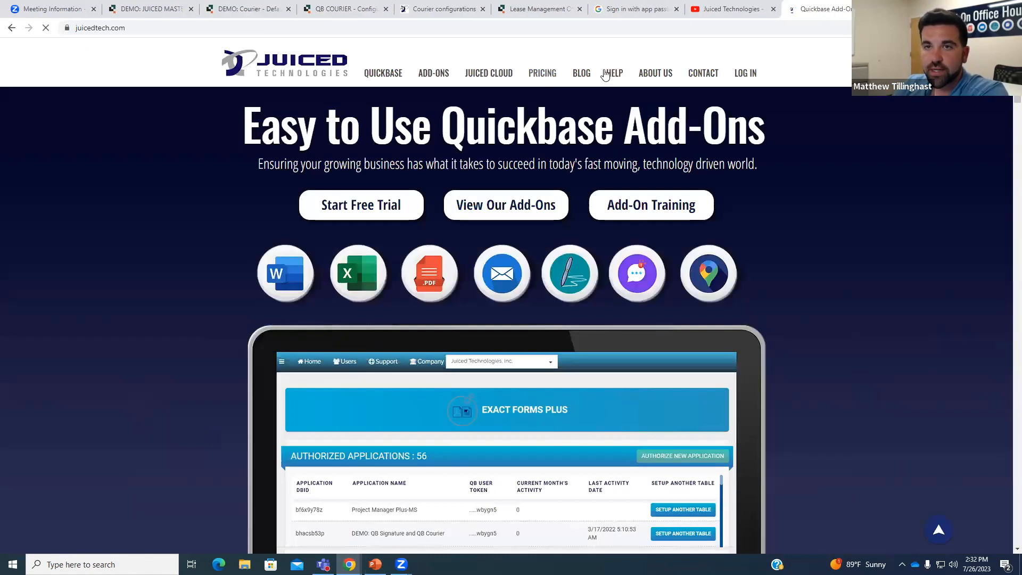
pyautogui.click(613, 75)
pyautogui.scroll(-3, 47, 303)
pyautogui.scroll(-3, 62, 313)
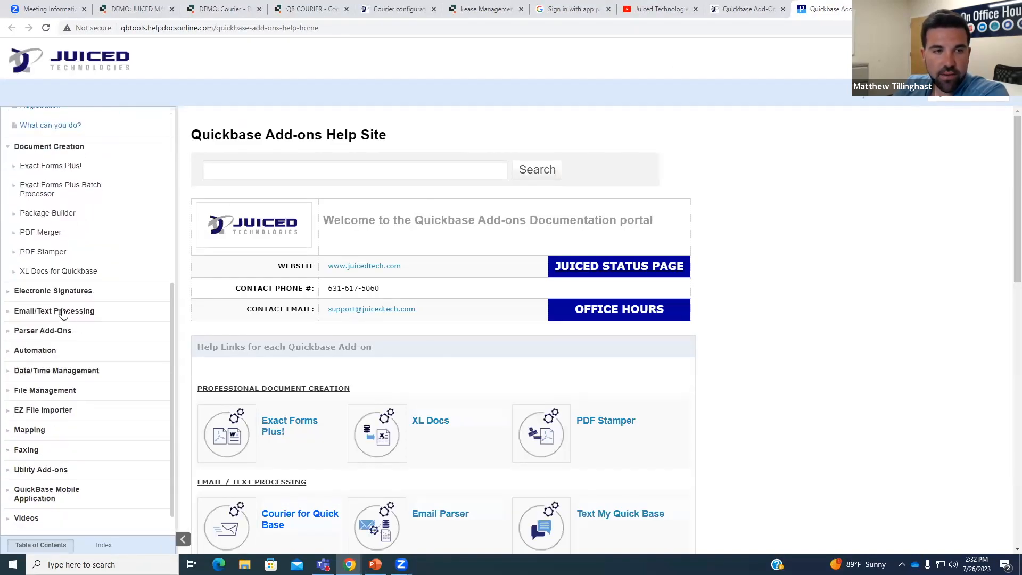
pyautogui.click(67, 312)
pyautogui.click(71, 357)
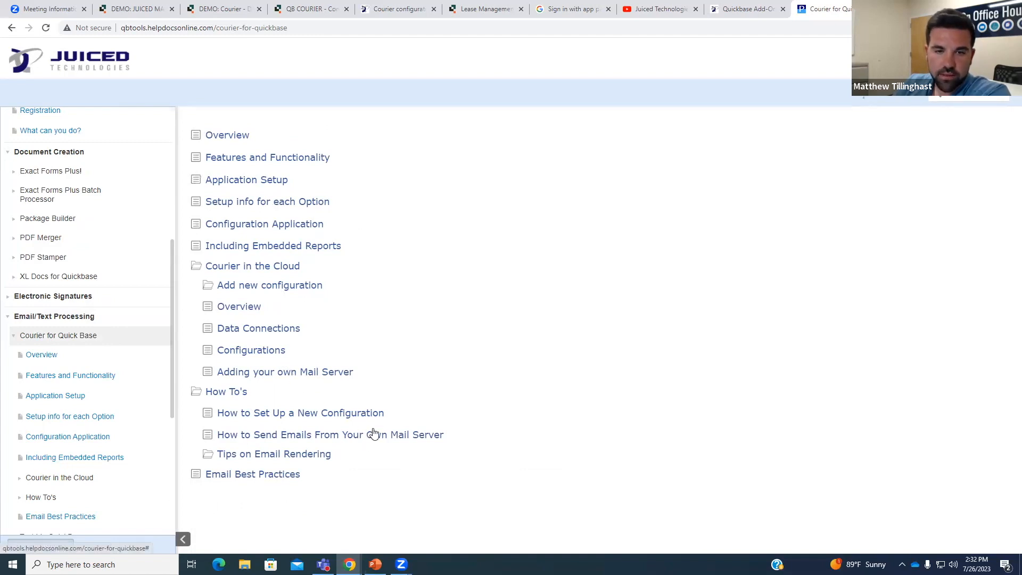
pyautogui.scroll(-1, 80, 400)
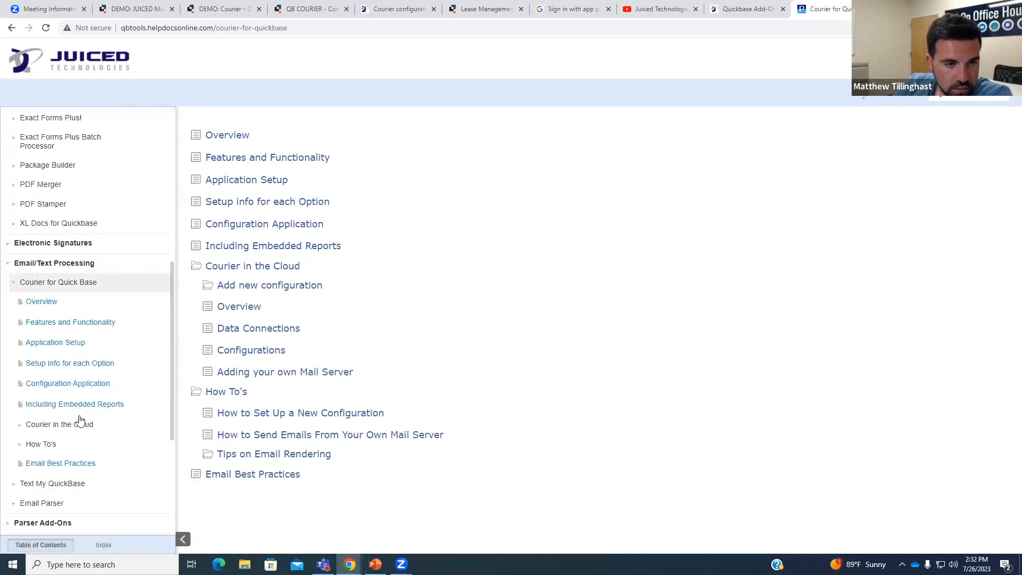
pyautogui.click(41, 447)
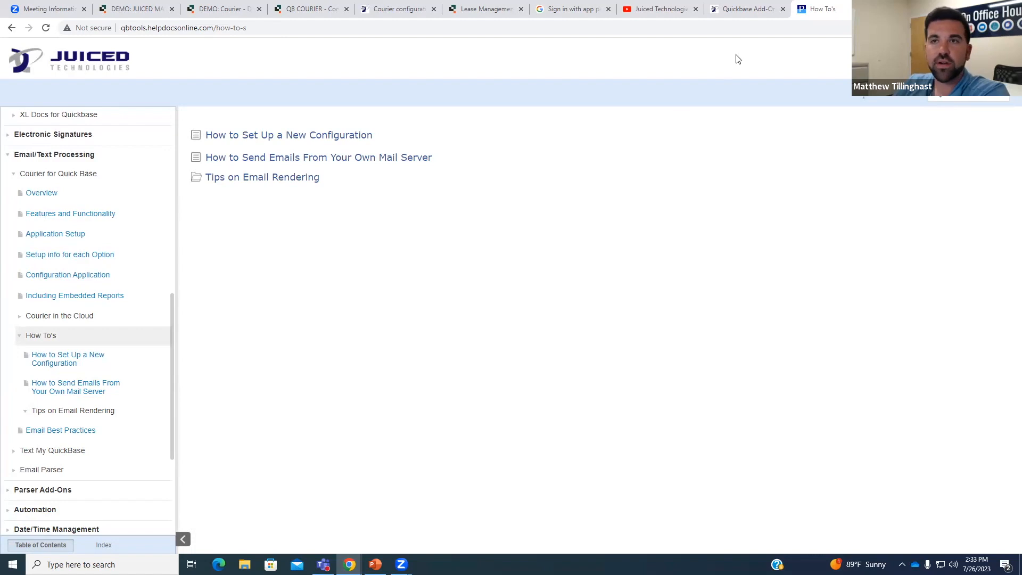
# Return to the Juiced homepage, dismiss its webinar popup, and go back to the Courier tab.
pyautogui.click(747, 11)
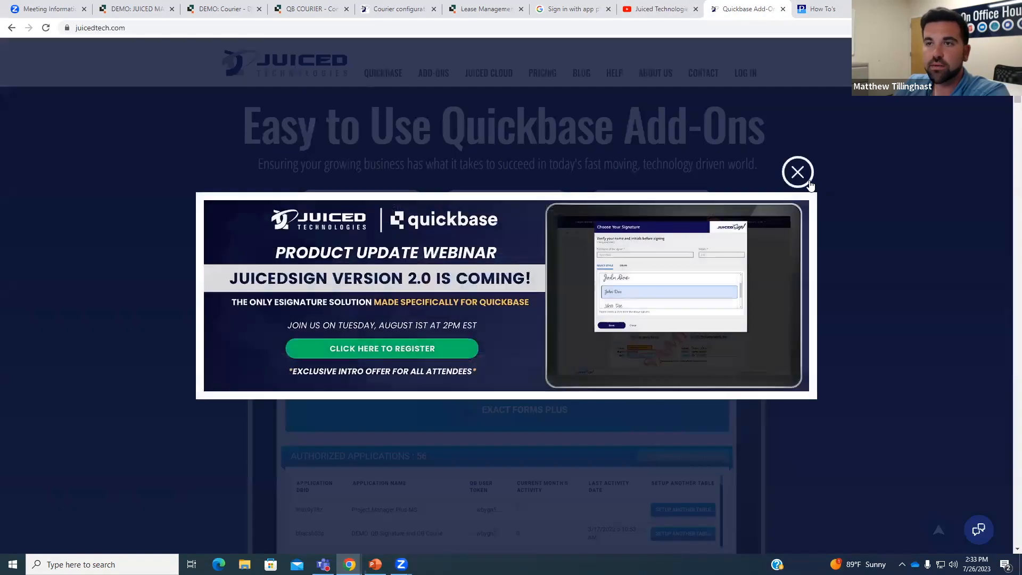
pyautogui.click(803, 179)
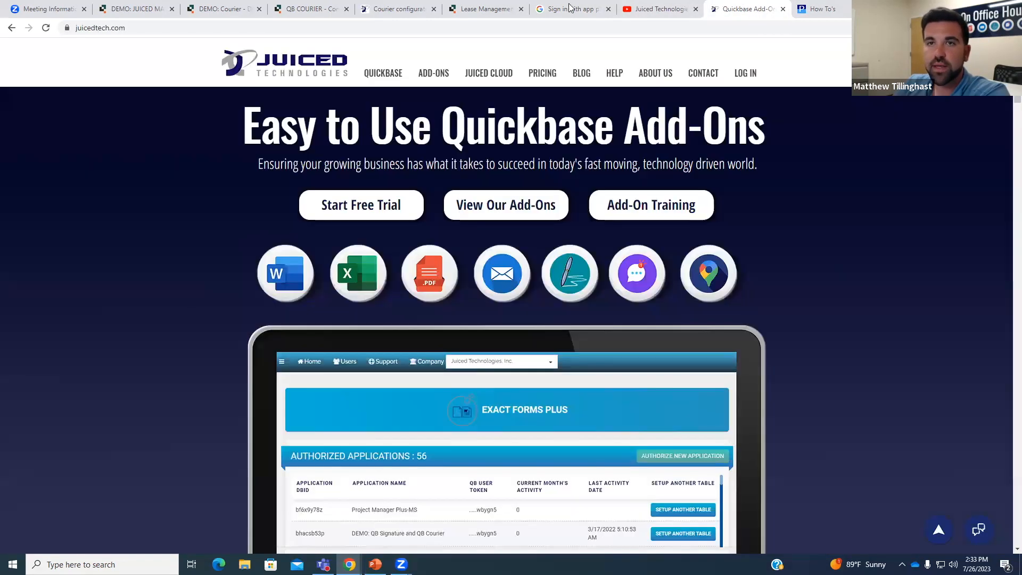
pyautogui.click(407, 9)
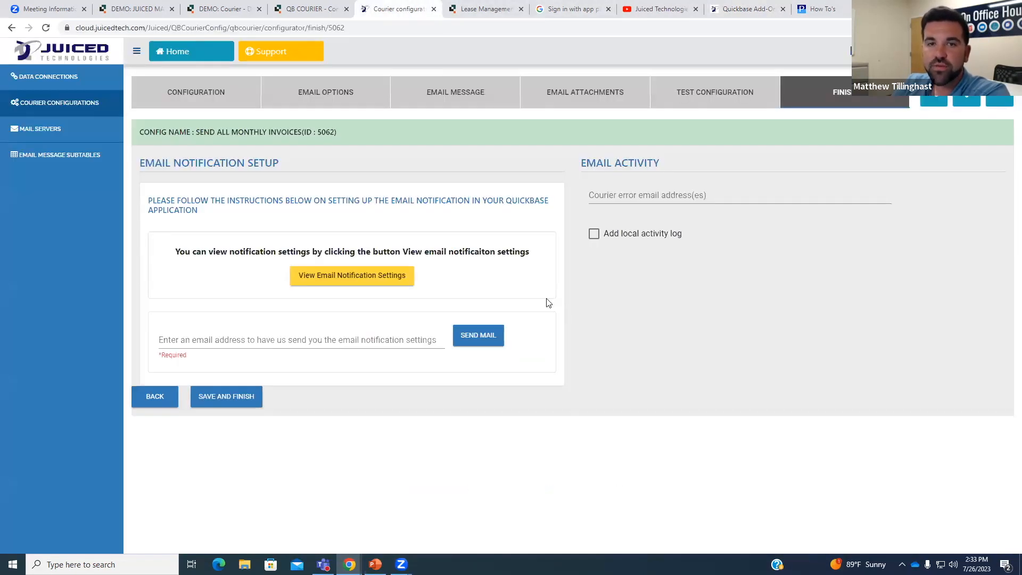
# Show Courier's required Quickbase email notification settings and highlight the setting names.
pyautogui.click(331, 284)
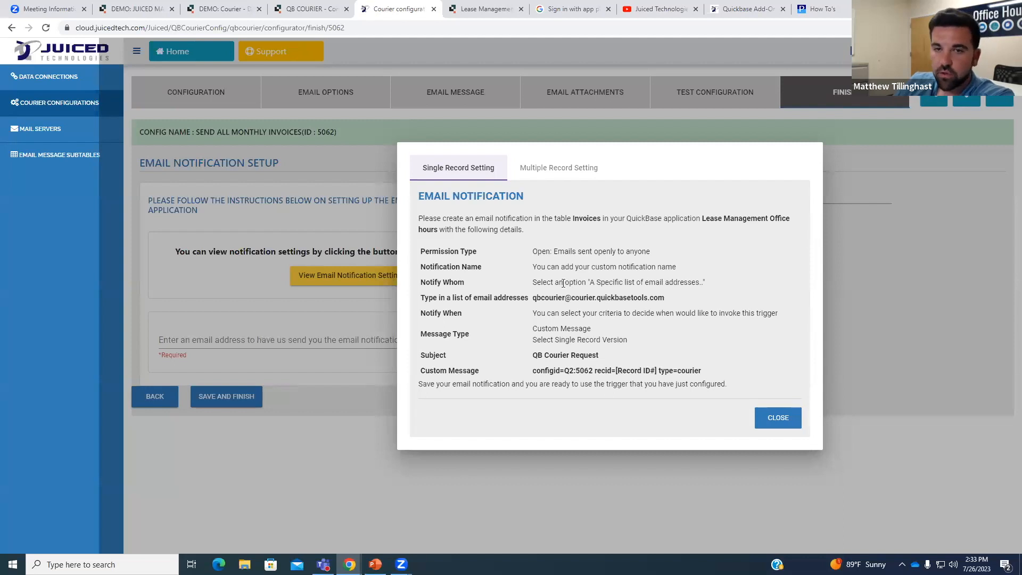
pyautogui.moveTo(426, 252); pyautogui.dragTo(471, 286)
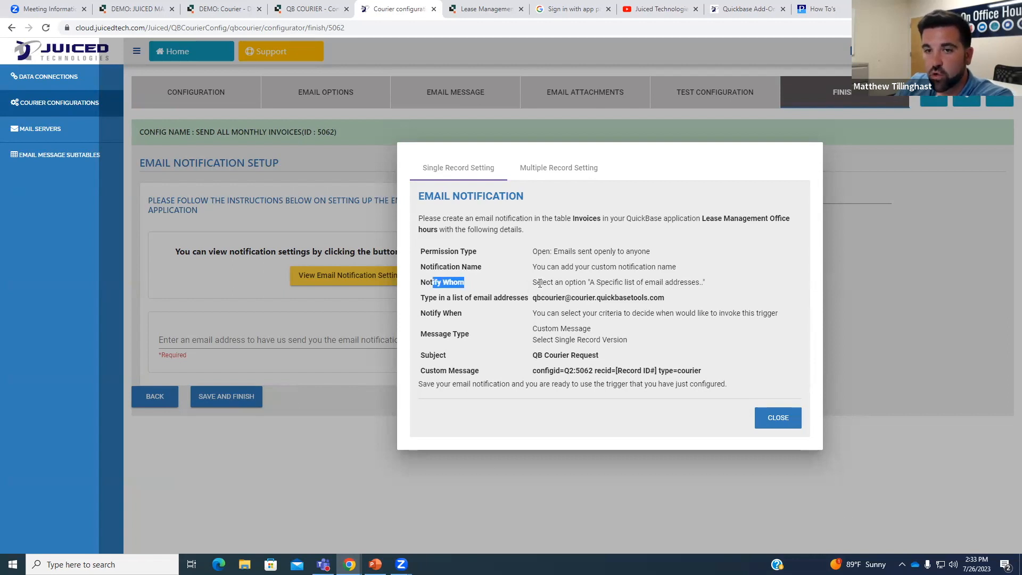
pyautogui.click(535, 299)
# Highlight the courier intake address and compare it with the Quickbase notification's Notify whom recipients.
pyautogui.moveTo(568, 299); pyautogui.dragTo(668, 302)
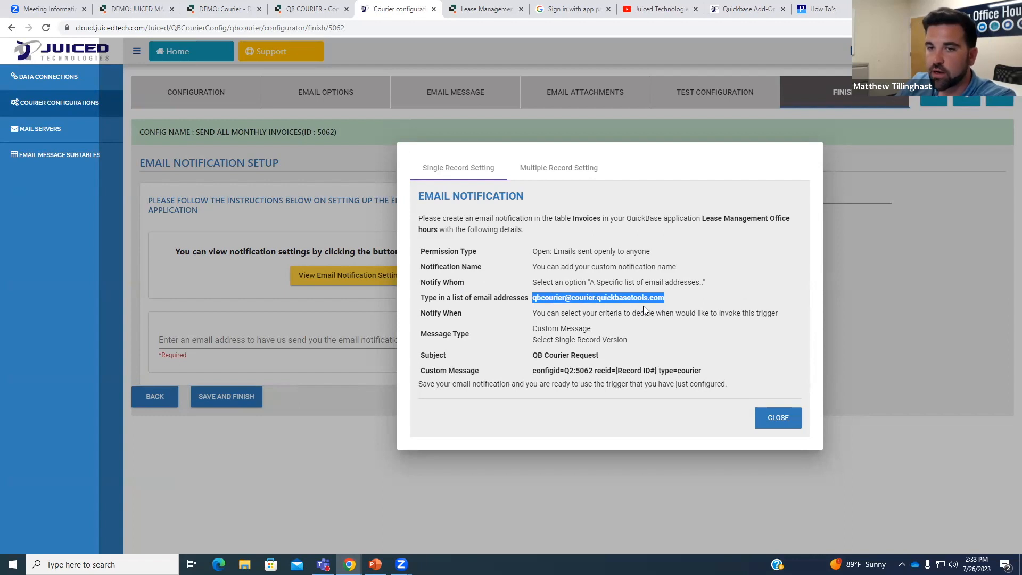
pyautogui.click(656, 299)
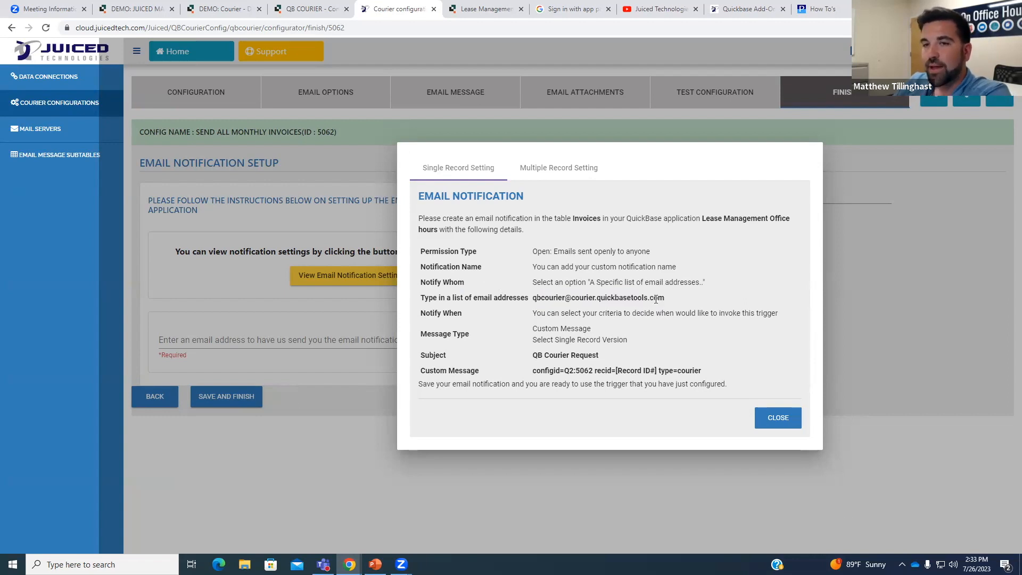
pyautogui.moveTo(664, 299); pyautogui.dragTo(573, 308)
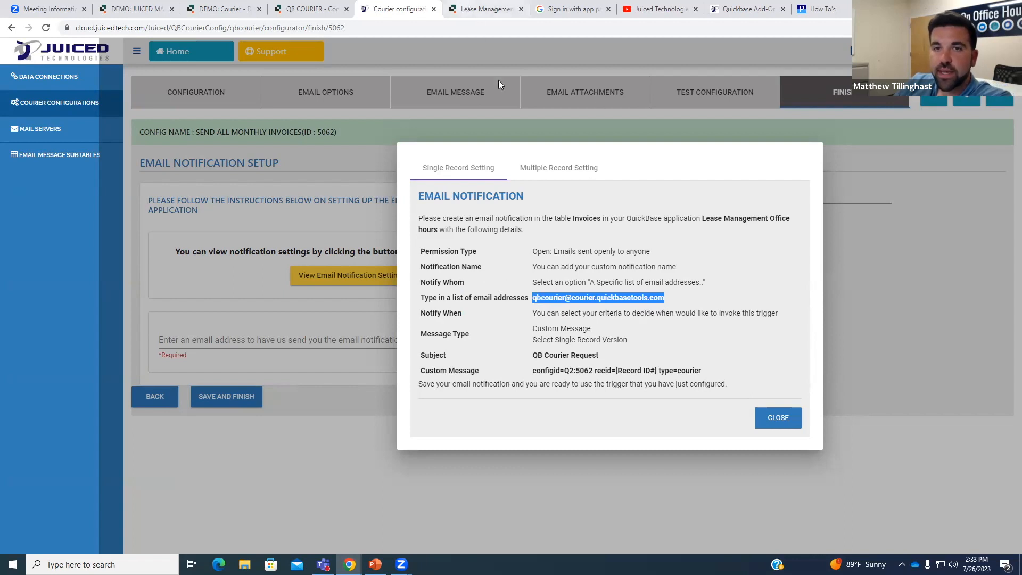
pyautogui.click(482, 9)
pyautogui.moveTo(270, 233); pyautogui.dragTo(130, 226)
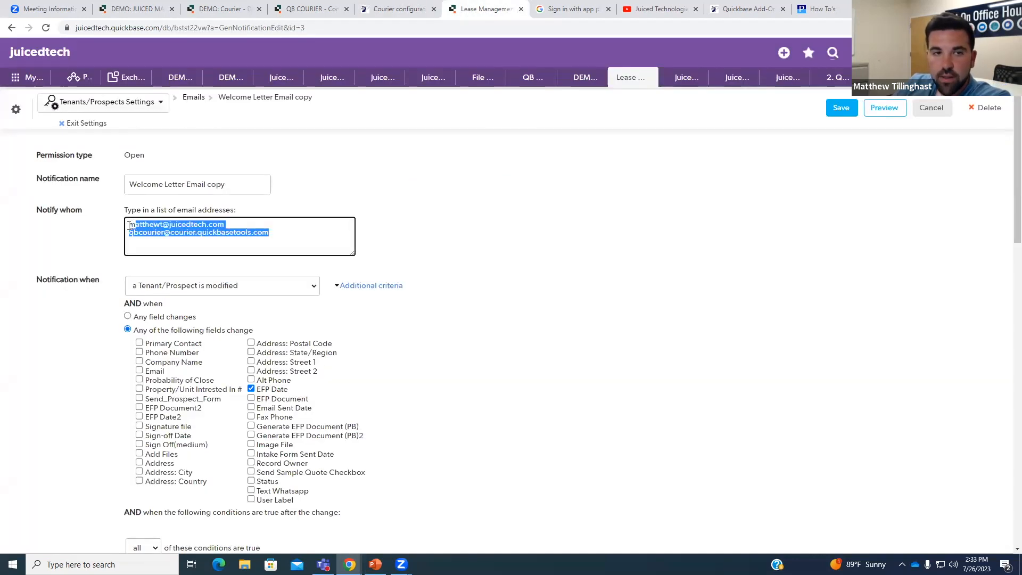
# Check the Welcome Letter Email copy recipients against the Courier dialog and scroll to its EFP Date conditions.
pyautogui.click(224, 226)
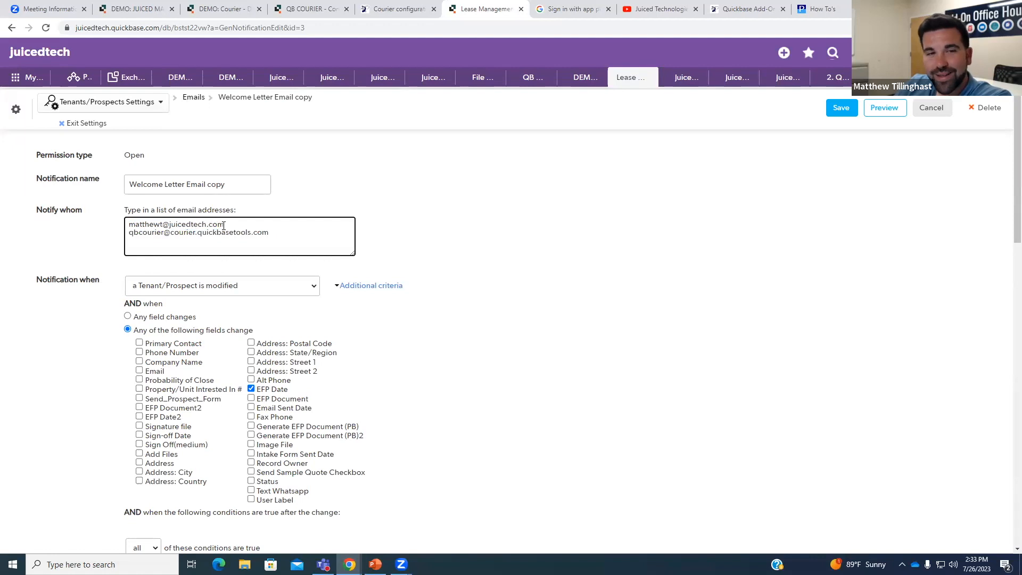
pyautogui.moveTo(223, 226); pyautogui.dragTo(129, 225)
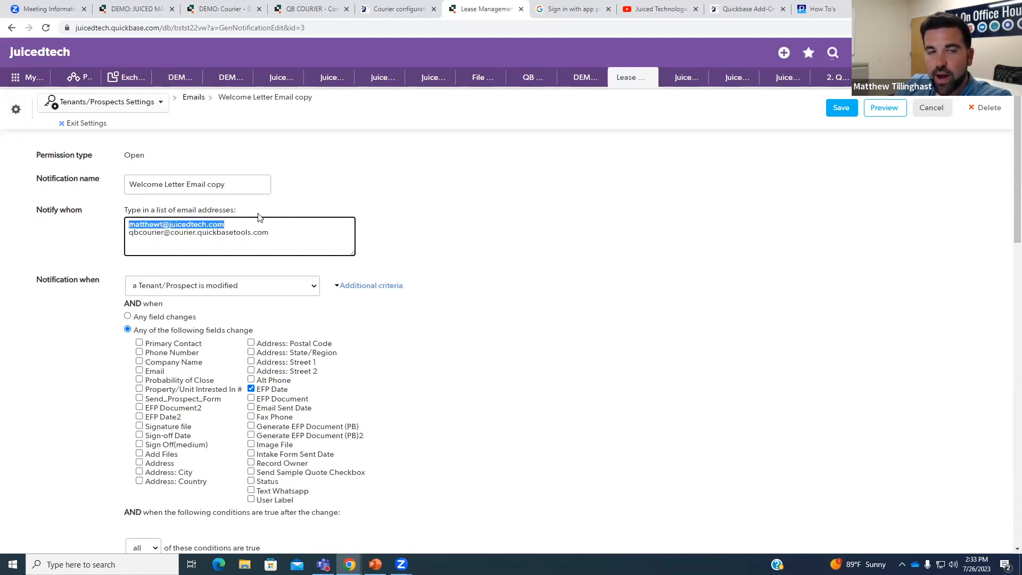
pyautogui.click(250, 218)
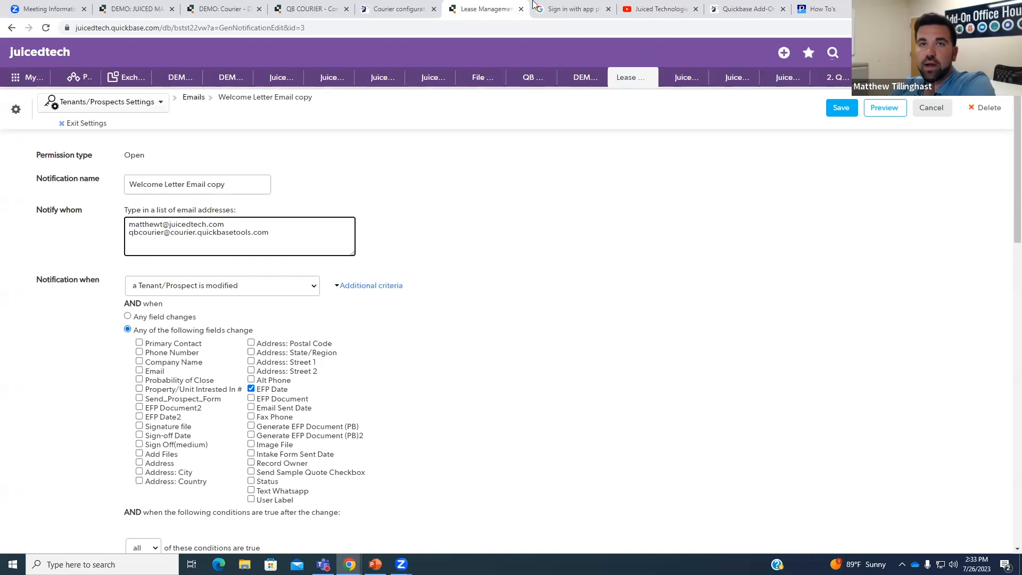
pyautogui.click(399, 9)
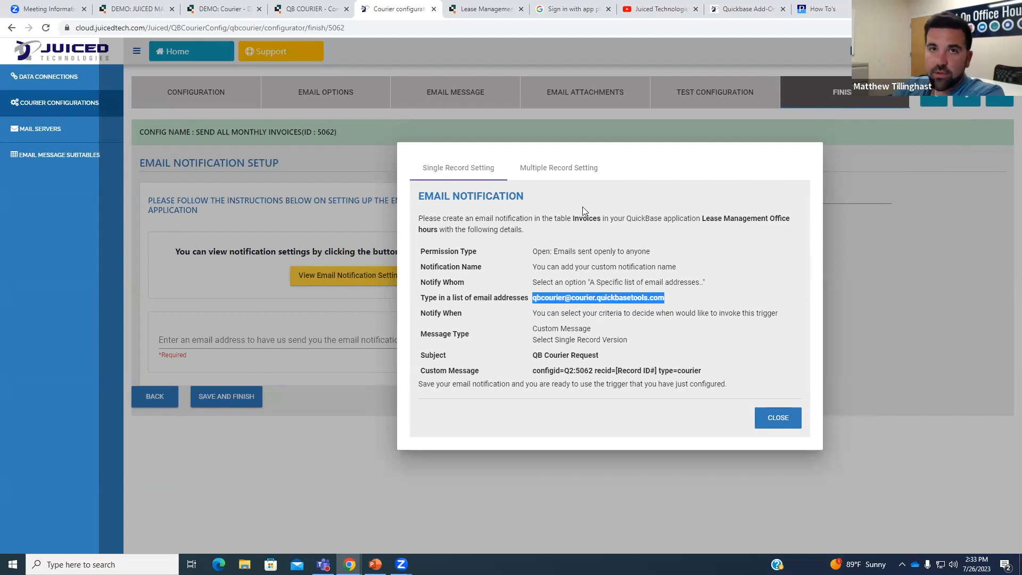
pyautogui.click(482, 9)
pyautogui.scroll(-1, 212, 303)
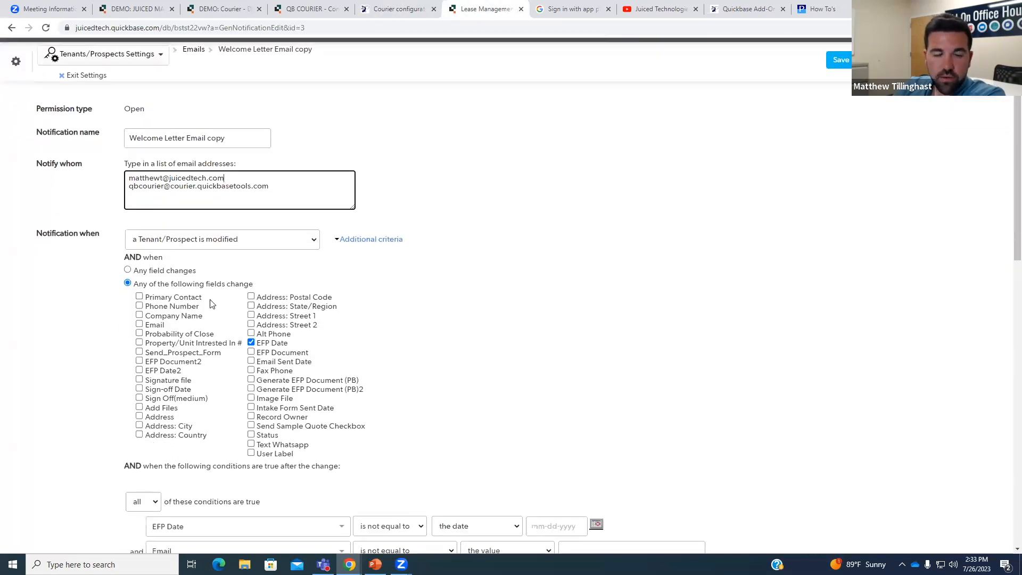
pyautogui.scroll(-1, 212, 303)
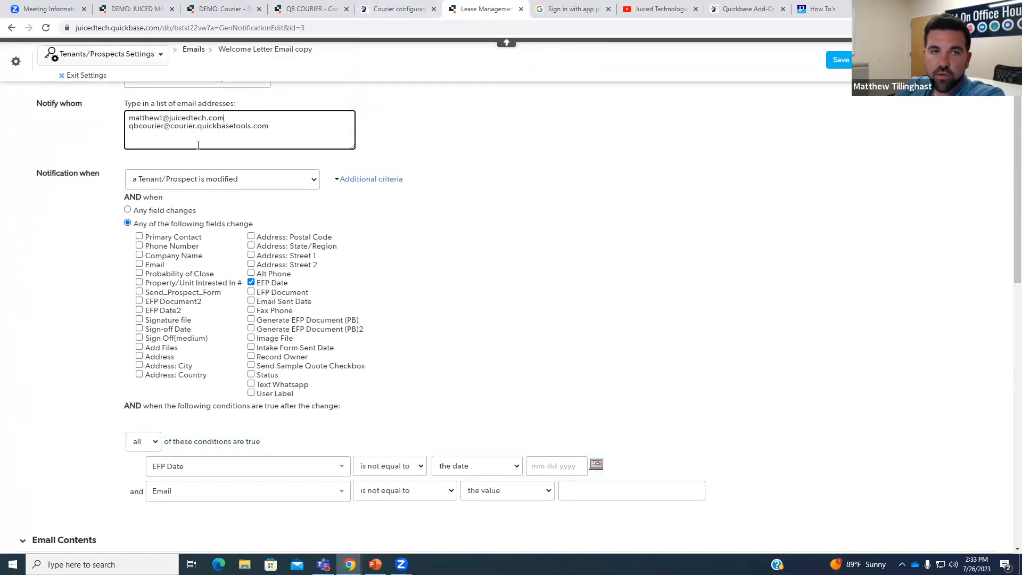
pyautogui.click(390, 14)
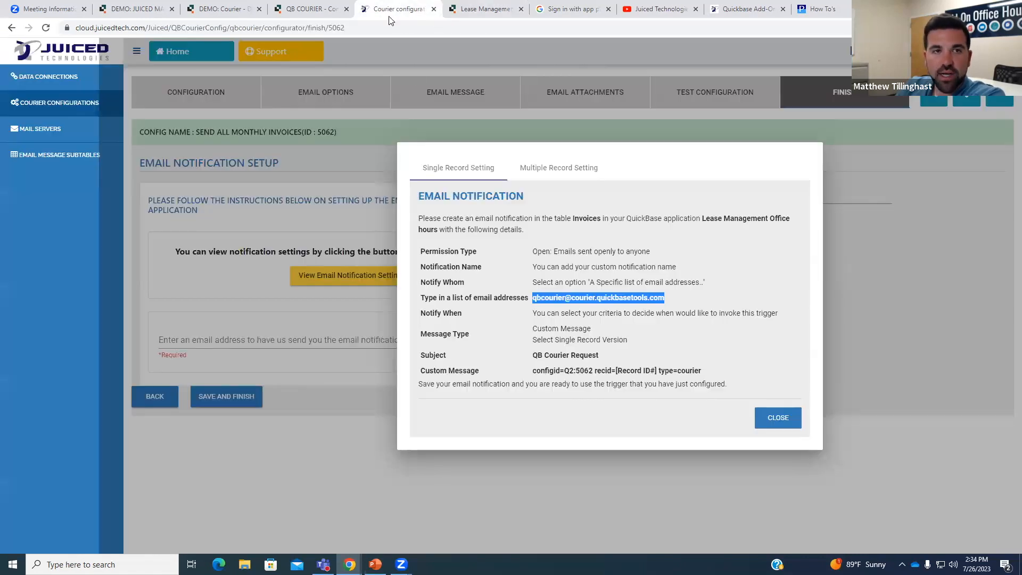
pyautogui.click(603, 320)
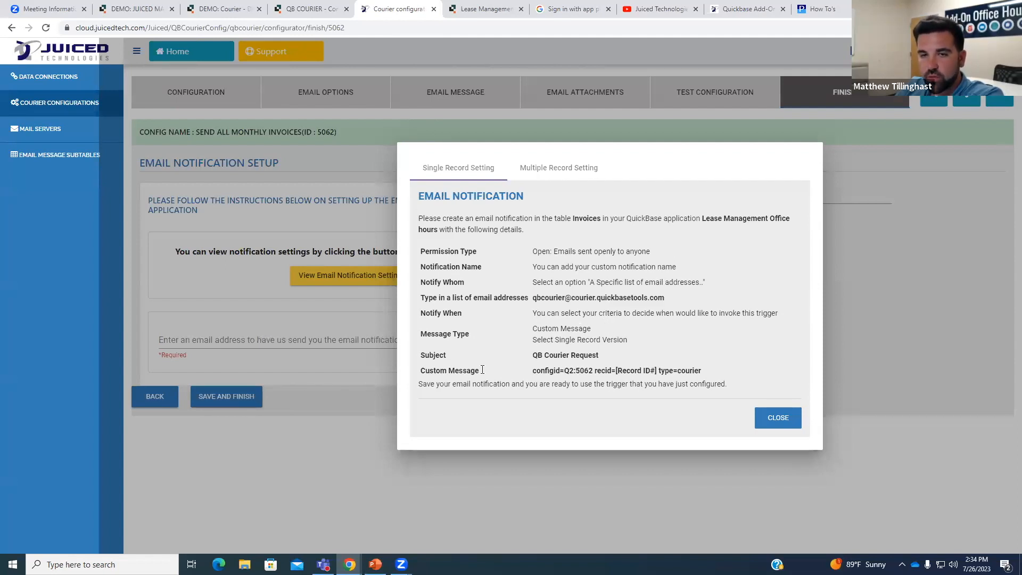
pyautogui.moveTo(563, 371); pyautogui.dragTo(703, 371)
pyautogui.click(600, 378)
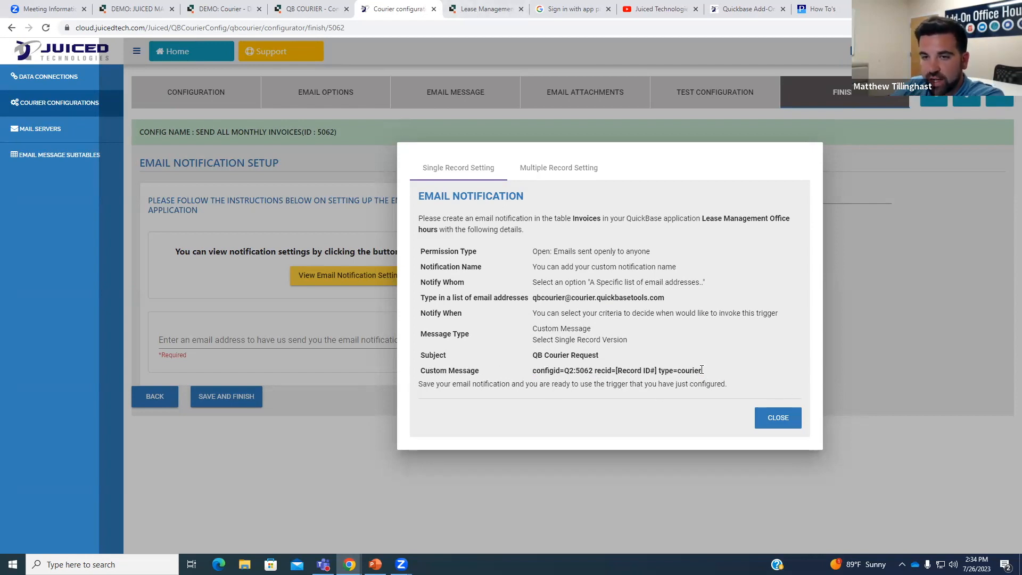
# Compare the Quickbase notification's existing custom message with Courier's QB Courier Request message requirements.
pyautogui.click(469, 4)
pyautogui.scroll(-6, 531, 326)
pyautogui.scroll(-1, 271, 362)
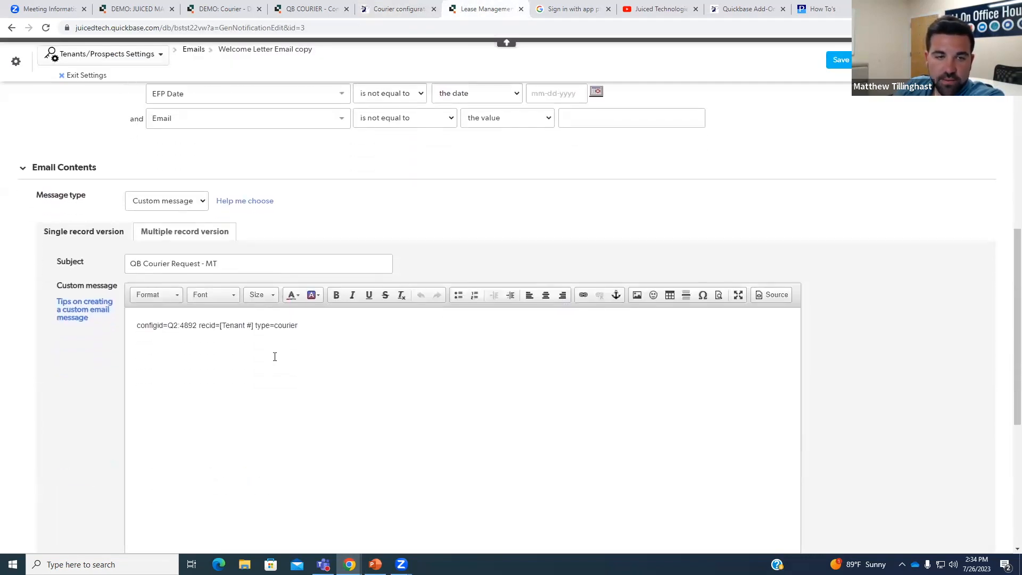
pyautogui.moveTo(136, 325); pyautogui.dragTo(310, 324)
pyautogui.click(310, 324)
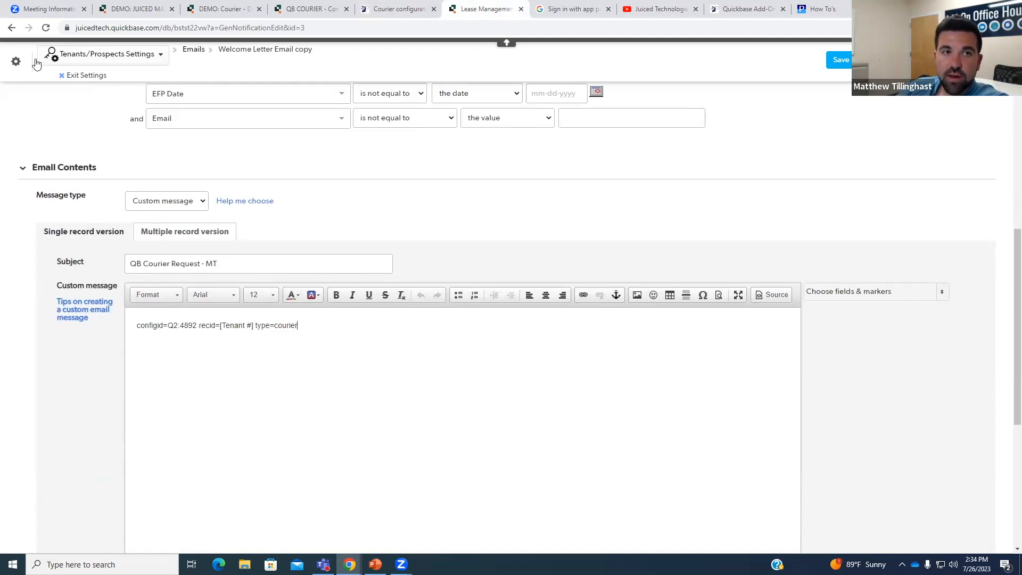
pyautogui.click(405, 9)
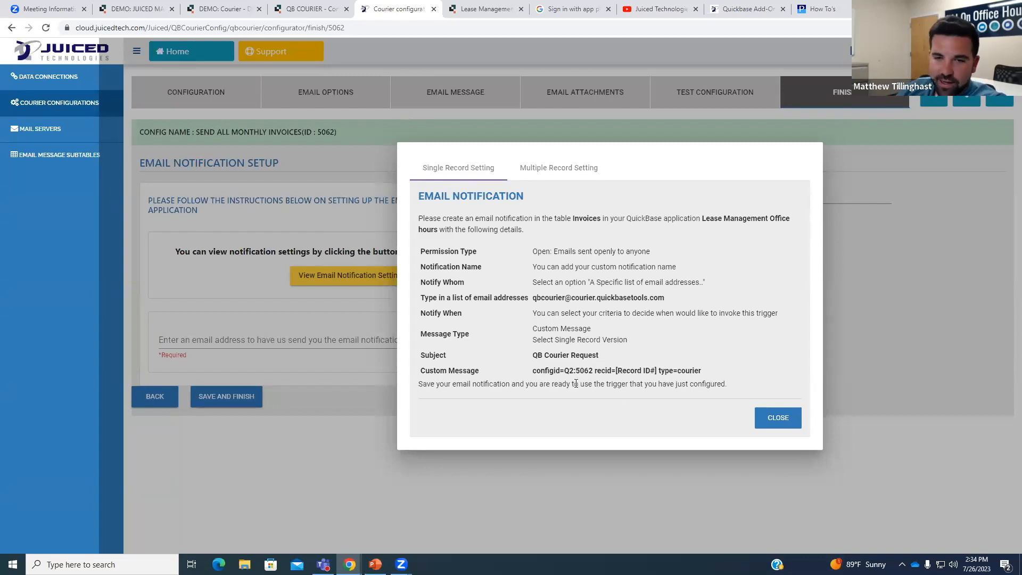
pyautogui.moveTo(533, 371); pyautogui.dragTo(701, 369)
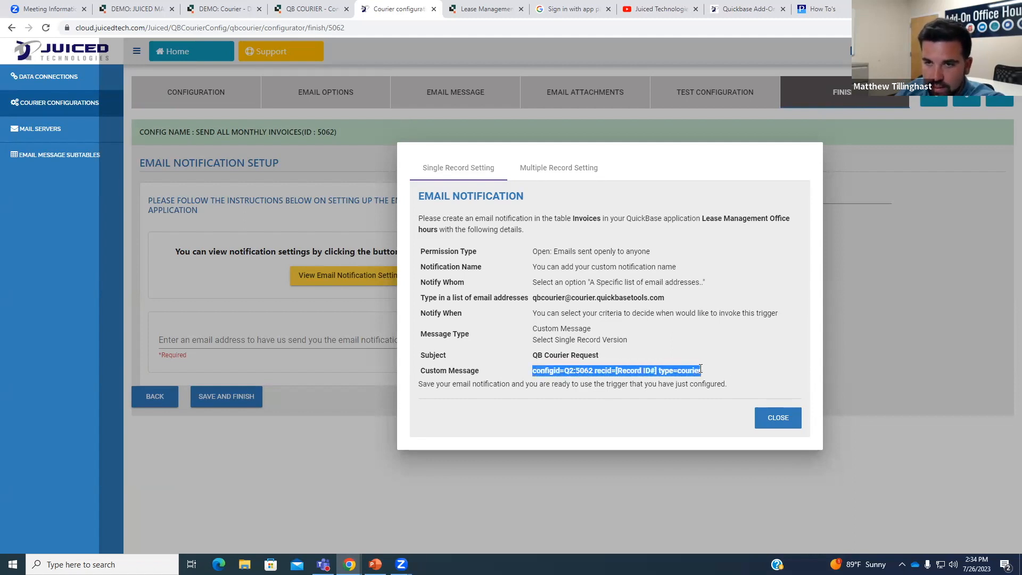
pyautogui.click(479, 9)
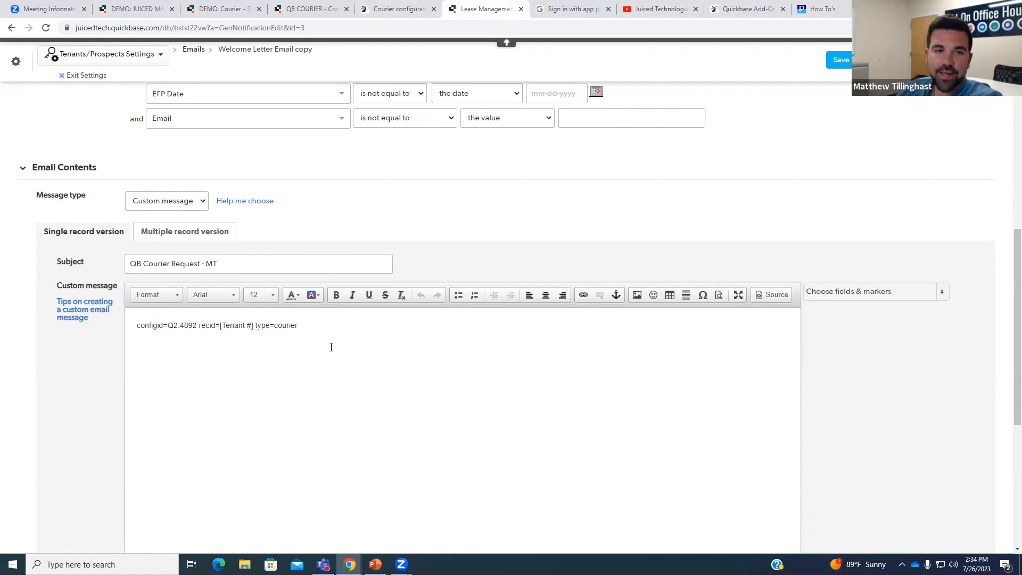
pyautogui.click(400, 9)
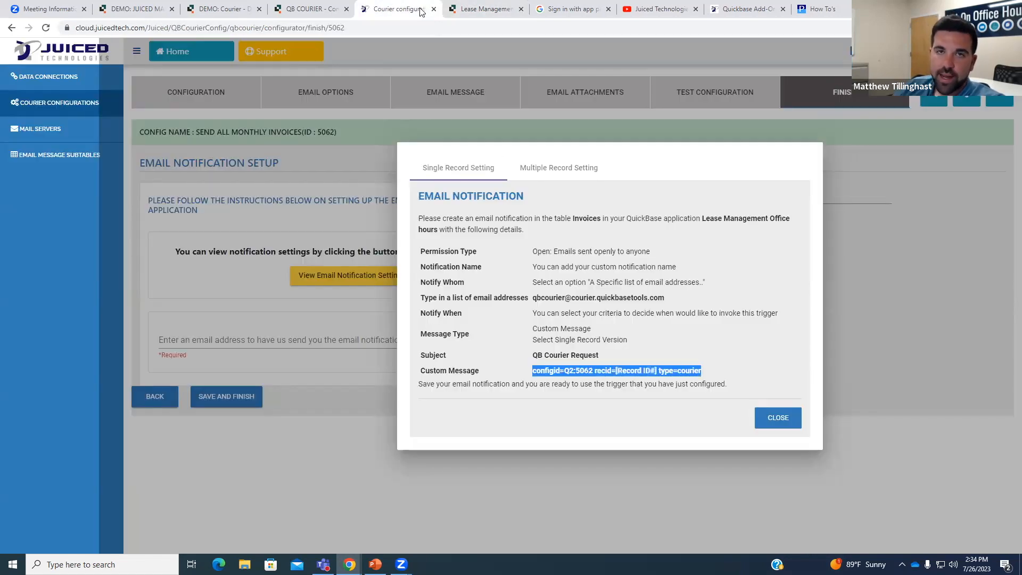
pyautogui.click(780, 425)
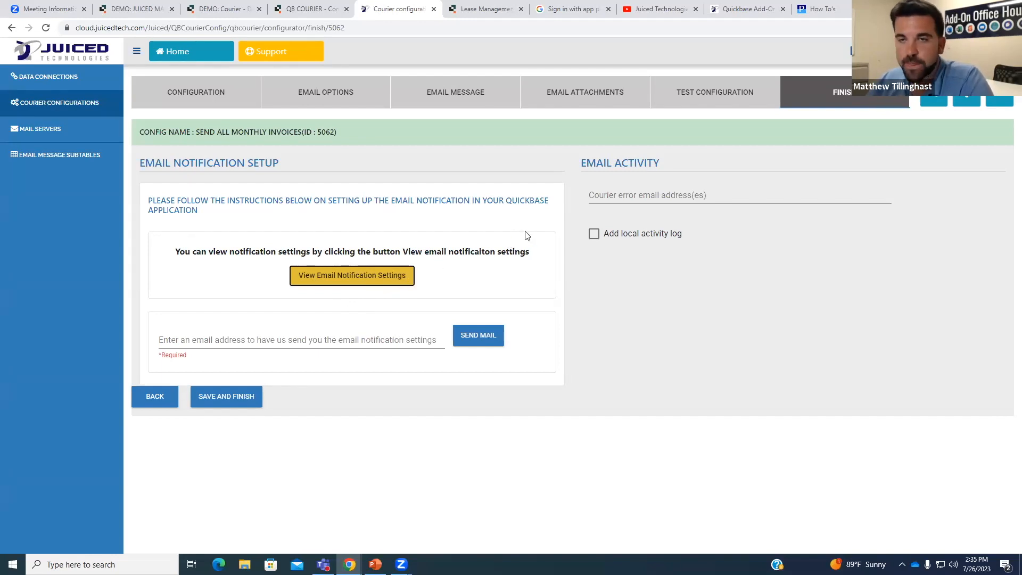
pyautogui.moveTo(625, 199)
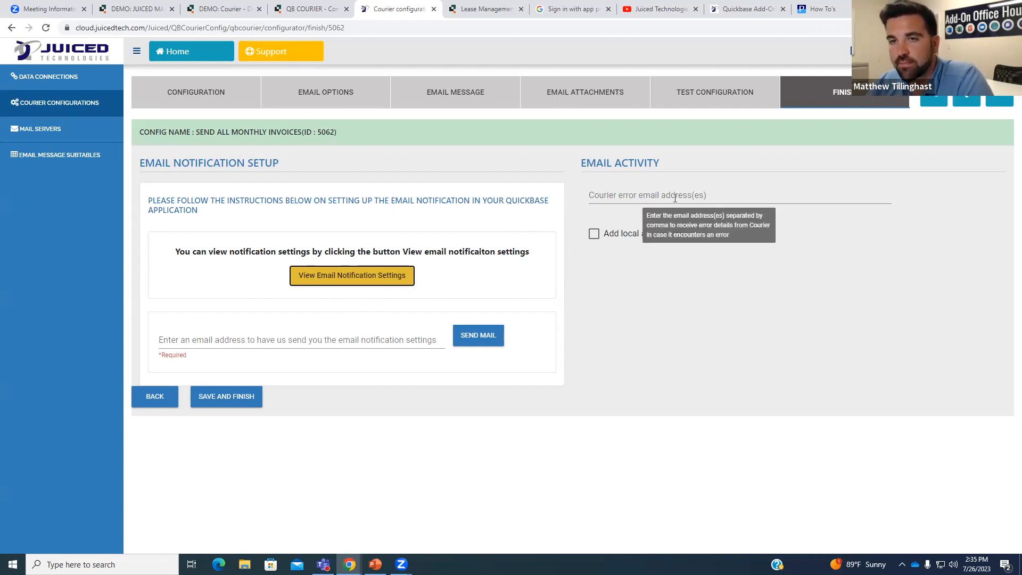
pyautogui.click(714, 197)
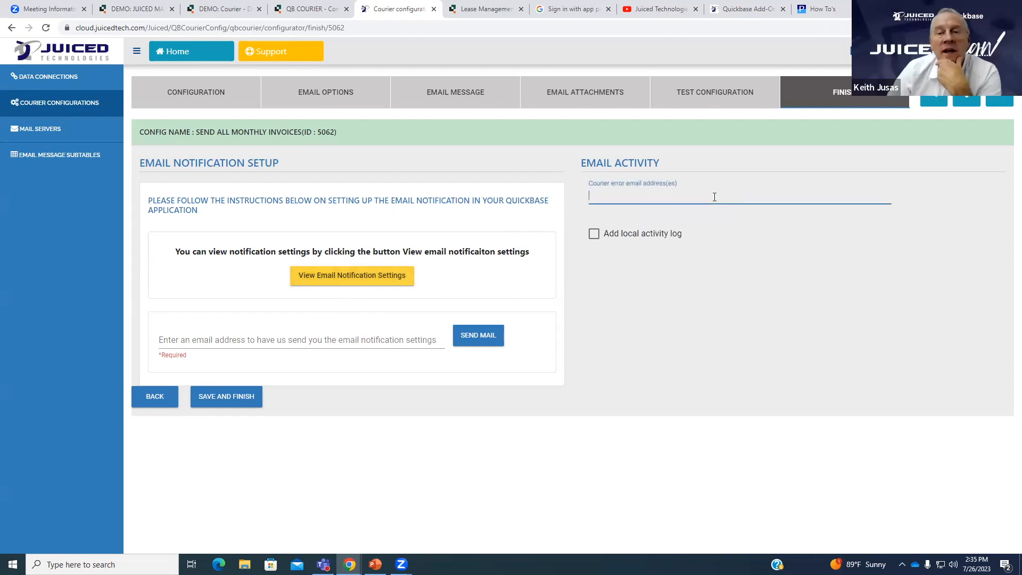
pyautogui.click(410, 282)
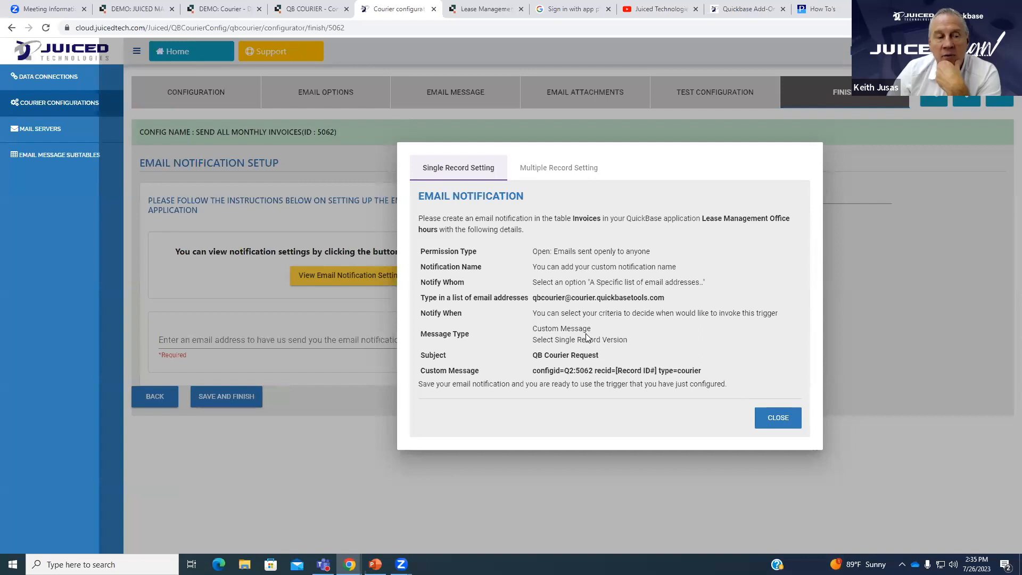
pyautogui.click(767, 418)
# Enter your own email address and send yourself the notification settings.
pyautogui.click(296, 343)
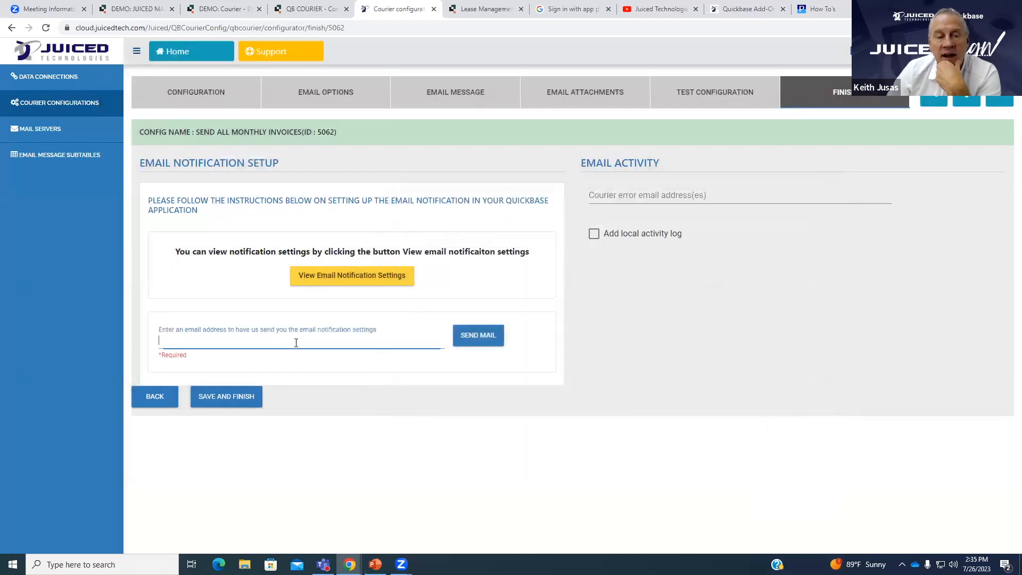
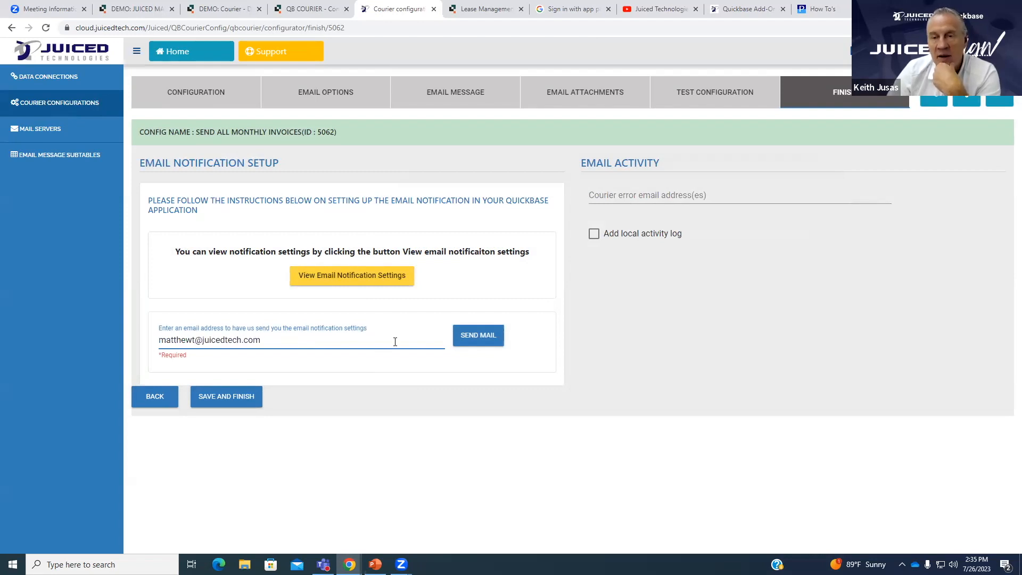
pyautogui.click(479, 344)
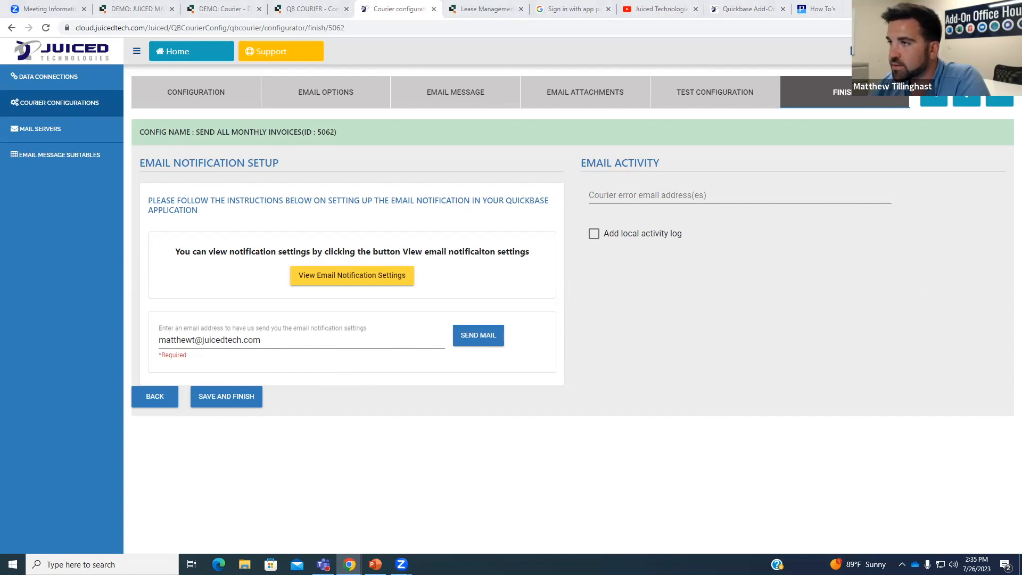
pyautogui.hotkey('alt', 'Tab')
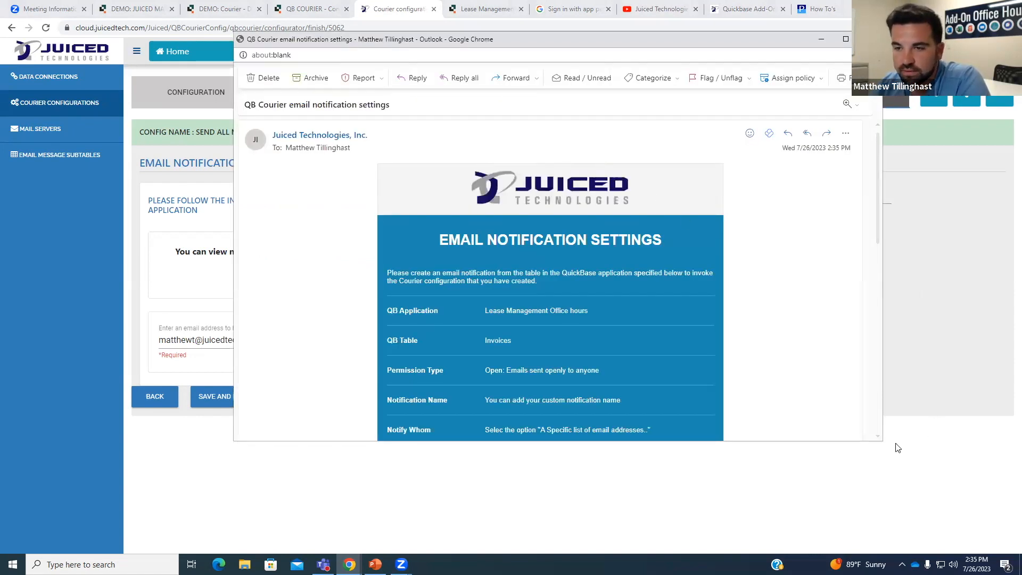
pyautogui.moveTo(881, 444); pyautogui.dragTo(941, 550)
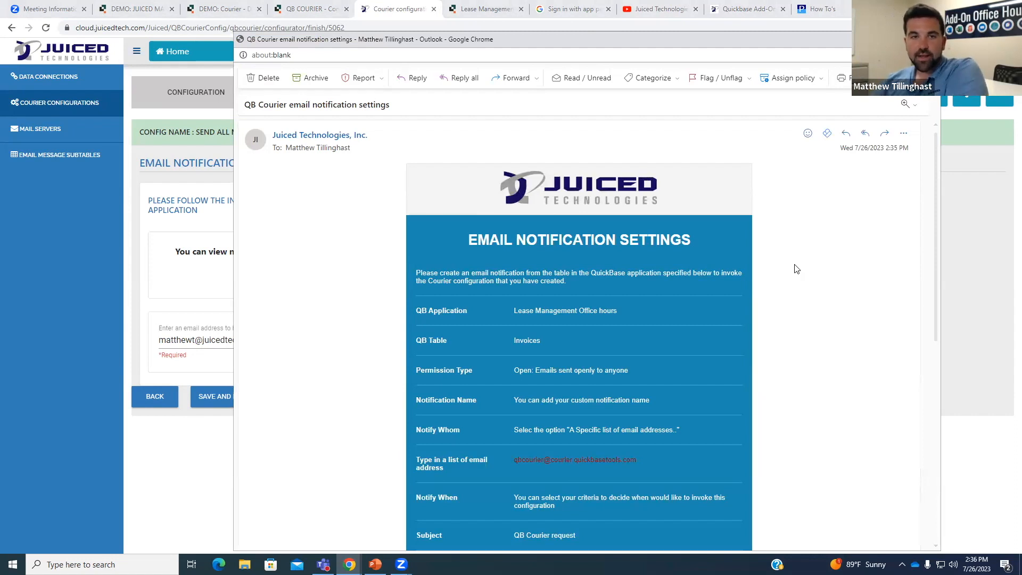
pyautogui.scroll(-3, 781, 287)
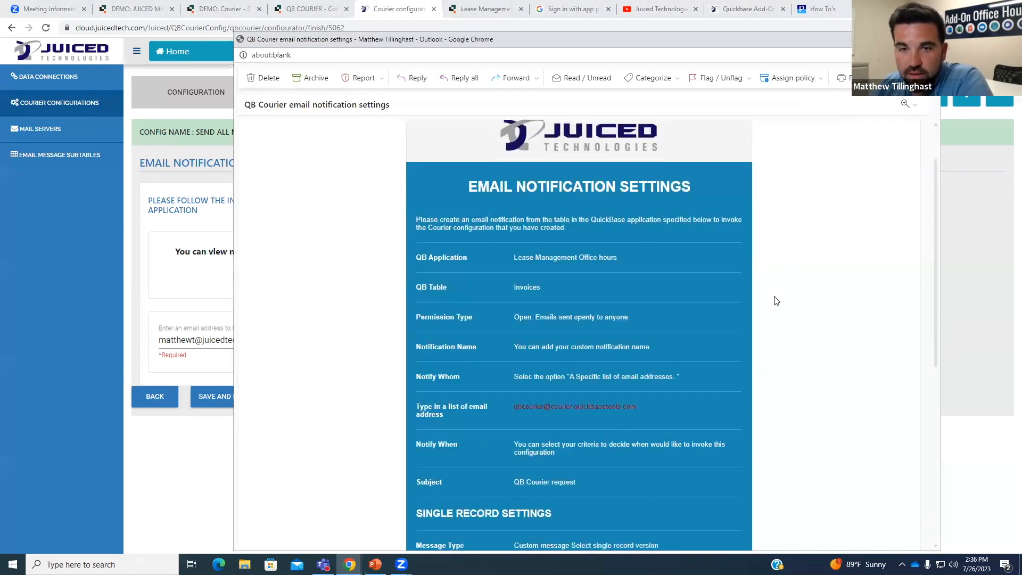
pyautogui.scroll(-1, 692, 373)
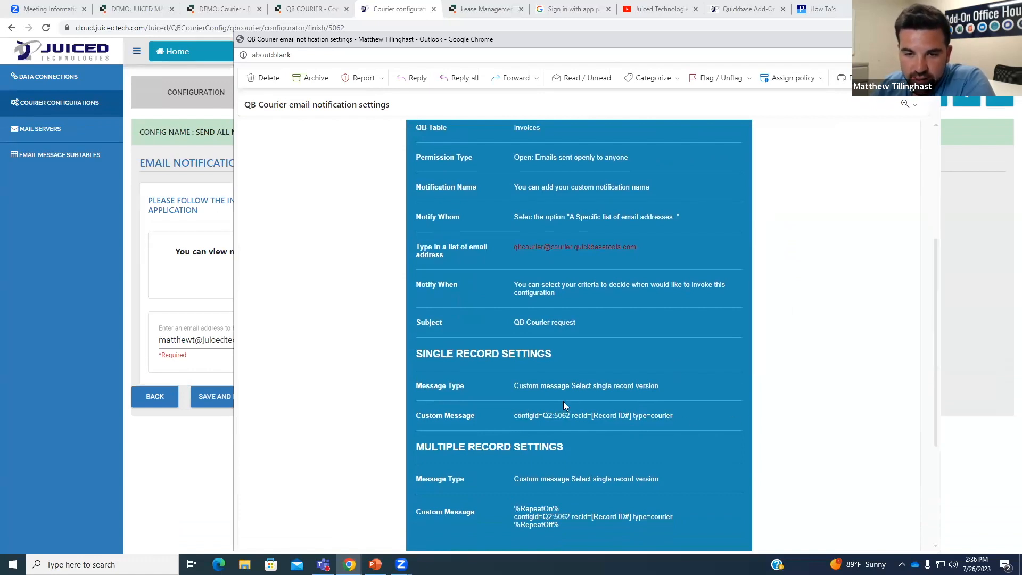
pyautogui.scroll(-2, 572, 399)
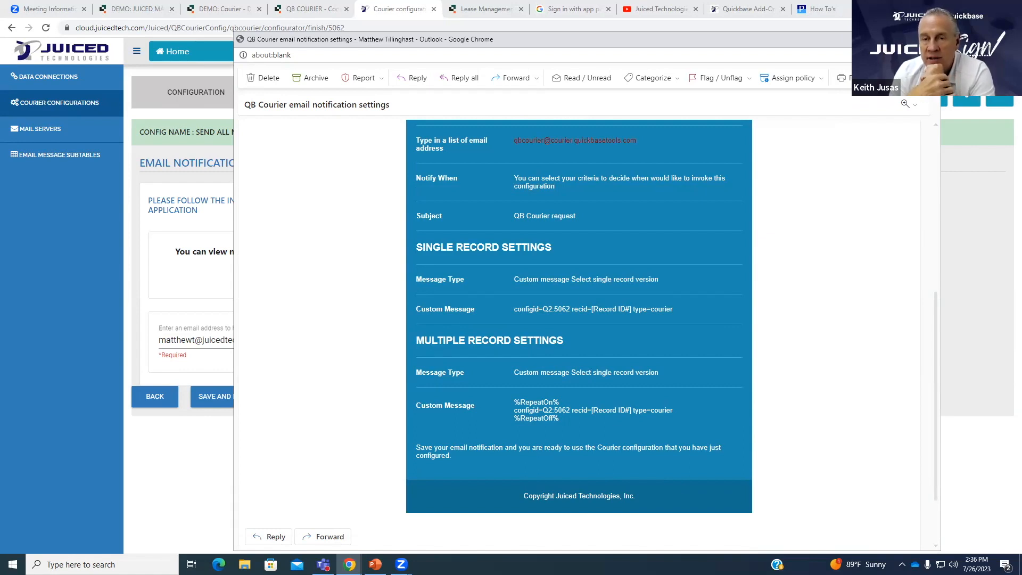
pyautogui.scroll(-1, 678, 384)
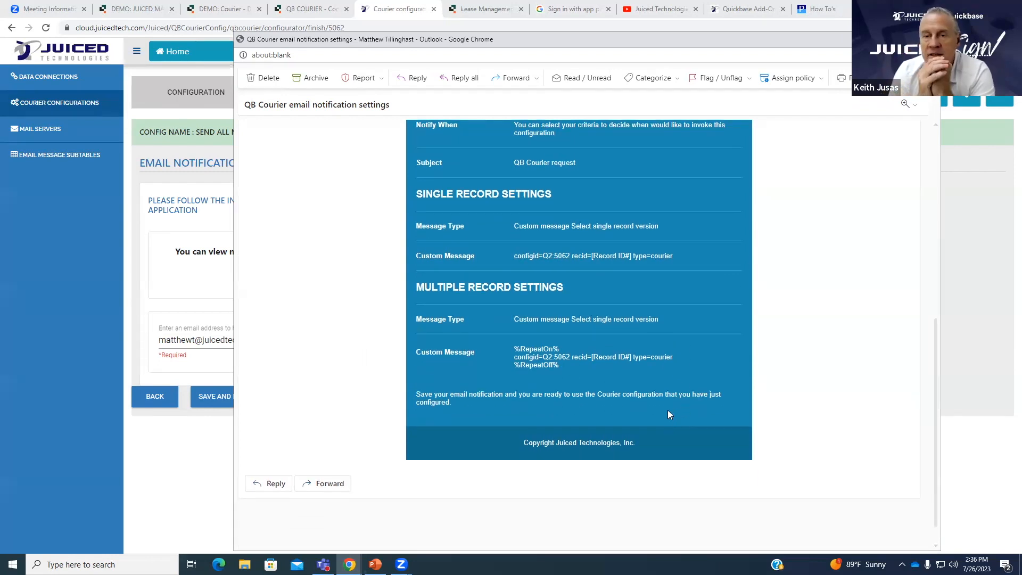
pyautogui.scroll(1, 669, 415)
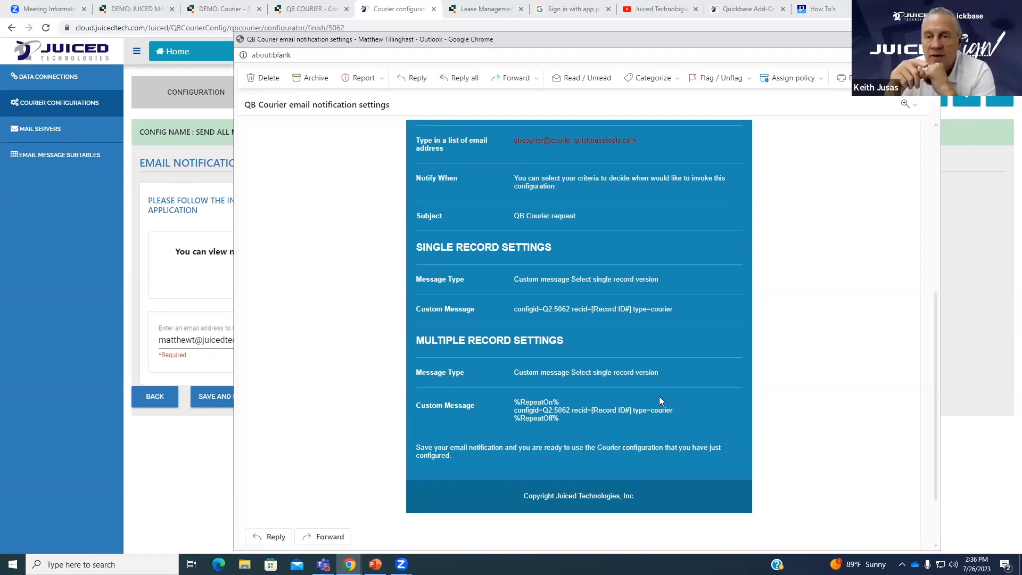
pyautogui.scroll(4, 656, 395)
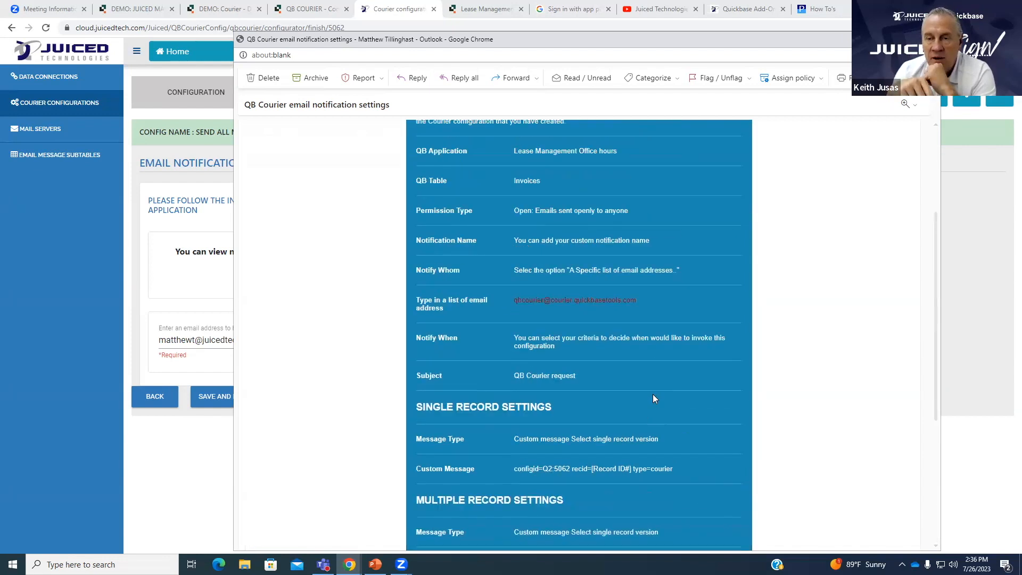
pyautogui.scroll(-3, 653, 394)
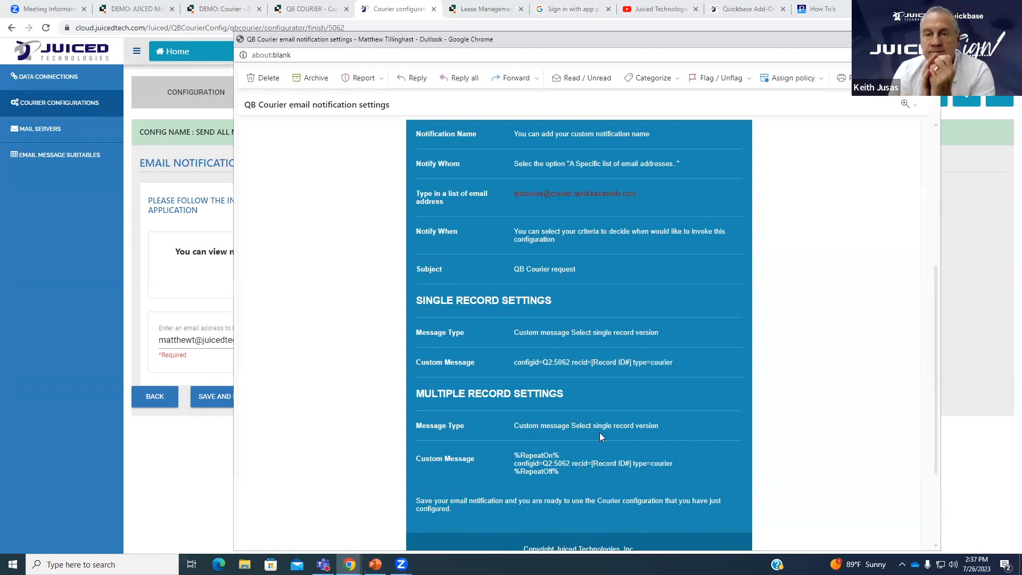
pyautogui.scroll(4, 613, 348)
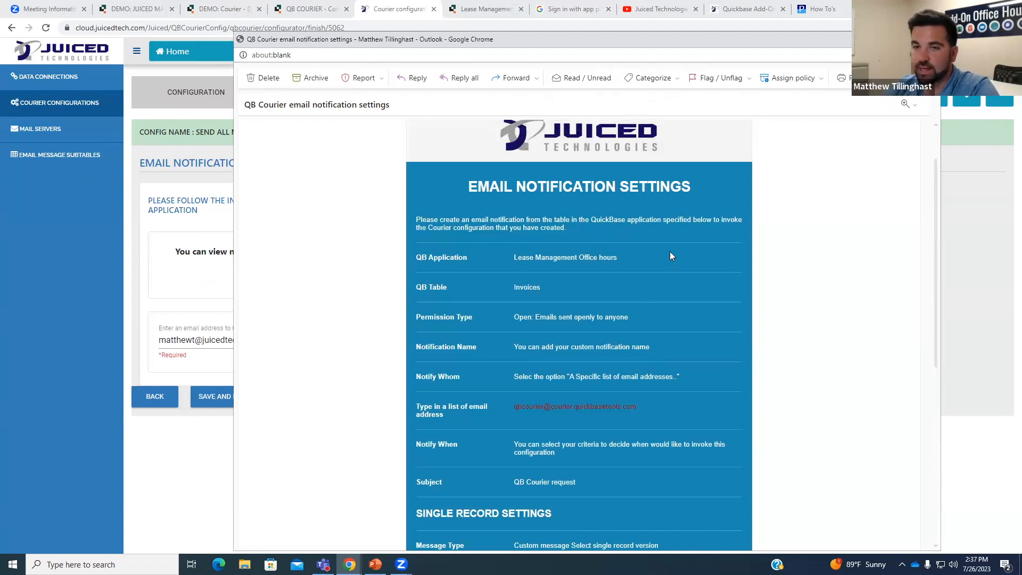
pyautogui.scroll(-5, 614, 277)
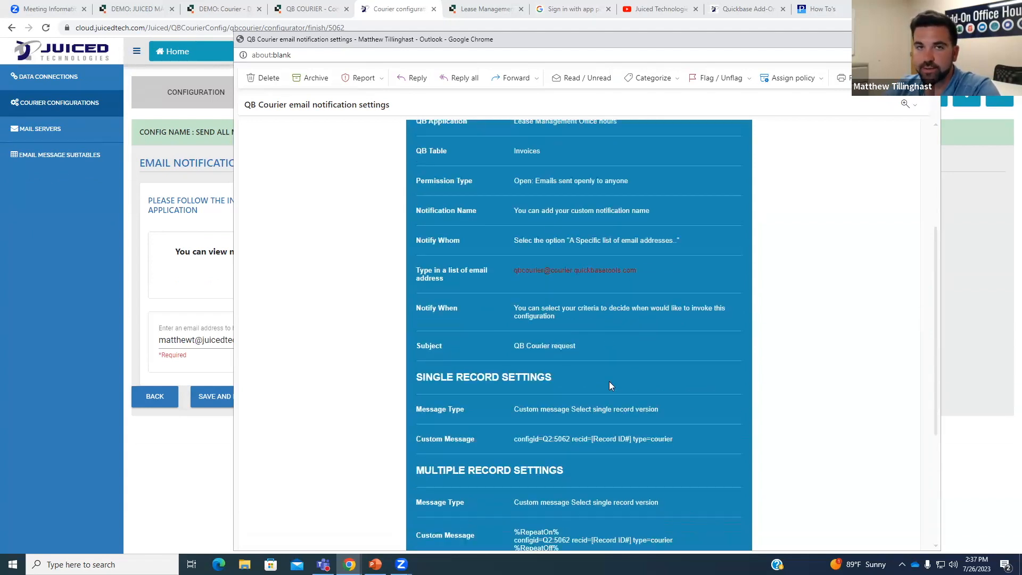
pyautogui.scroll(-1, 615, 383)
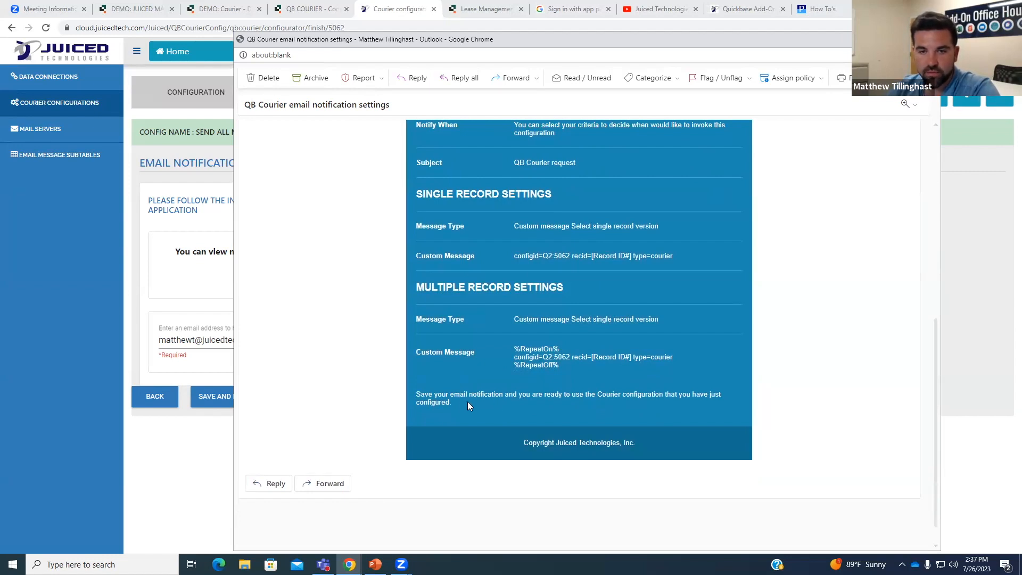
# Close the settings email and recheck the notification settings against the Quickbase notification editor.
pyautogui.click(929, 39)
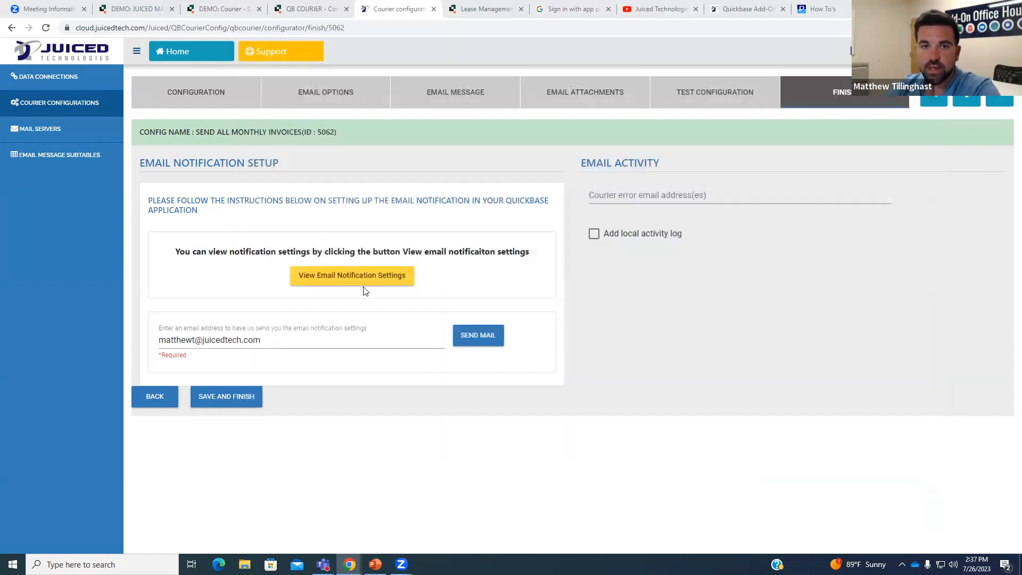
pyautogui.click(372, 278)
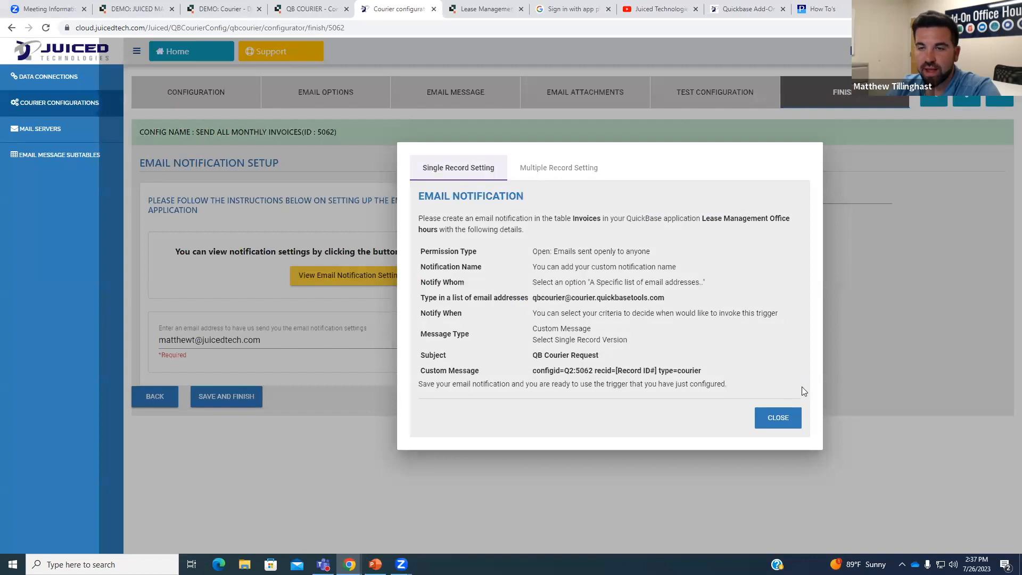
pyautogui.click(474, 11)
pyautogui.click(398, 13)
pyautogui.click(475, 11)
pyautogui.click(411, 11)
pyautogui.click(778, 418)
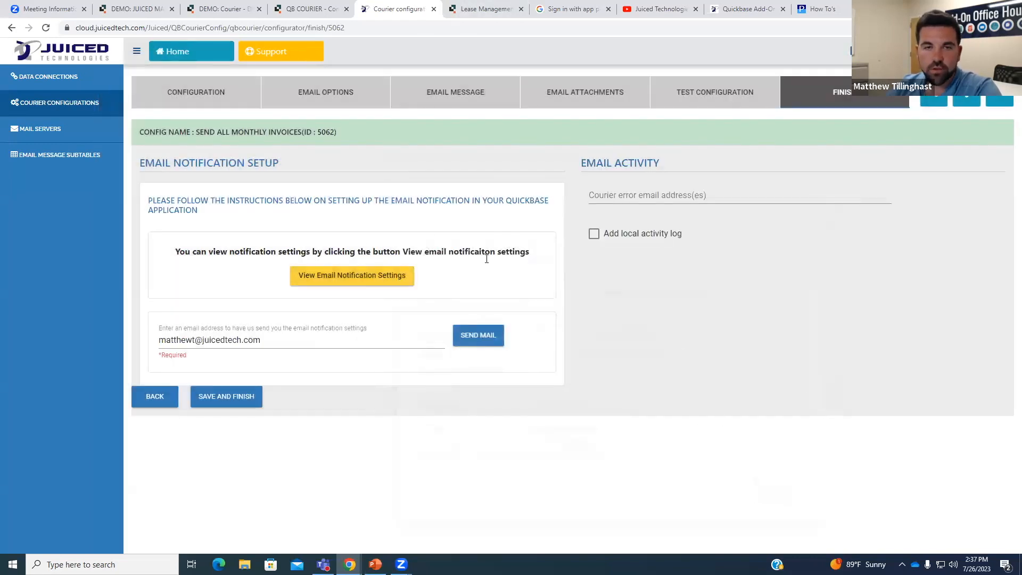
# Select the Courier error email field, glance at the activity log, and return to the Finish step.
pyautogui.moveTo(188, 363); pyautogui.dragTo(149, 360)
pyautogui.click(200, 371)
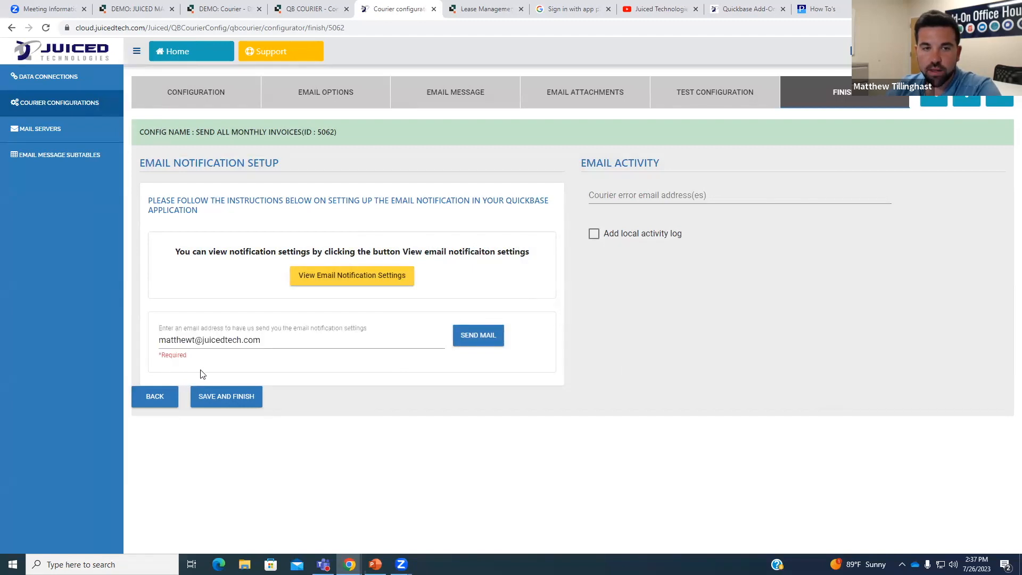
pyautogui.click(699, 194)
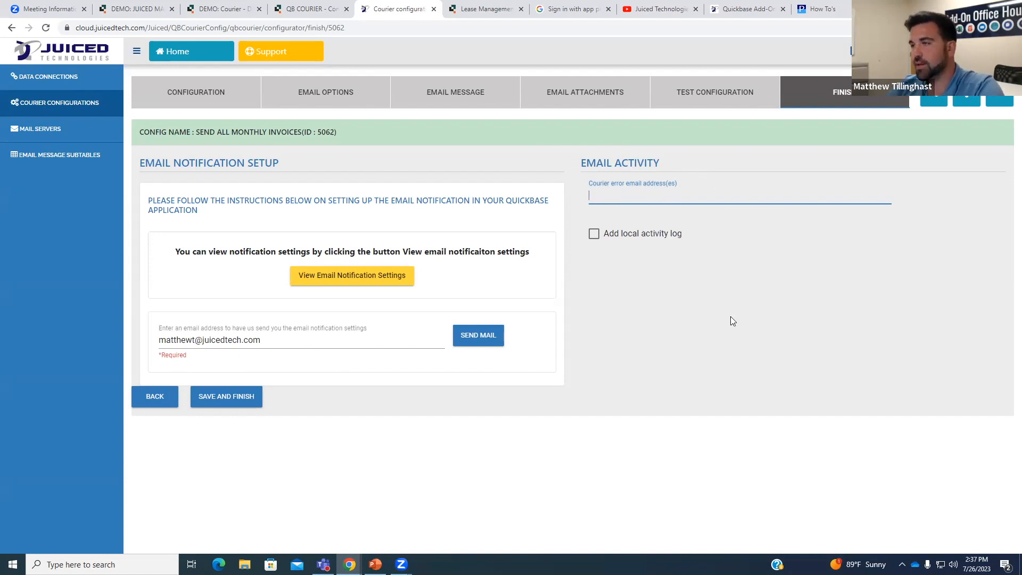
pyautogui.click(1000, 93)
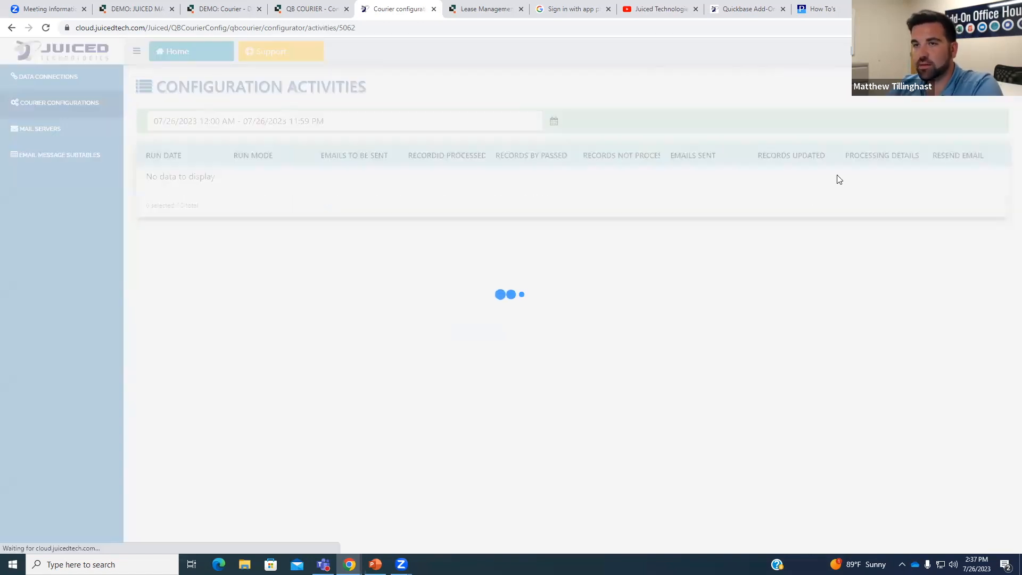
pyautogui.hotkey('alt', 'Left')
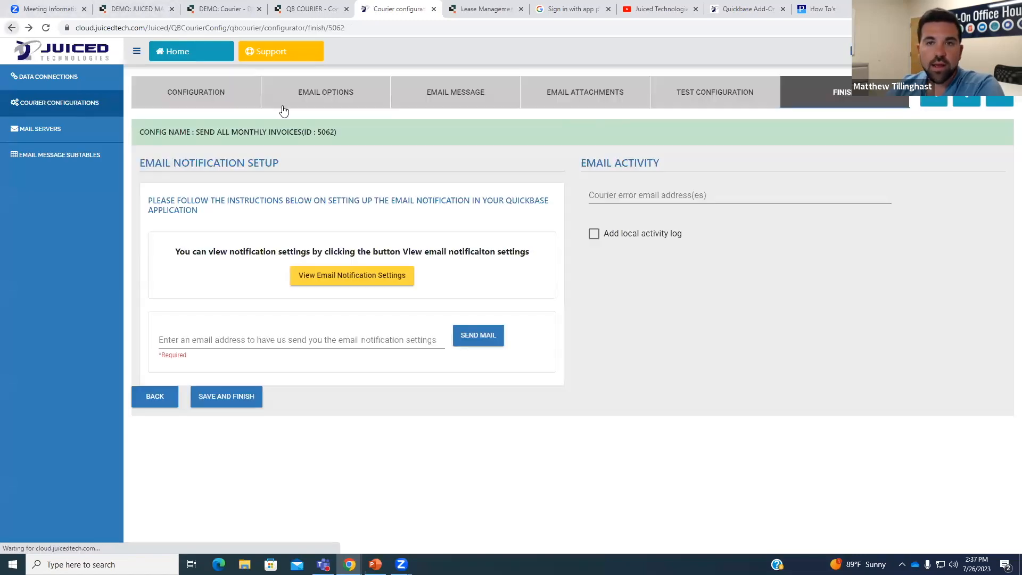
# Enter two comma-separated Courier error email addresses.
pyautogui.click(629, 196)
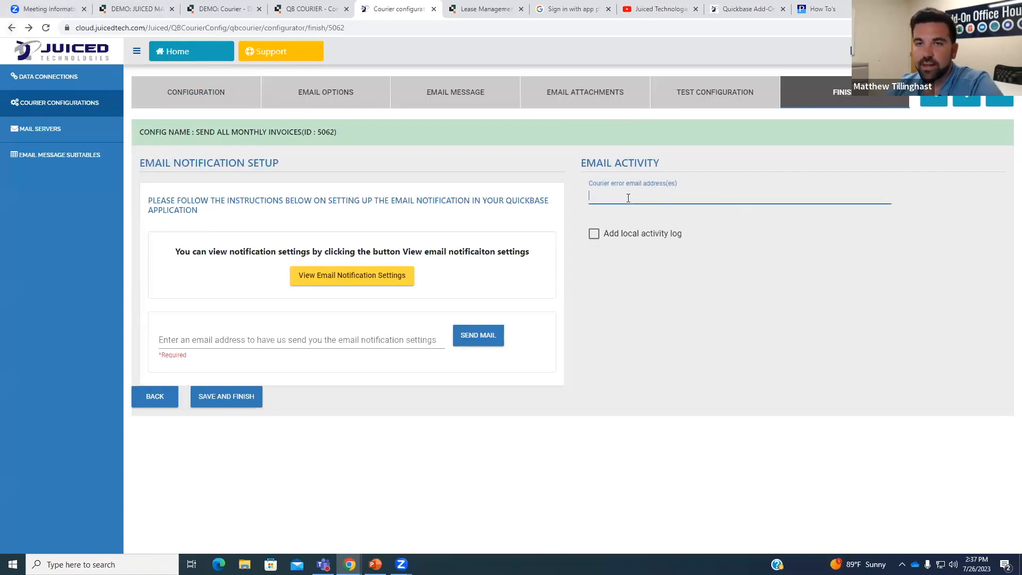
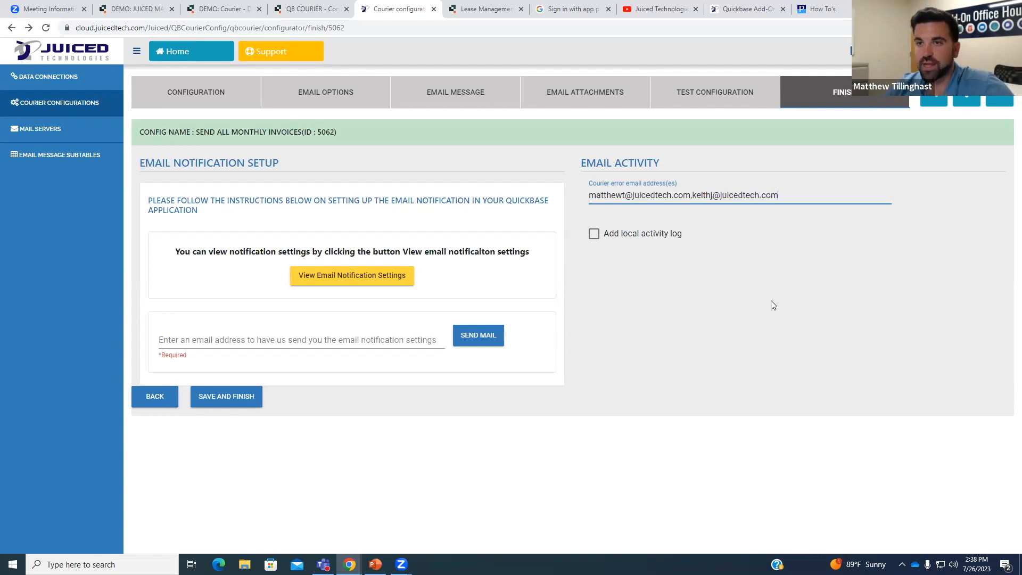
pyautogui.click(771, 301)
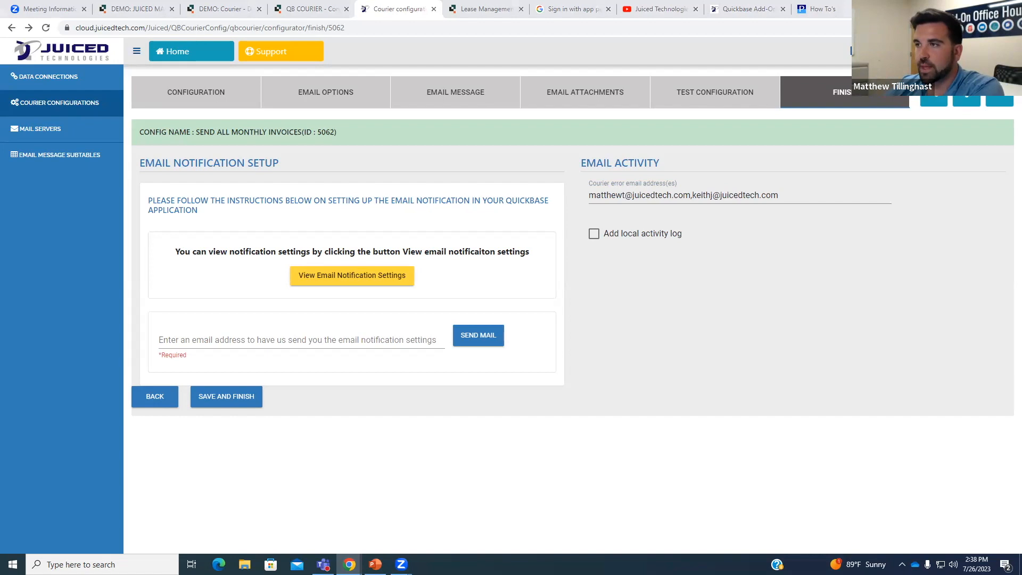
# Turn on Add local activity log, then switch to the Quickbase notification editor.
pyautogui.click(595, 238)
pyautogui.scroll(-1, 737, 230)
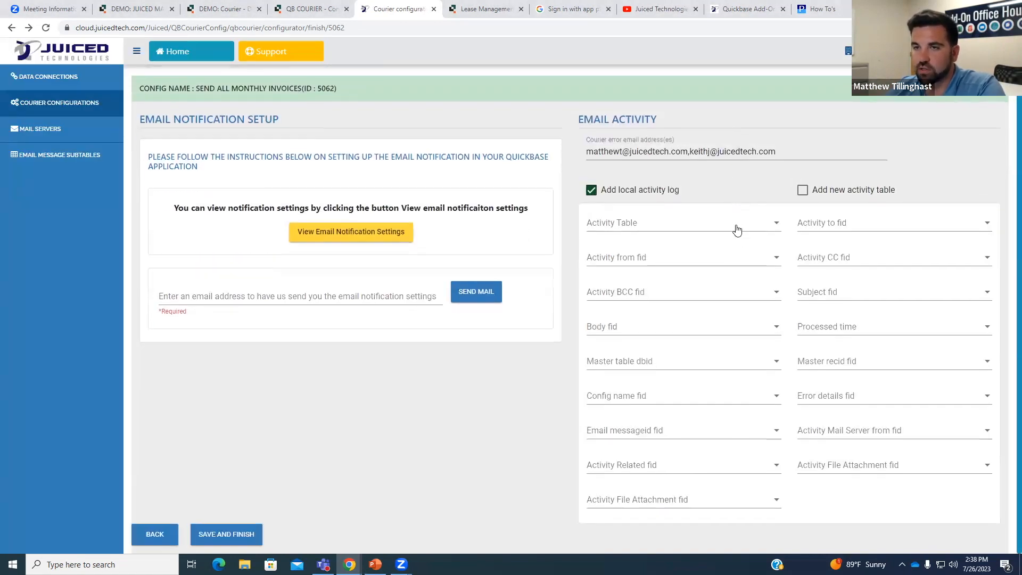
pyautogui.scroll(1, 761, 263)
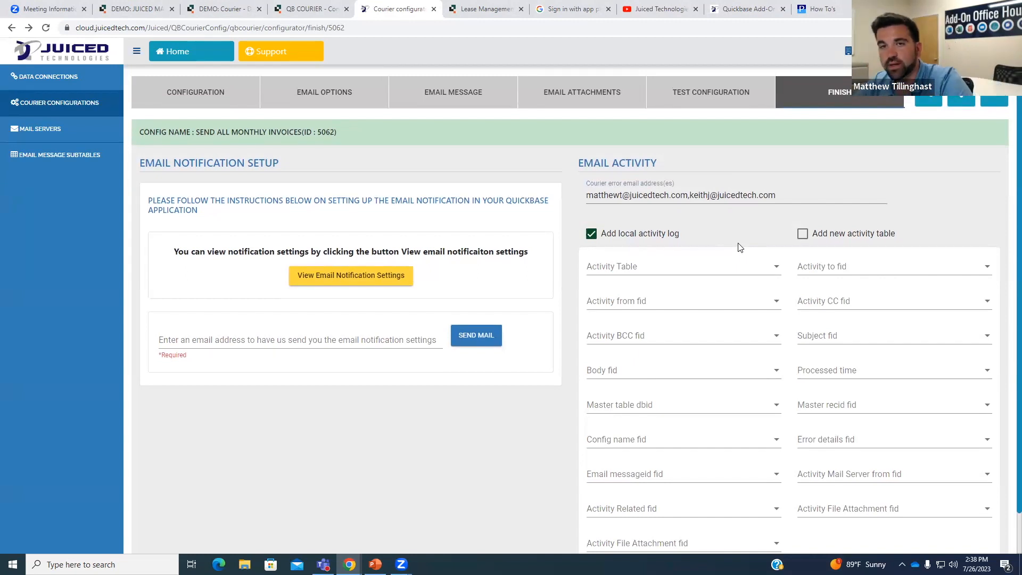
pyautogui.click(505, 7)
pyautogui.scroll(10, 591, 197)
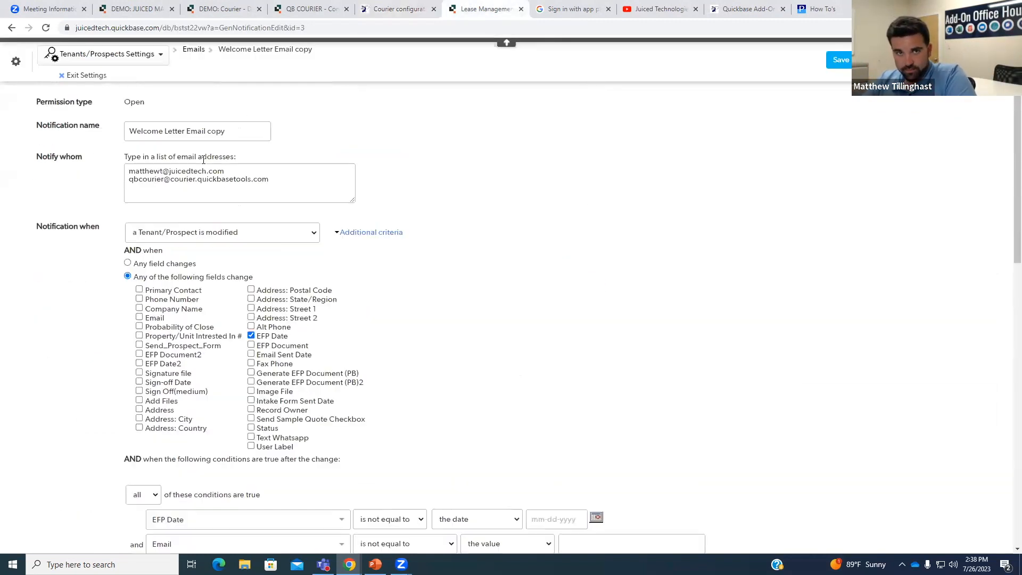
# Leave the notification editor unsaved, view the Email Activities report, and return to Courier's Finish step.
pyautogui.click(97, 128)
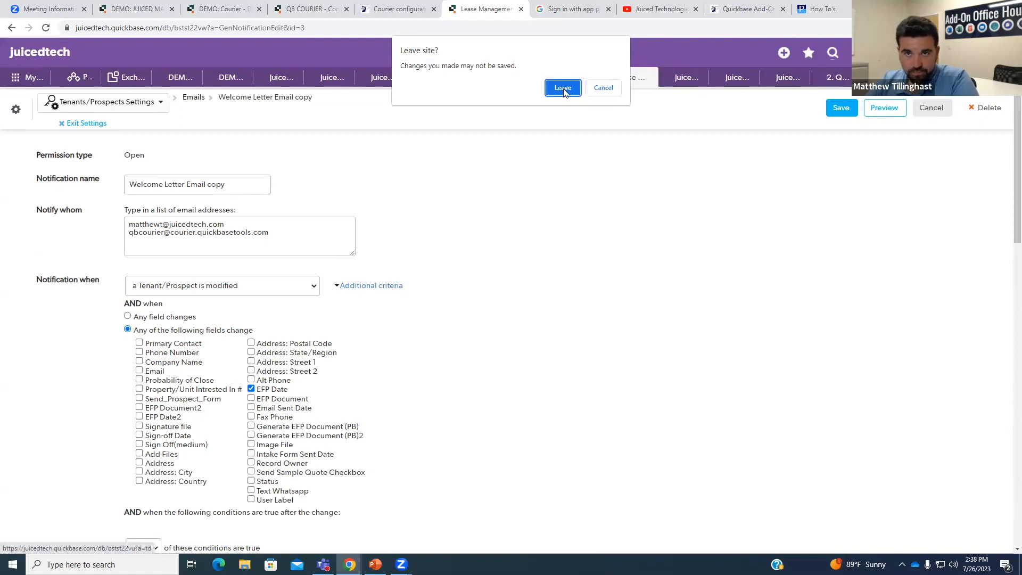
pyautogui.click(562, 89)
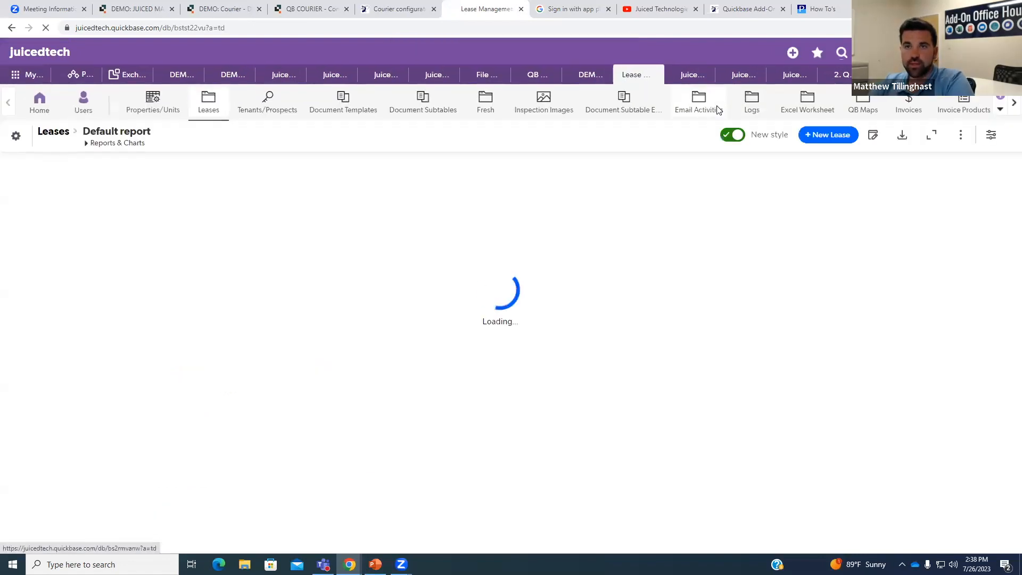
pyautogui.click(711, 104)
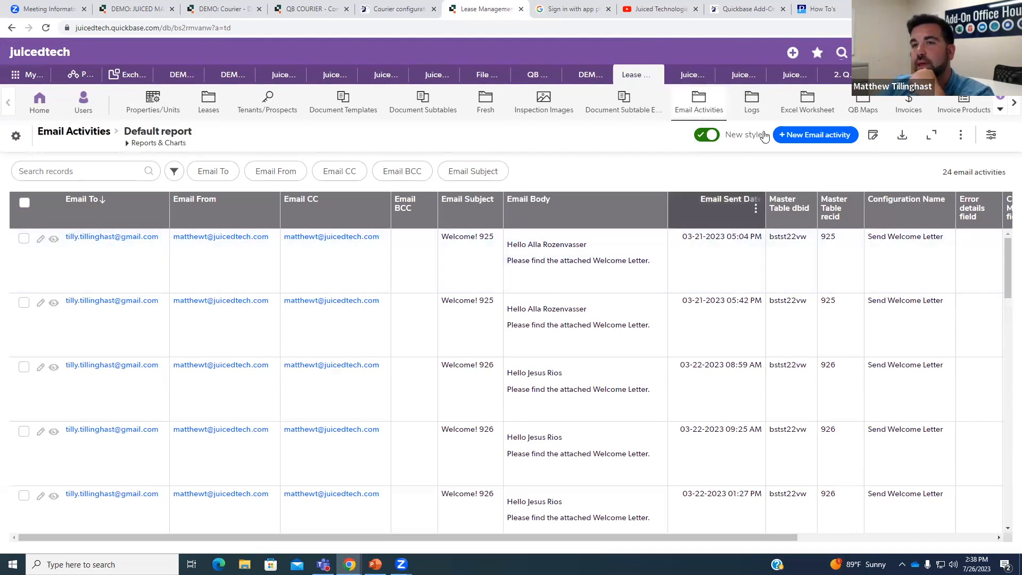
pyautogui.click(570, 9)
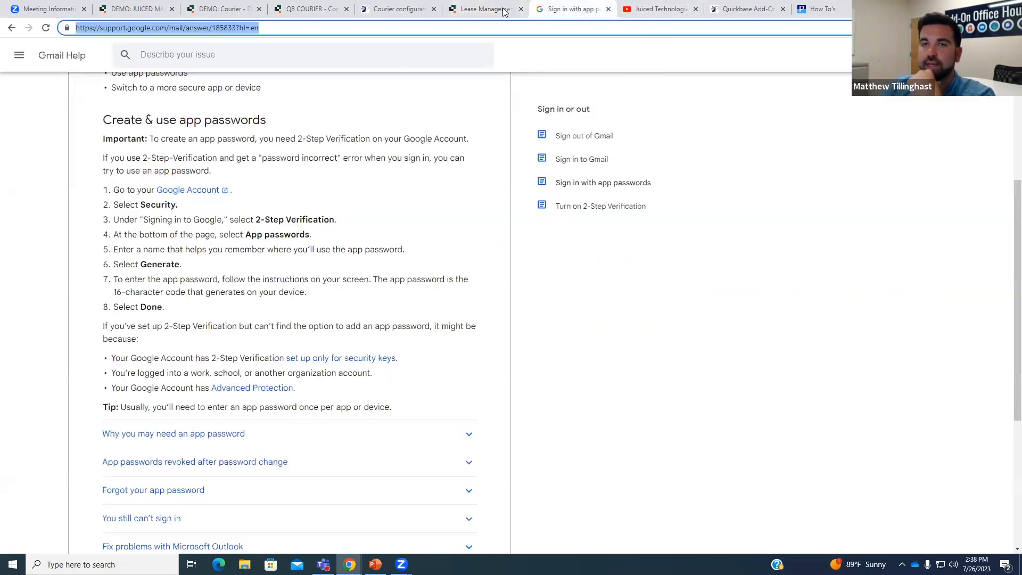
pyautogui.click(400, 8)
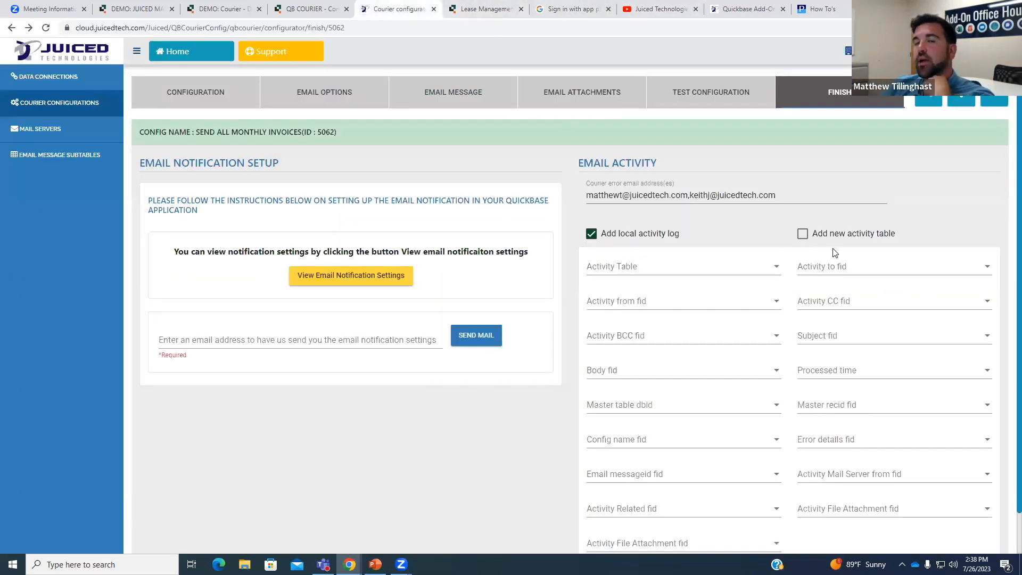
# Turn off new activity table creation and choose Email Activities as the activity table.
pyautogui.click(804, 235)
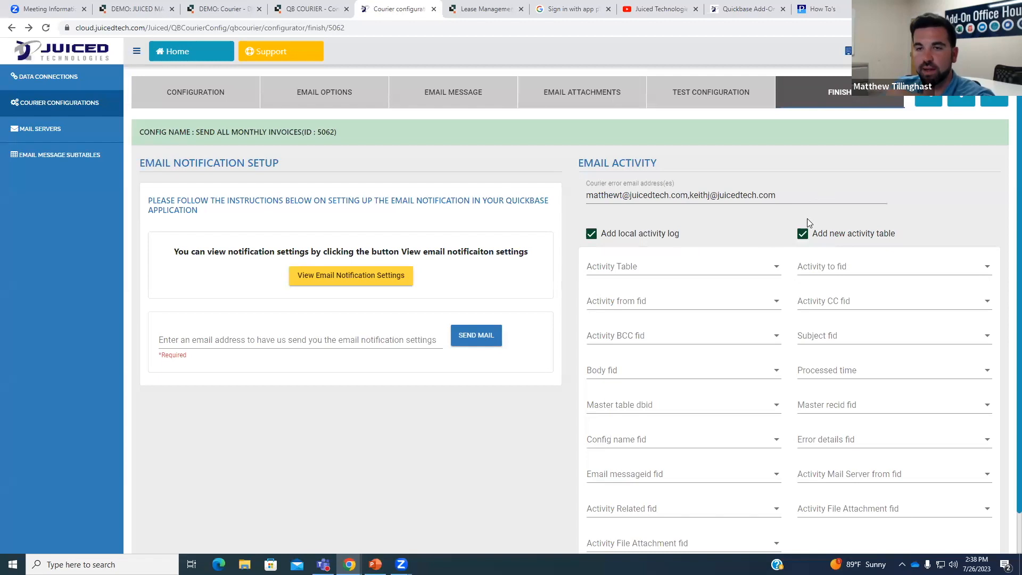
pyautogui.click(804, 236)
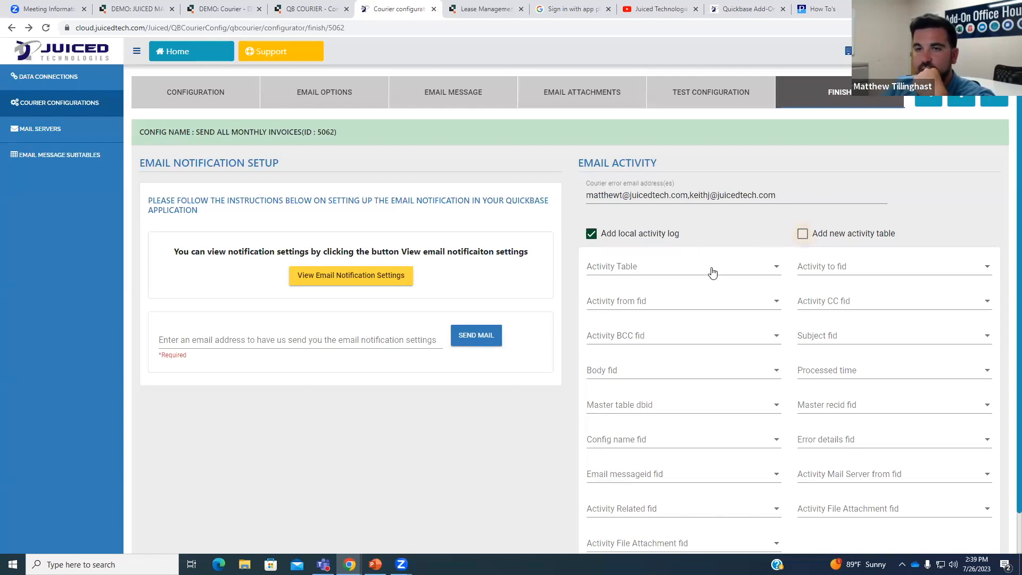
pyautogui.scroll(-1, 746, 274)
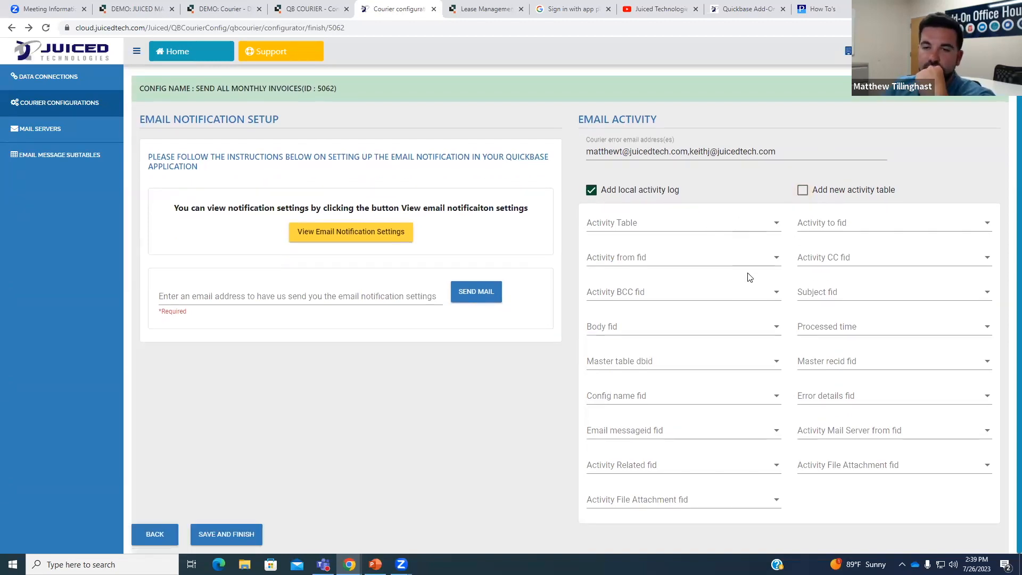
pyautogui.click(714, 229)
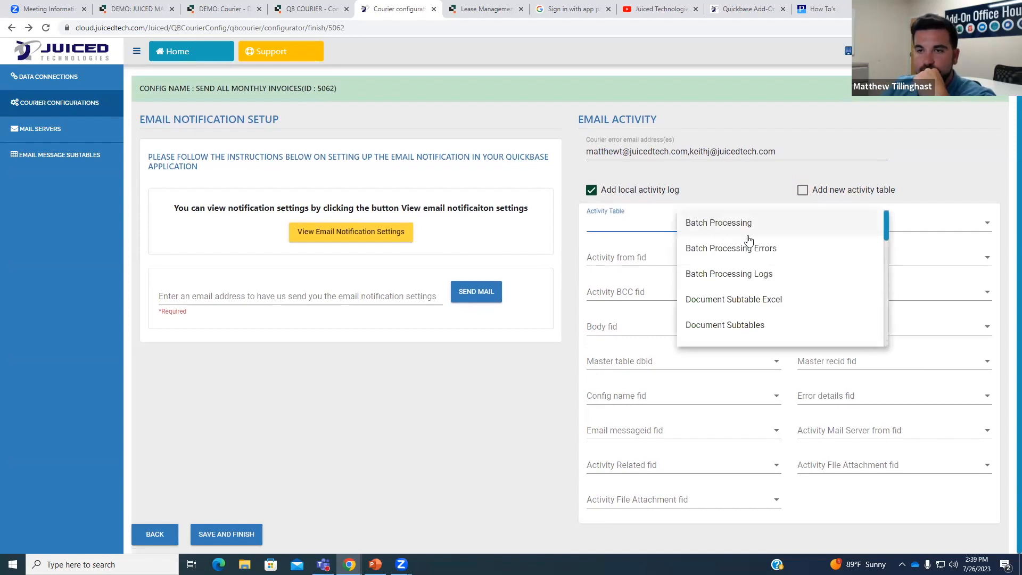
pyautogui.scroll(-4, 756, 250)
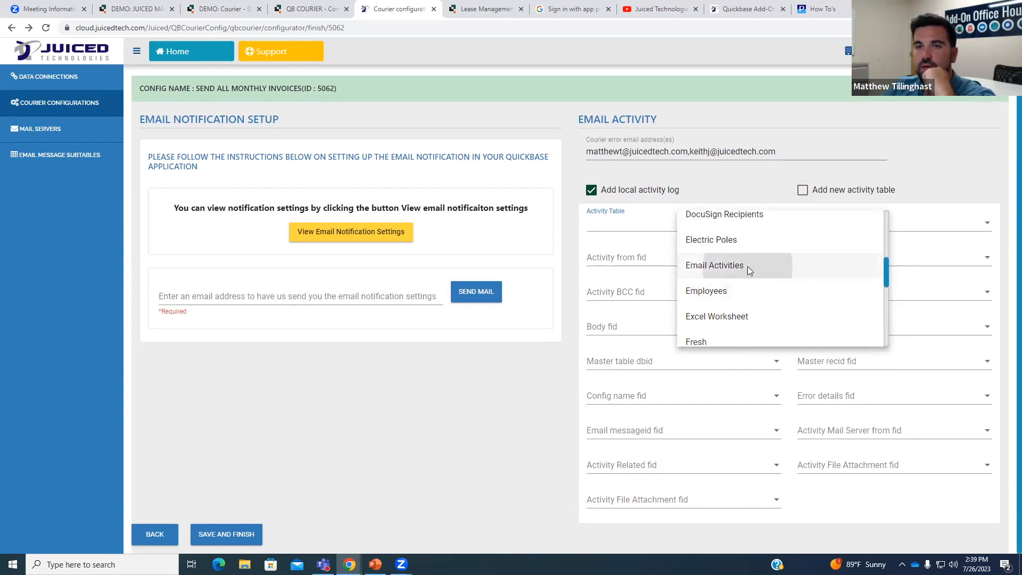
pyautogui.click(747, 267)
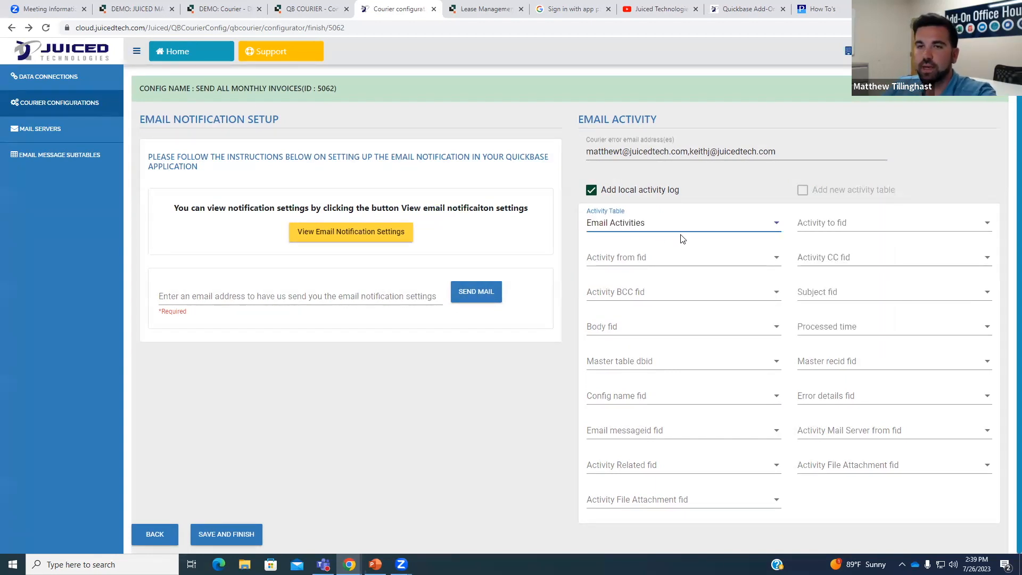
# Map the activity recipient to Email To and the sender to Email From.
pyautogui.click(877, 230)
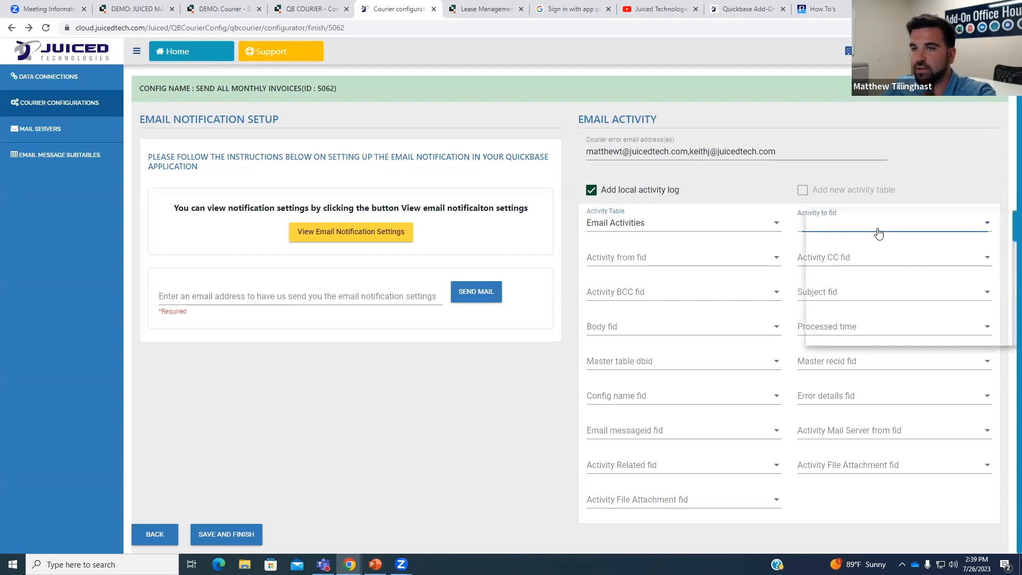
pyautogui.scroll(-5, 888, 241)
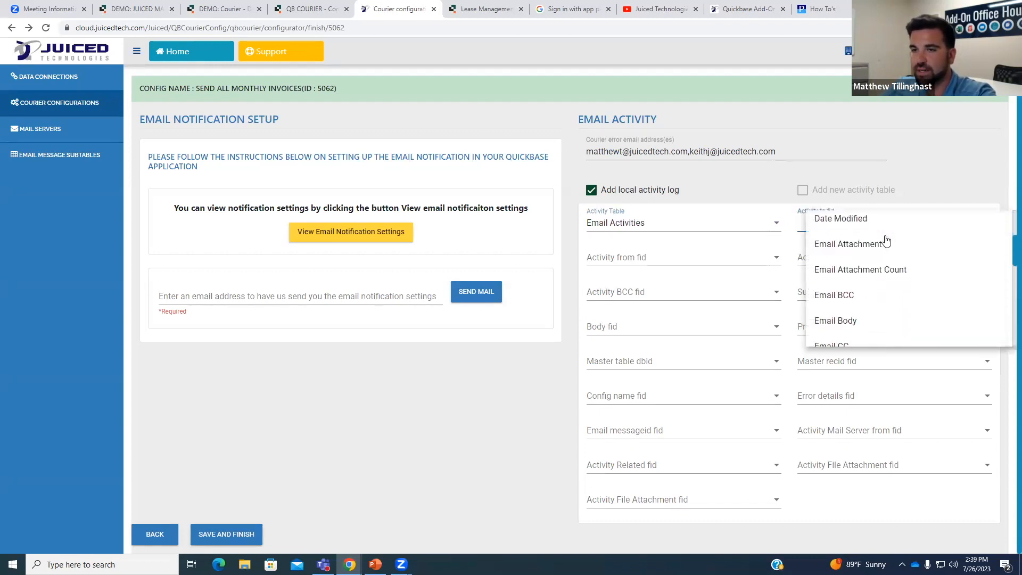
pyautogui.scroll(-2, 884, 249)
pyautogui.click(847, 264)
pyautogui.click(687, 260)
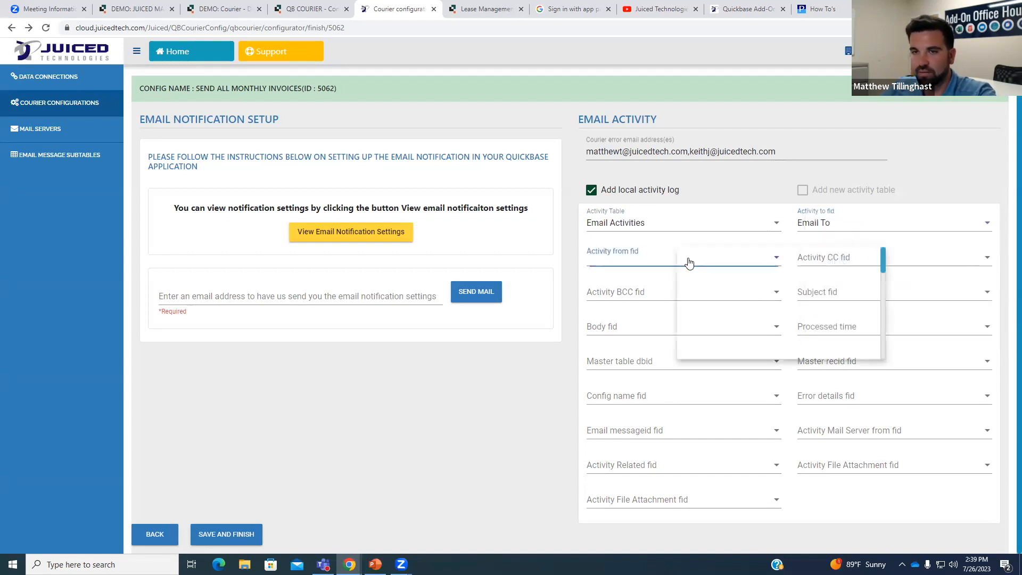
pyautogui.scroll(-4, 752, 286)
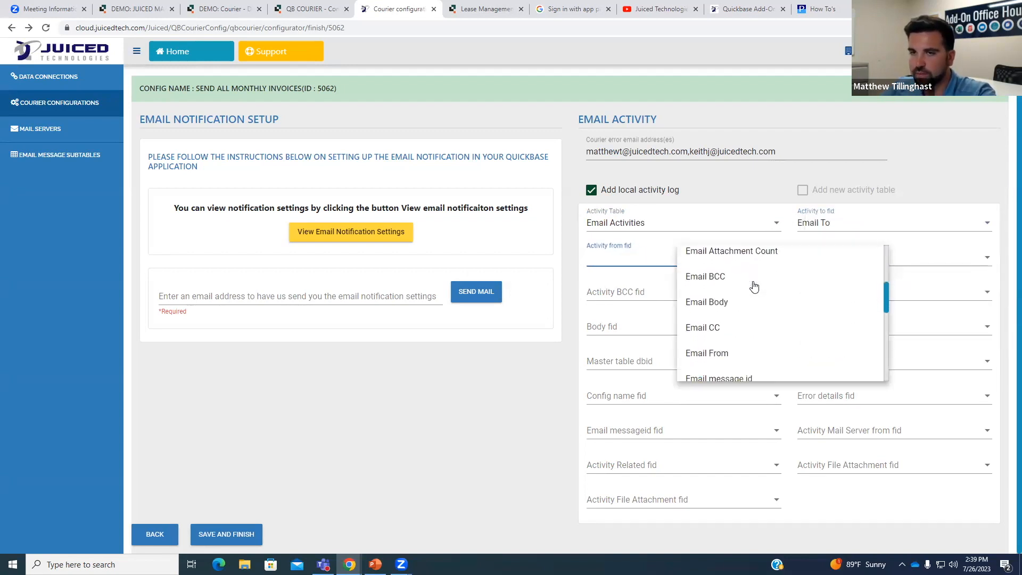
pyautogui.click(737, 301)
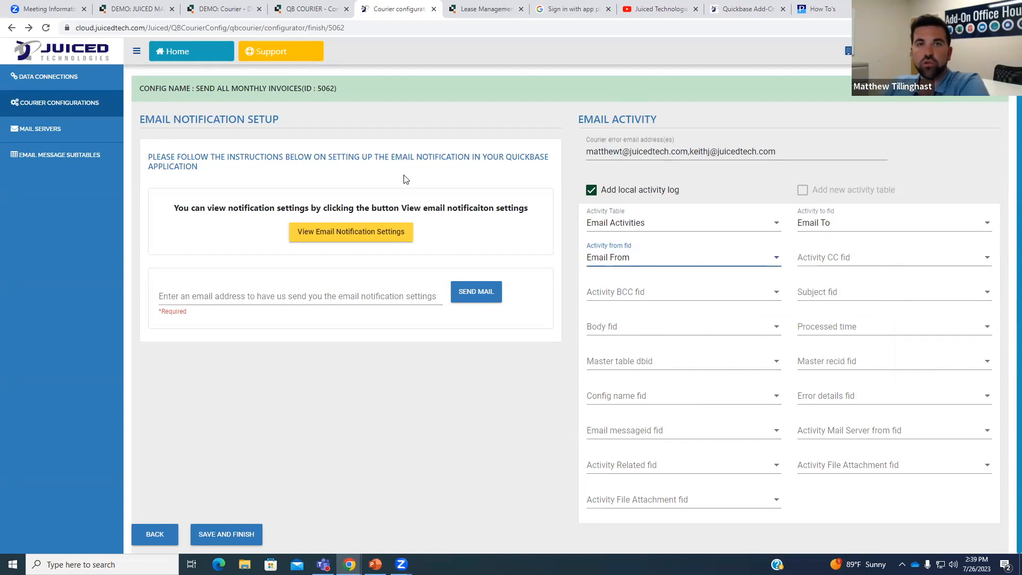
# Save the Courier activity log settings and switch to the Quickbase Email Activities report.
pyautogui.click(231, 535)
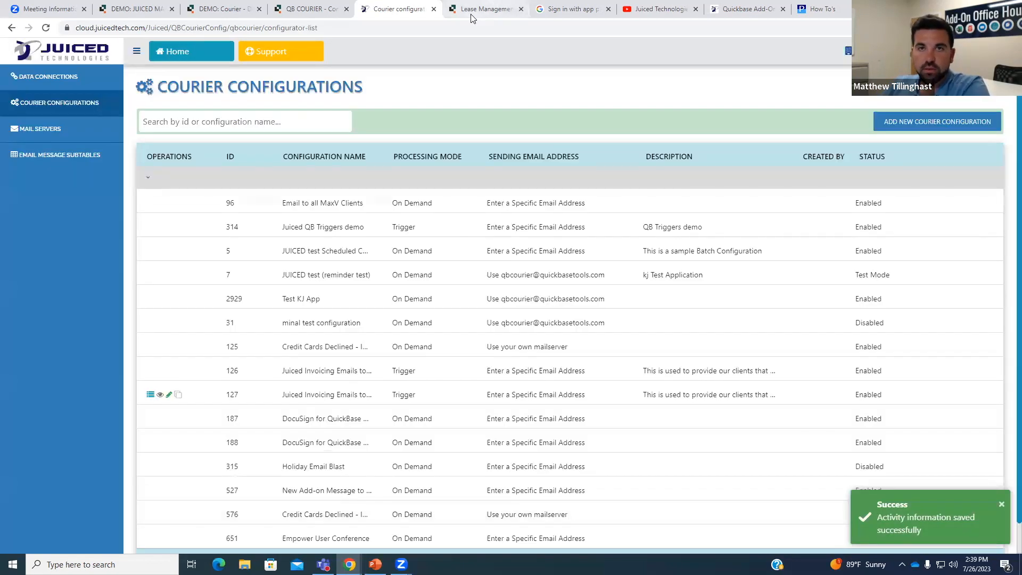
pyautogui.click(472, 11)
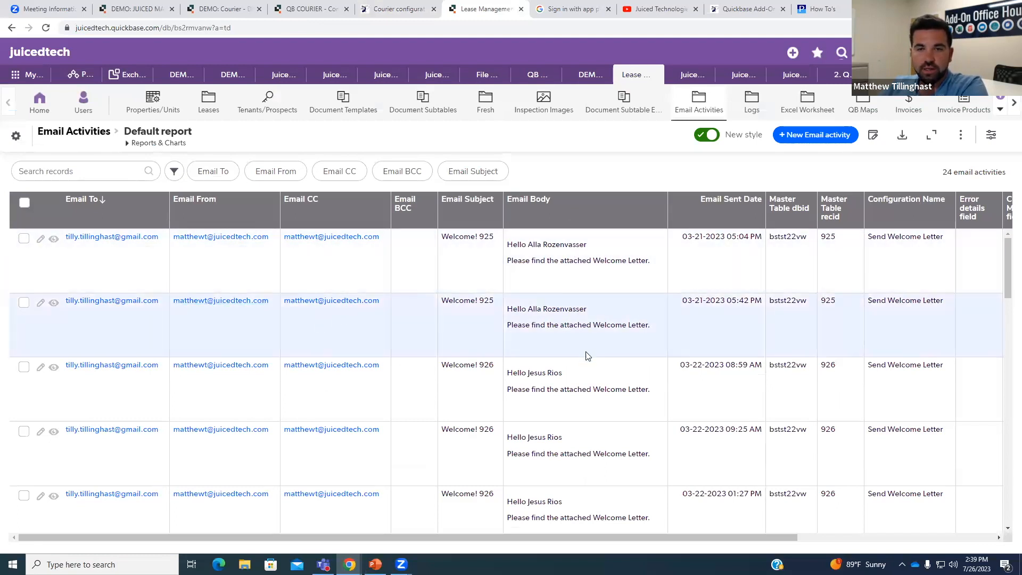
pyautogui.scroll(-5, 589, 355)
pyautogui.scroll(-5, 606, 355)
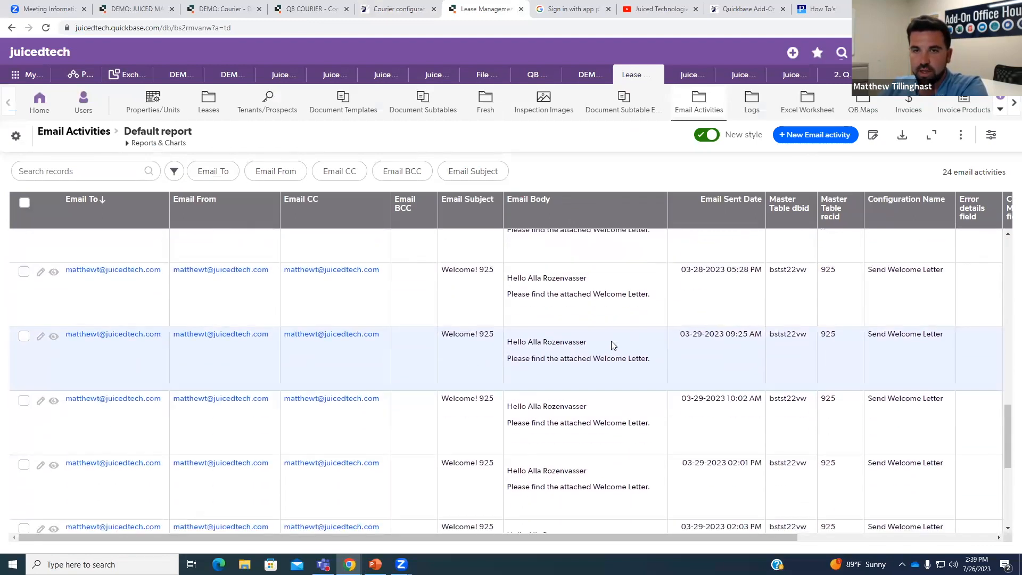
pyautogui.scroll(5, 612, 344)
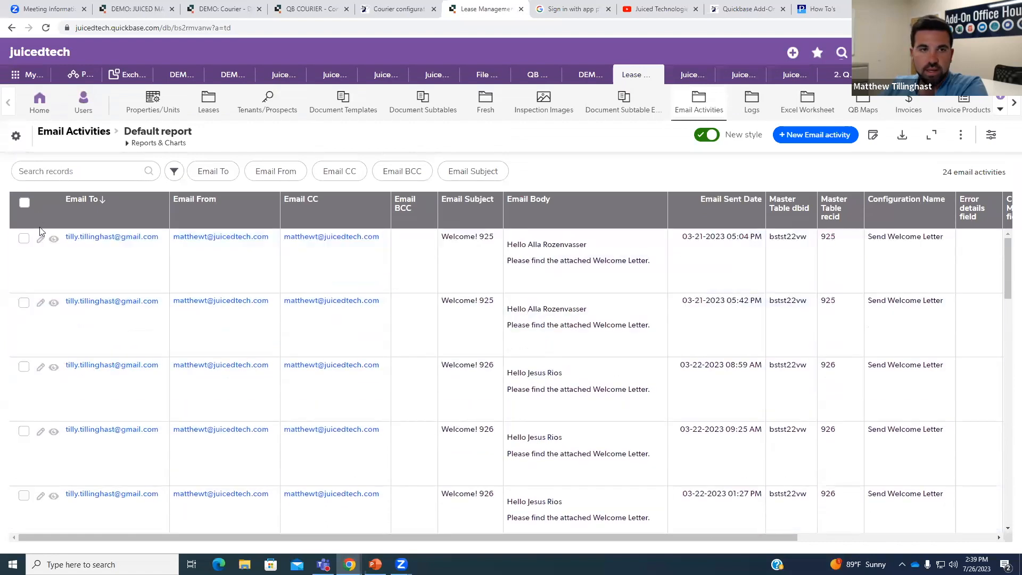
# Open an email activity record for editing, review it, then leave without saving.
pyautogui.click(45, 239)
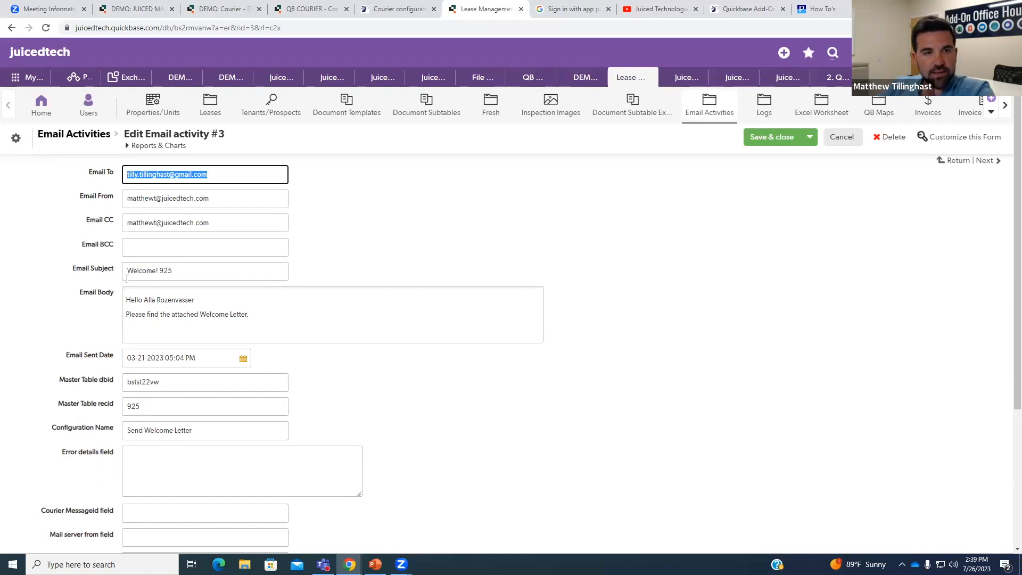
pyautogui.scroll(-1, 116, 361)
pyautogui.scroll(-1, 83, 341)
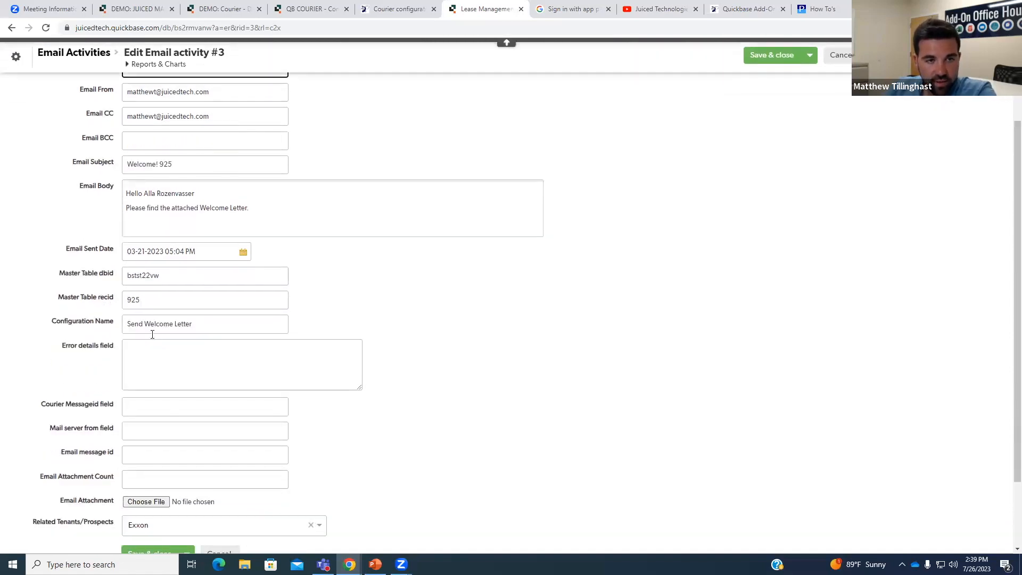
pyautogui.scroll(-1, 153, 335)
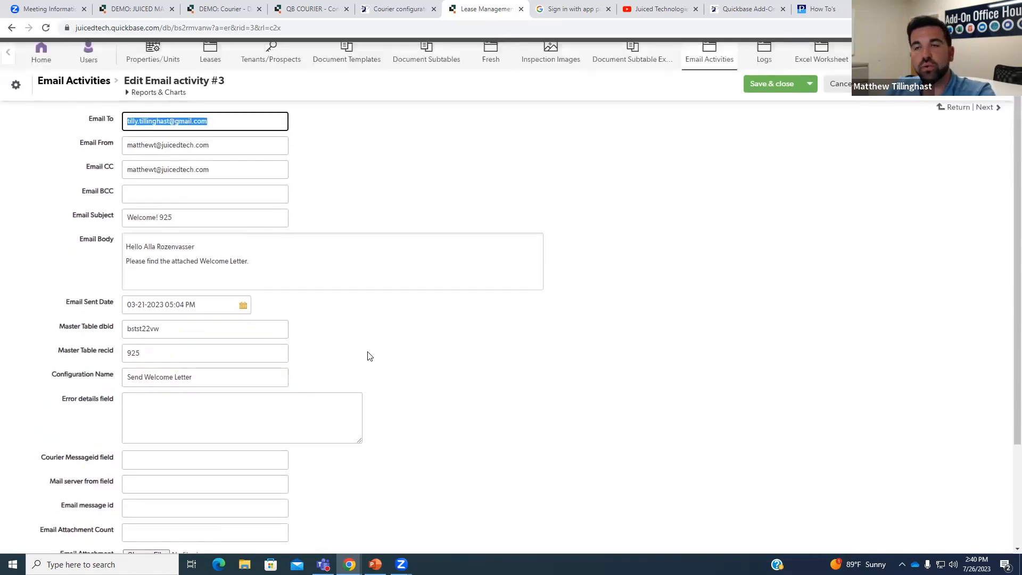
pyautogui.click(841, 86)
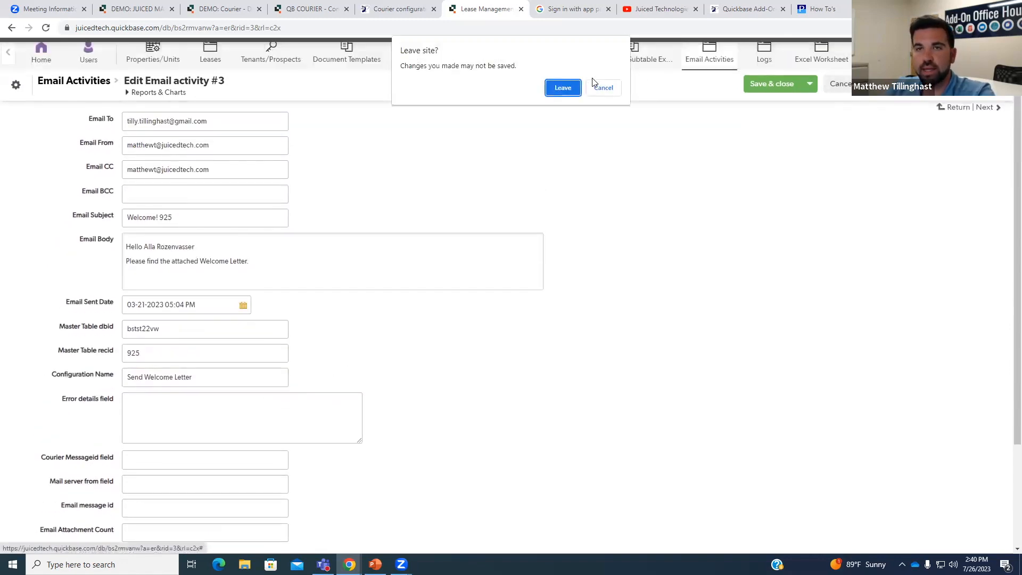
pyautogui.click(574, 88)
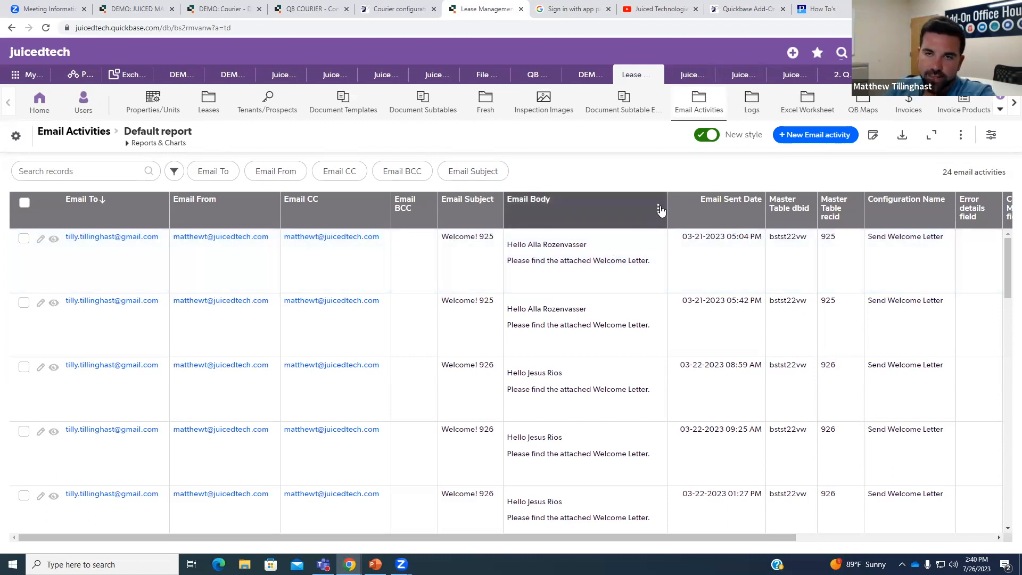
# Inspect Email Body's field properties, go back to the report, and switch to Courier configurations.
pyautogui.click(659, 208)
pyautogui.click(615, 349)
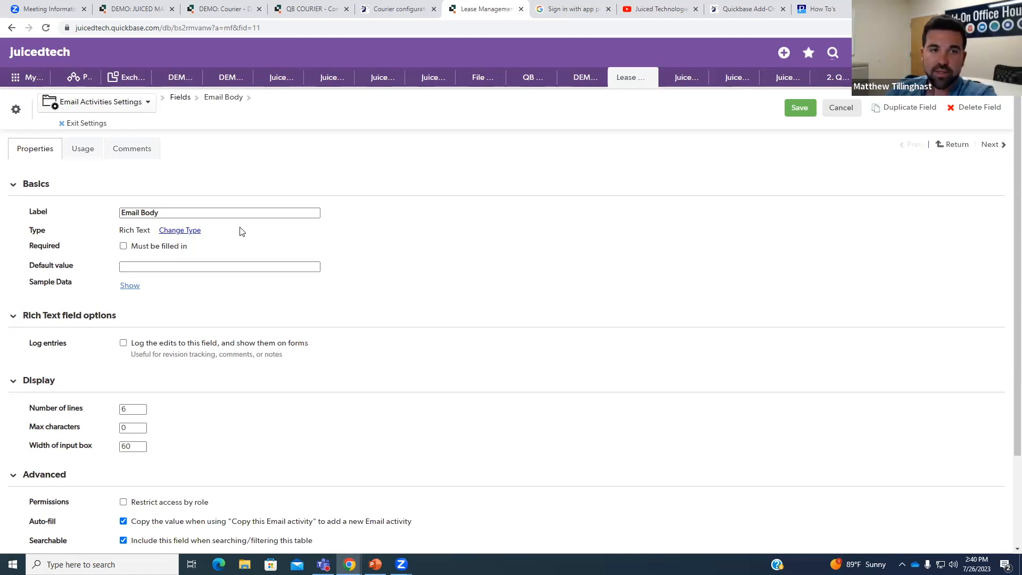
pyautogui.click(10, 30)
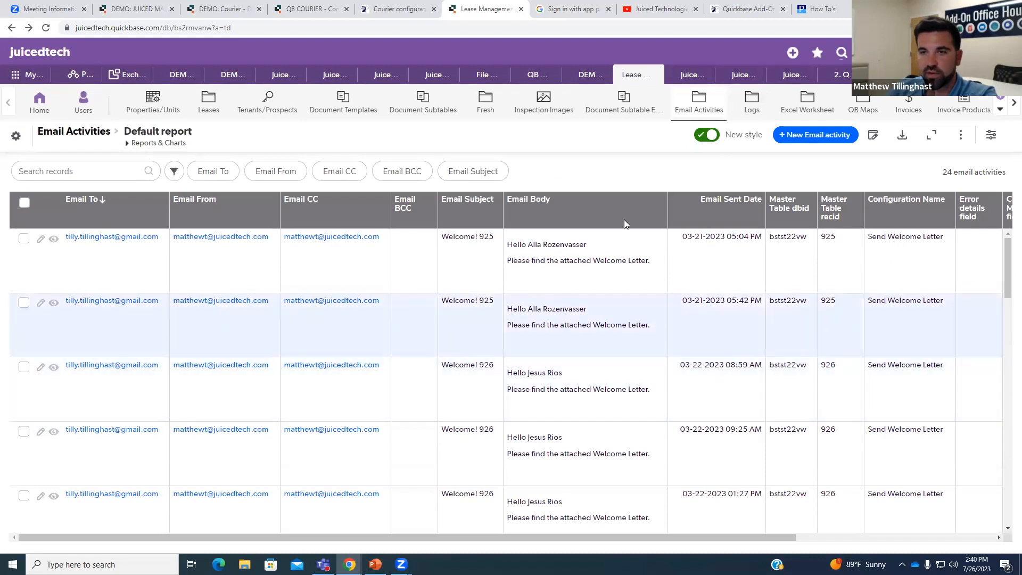
pyautogui.click(410, 10)
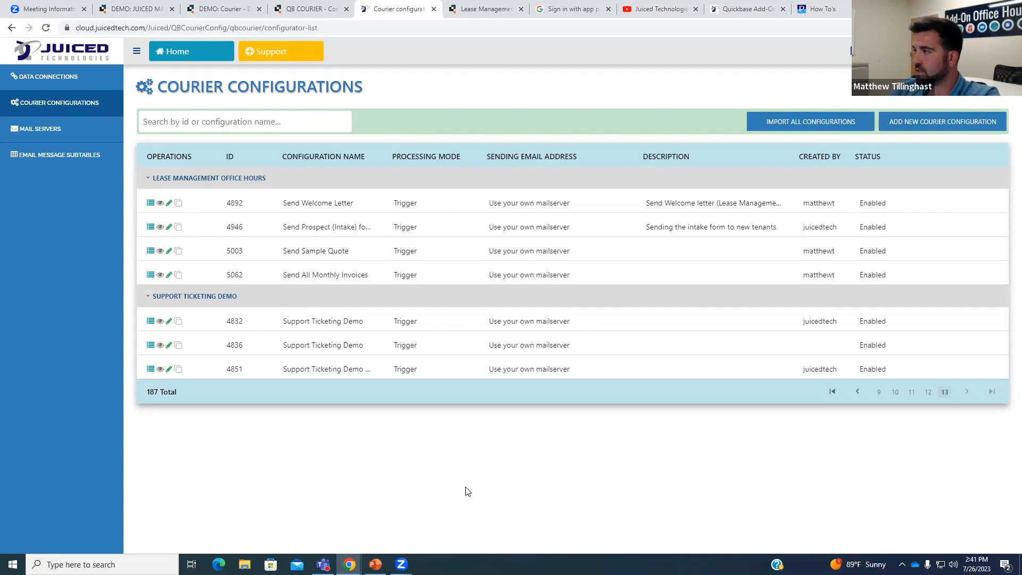
# In configuration 5062's FINISH step, map CC to Email CC and BCC to Email BCC.
pyautogui.click(169, 275)
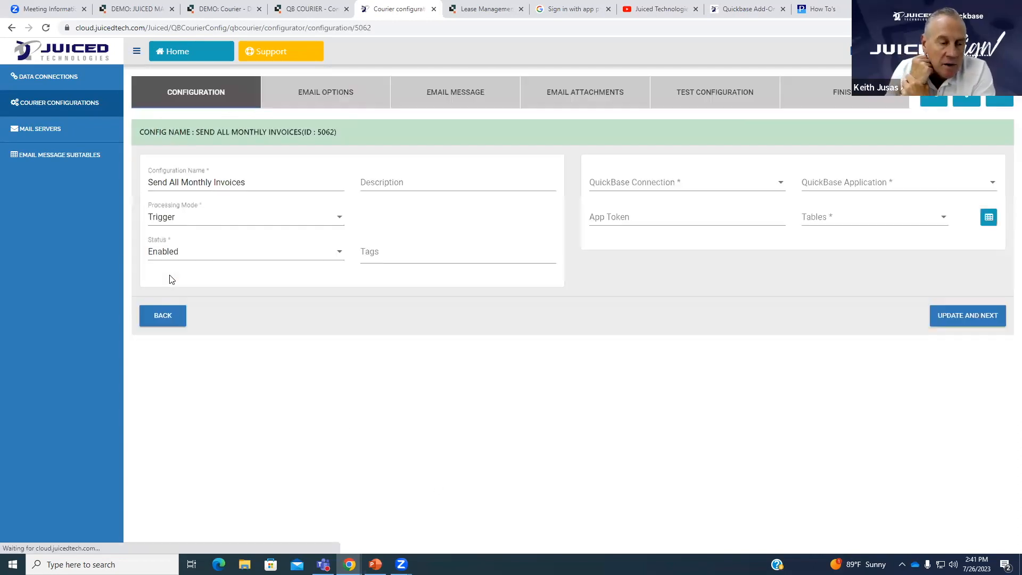
pyautogui.click(846, 91)
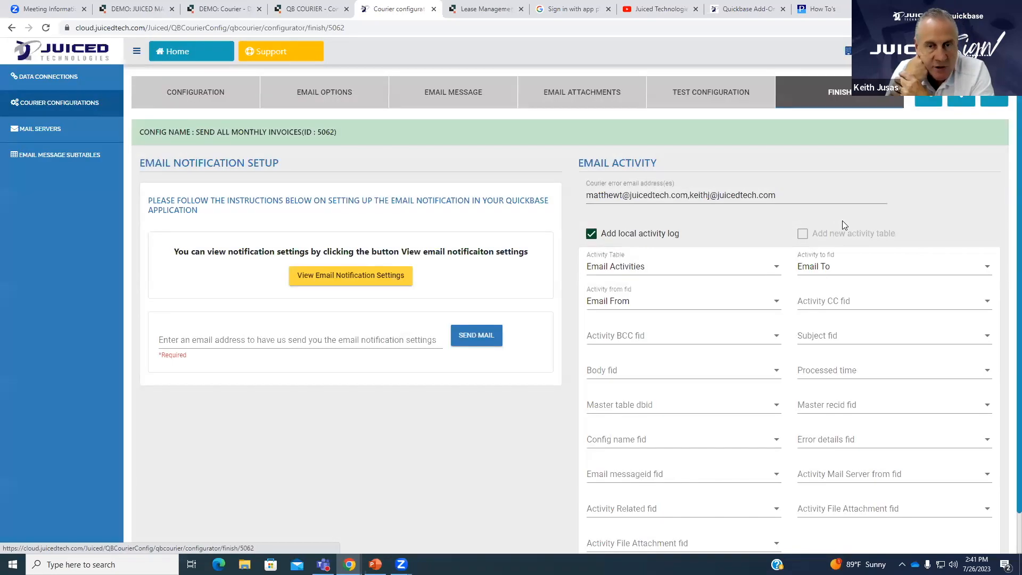
pyautogui.scroll(-1, 842, 220)
pyautogui.click(857, 258)
pyautogui.scroll(-3, 883, 293)
pyautogui.click(867, 334)
pyautogui.click(727, 297)
pyautogui.scroll(-4, 756, 318)
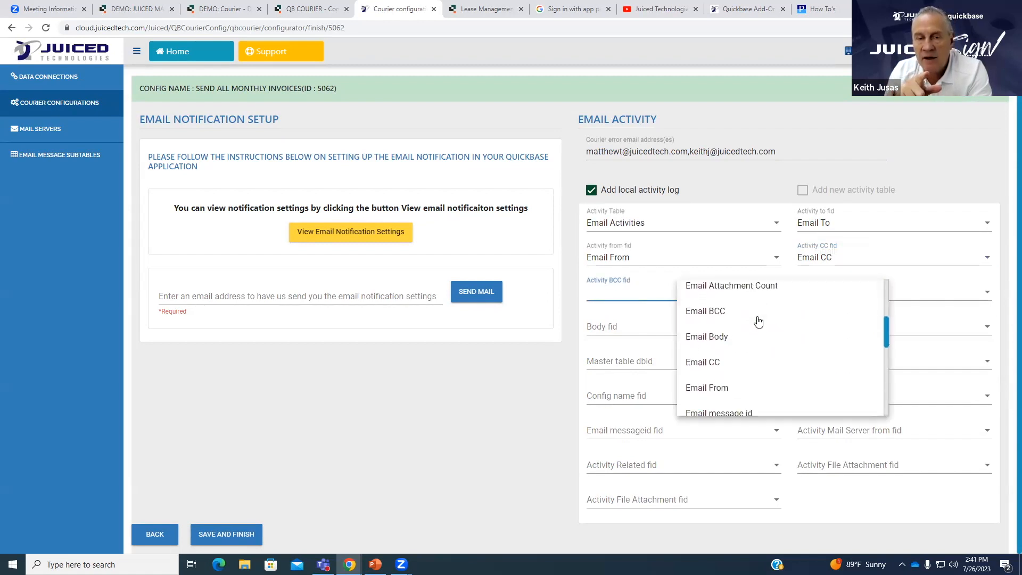
pyautogui.click(742, 318)
# Map the logged email body to the Email Body field.
pyautogui.click(841, 302)
pyautogui.scroll(-5, 847, 324)
pyautogui.scroll(-6, 848, 326)
pyautogui.scroll(5, 859, 362)
pyautogui.scroll(5, 861, 321)
pyautogui.scroll(4, 879, 342)
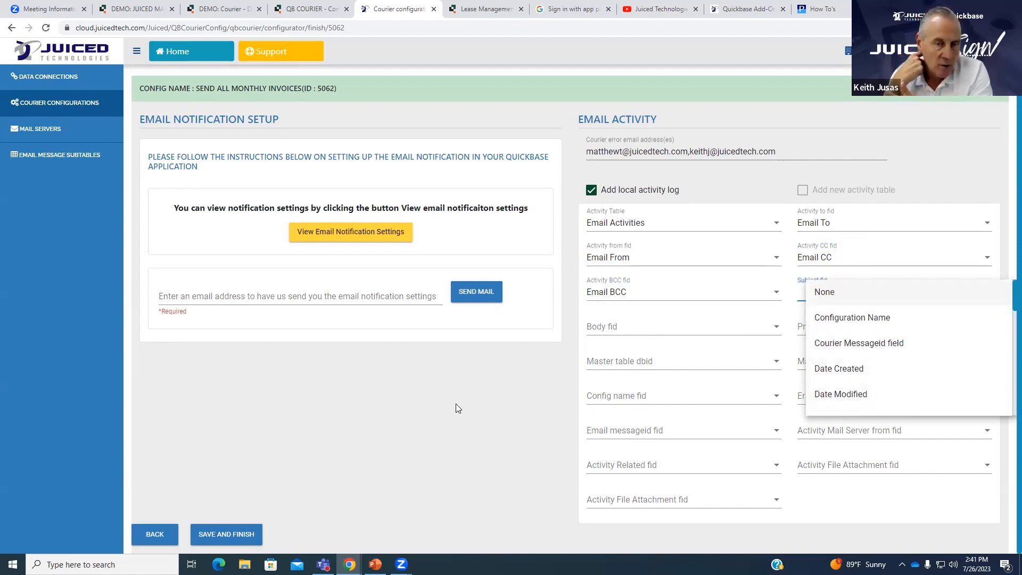
pyautogui.click(639, 327)
pyautogui.scroll(-1, 740, 365)
pyautogui.scroll(-3, 740, 365)
pyautogui.click(744, 376)
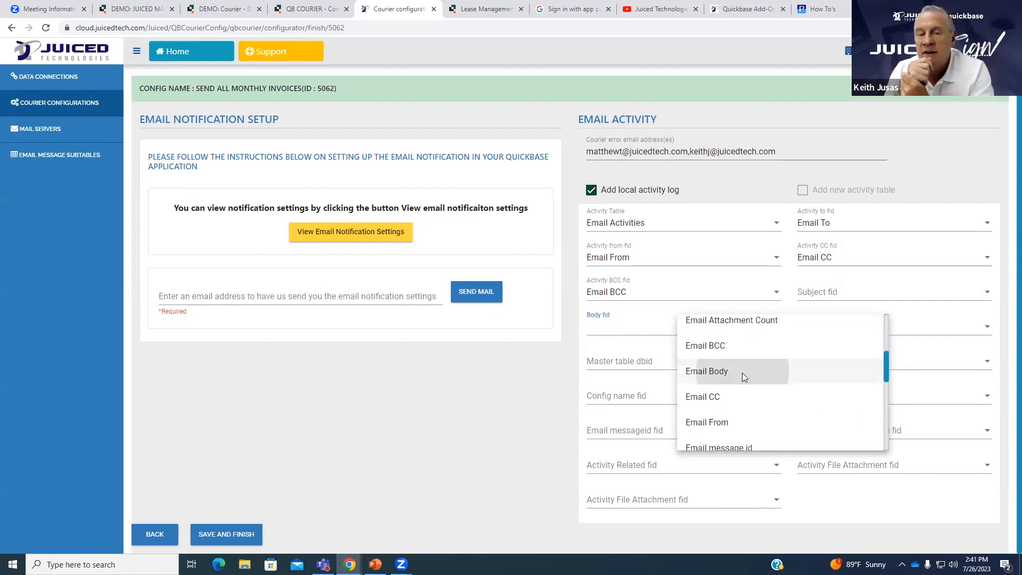
# Map master table dbid to Master Table dbid and master recid to Master Table recid.
pyautogui.click(677, 367)
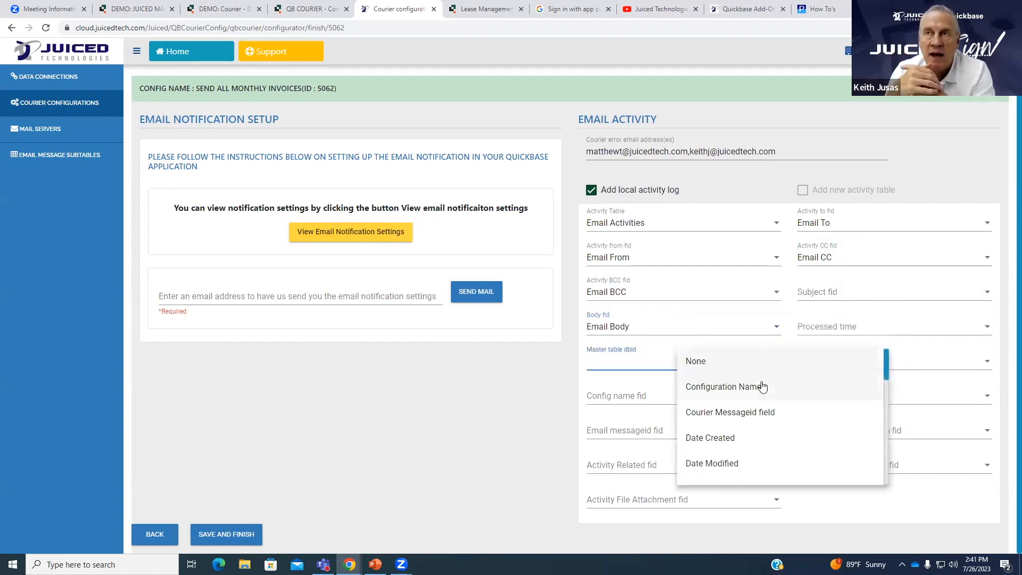
pyautogui.scroll(-2, 797, 410)
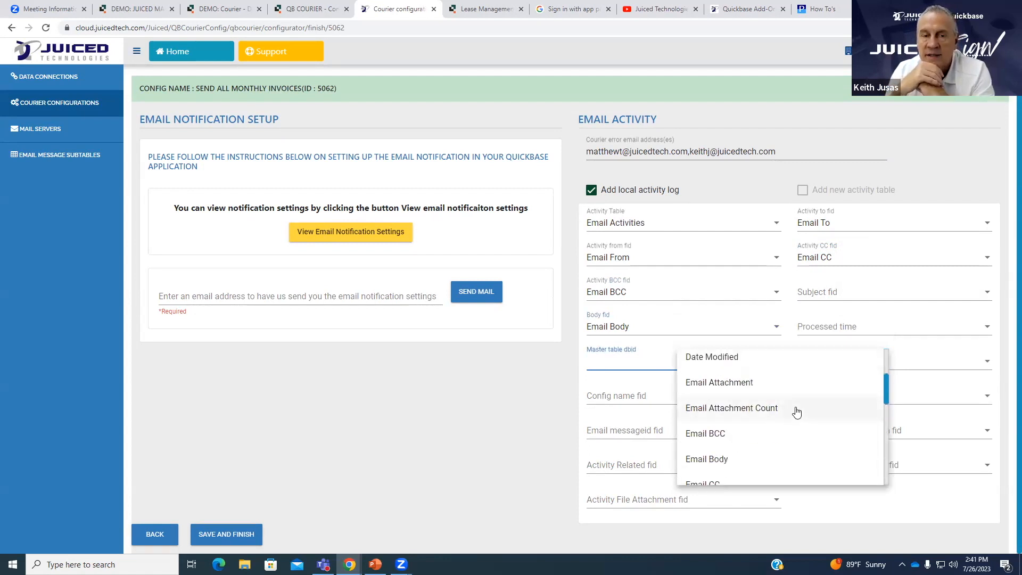
pyautogui.scroll(-1, 788, 409)
pyautogui.scroll(-2, 781, 406)
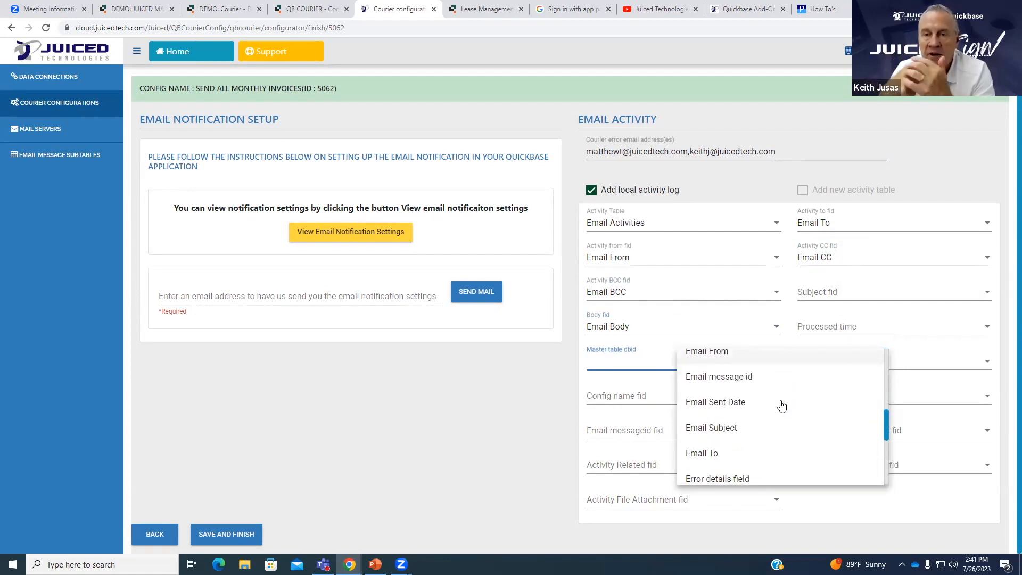
pyautogui.scroll(-1, 780, 406)
pyautogui.scroll(-1, 780, 405)
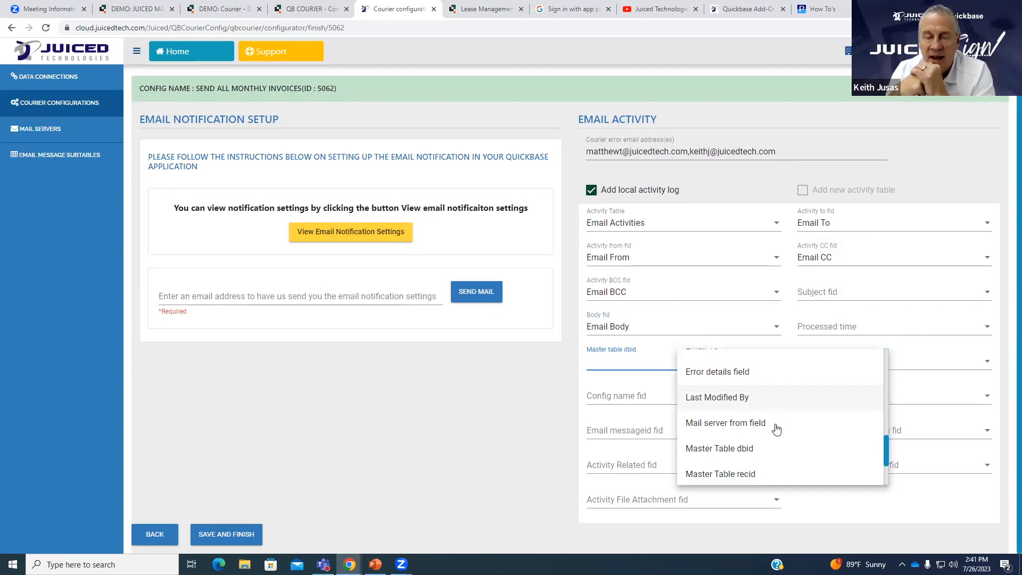
pyautogui.click(772, 452)
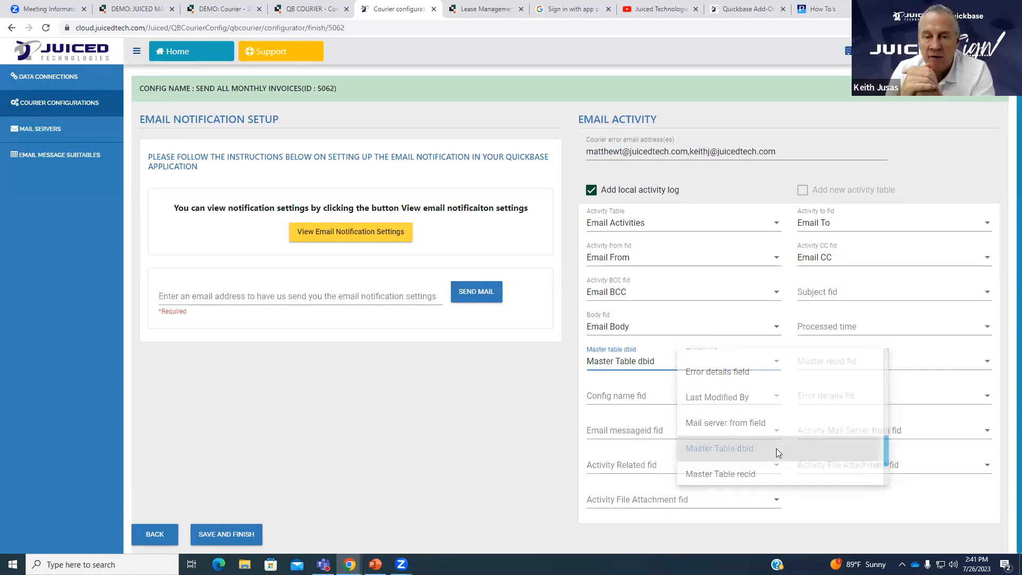
pyautogui.click(848, 364)
pyautogui.scroll(-5, 854, 406)
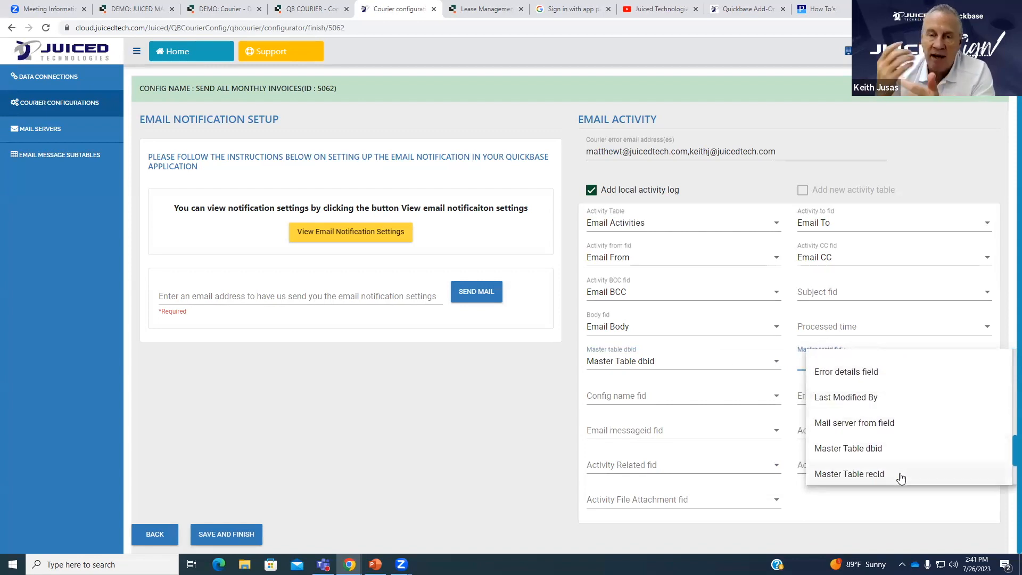
pyautogui.click(900, 474)
pyautogui.click(750, 401)
pyautogui.scroll(-1, 797, 429)
pyautogui.scroll(1, 797, 430)
# Map configuration name, error details and message id to Configuration Name, Error details and Email message id.
pyautogui.click(815, 429)
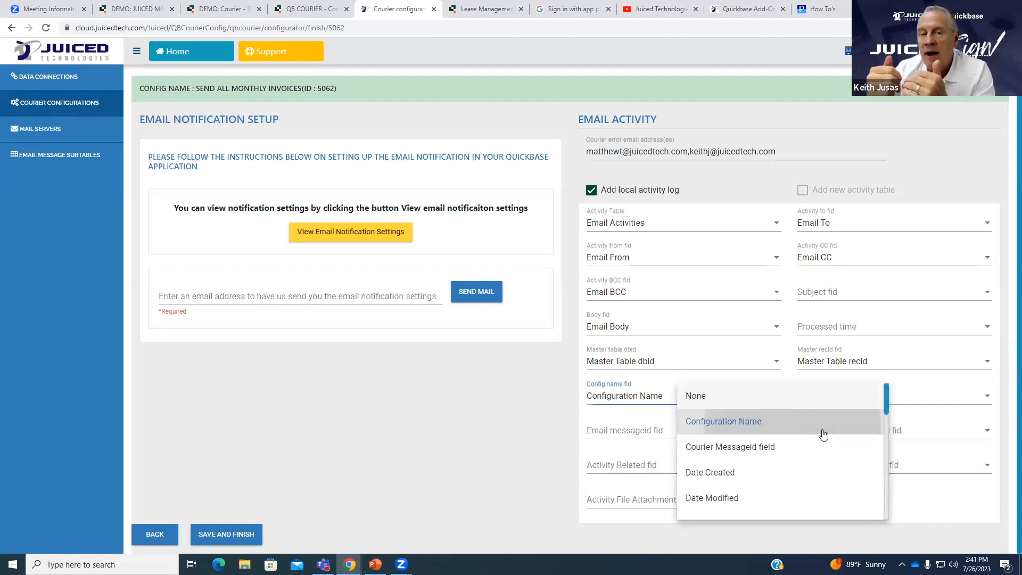
pyautogui.click(882, 404)
pyautogui.scroll(-5, 892, 445)
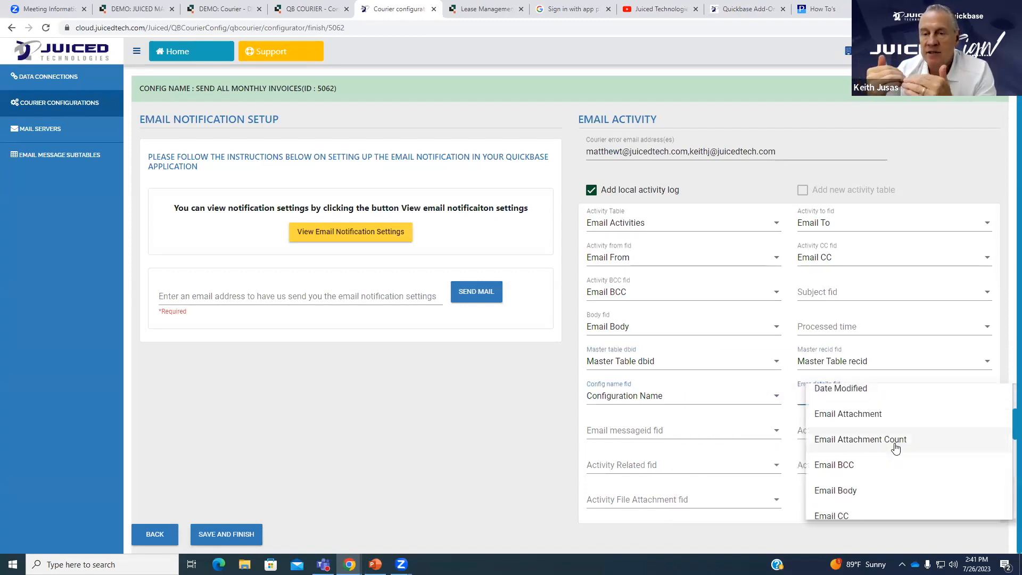
pyautogui.scroll(-1, 896, 453)
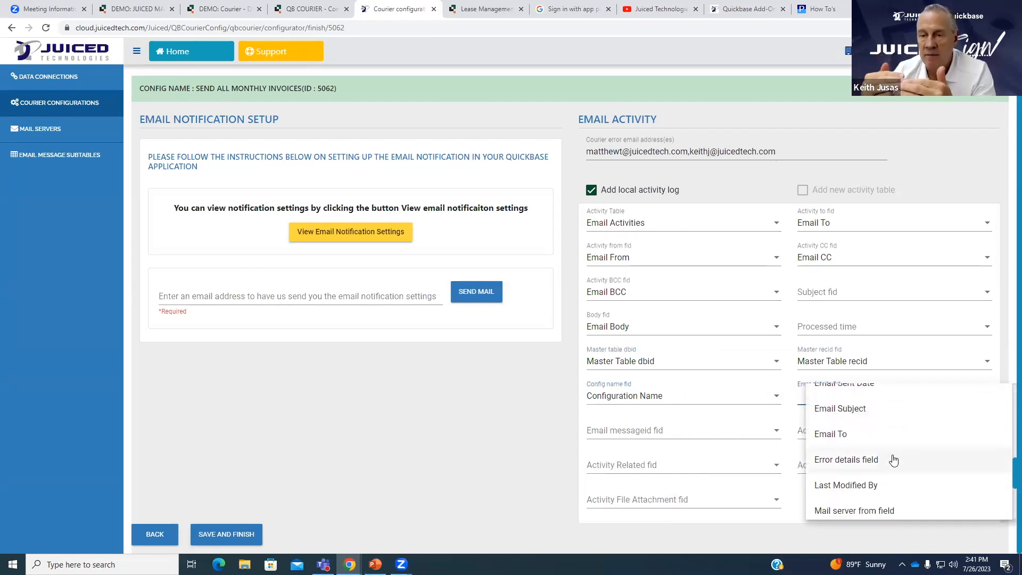
pyautogui.click(894, 461)
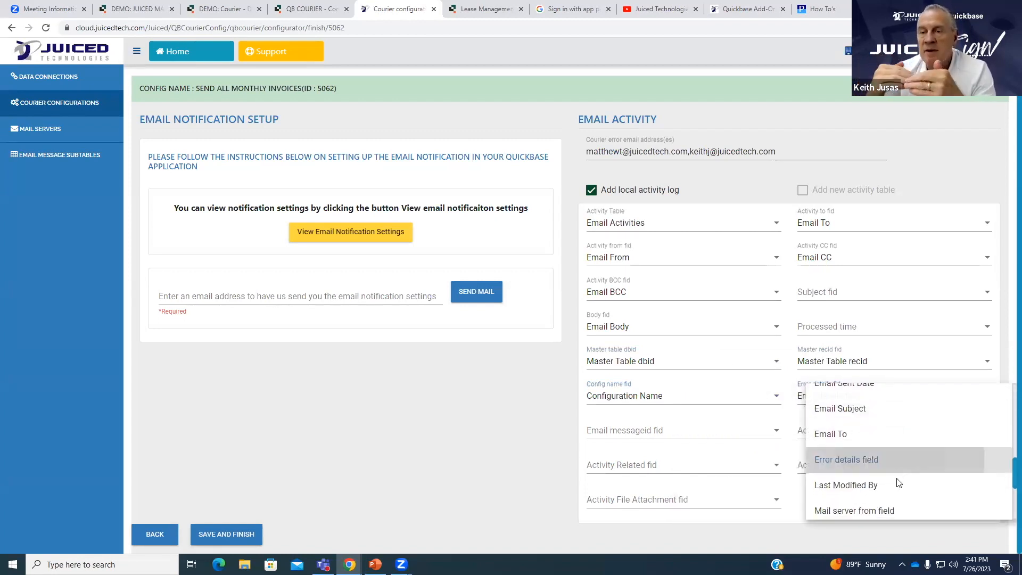
pyautogui.click(717, 433)
pyautogui.scroll(-3, 768, 377)
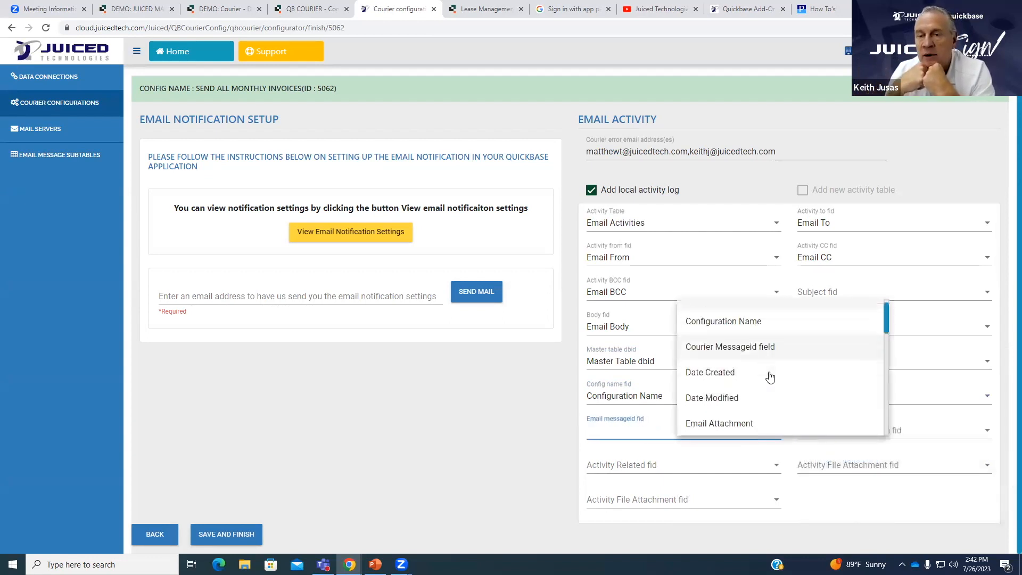
pyautogui.scroll(-1, 753, 354)
pyautogui.click(765, 381)
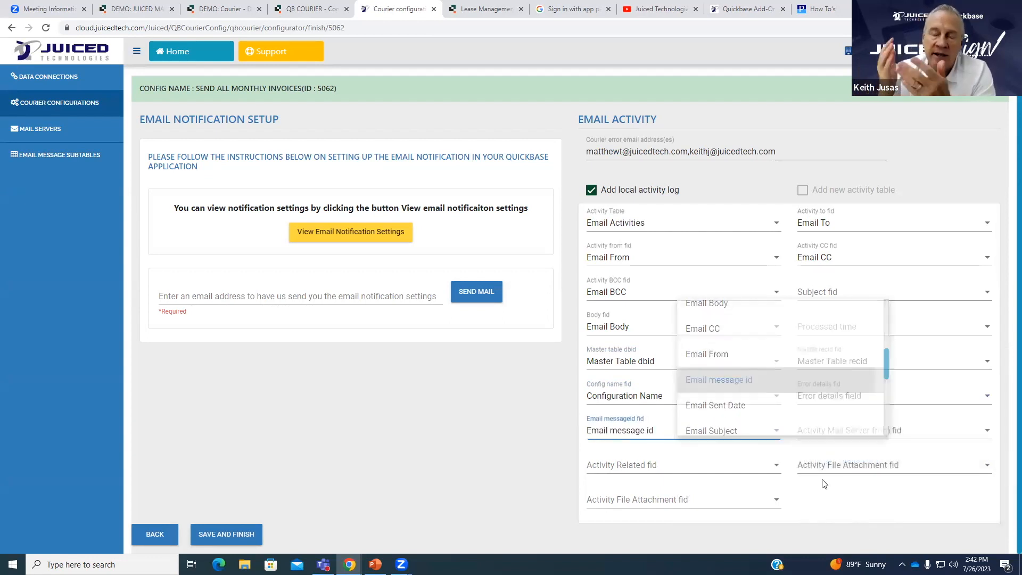
# Link each activity to Related Tenants/Prospects, leaving the mail-server field unmapped.
pyautogui.click(906, 432)
pyautogui.scroll(-3, 868, 367)
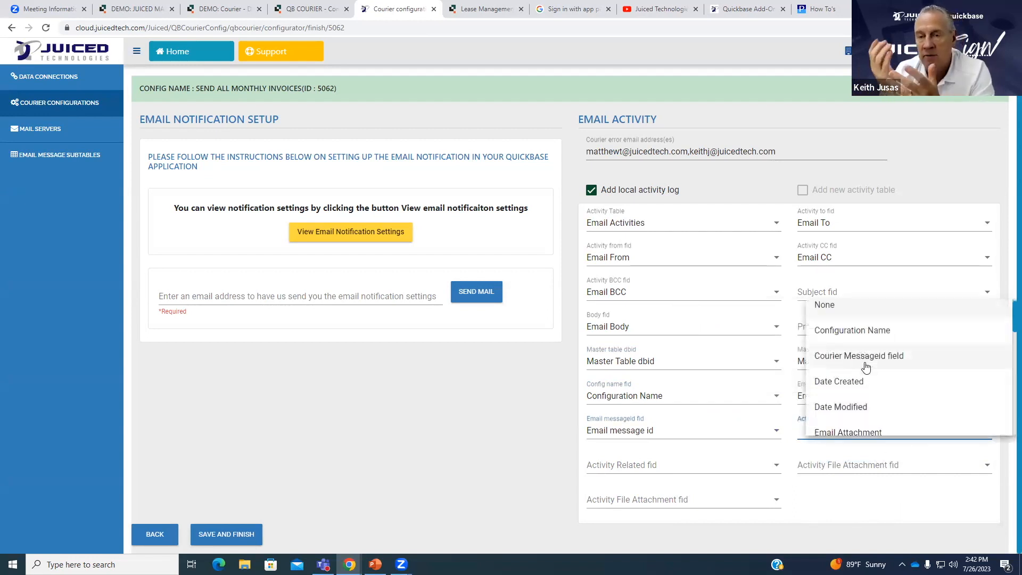
pyautogui.scroll(-5, 871, 375)
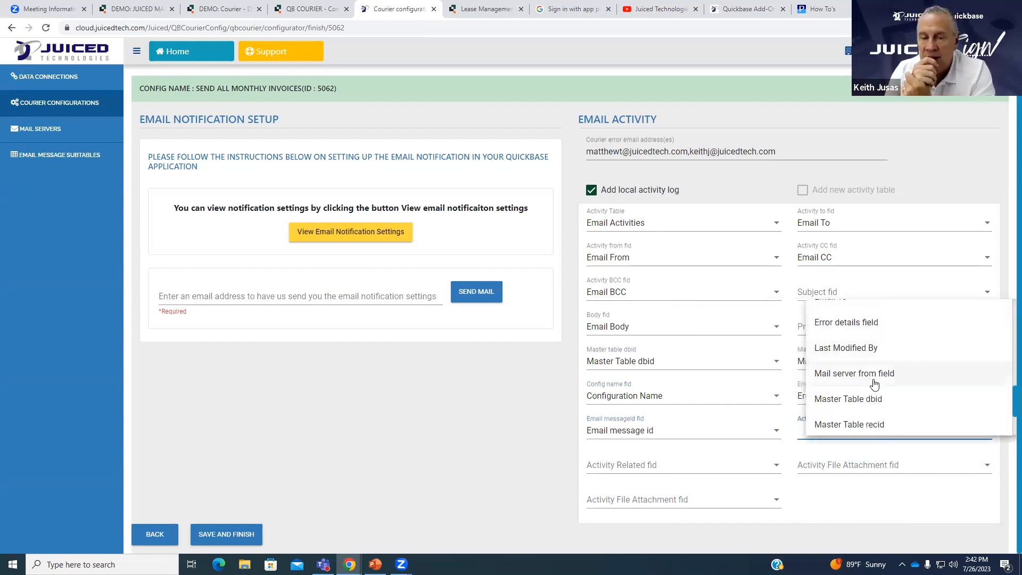
pyautogui.scroll(-3, 883, 382)
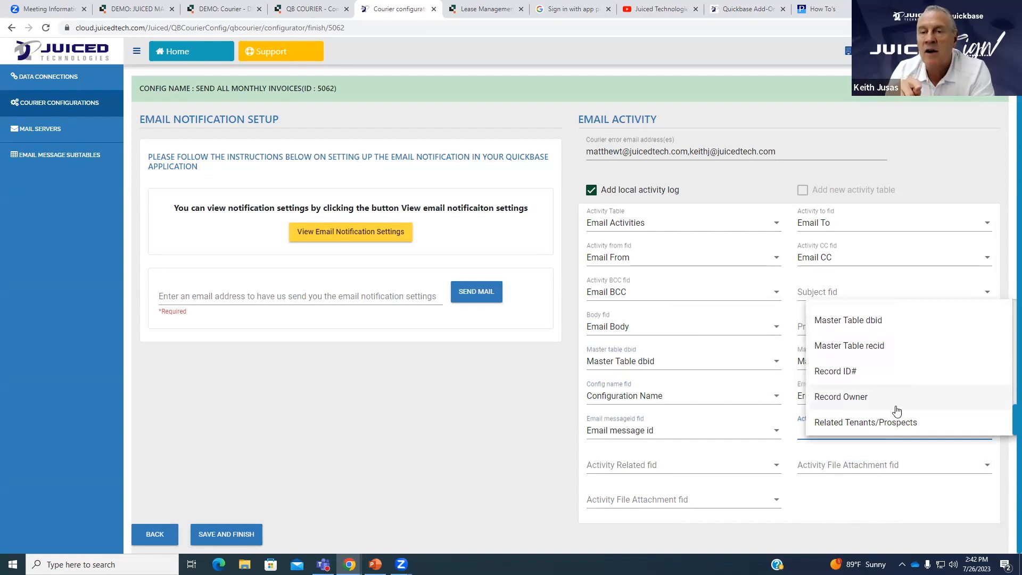
pyautogui.click(893, 501)
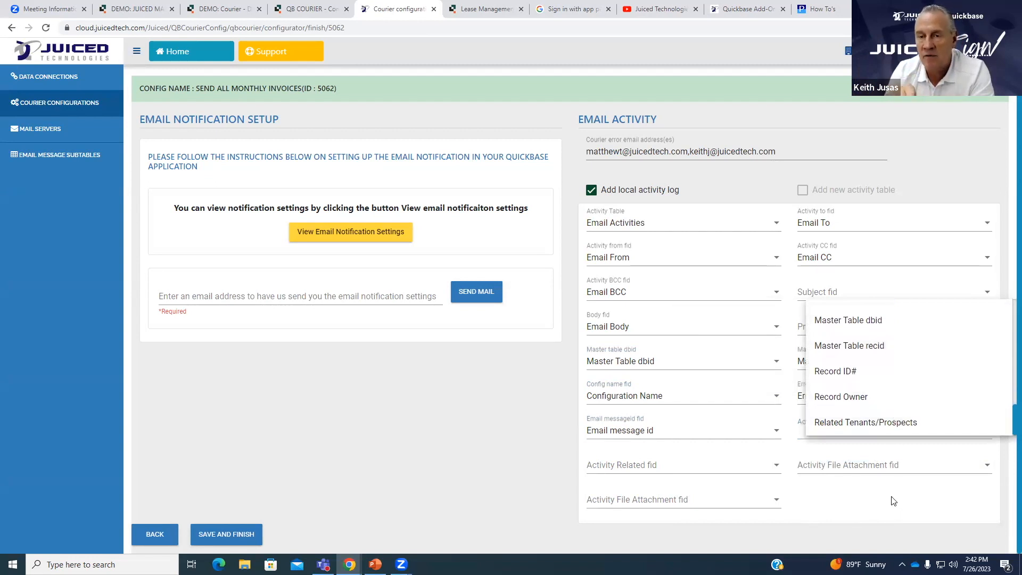
pyautogui.click(712, 472)
pyautogui.scroll(-3, 765, 382)
pyautogui.scroll(-4, 767, 385)
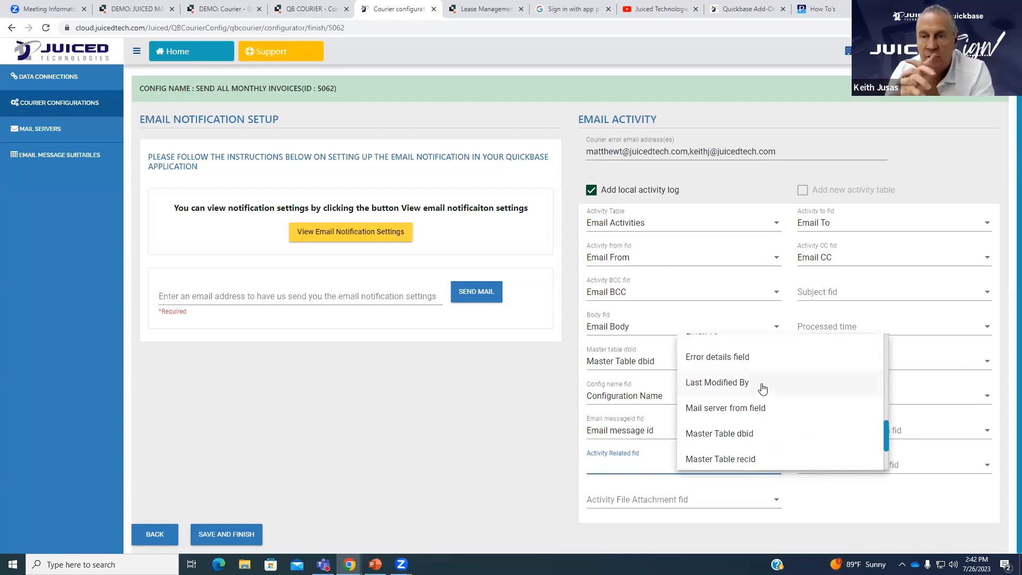
pyautogui.scroll(-3, 763, 388)
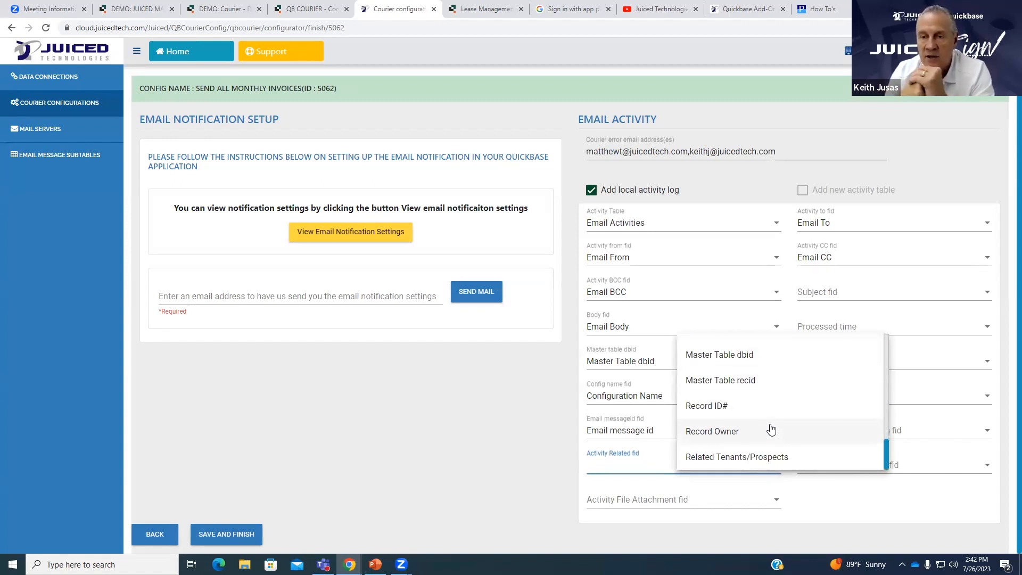
pyautogui.click(771, 459)
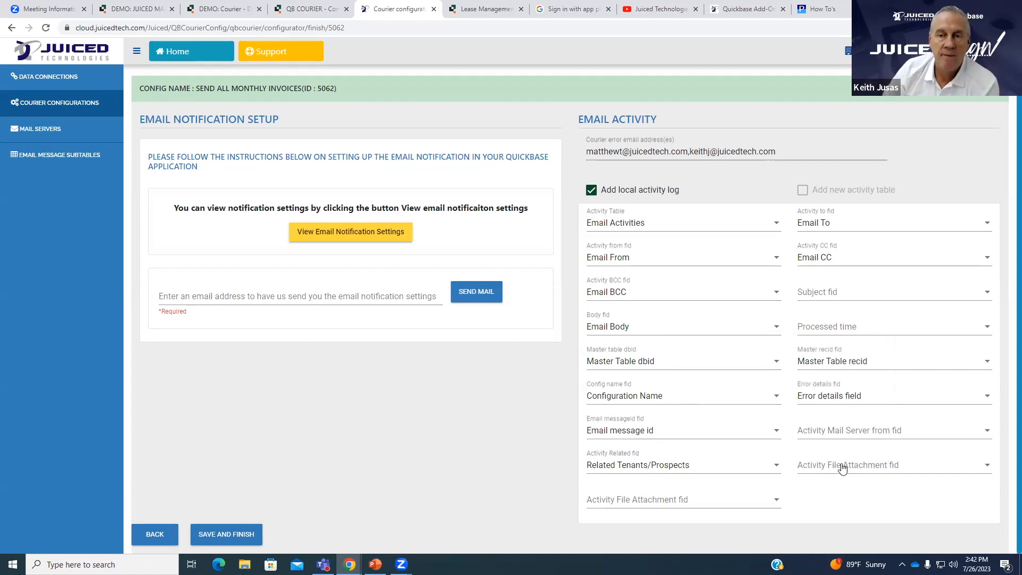
# Leave the mail-server field unset and save the activity mappings with Save and Finish.
pyautogui.click(852, 433)
pyautogui.scroll(-2, 882, 362)
pyautogui.scroll(-6, 884, 367)
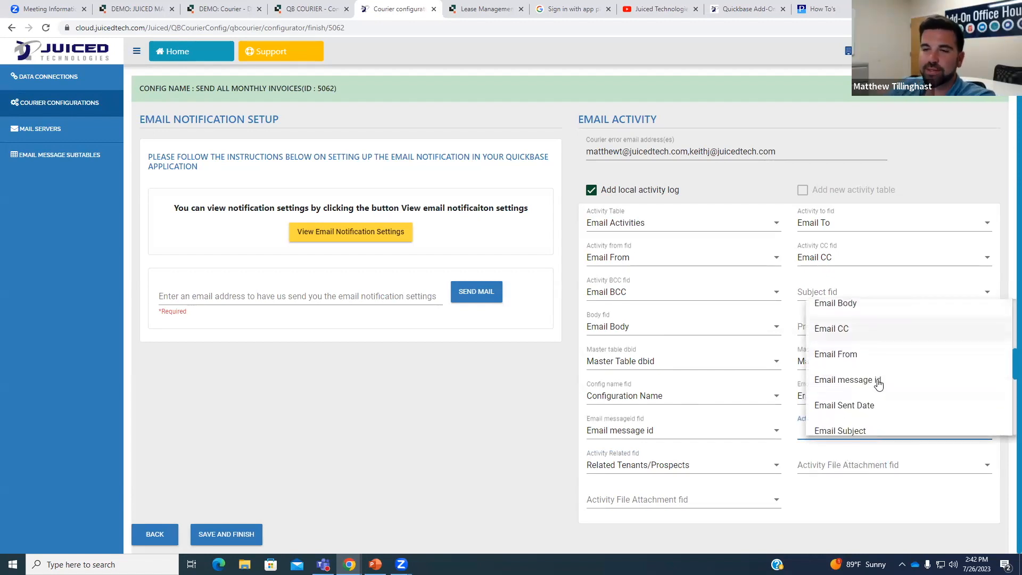
pyautogui.click(938, 509)
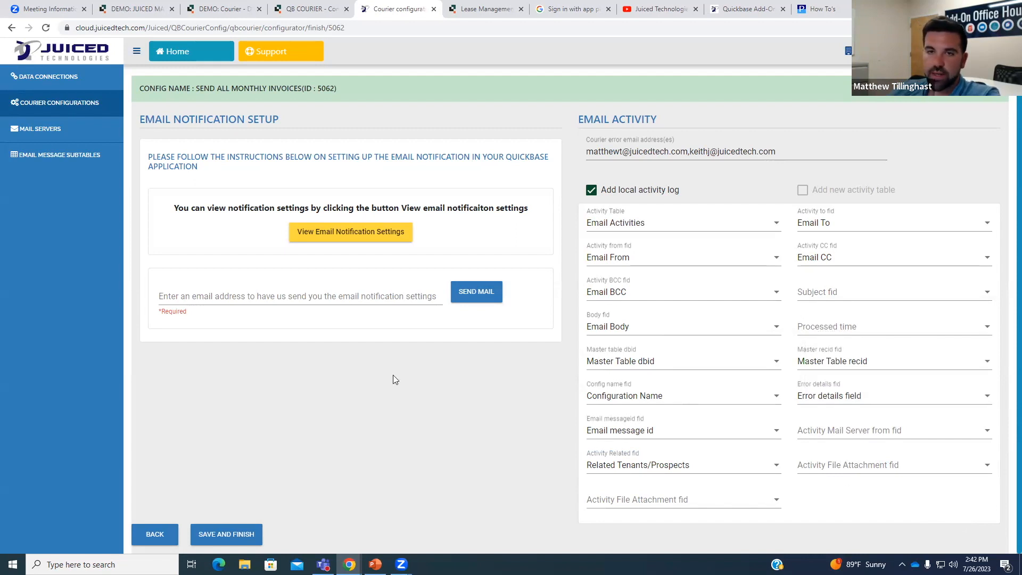
pyautogui.click(228, 532)
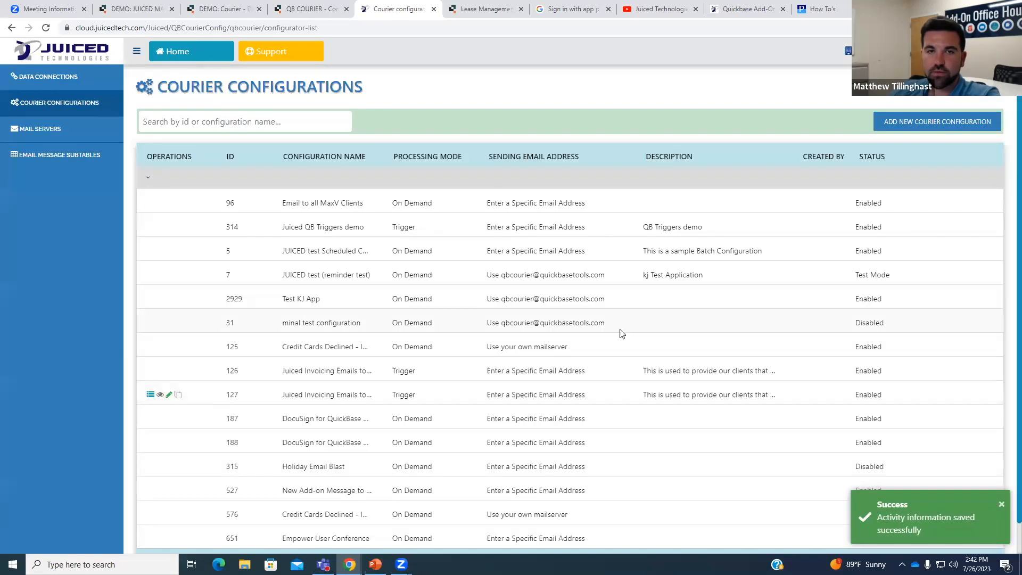
# Change configuration 5062's processing mode to On Demand and save it.
pyautogui.scroll(-1, 851, 427)
pyautogui.click(989, 534)
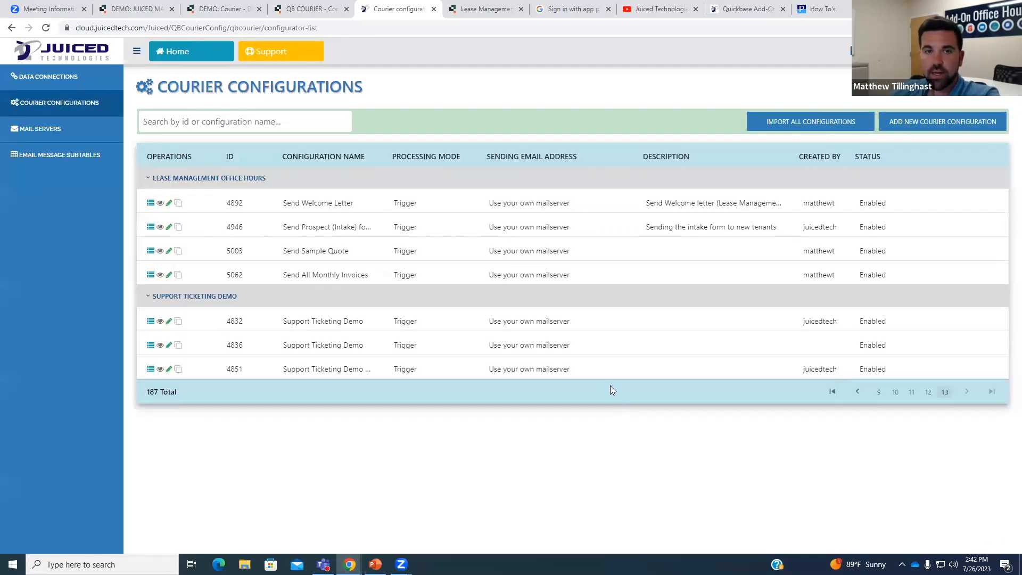
pyautogui.click(167, 278)
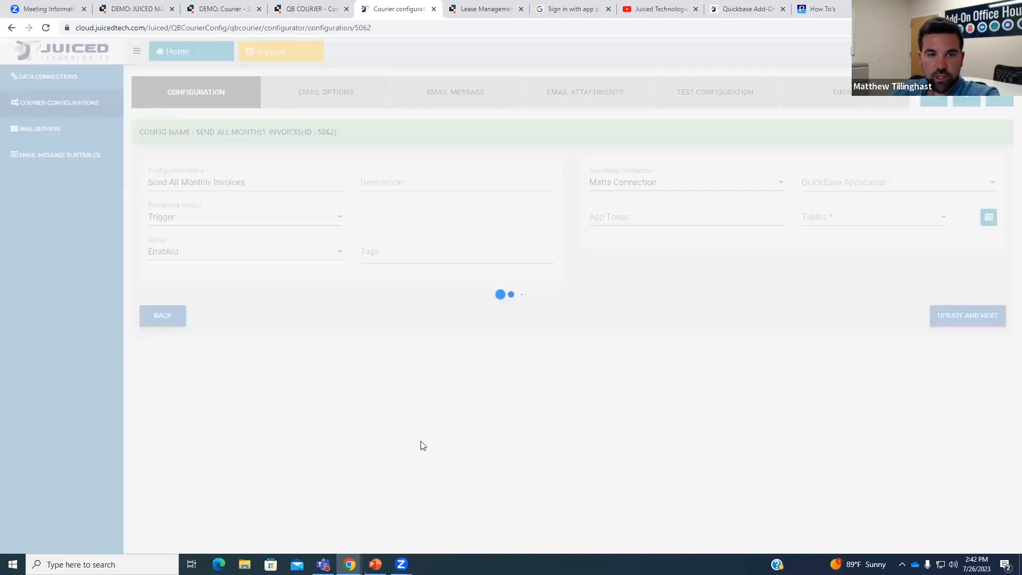
pyautogui.click(285, 215)
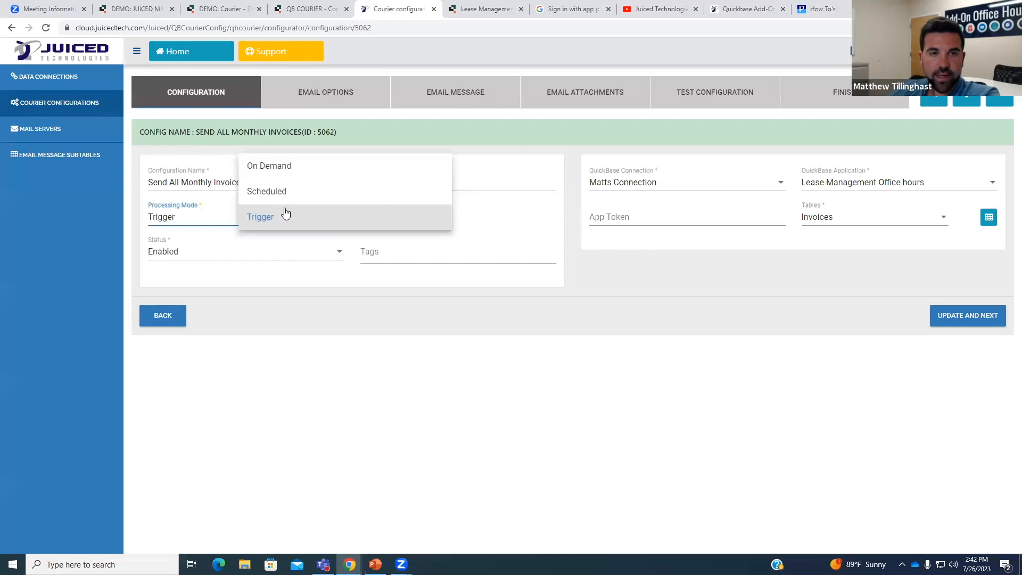
pyautogui.click(276, 167)
pyautogui.click(945, 316)
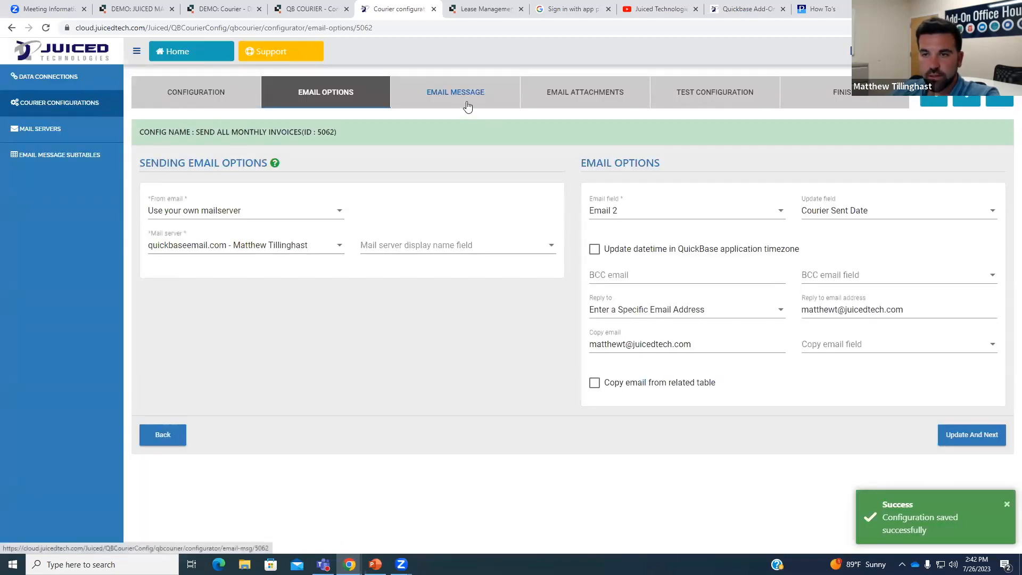
# Save the email message step unchanged and return to the configurations list.
pyautogui.click(468, 106)
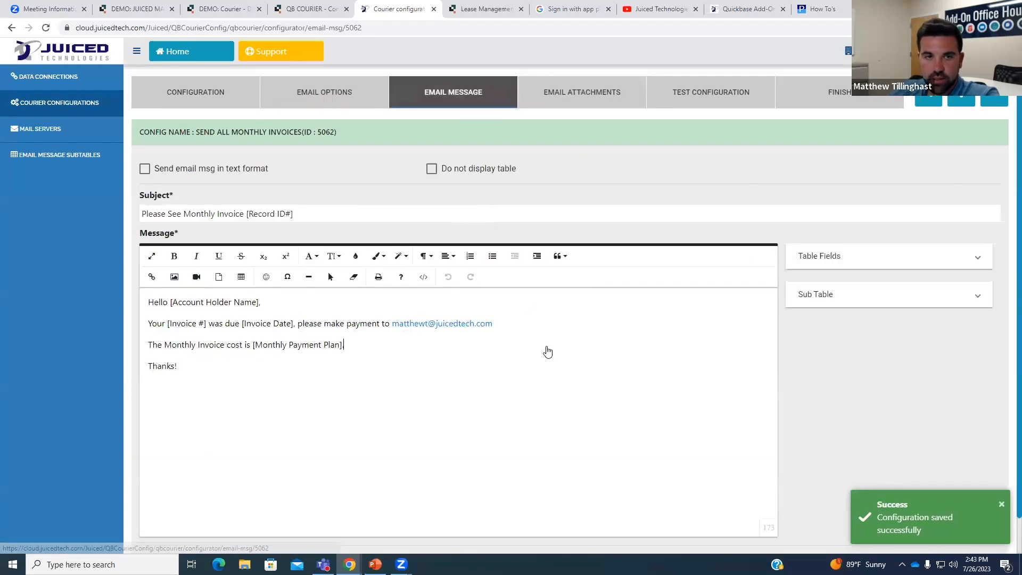
pyautogui.click(817, 257)
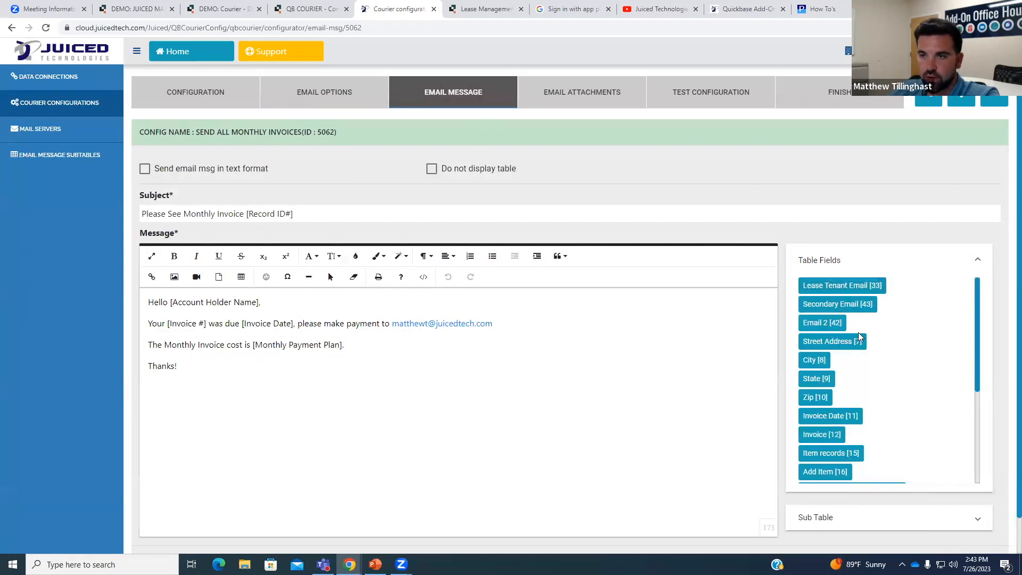
pyautogui.scroll(-4, 846, 426)
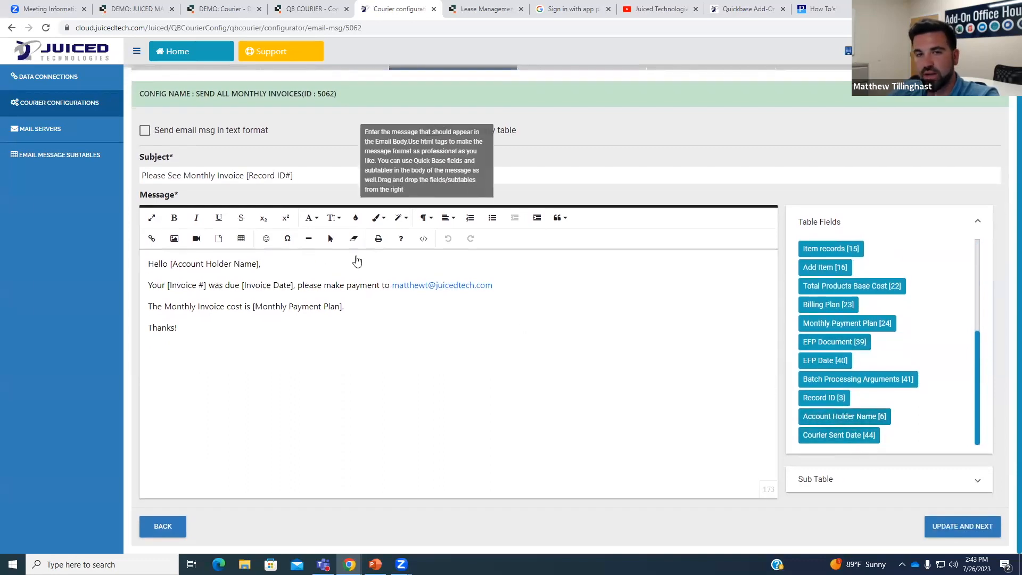
pyautogui.click(969, 529)
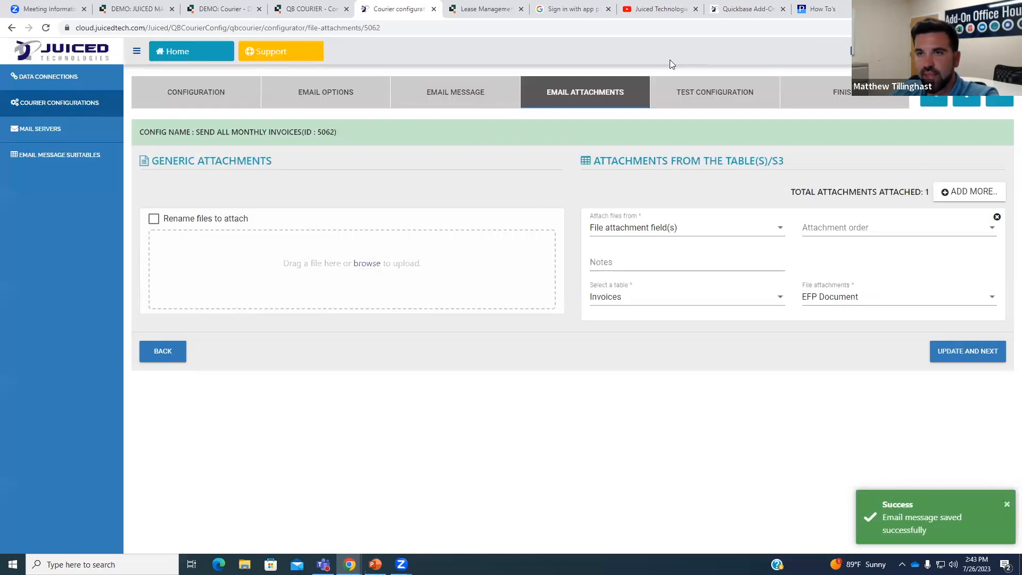
pyautogui.click(64, 102)
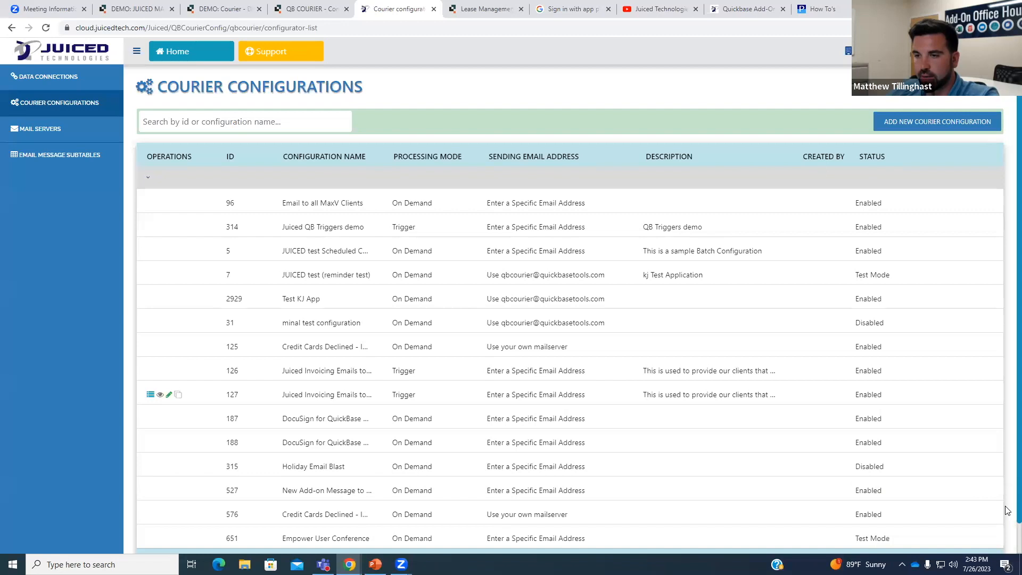
# Execute configuration 5062 now from the last page and confirm with Yes.
pyautogui.scroll(-2, 1006, 506)
pyautogui.click(988, 531)
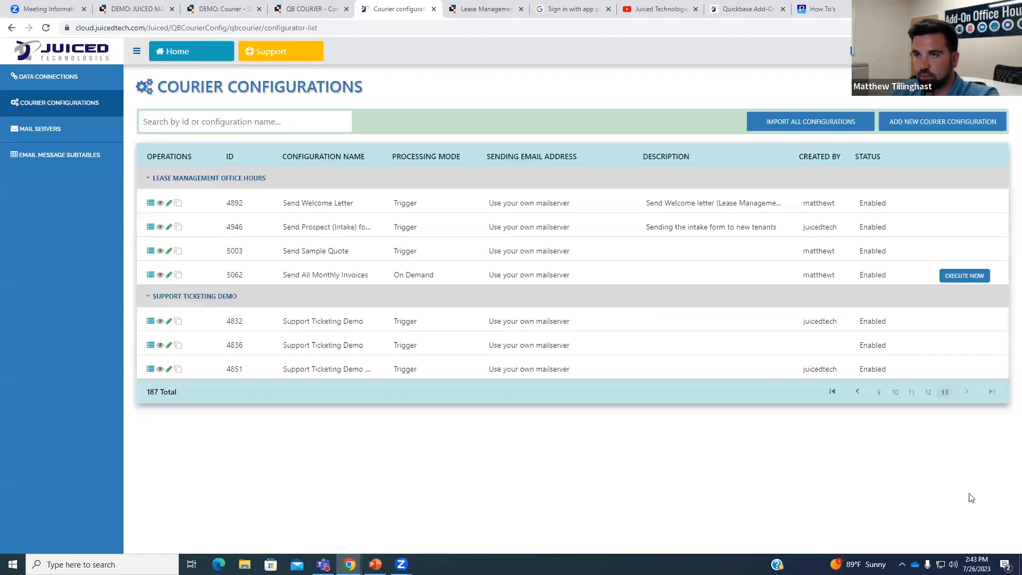
pyautogui.click(961, 277)
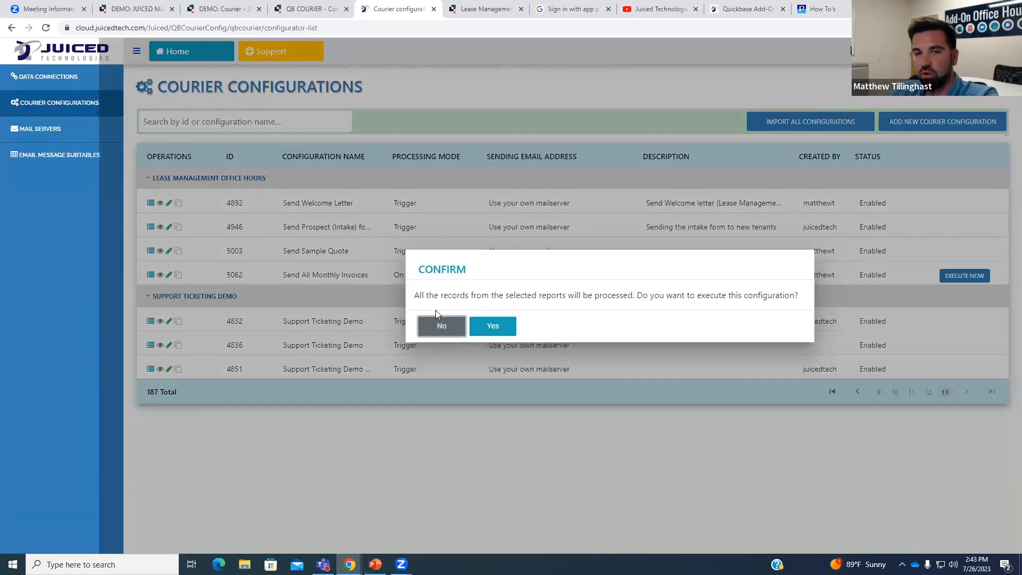
pyautogui.click(499, 323)
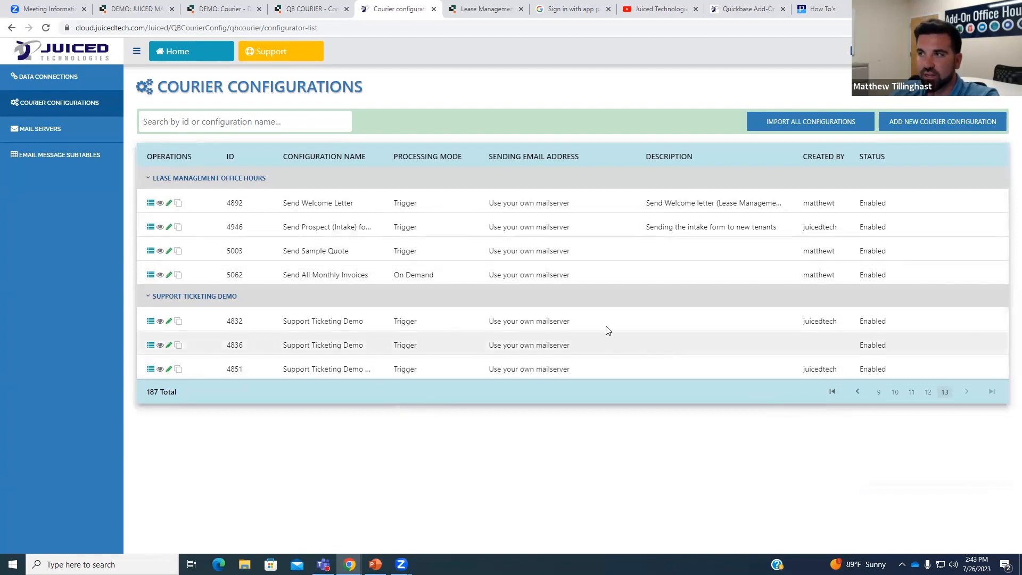
# Check 5062's run history showing 9 emails sent, close the email preview, and switch to Quickbase.
pyautogui.click(151, 275)
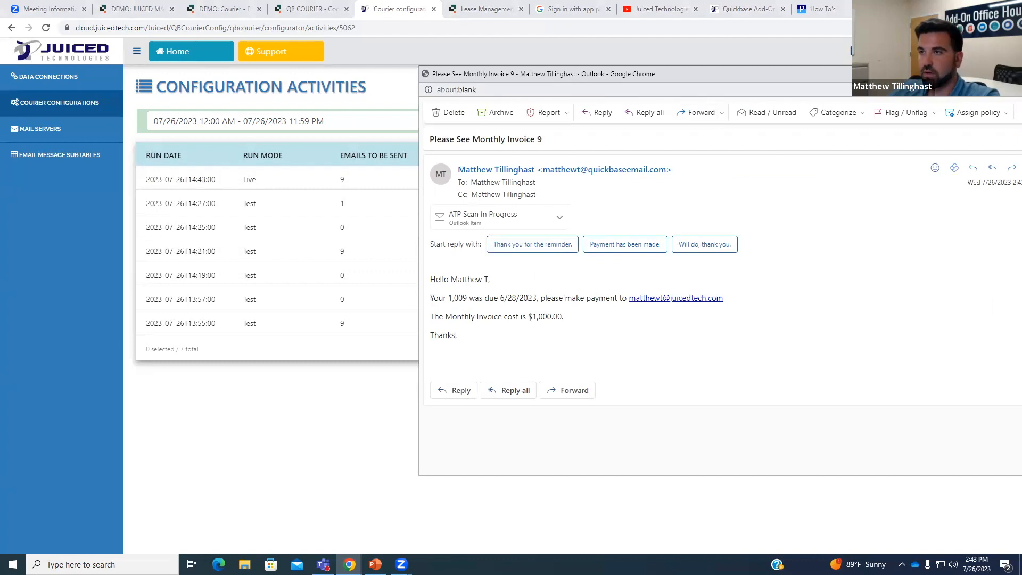
pyautogui.moveTo(958, 74); pyautogui.dragTo(860, 74)
pyautogui.click(957, 74)
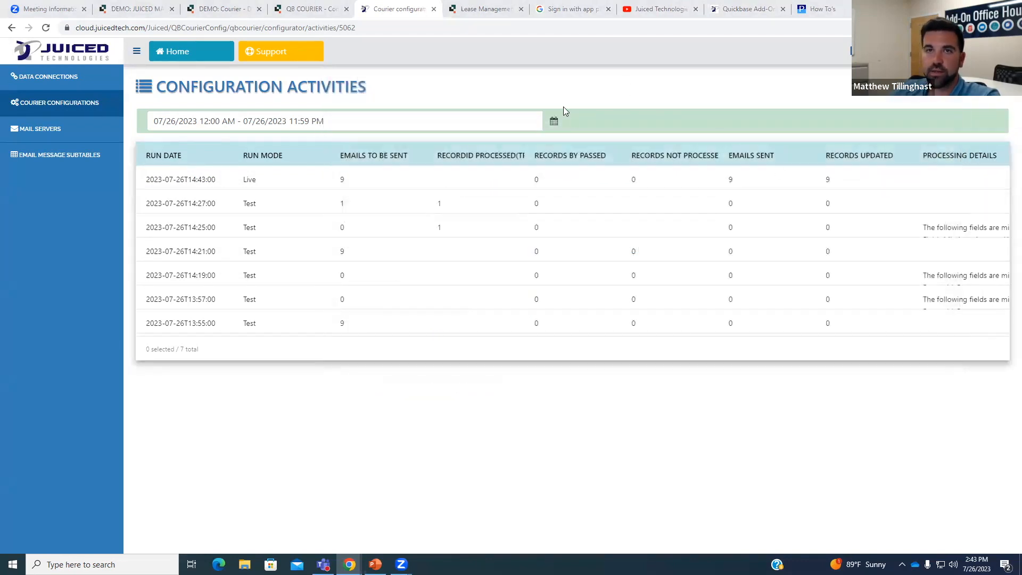
pyautogui.click(476, 9)
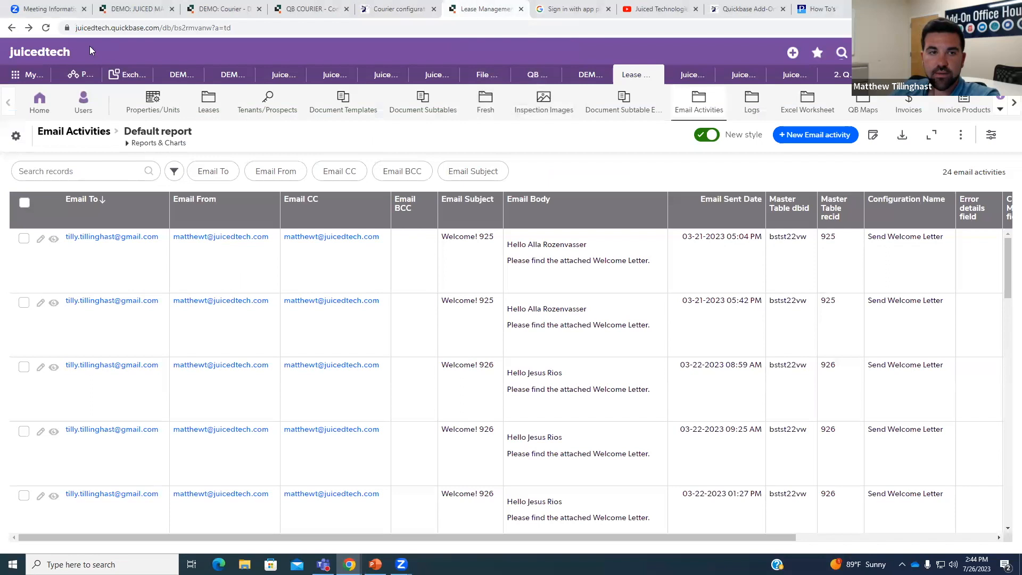
# Reload the Email Activities report to show 33 records and sort it by Email To ascending.
pyautogui.click(47, 28)
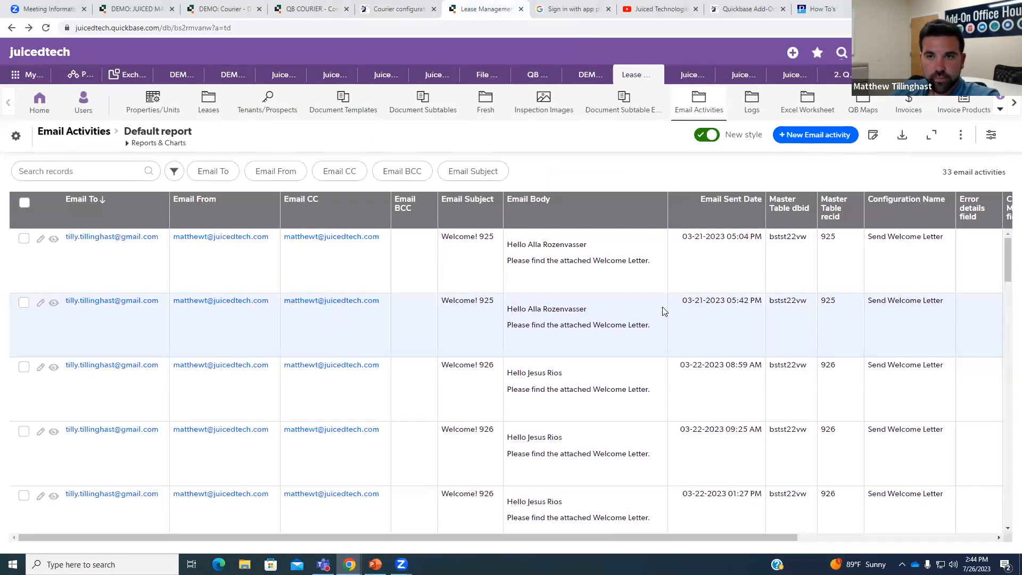
pyautogui.click(101, 210)
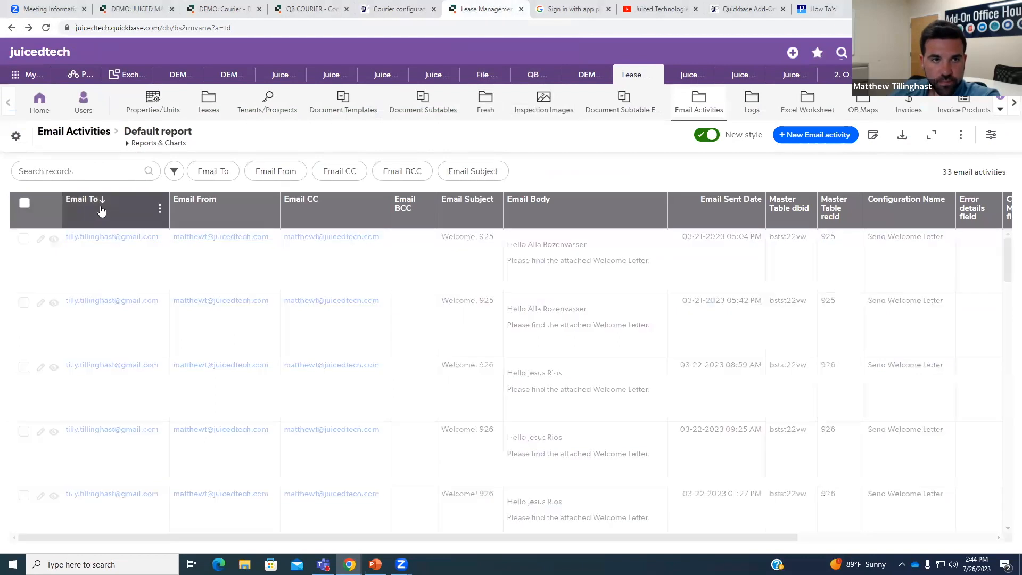
pyautogui.click(98, 207)
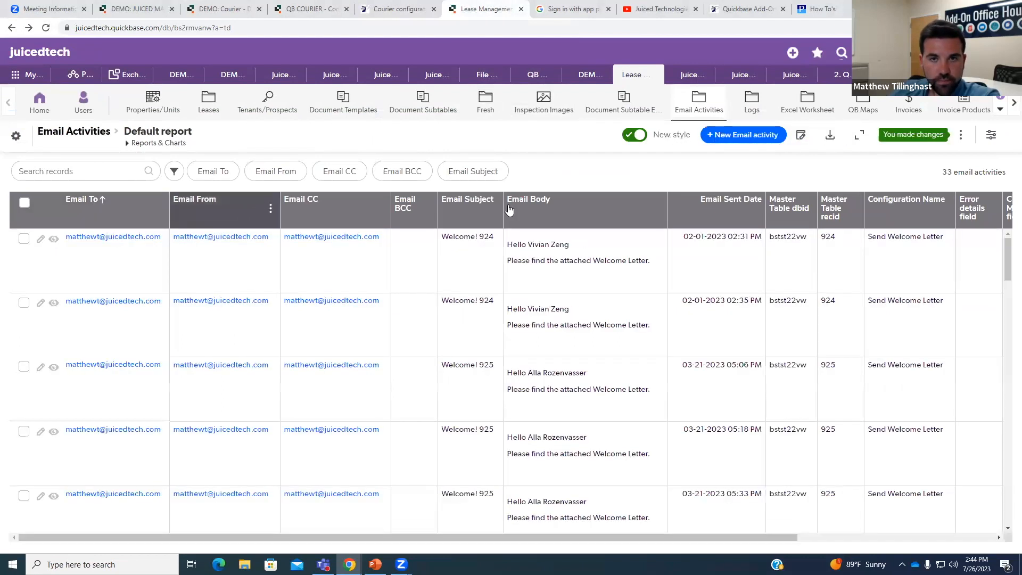
# Set the table's default report sort to Email Sent Date, high to low.
pyautogui.click(989, 136)
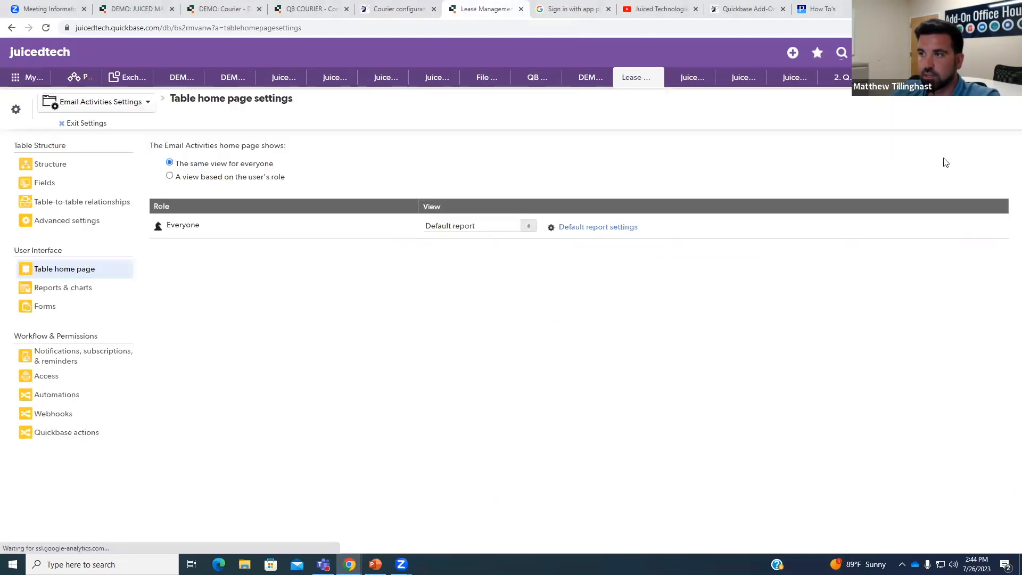
pyautogui.click(578, 232)
pyautogui.scroll(-5, 428, 295)
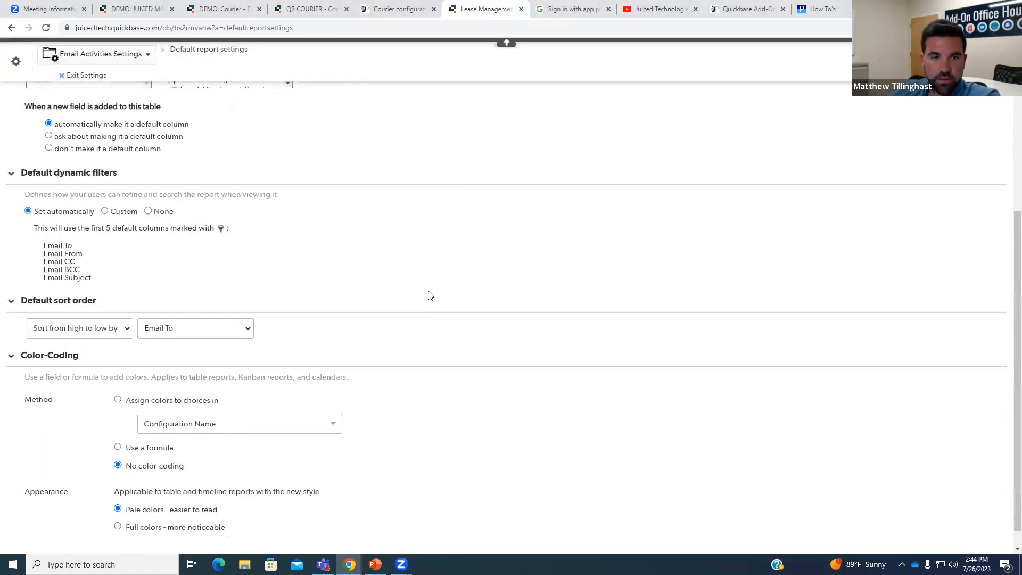
pyautogui.click(62, 331)
pyautogui.click(253, 301)
pyautogui.click(222, 331)
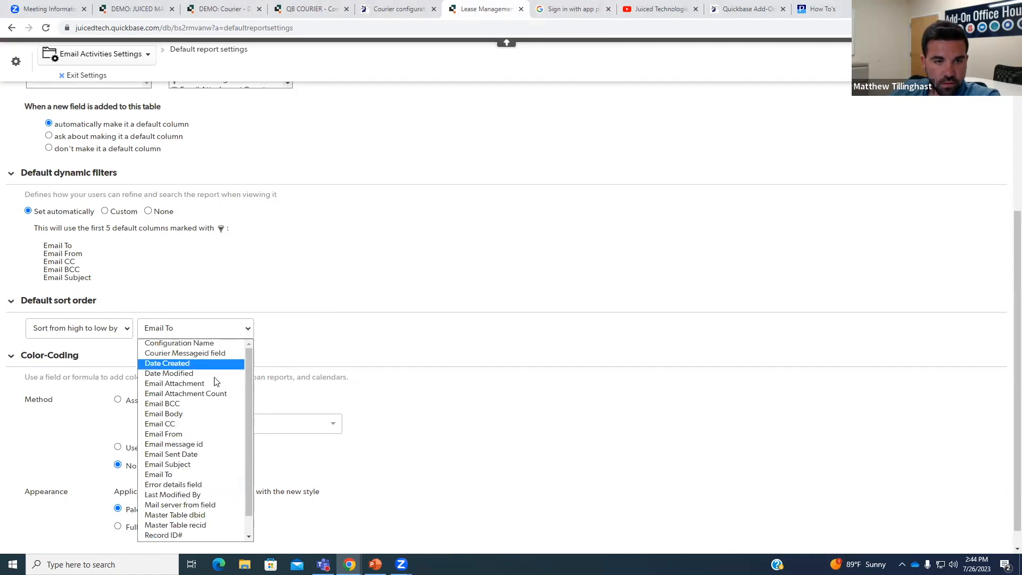
pyautogui.scroll(-1, 220, 407)
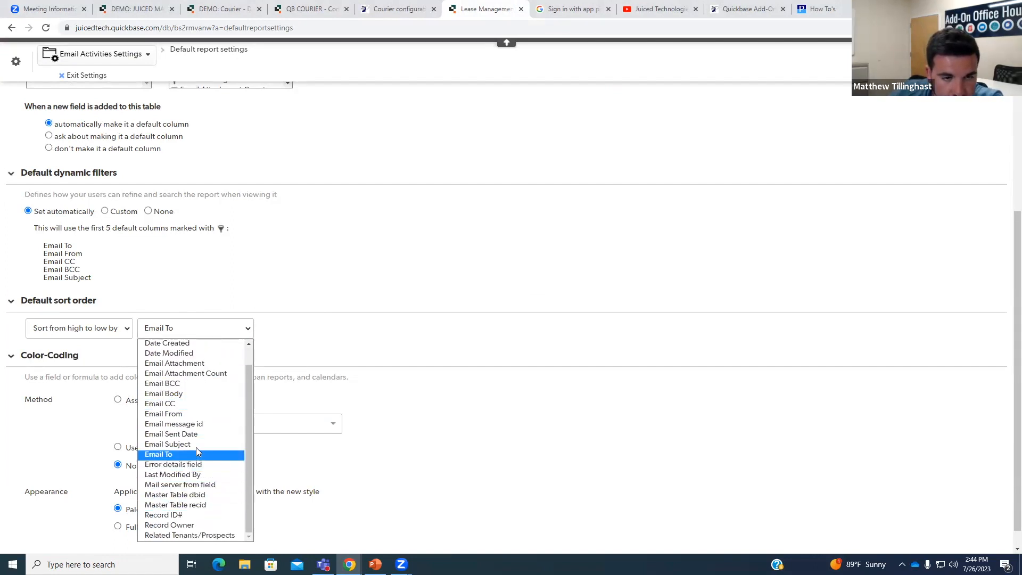
pyautogui.click(181, 434)
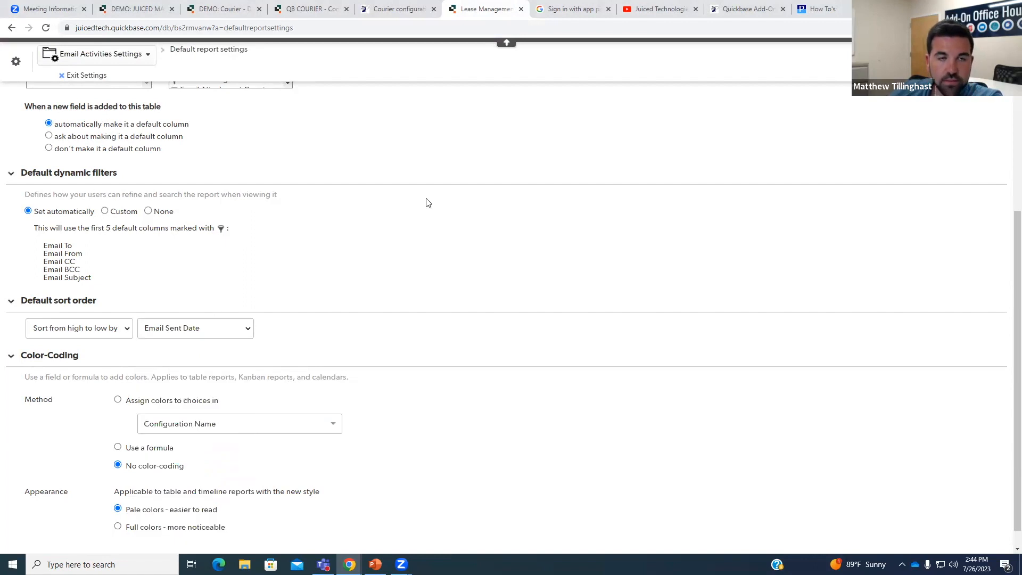
pyautogui.scroll(2, 659, 231)
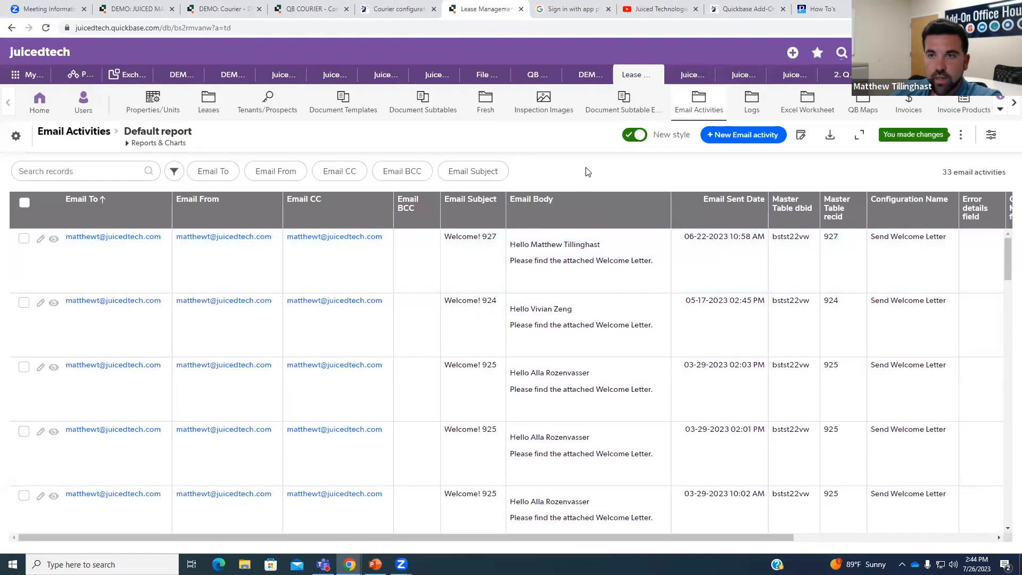
pyautogui.moveTo(752, 536); pyautogui.dragTo(538, 510)
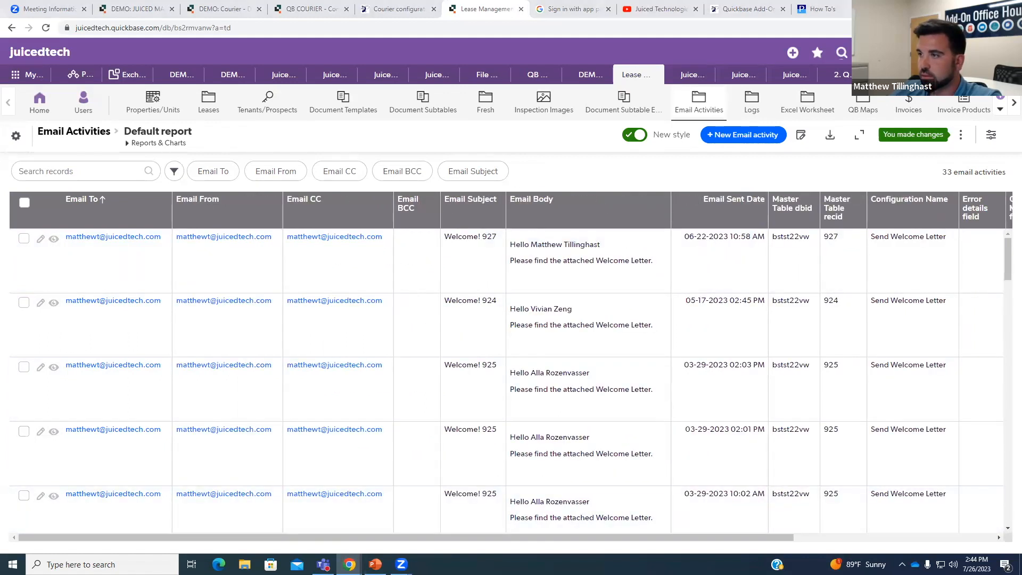
# Close the invoice email window and return to the Courier activity log.
pyautogui.hotkey('alt', 'Tab')
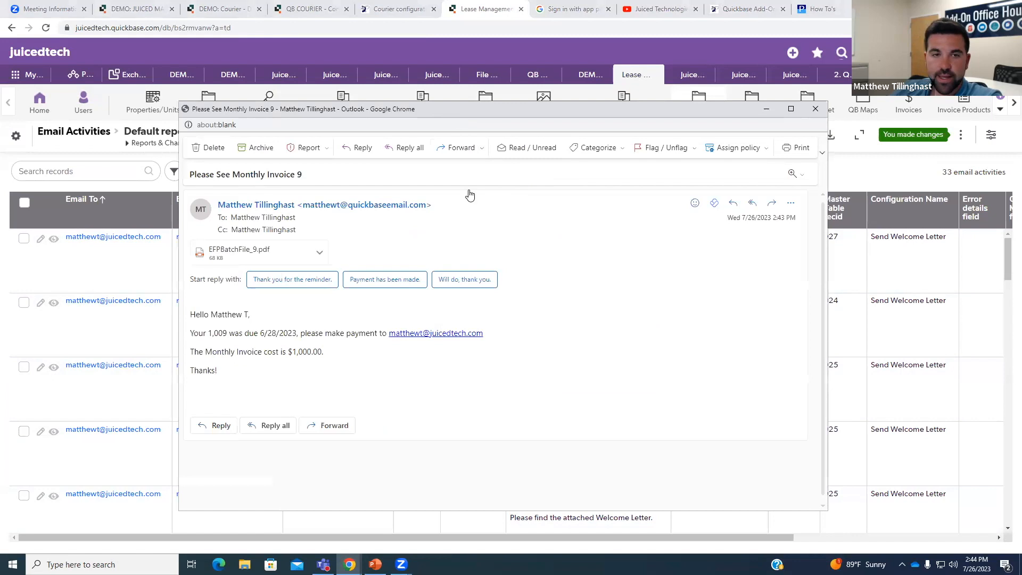
pyautogui.click(816, 108)
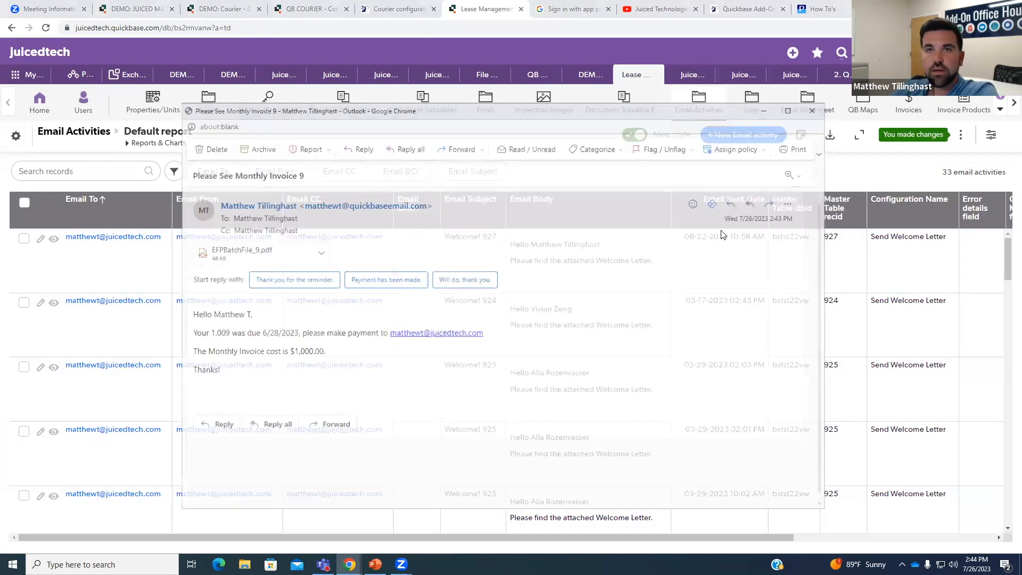
pyautogui.click(395, 9)
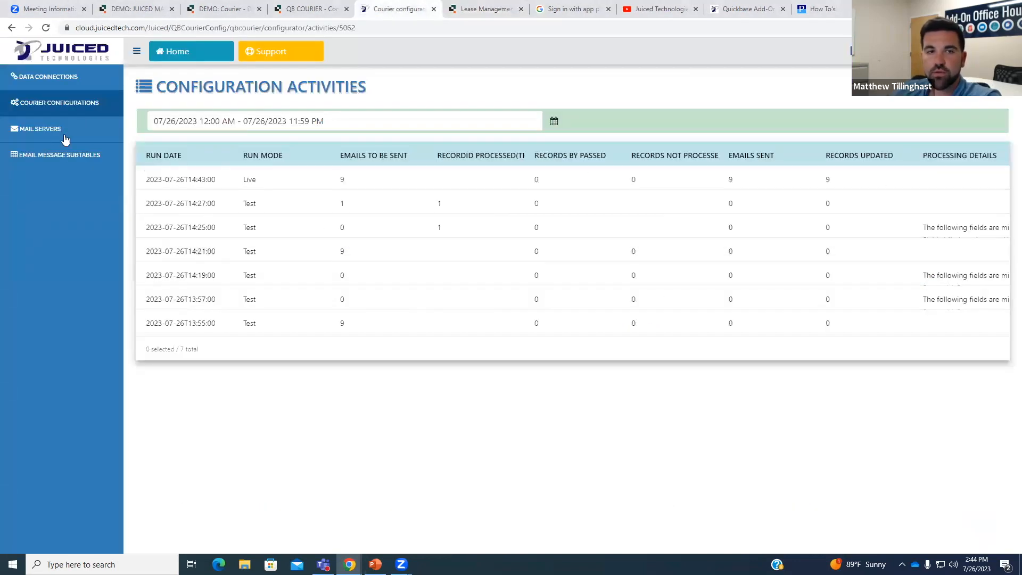
# Open the Send All Monthly Invoices configuration (5062) at its FINISH activity-logging step.
pyautogui.click(67, 103)
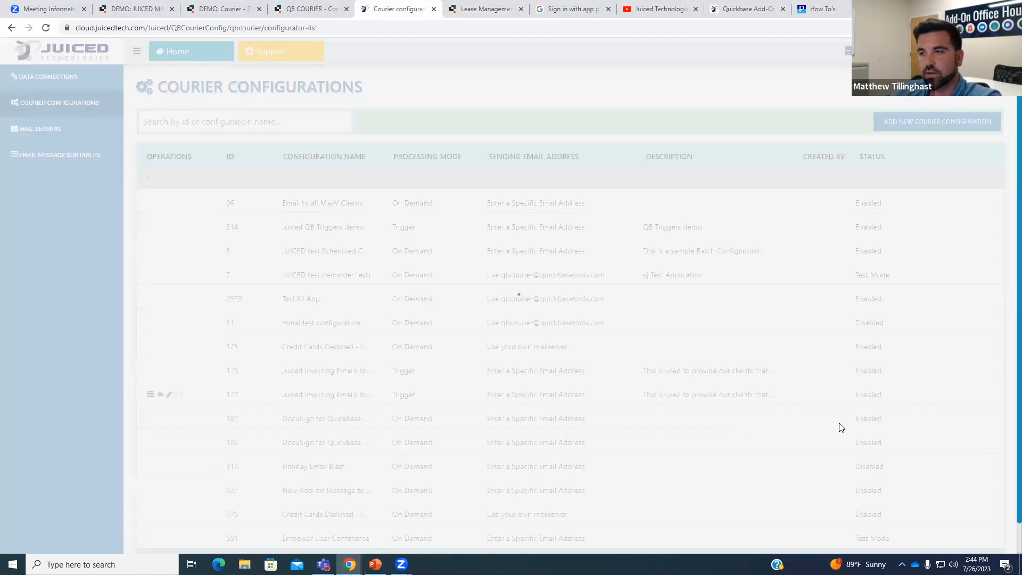
pyautogui.scroll(-1, 905, 479)
pyautogui.click(987, 529)
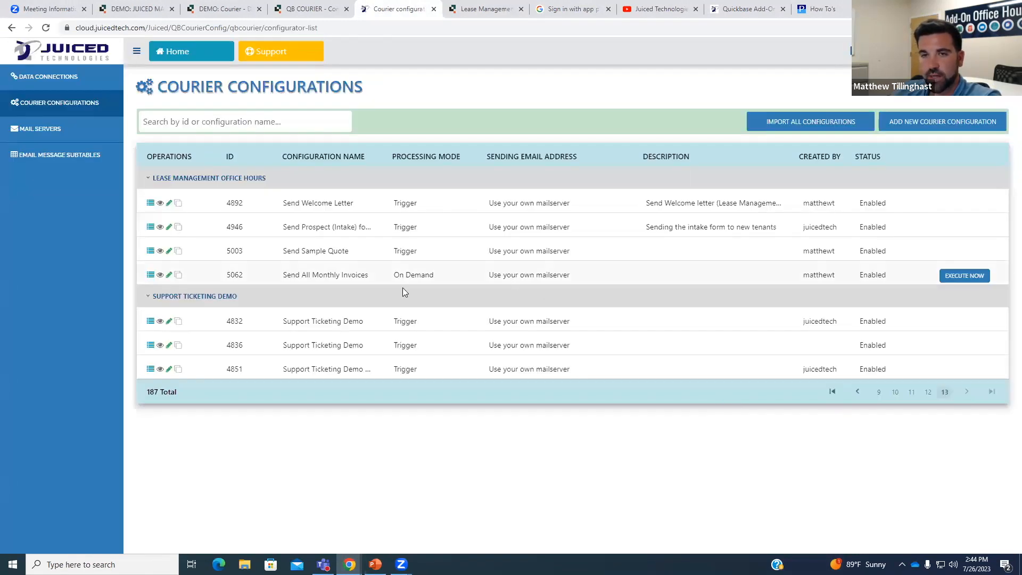
pyautogui.click(169, 274)
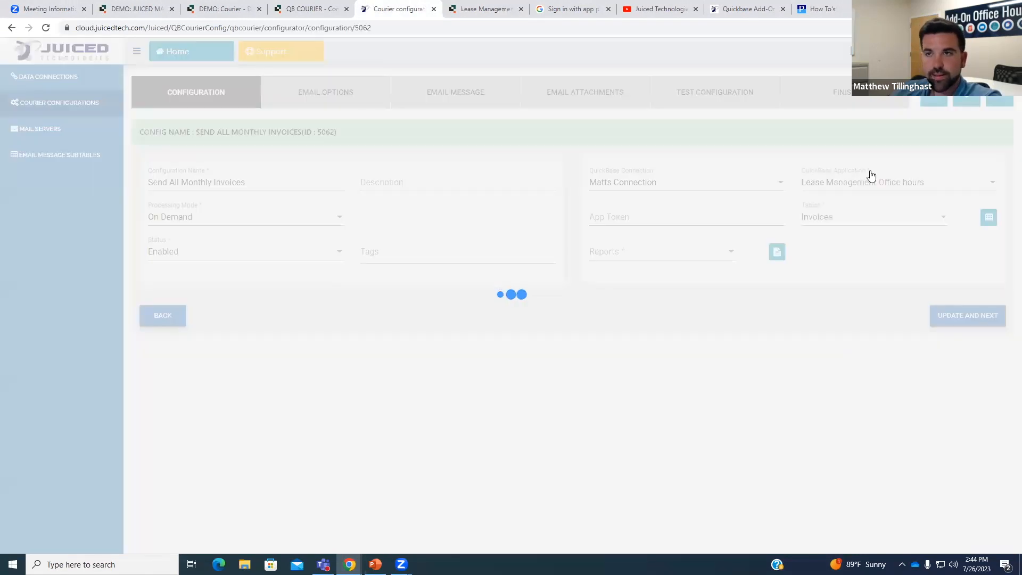
pyautogui.click(845, 91)
pyautogui.scroll(-1, 860, 291)
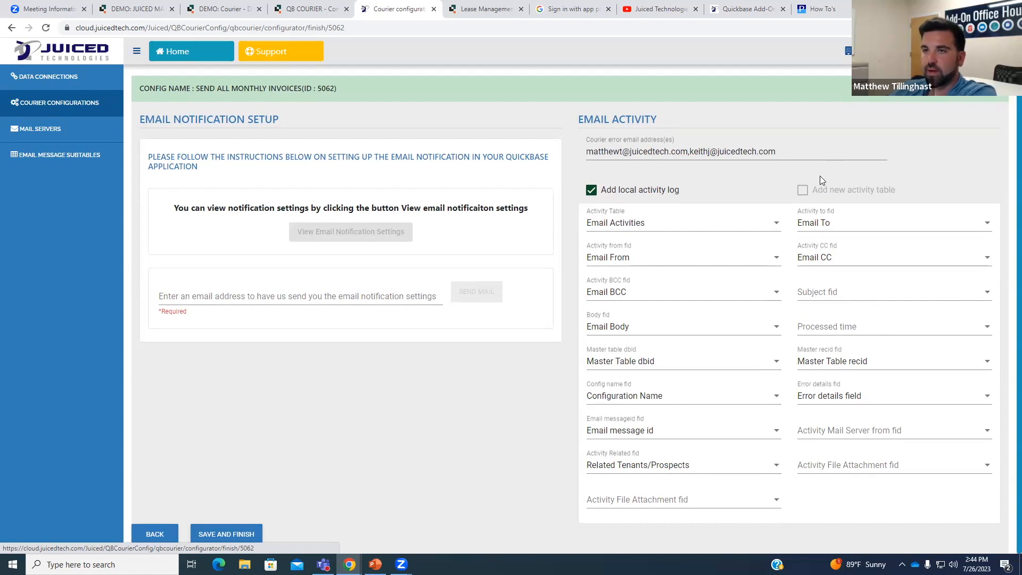
# Map the Subject fid to the Email Subject field.
pyautogui.click(872, 300)
pyautogui.scroll(-3, 900, 343)
pyautogui.scroll(-2, 899, 343)
pyautogui.click(894, 360)
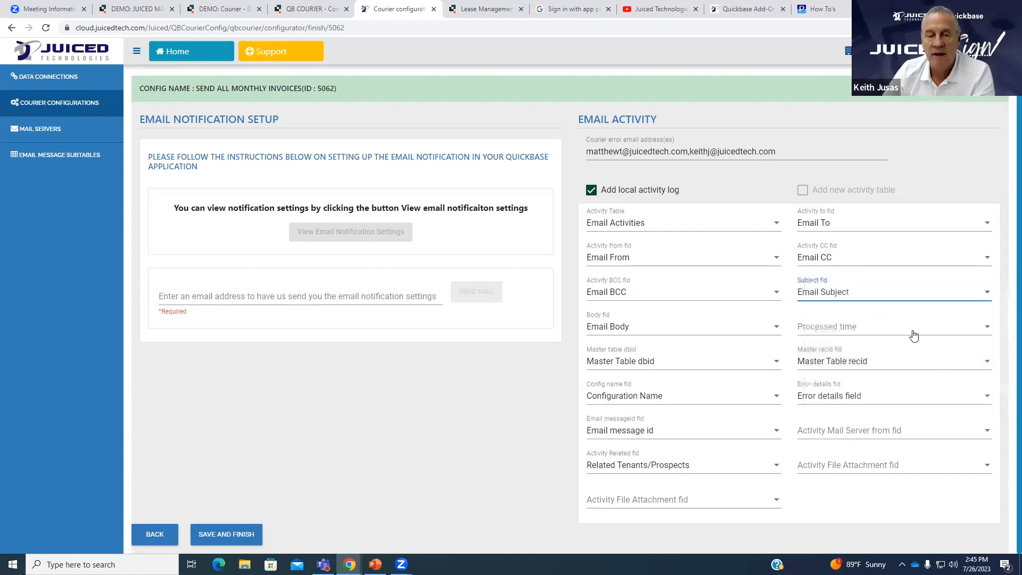
# Review the processed time and mail server sender field choices, leaving both unchanged.
pyautogui.click(914, 336)
pyautogui.scroll(-3, 924, 352)
pyautogui.scroll(-6, 926, 357)
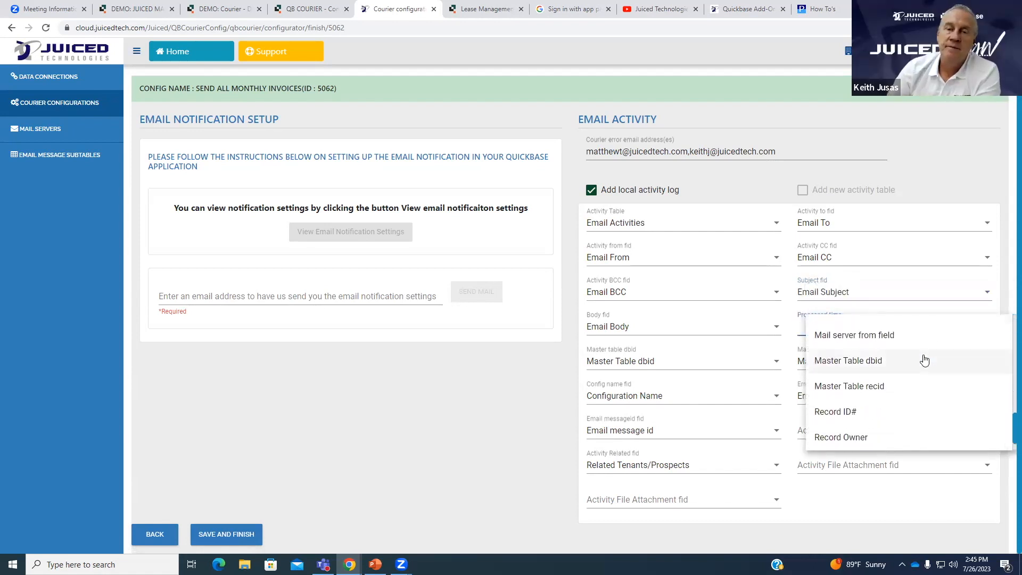
pyautogui.scroll(-1, 918, 363)
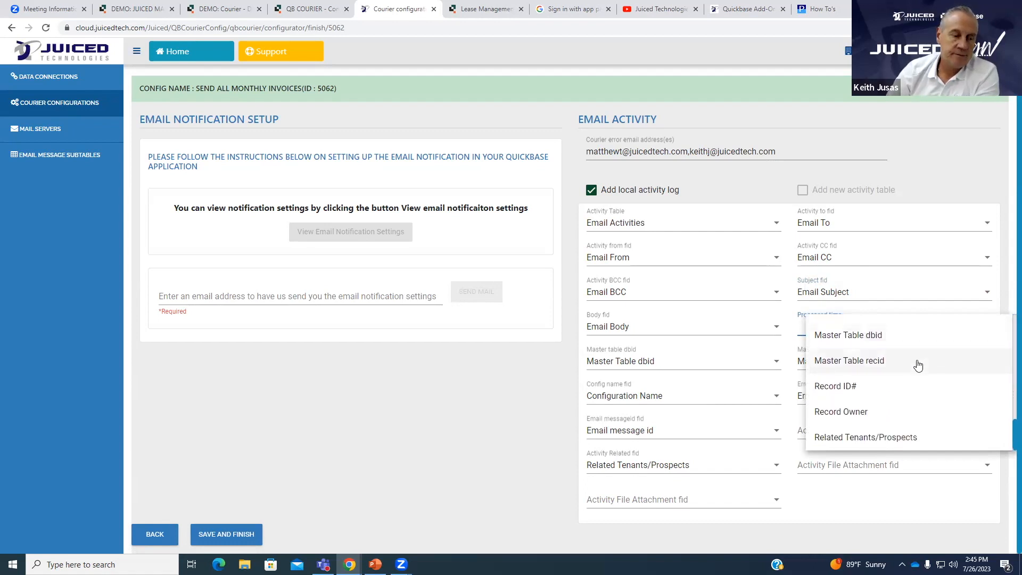
pyautogui.scroll(4, 918, 365)
pyautogui.scroll(2, 905, 389)
pyautogui.click(885, 515)
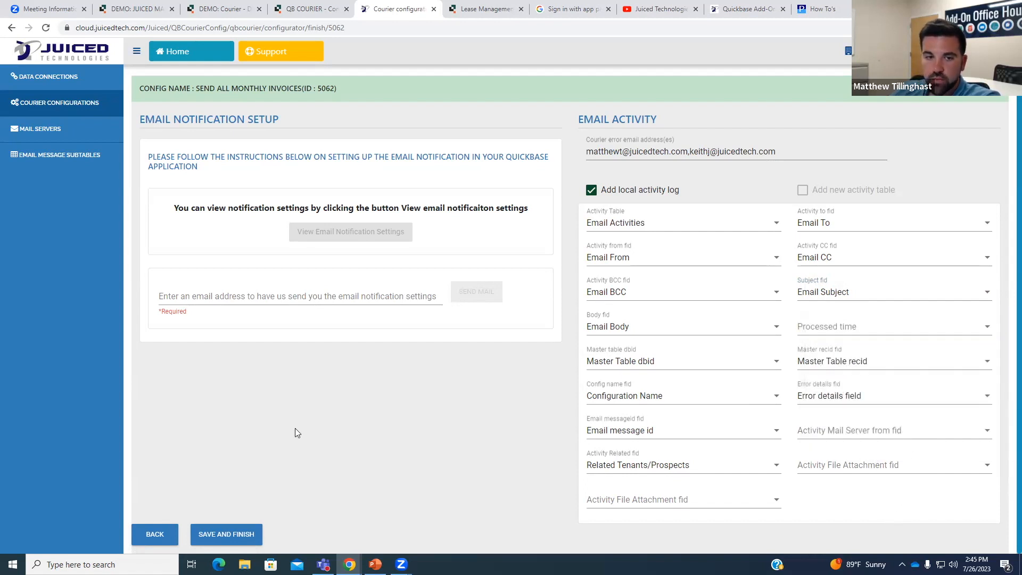
pyautogui.click(849, 327)
pyautogui.click(919, 510)
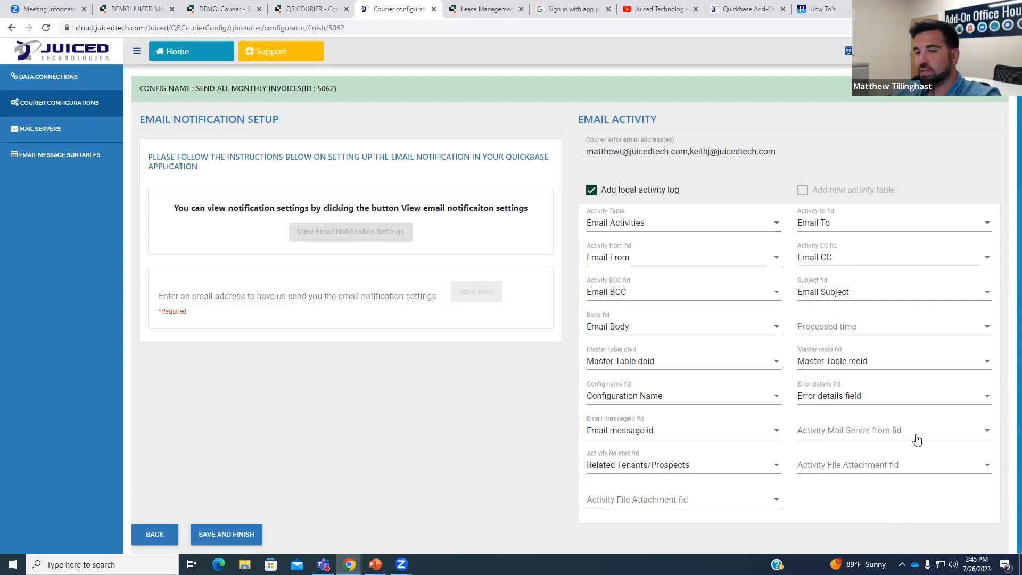
pyautogui.click(916, 438)
pyautogui.click(926, 468)
# Map the Activity File Attachment fid to Email Attachment Count.
pyautogui.click(926, 470)
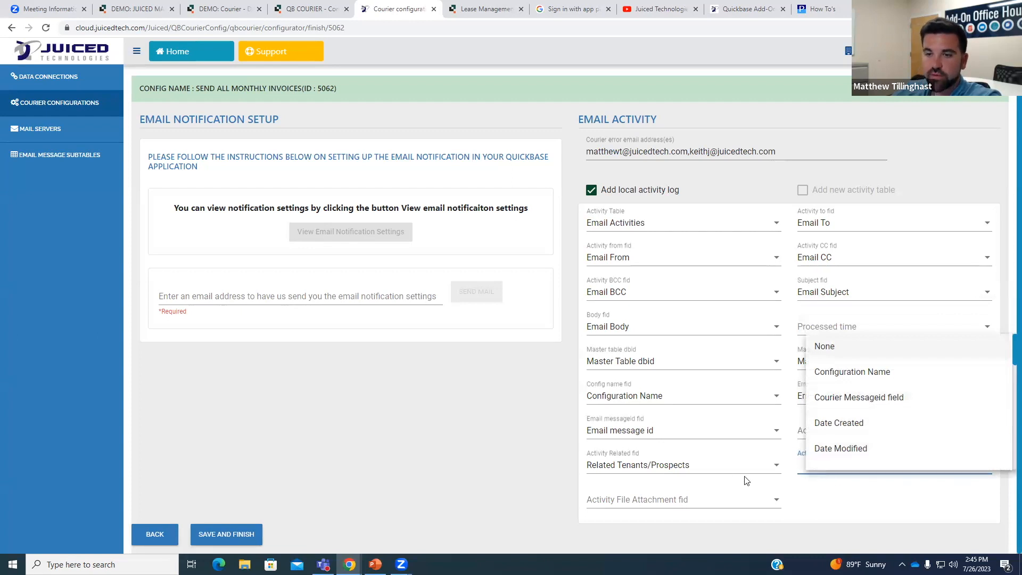
pyautogui.click(766, 502)
pyautogui.click(767, 500)
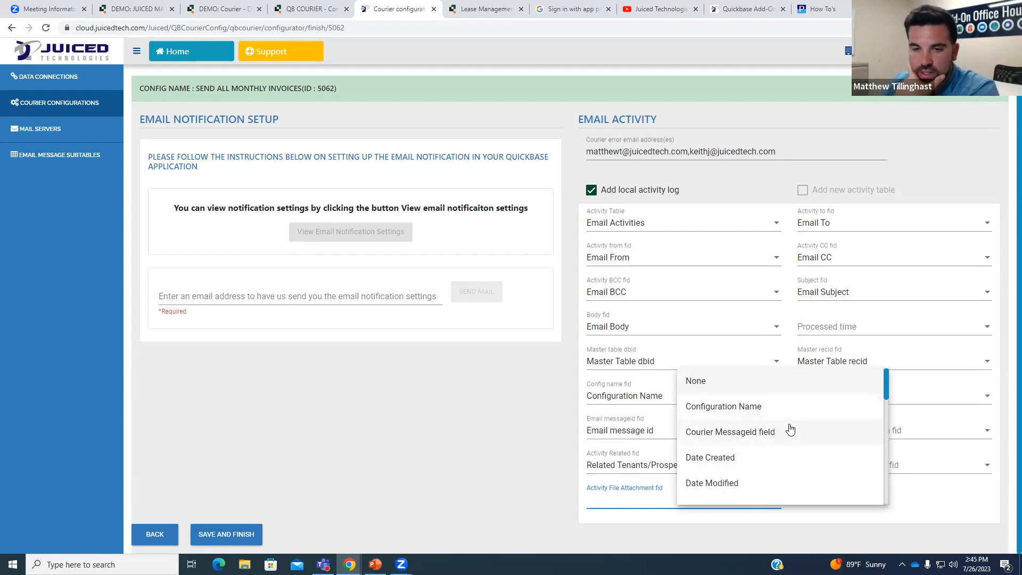
pyautogui.scroll(-2, 790, 429)
pyautogui.scroll(-3, 790, 429)
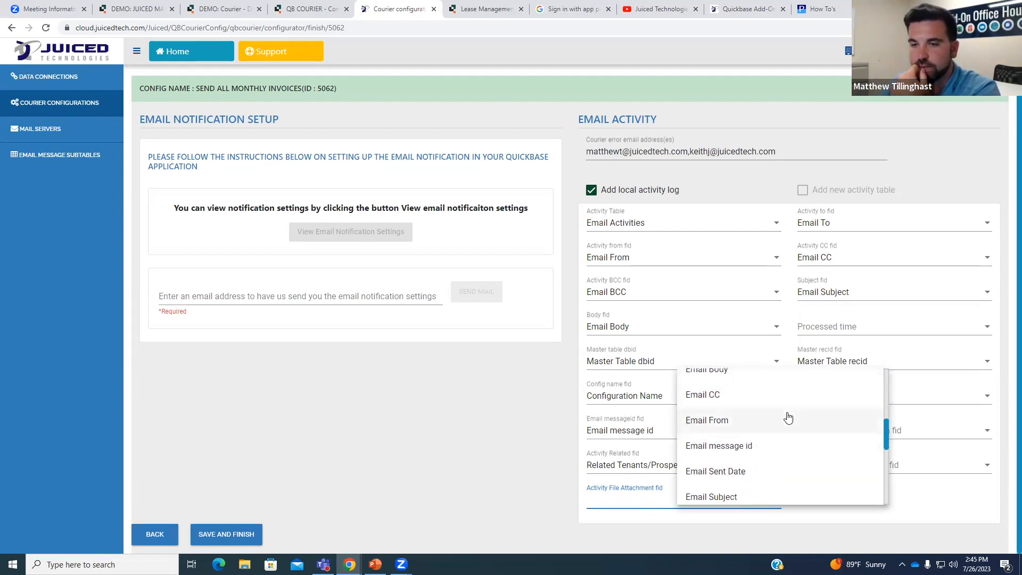
pyautogui.scroll(-4, 788, 417)
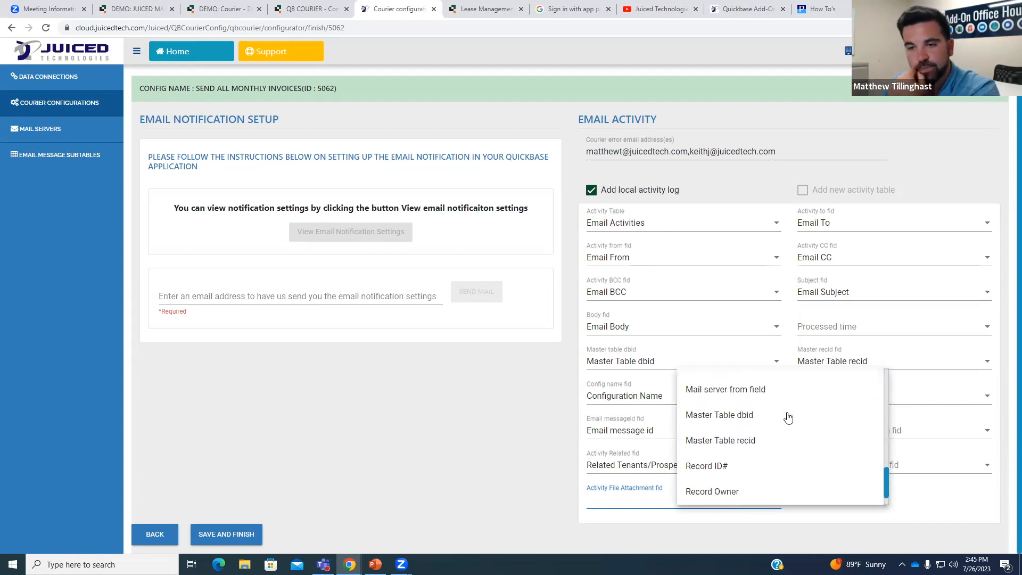
pyautogui.scroll(2, 790, 467)
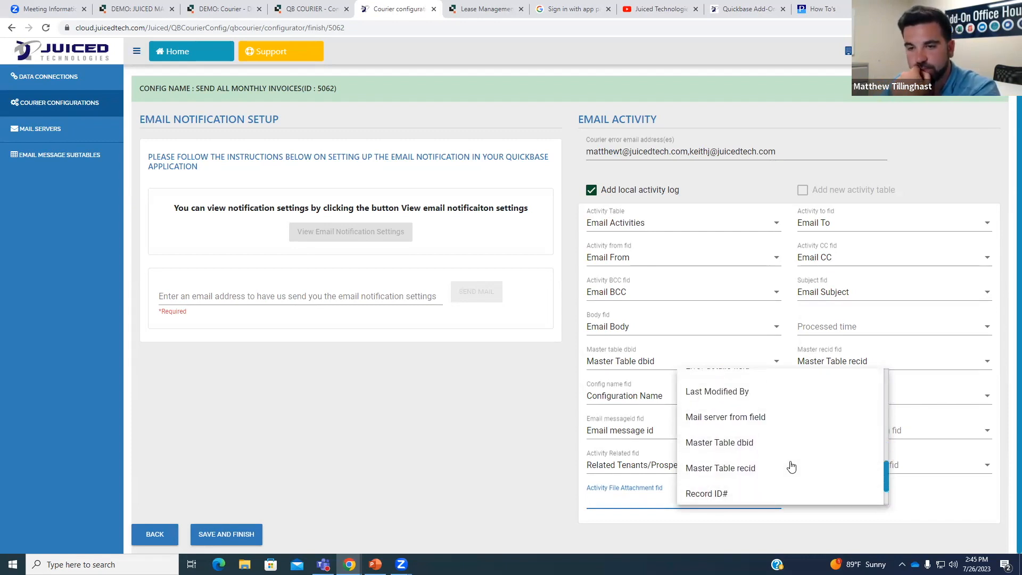
pyautogui.scroll(1, 790, 466)
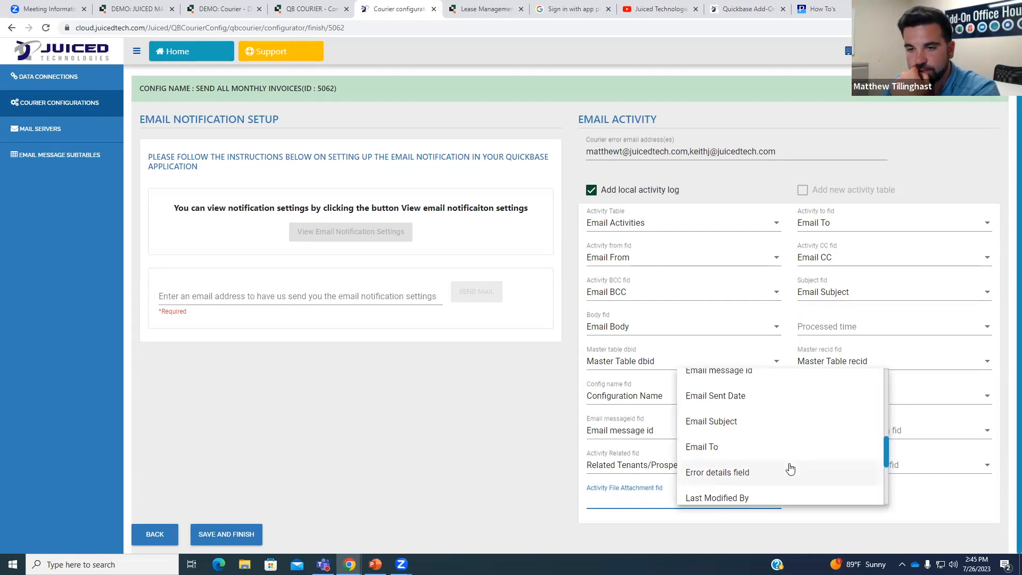
pyautogui.scroll(2, 792, 469)
pyautogui.scroll(1, 793, 471)
pyautogui.scroll(2, 794, 469)
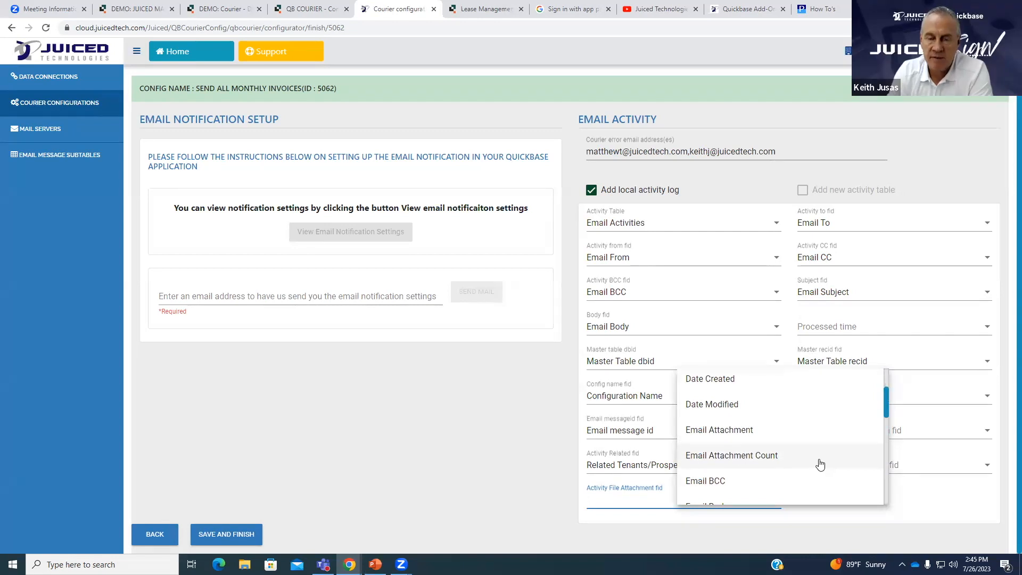
pyautogui.click(820, 464)
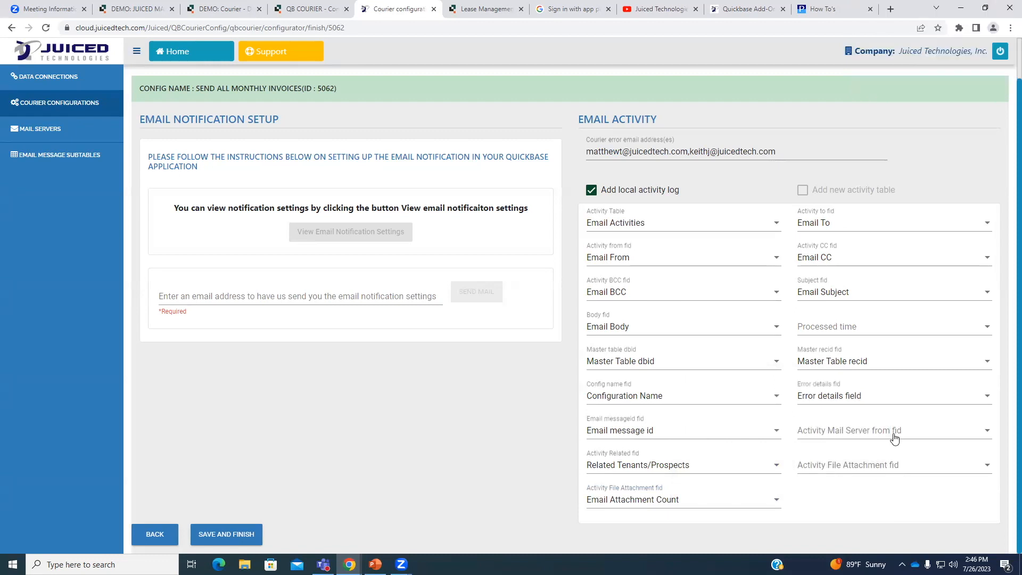
pyautogui.scroll(1, 875, 443)
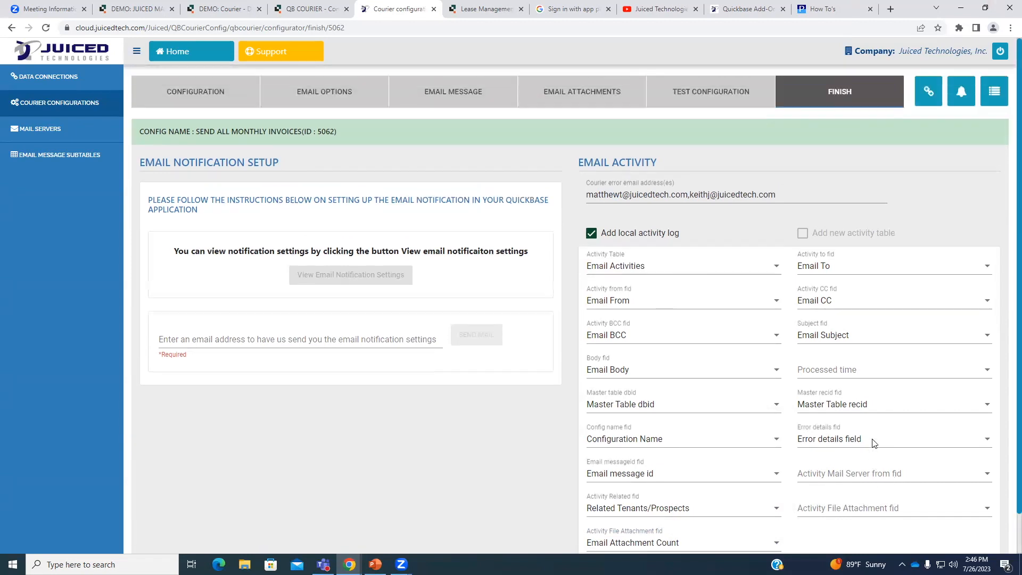
pyautogui.click(502, 10)
# Open the Email Activities List Changes report and review the nine logged invoice emails.
pyautogui.click(46, 29)
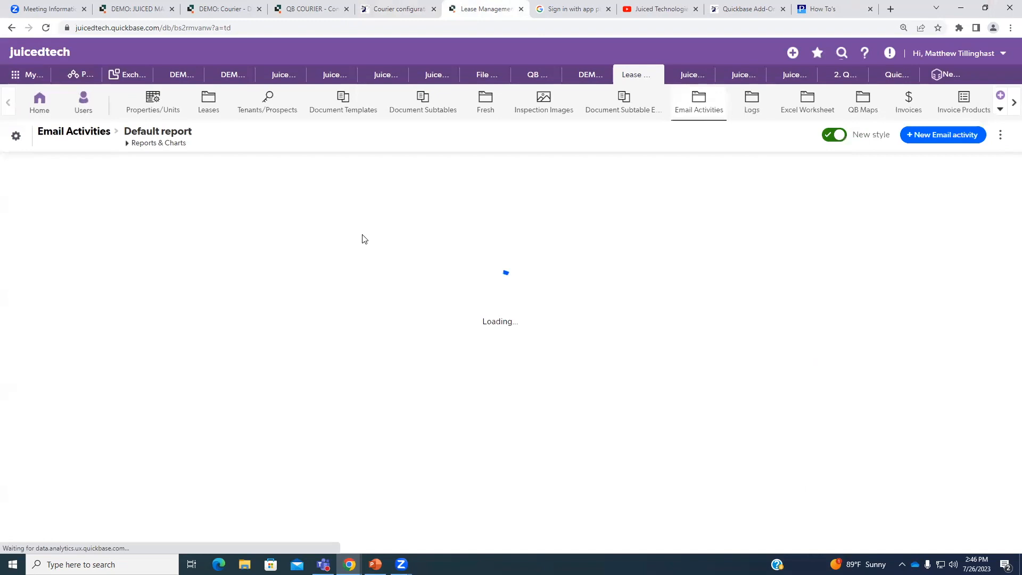
pyautogui.click(158, 143)
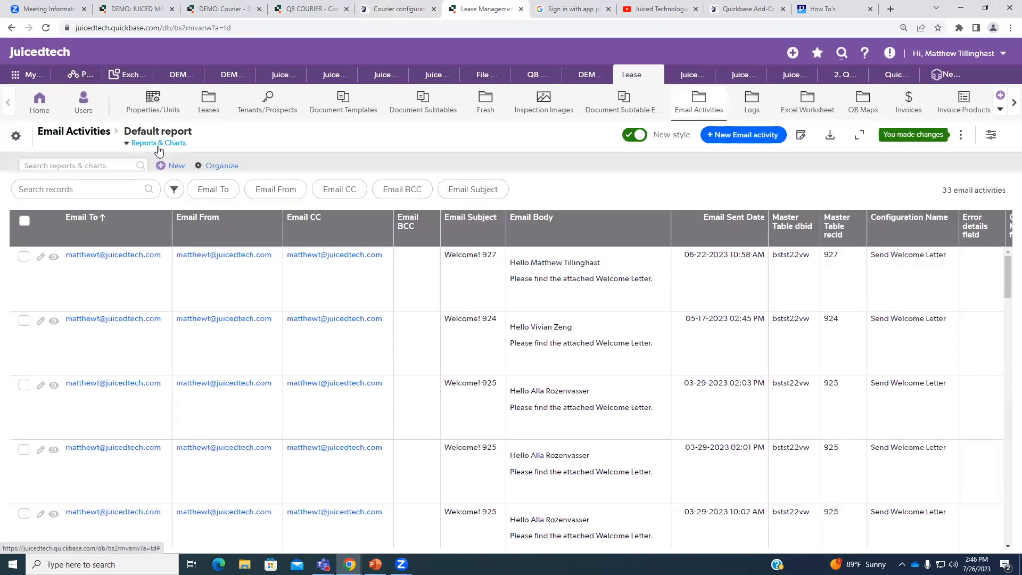
pyautogui.click(69, 226)
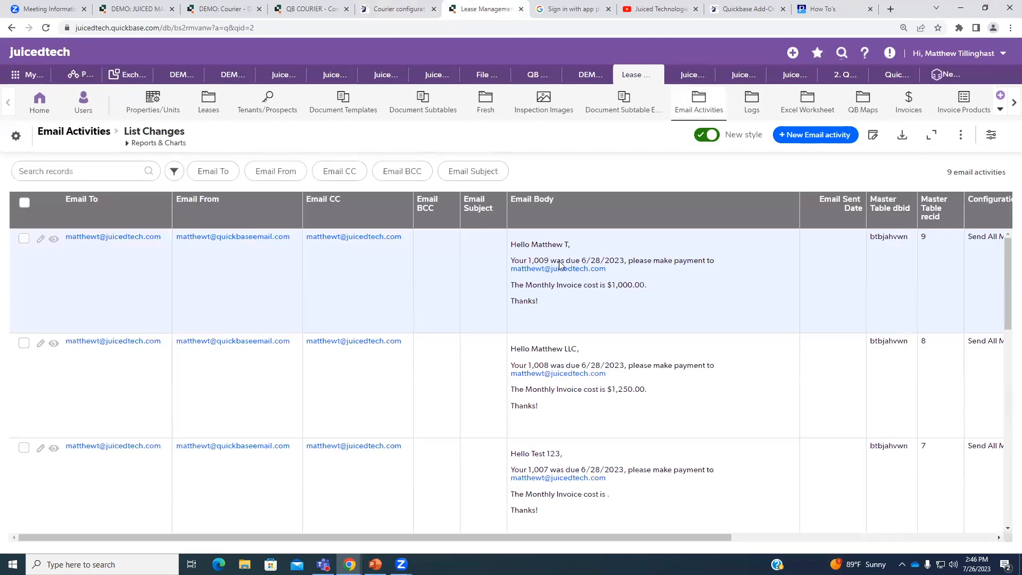
pyautogui.scroll(-6, 656, 309)
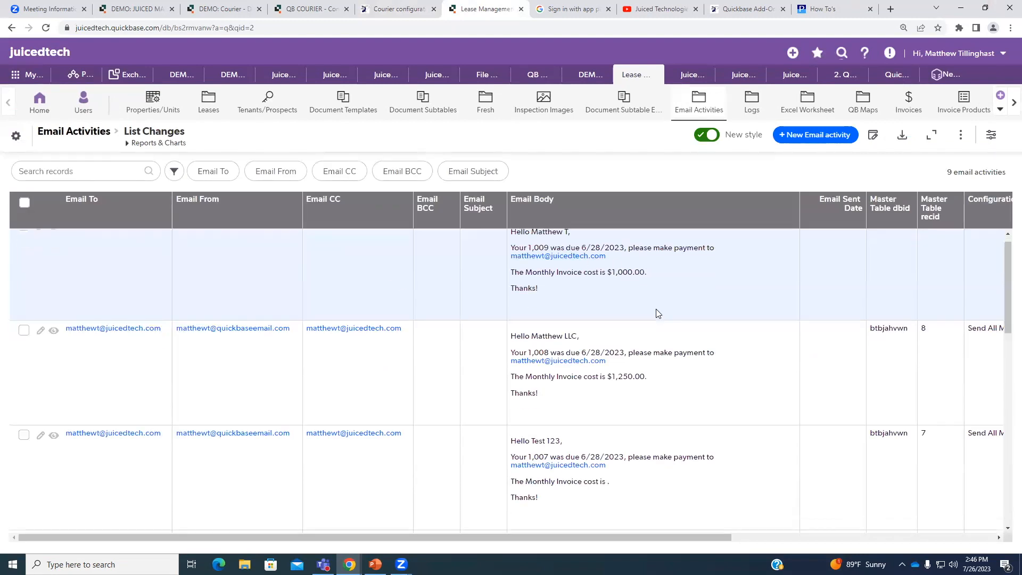
pyautogui.scroll(-6, 679, 334)
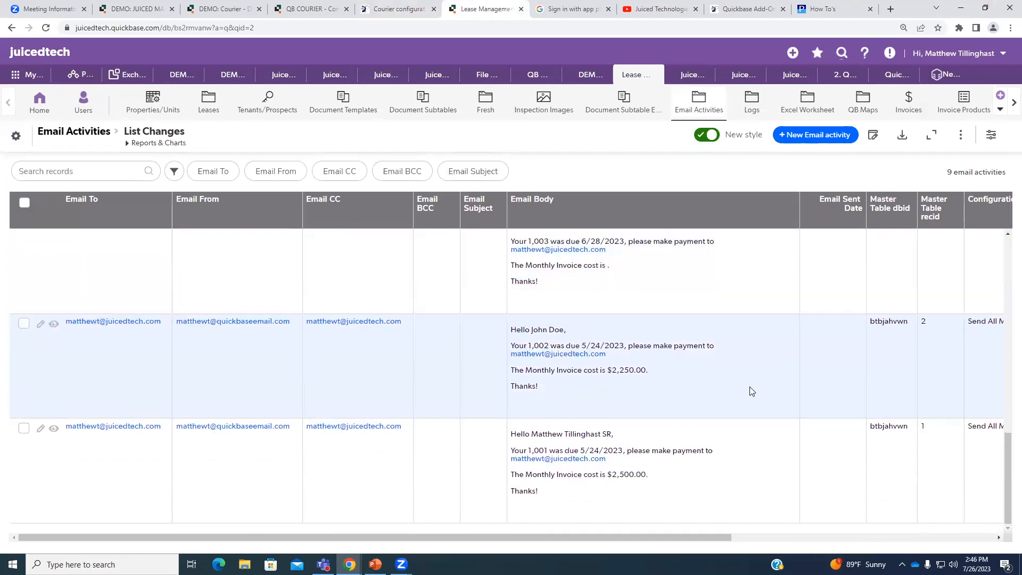
pyautogui.scroll(6, 730, 399)
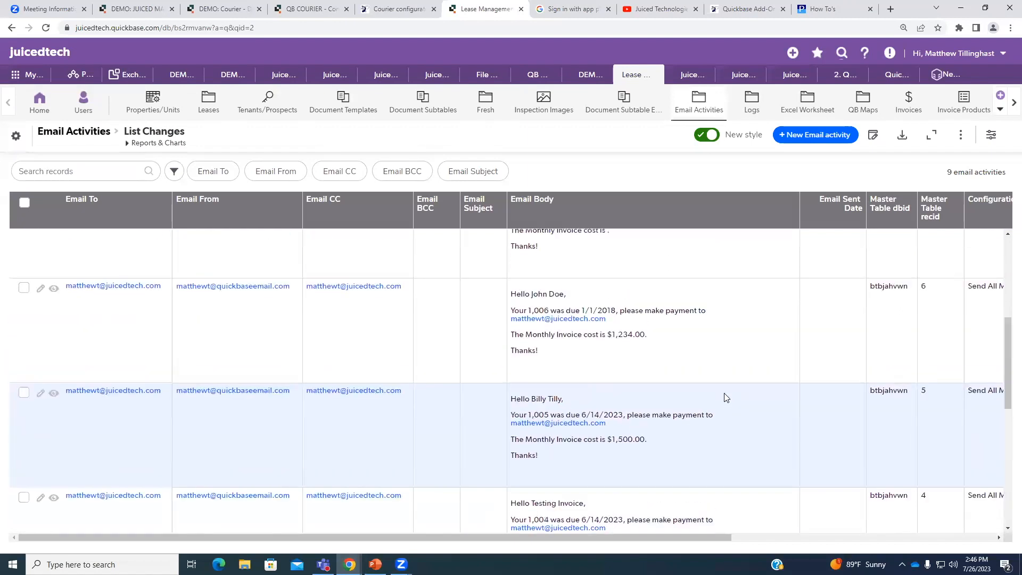
pyautogui.scroll(6, 727, 397)
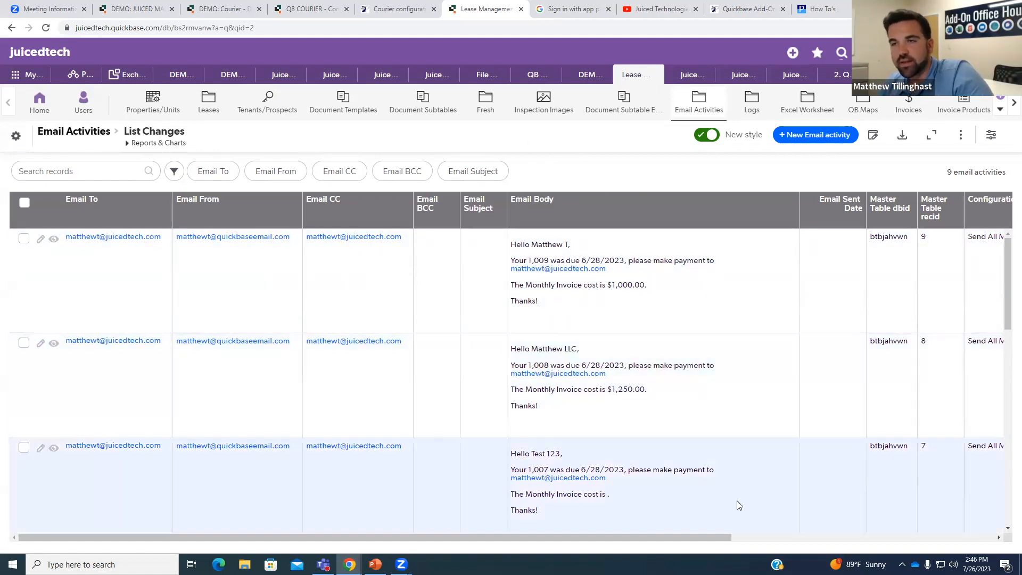
pyautogui.moveTo(718, 537); pyautogui.dragTo(948, 536)
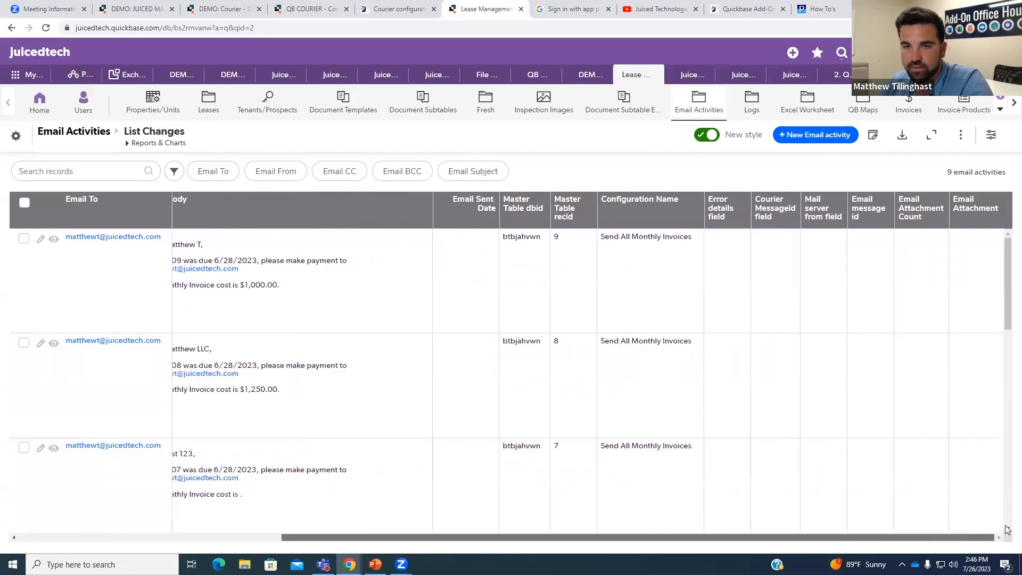
pyautogui.hscroll(-10, 1005, 526)
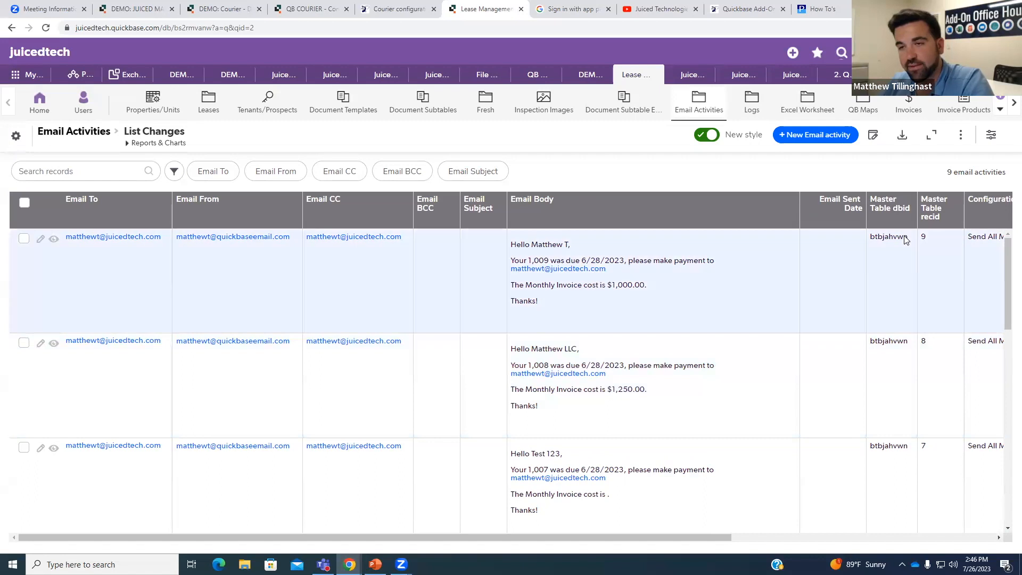
pyautogui.scroll(-6, 913, 276)
pyautogui.scroll(-5, 918, 282)
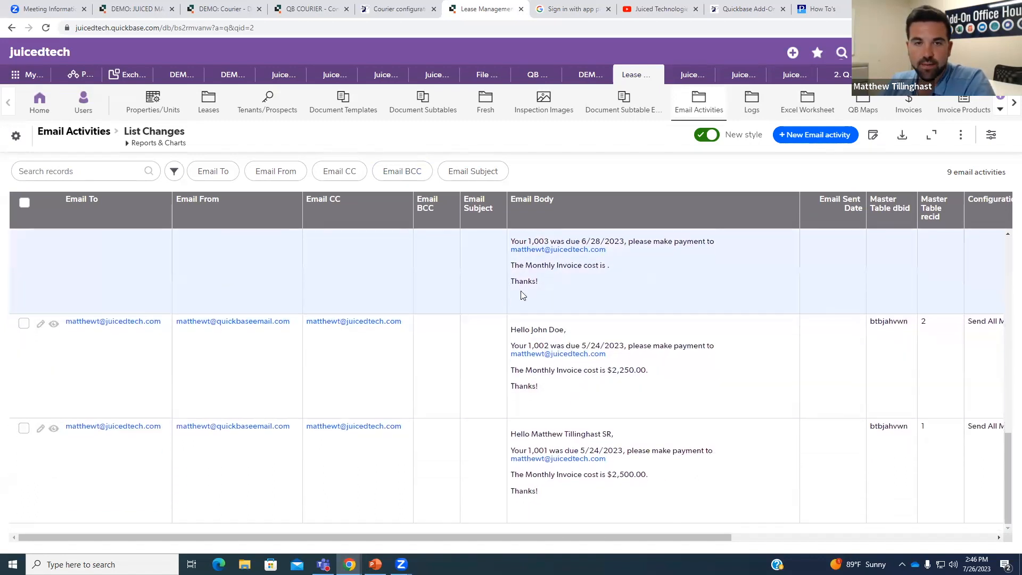
pyautogui.scroll(3, 316, 277)
pyautogui.scroll(3, 316, 277)
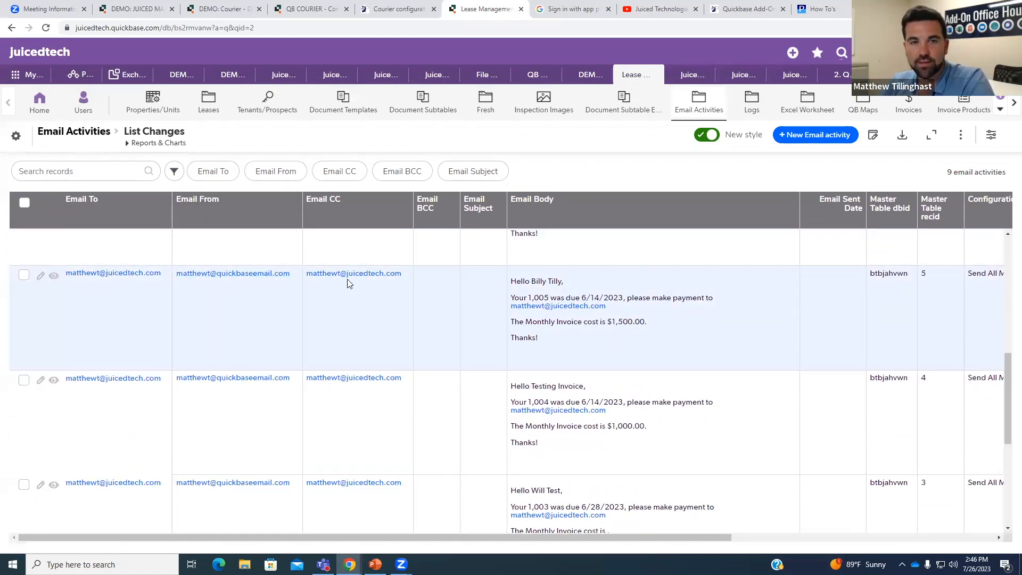
# Return to Courier and show the Email Options step of configuration 5062.
pyautogui.scroll(8, 639, 416)
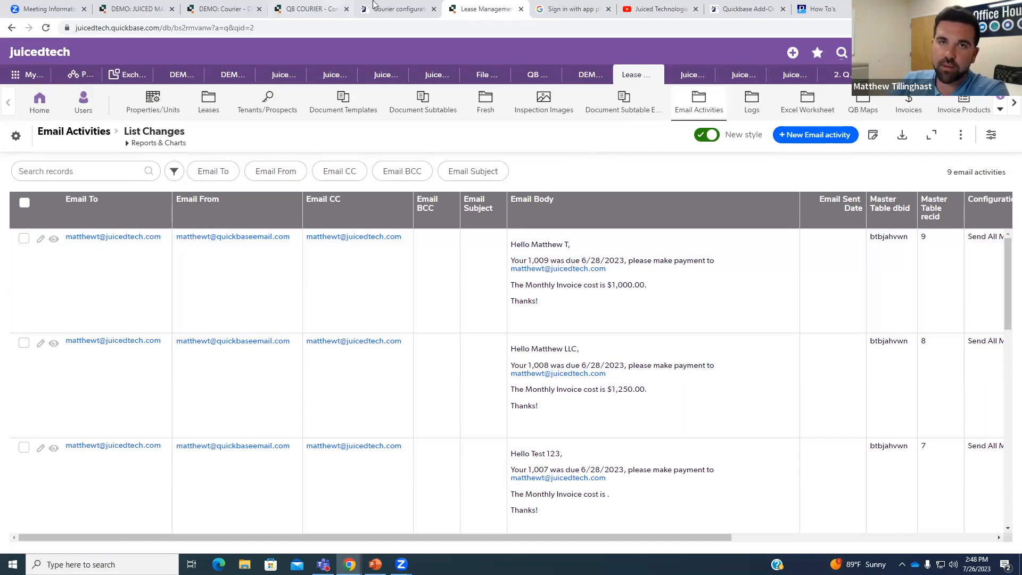
pyautogui.click(397, 9)
pyautogui.click(356, 94)
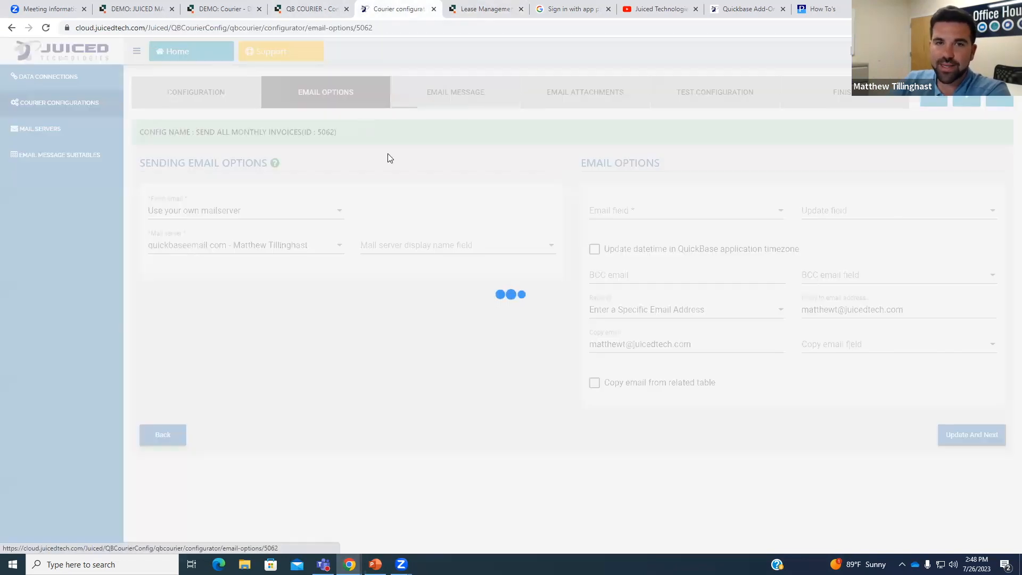